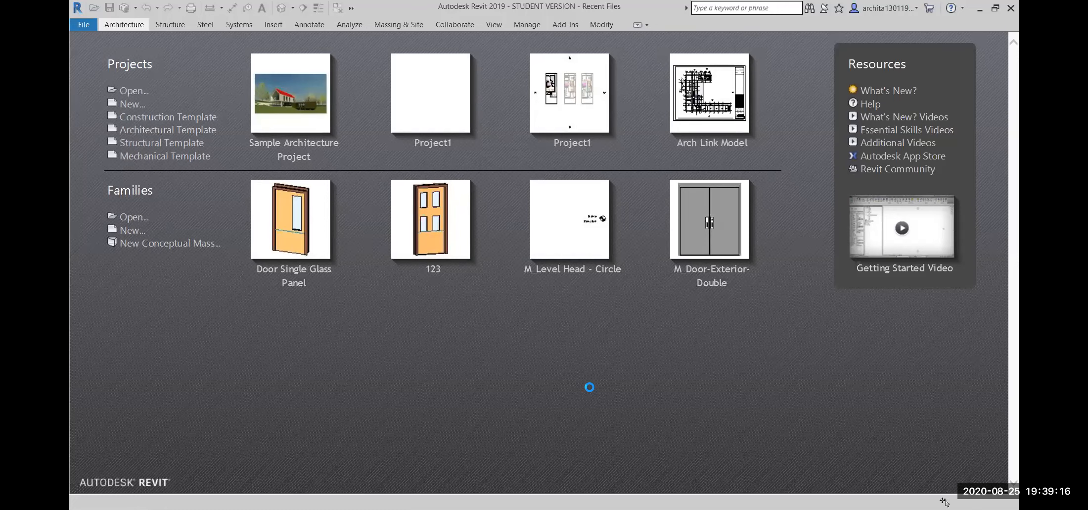
key(alt+Tab)
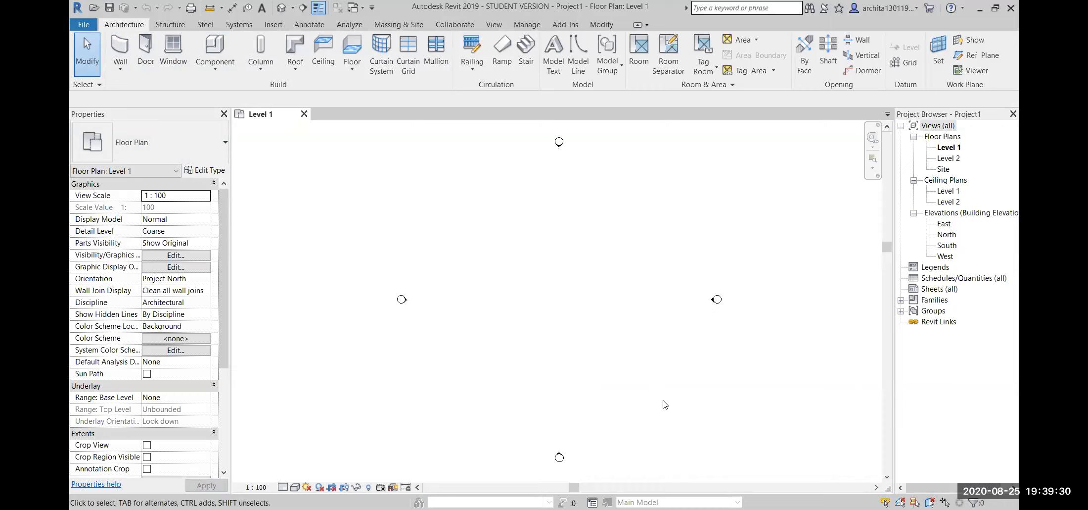
scroll(621, 396, down, 1)
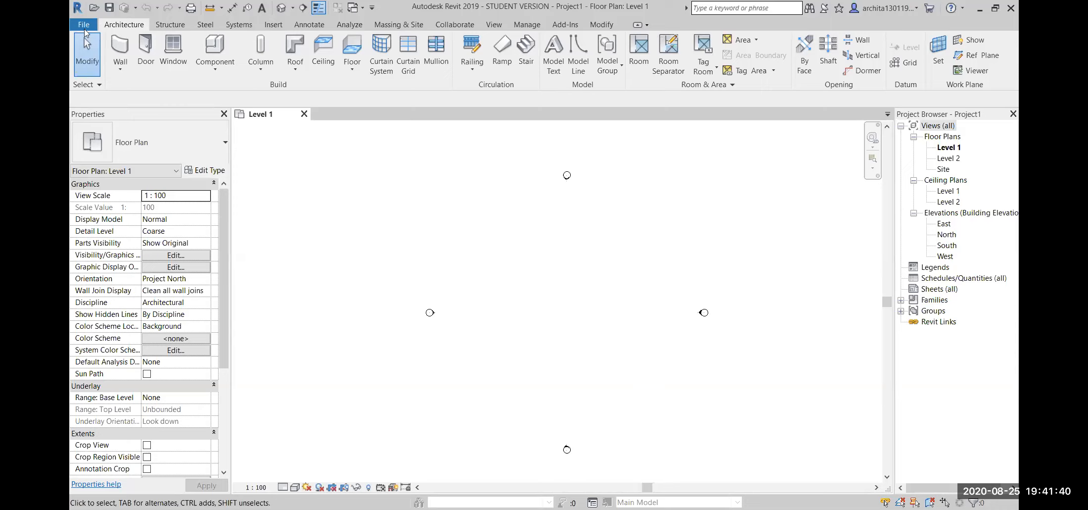
Step: Draw a horizontal grid line across the upper part of the Level 1 floor plan, between the elevation markers
click(908, 63)
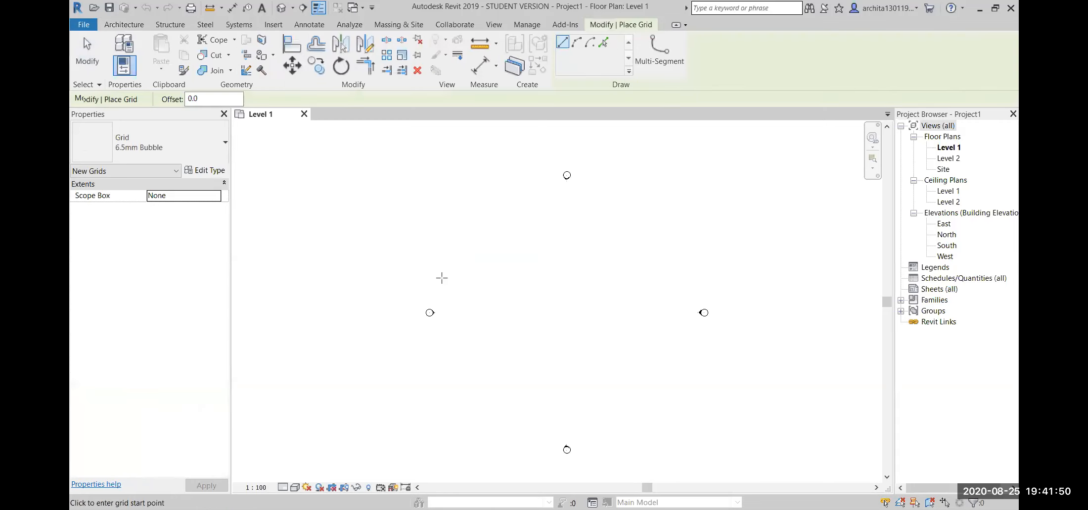
click(441, 228)
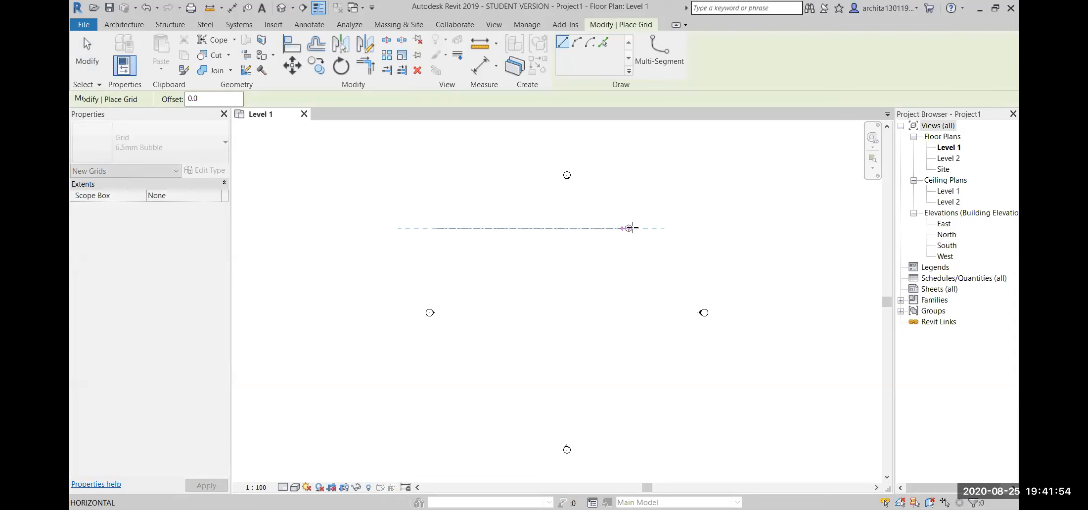
click(681, 228)
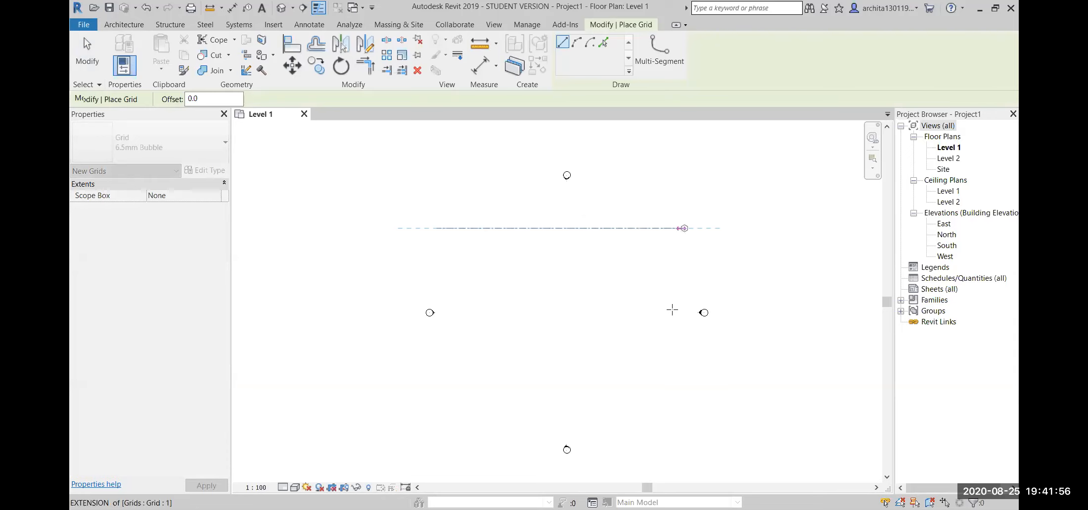
key(Escape)
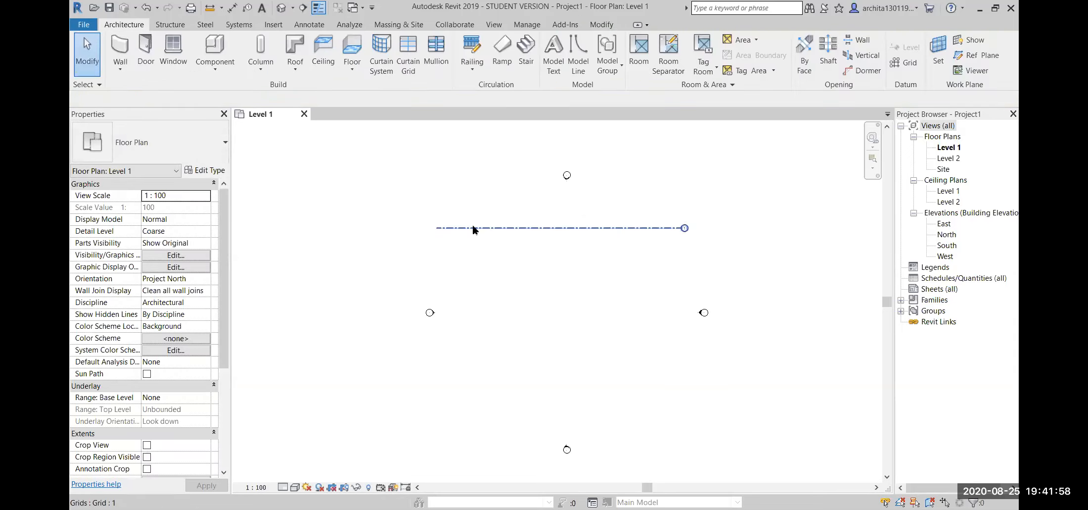
Step: Shift the horizontal grid line slightly sideways, and undo both the shift and the line's placement
click(573, 232)
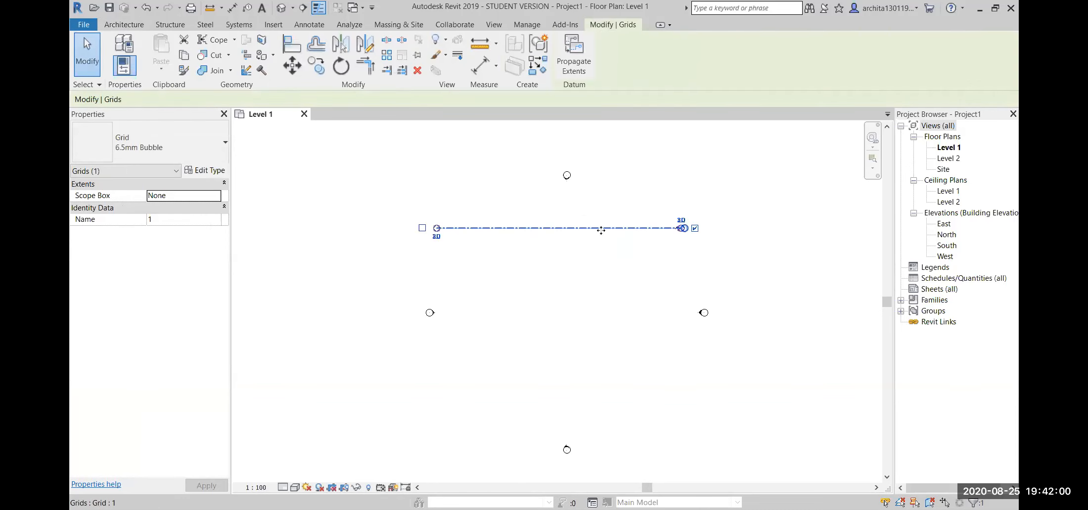
click(607, 274)
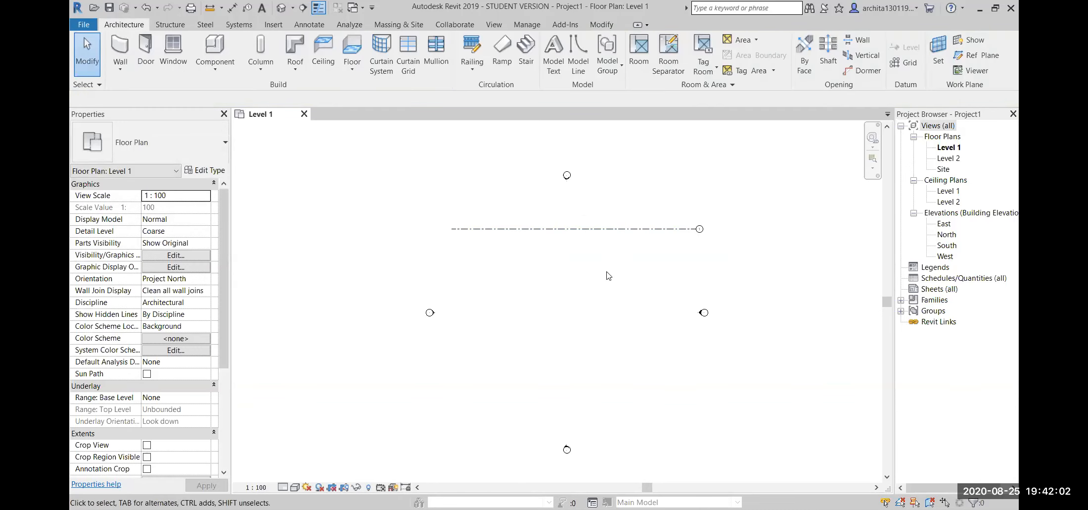
click(569, 233)
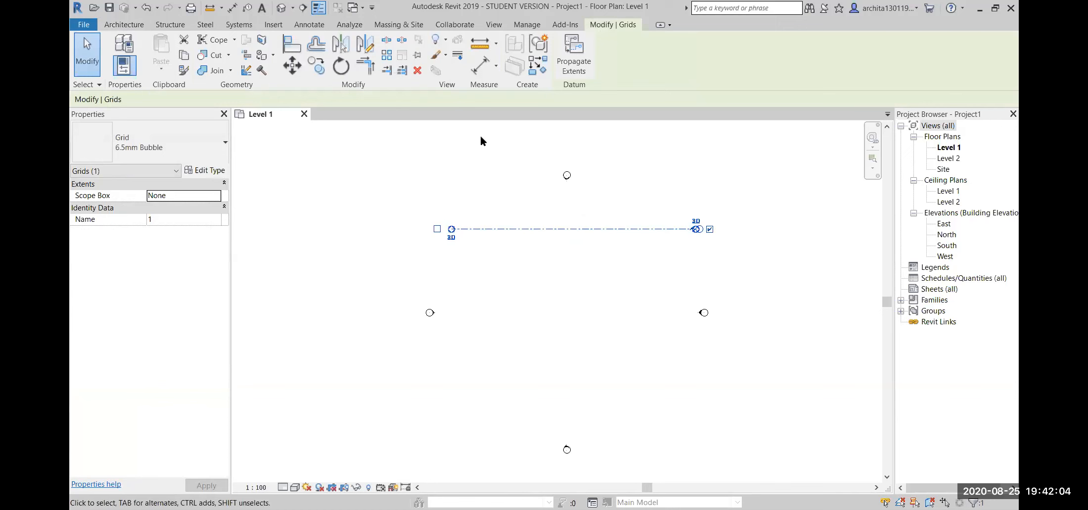
scroll(709, 243, up, 3)
scroll(655, 269, down, 2)
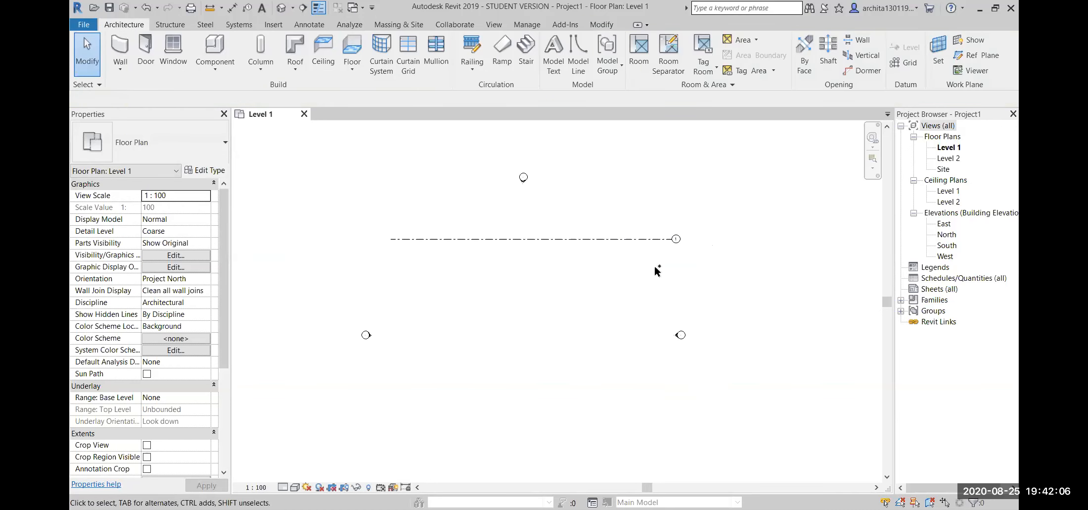
scroll(655, 267, down, 1)
key(ctrl+z)
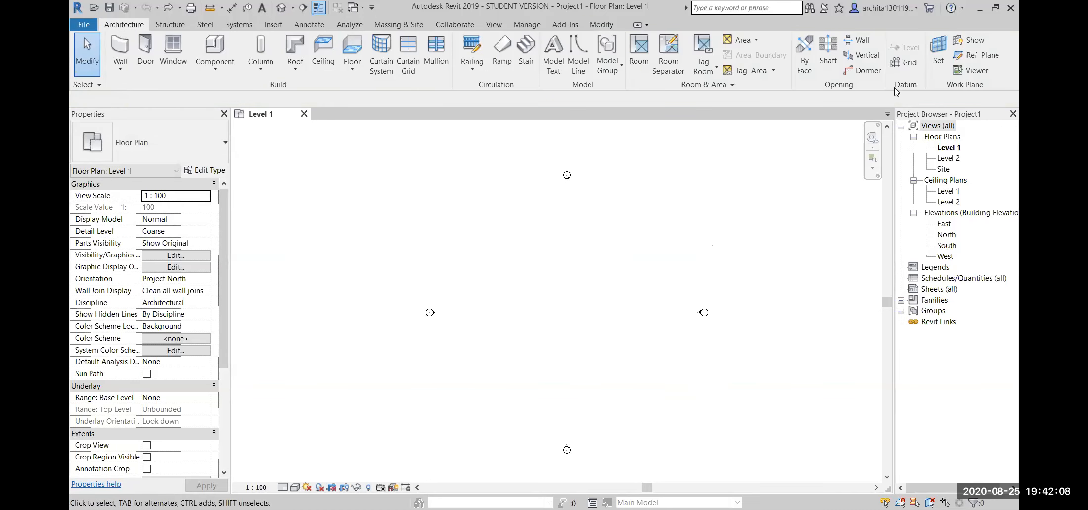
Step: Draw a new horizontal grid line on the Level 1 plan, just below the north elevation marker
click(902, 62)
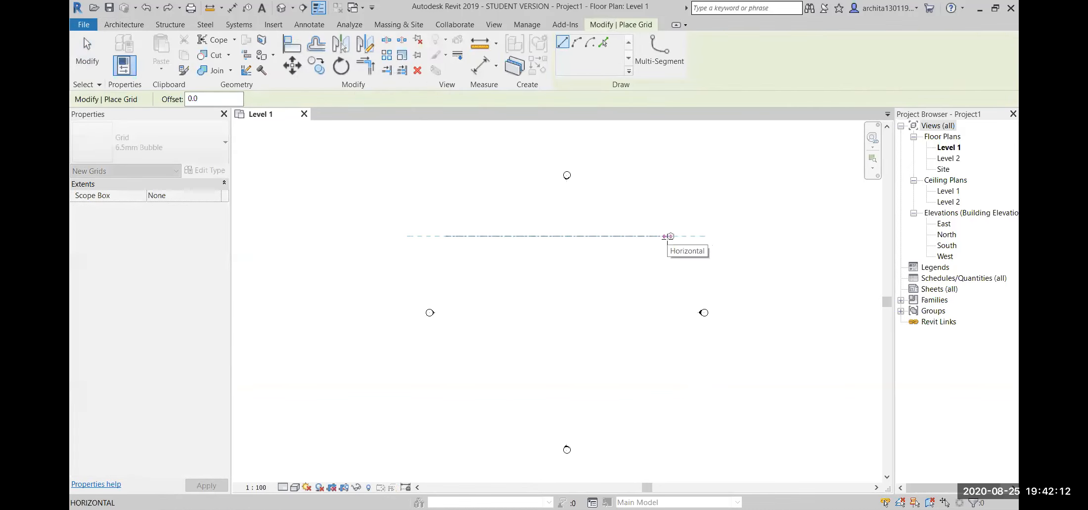
click(680, 236)
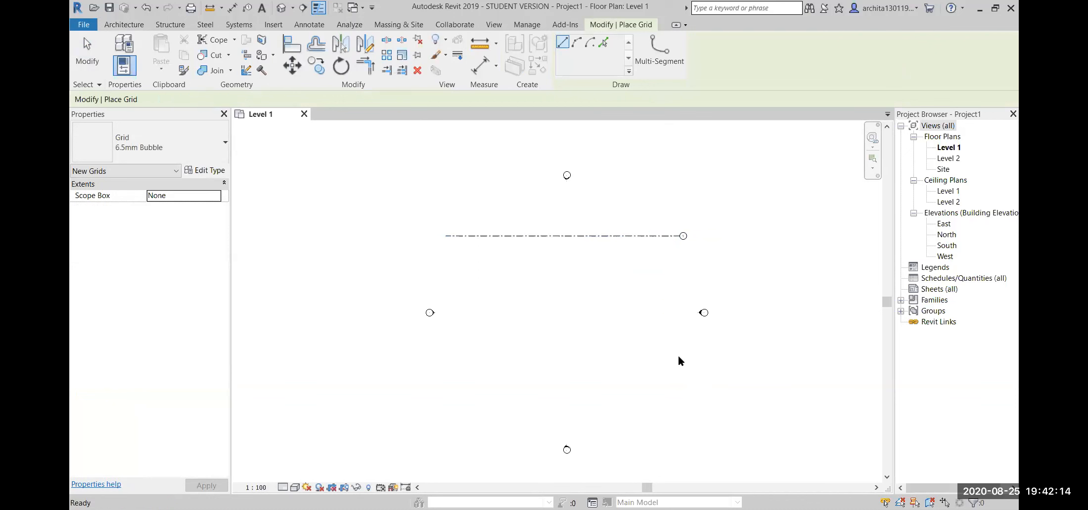
key(Escape)
key(Escape)
click(607, 235)
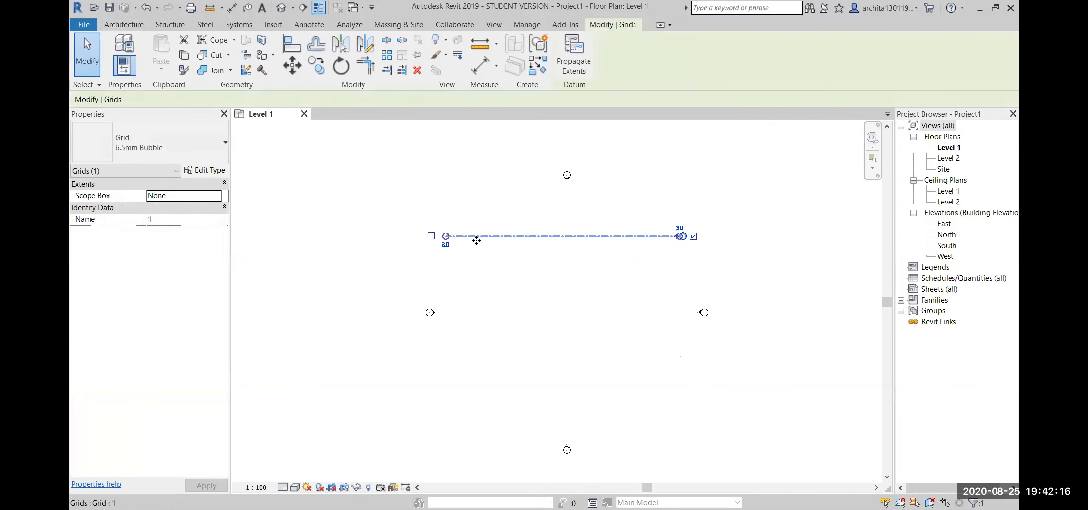
scroll(674, 236, up, 1)
scroll(716, 250, up, 3)
scroll(708, 250, down, 4)
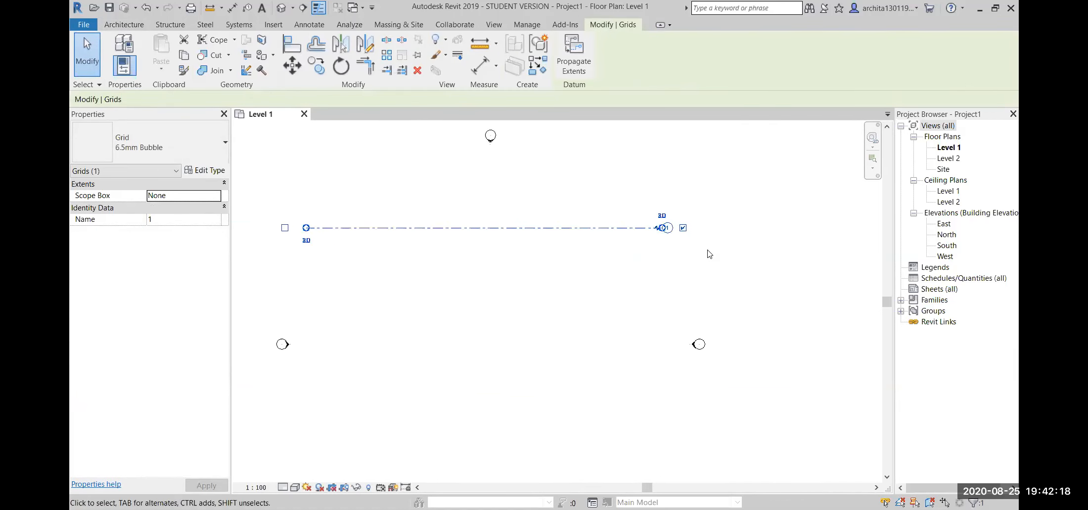
click(581, 305)
Step: Rename the horizontal grid line as A in its bubble
middle_drag(580, 304, 512, 245)
scroll(526, 200, up, 2)
scroll(576, 259, down, 1)
scroll(685, 192, up, 4)
scroll(618, 223, up, 3)
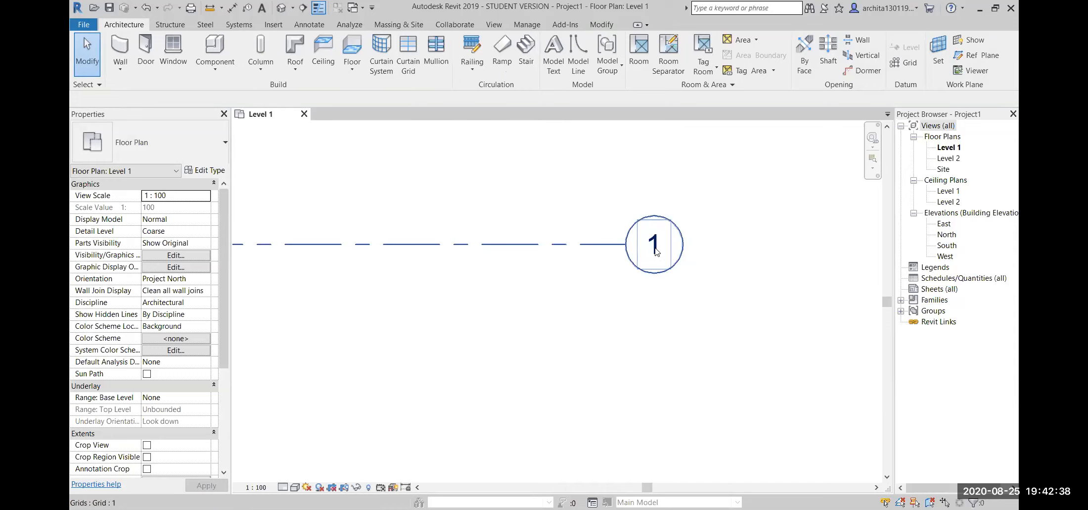
double_click(655, 245)
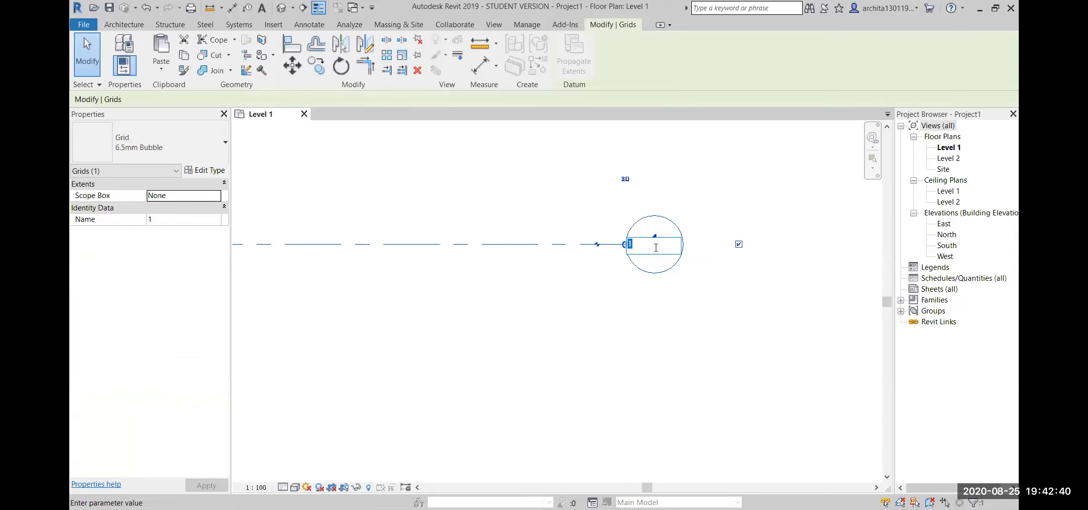
click(736, 308)
scroll(735, 309, down, 2)
click(720, 315)
scroll(701, 325, down, 6)
scroll(618, 316, up, 3)
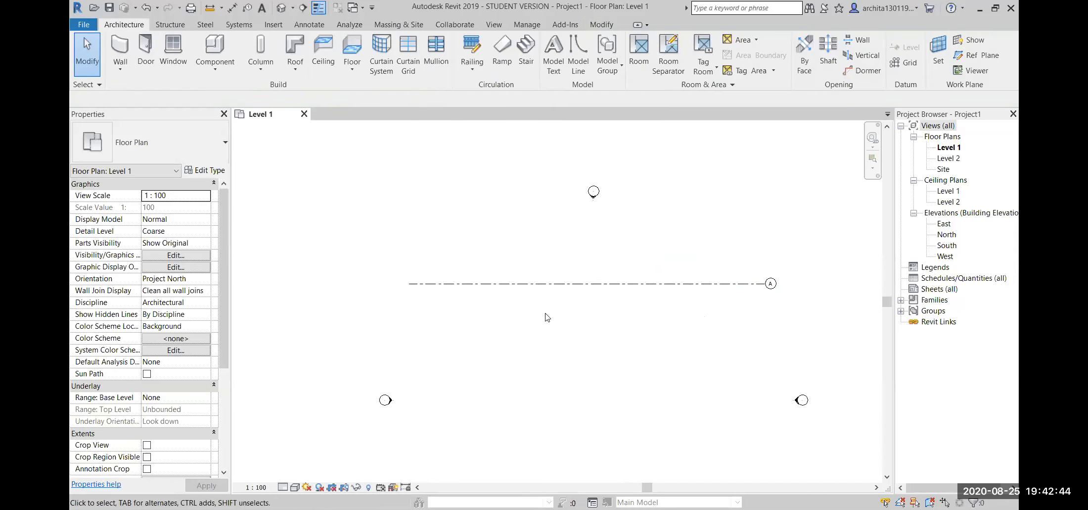
Step: Copy grid line A downward from its left endpoint with the Multiple option, placing two copies spaced 5000 apart
click(518, 284)
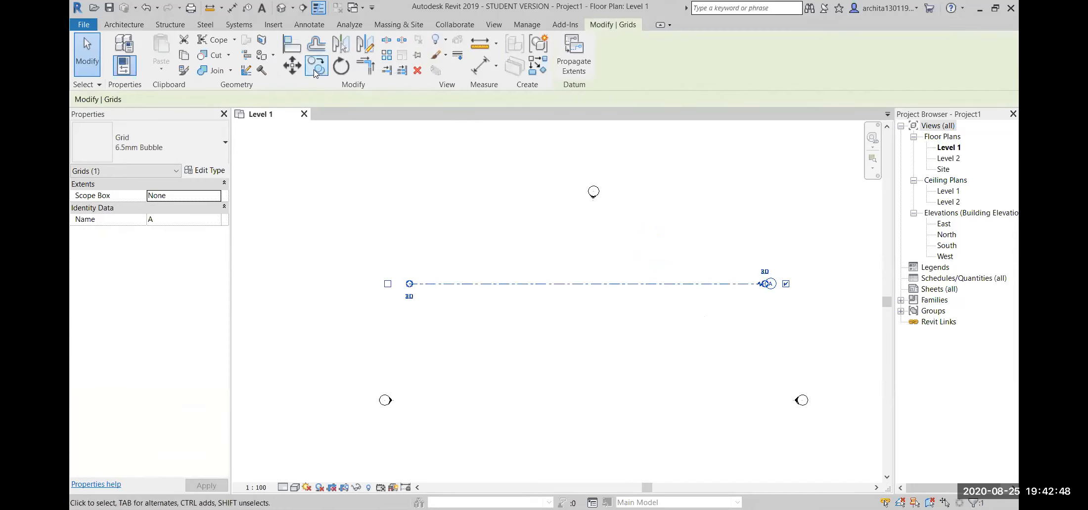
click(627, 318)
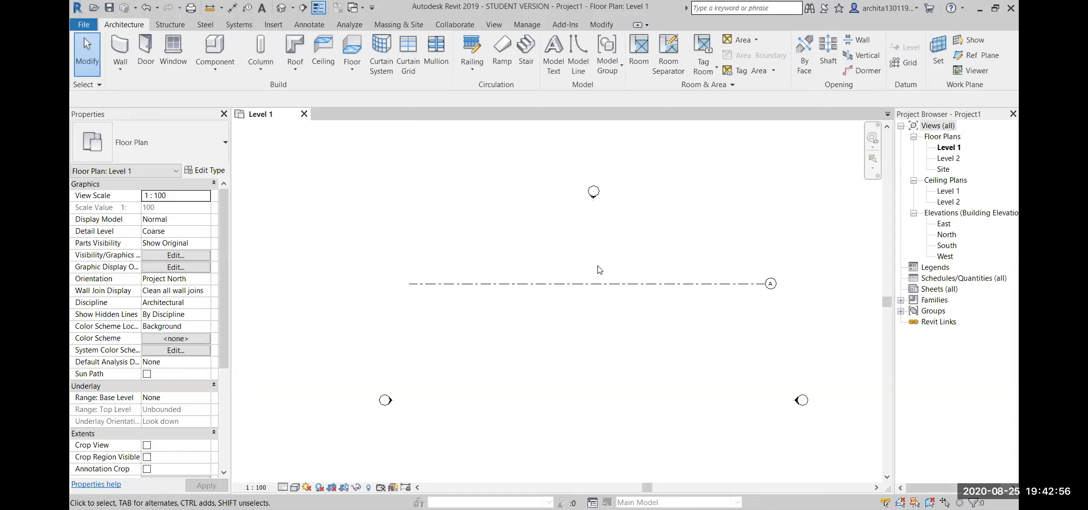
scroll(665, 324, up, 1)
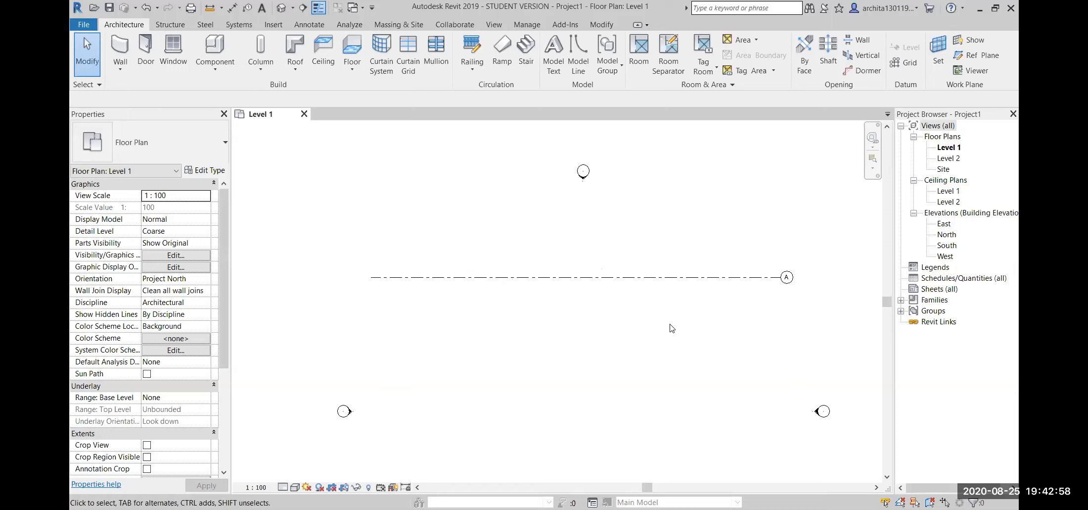
click(673, 276)
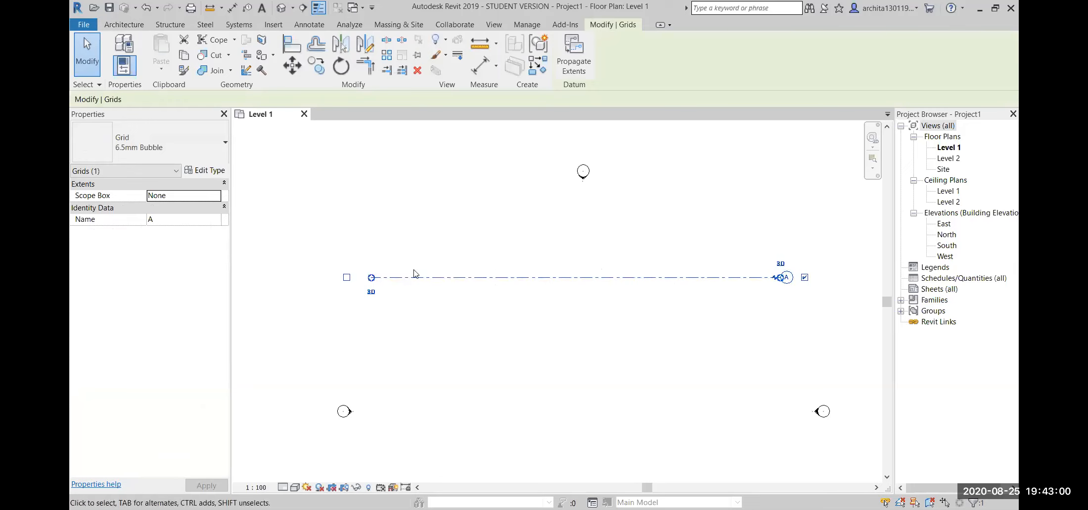
click(314, 68)
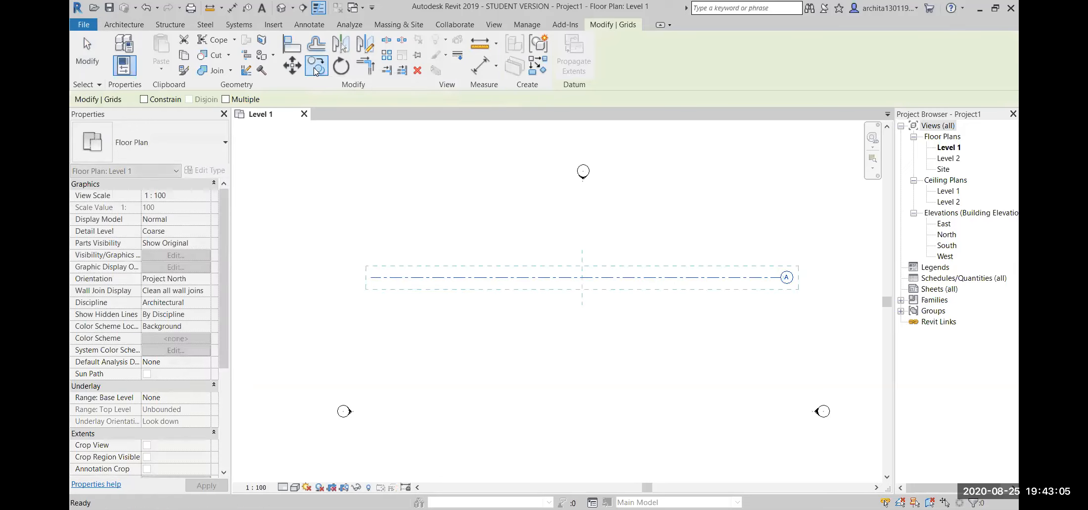
click(226, 100)
scroll(396, 307, up, 2)
click(353, 258)
scroll(353, 259, down, 2)
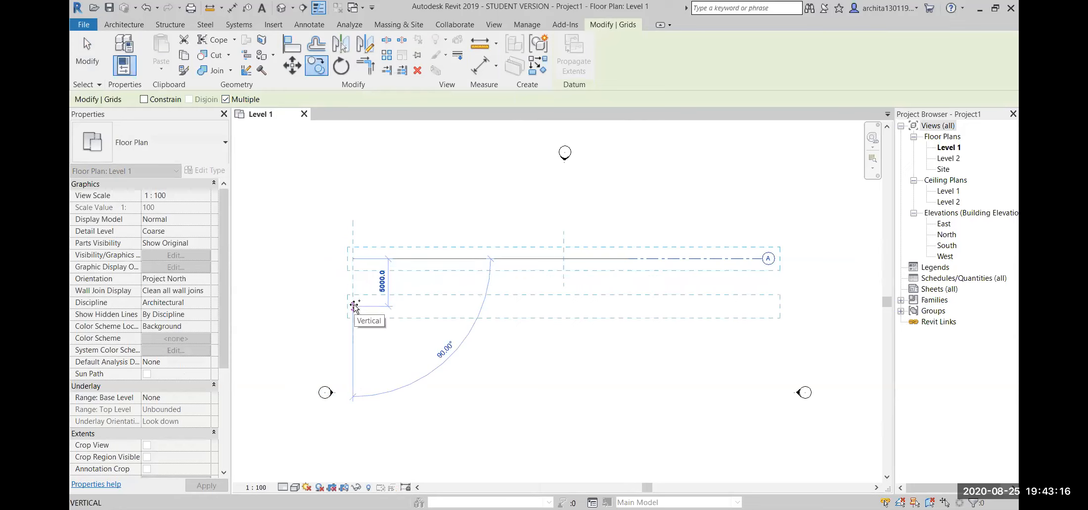
click(355, 306)
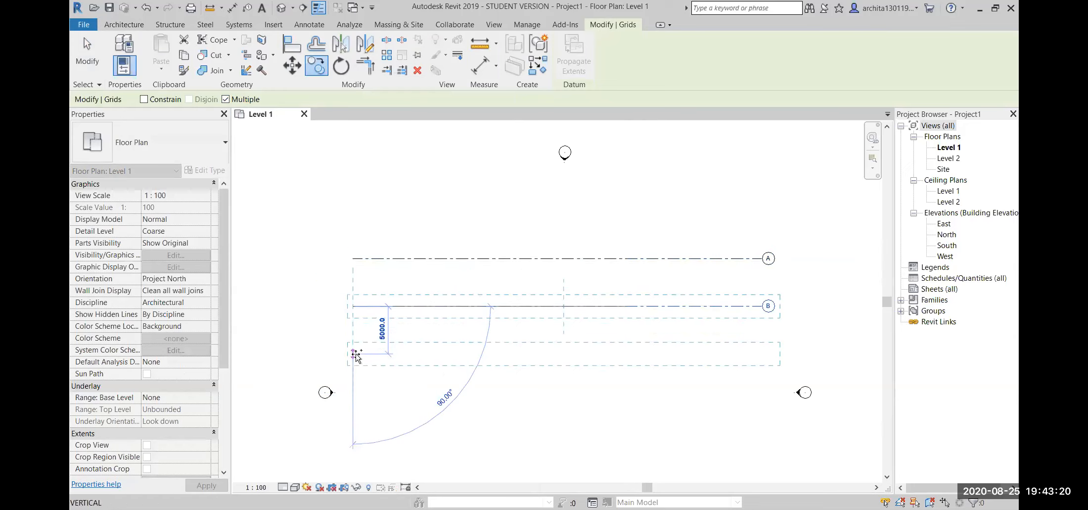
click(355, 355)
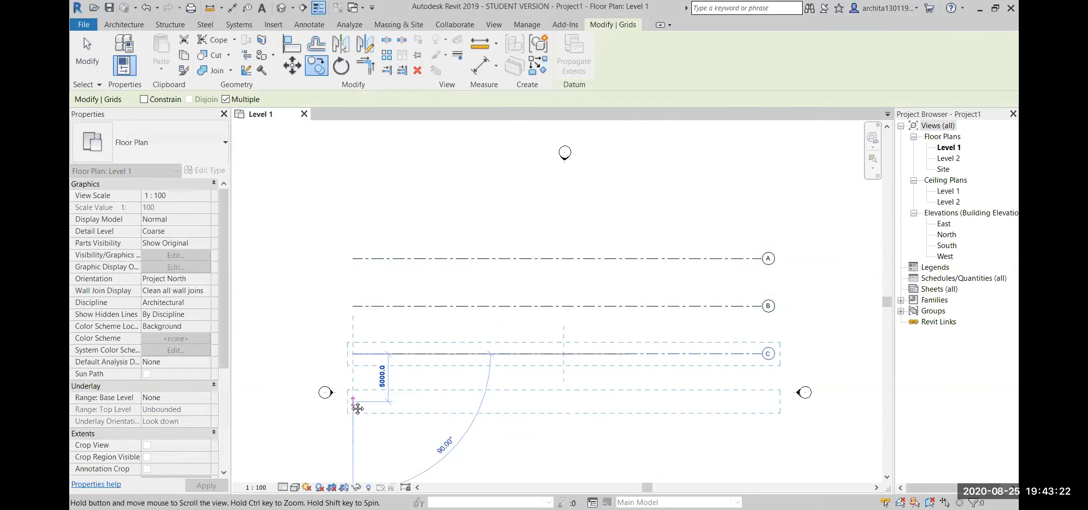
Step: Place four more copies of the horizontal grid line below grid C at 5000 spacing and end the copying
middle_drag(355, 405, 355, 357)
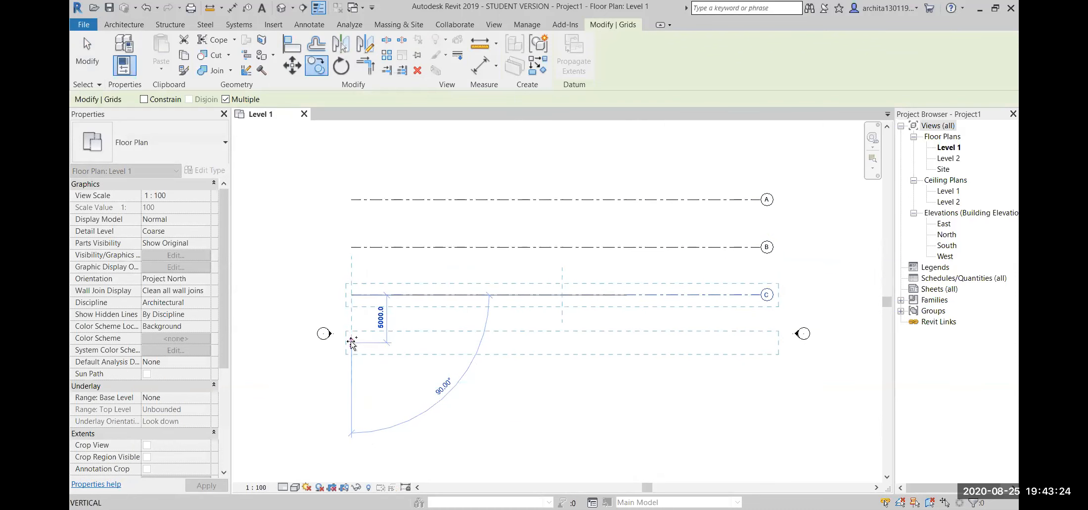
click(351, 341)
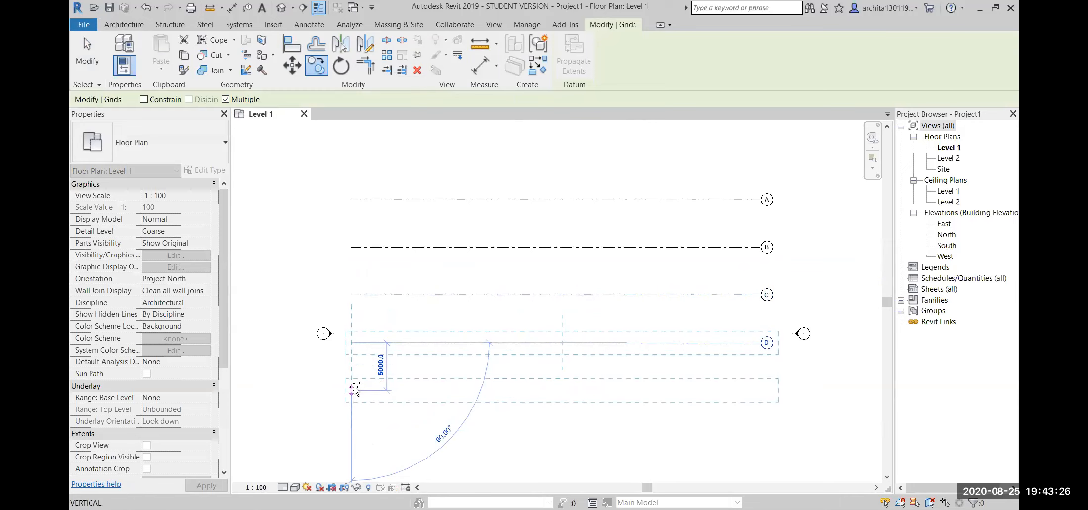
click(354, 390)
middle_drag(356, 436, 349, 405)
click(349, 403)
middle_drag(366, 431, 380, 342)
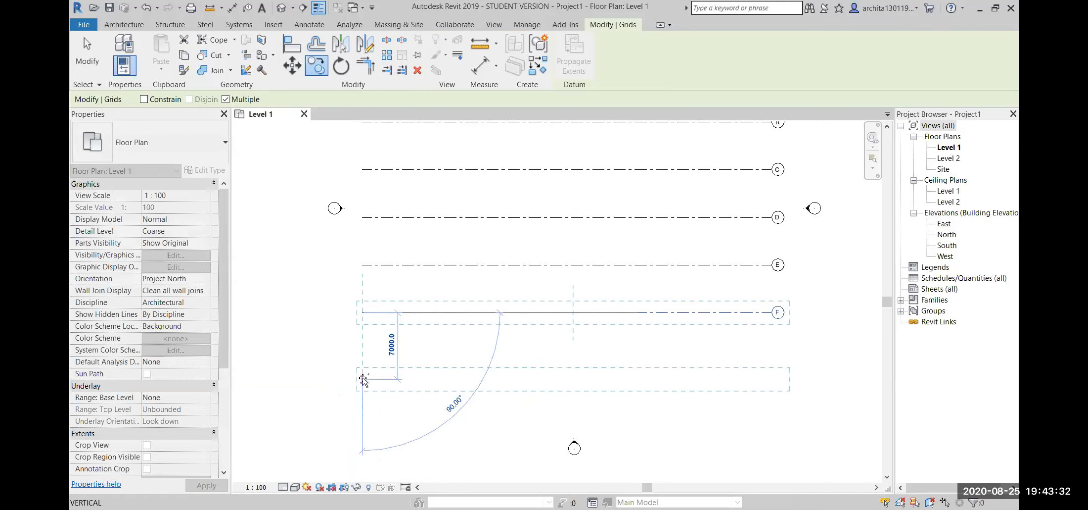
click(365, 361)
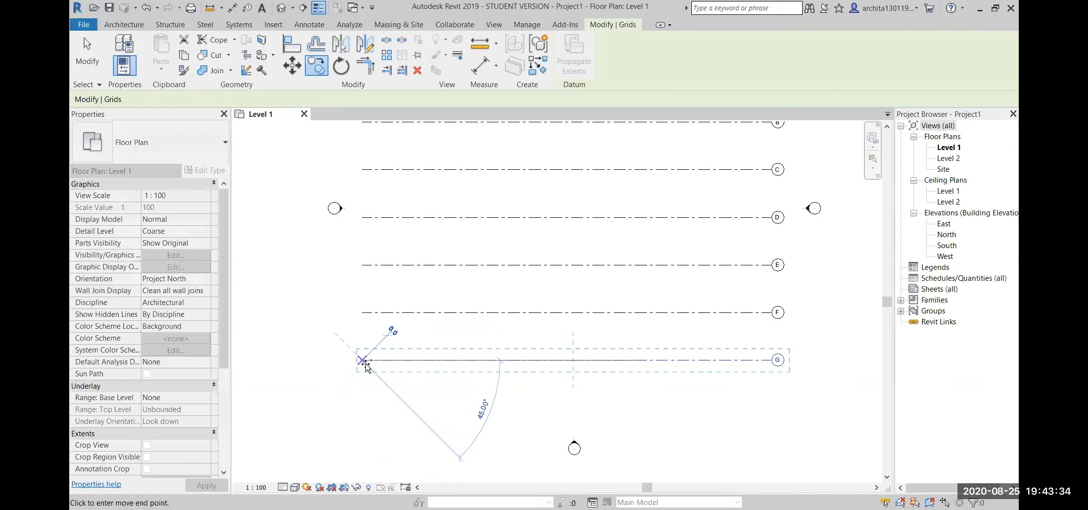
key(Escape)
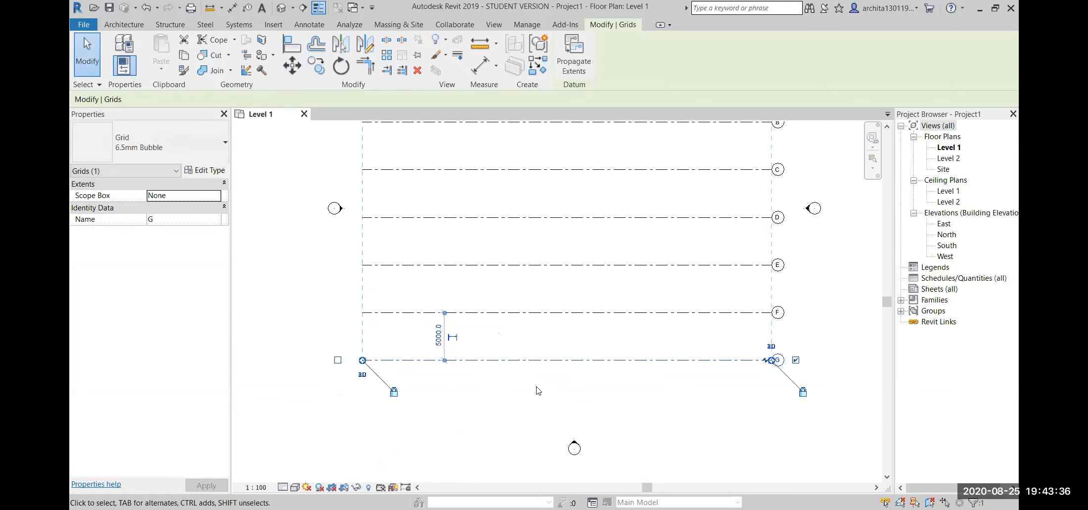
scroll(538, 390, down, 2)
click(784, 283)
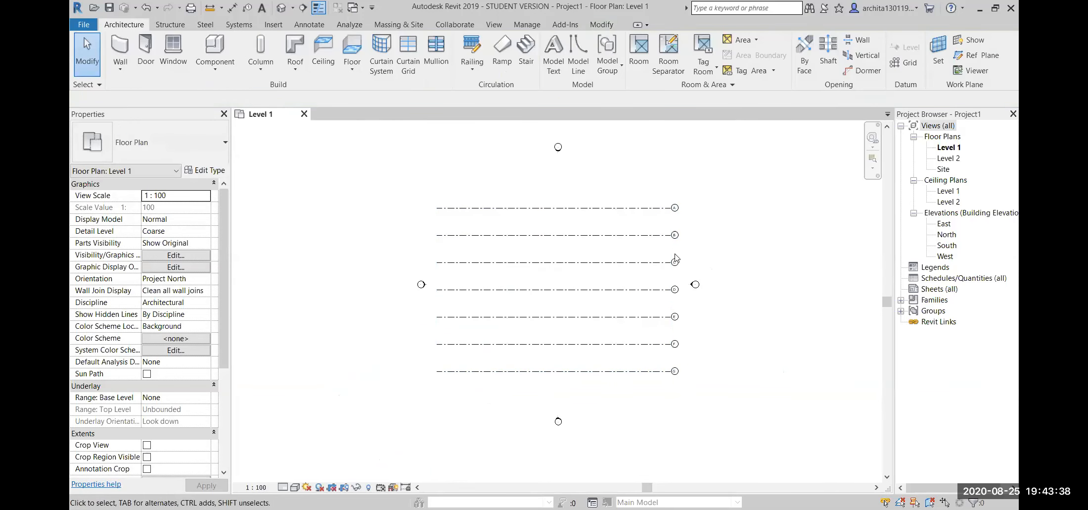
Step: Draw a vertical grid line upward across all horizontal grid lines near their left ends, extending beyond the outermost ones
click(896, 62)
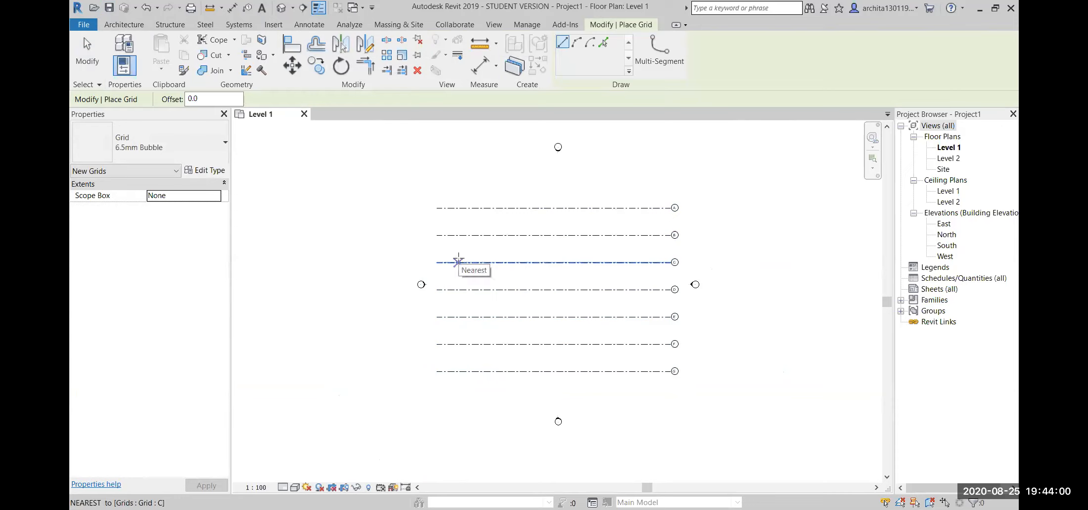
click(460, 390)
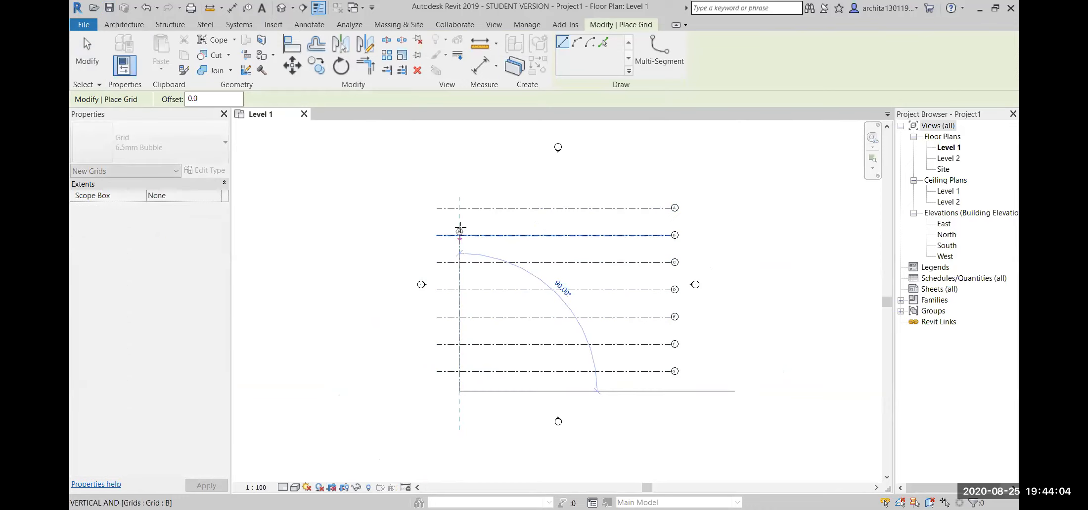
click(460, 173)
scroll(465, 170, up, 5)
scroll(448, 189, down, 5)
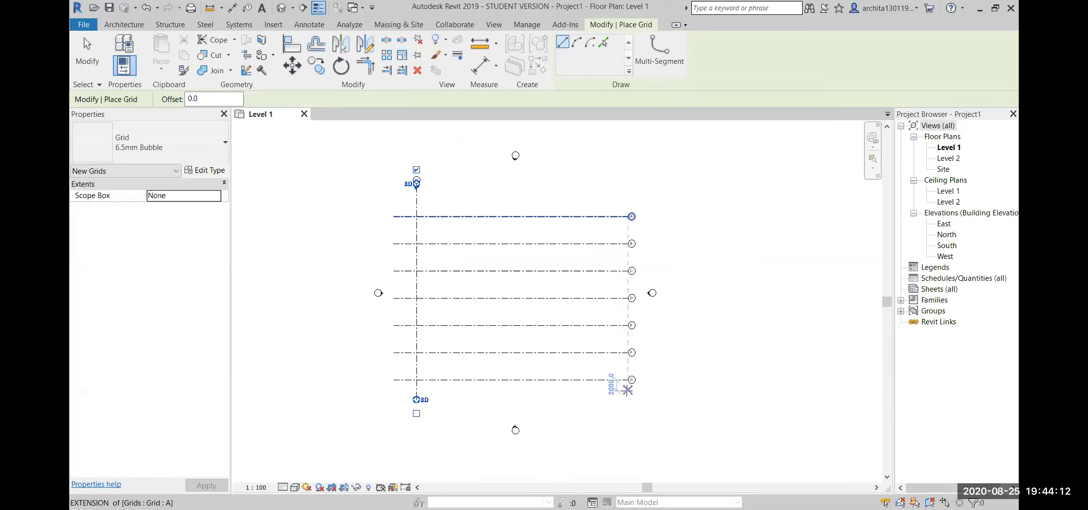
Step: End grid placement and rename the vertical grid line as 1 in its bubble
scroll(390, 167, up, 3)
scroll(425, 206, down, 2)
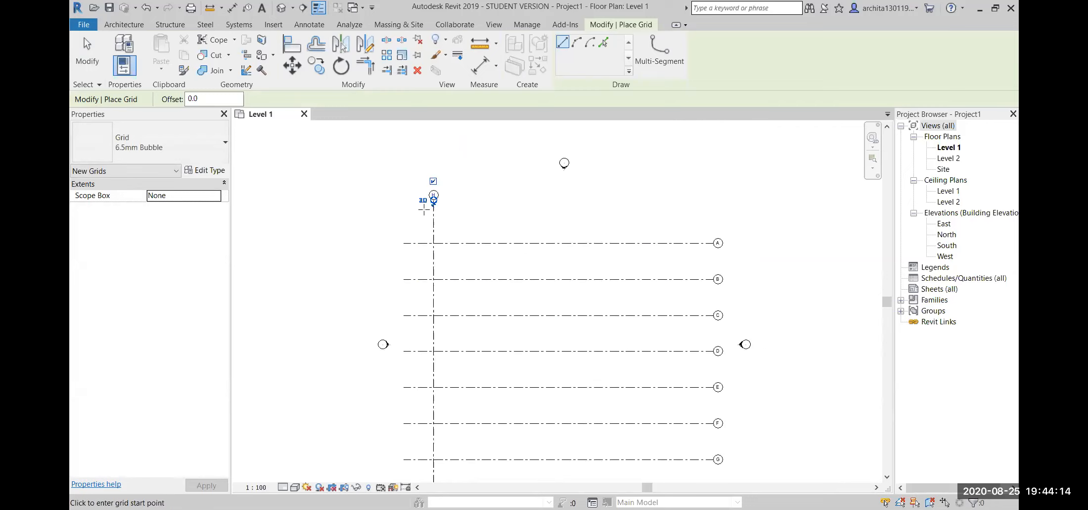
scroll(524, 252, down, 2)
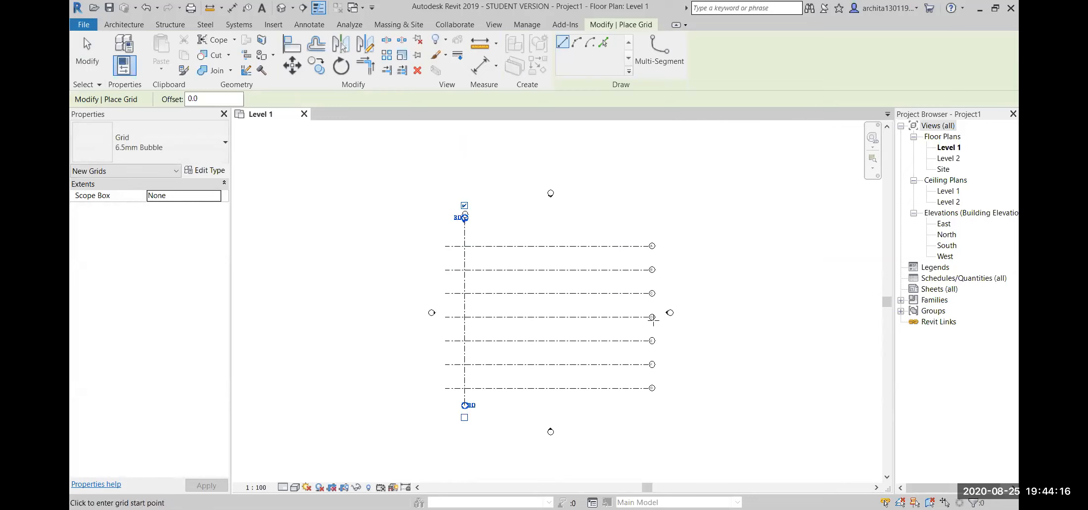
scroll(470, 218, up, 2)
scroll(470, 218, up, 2)
key(Escape)
key(Escape)
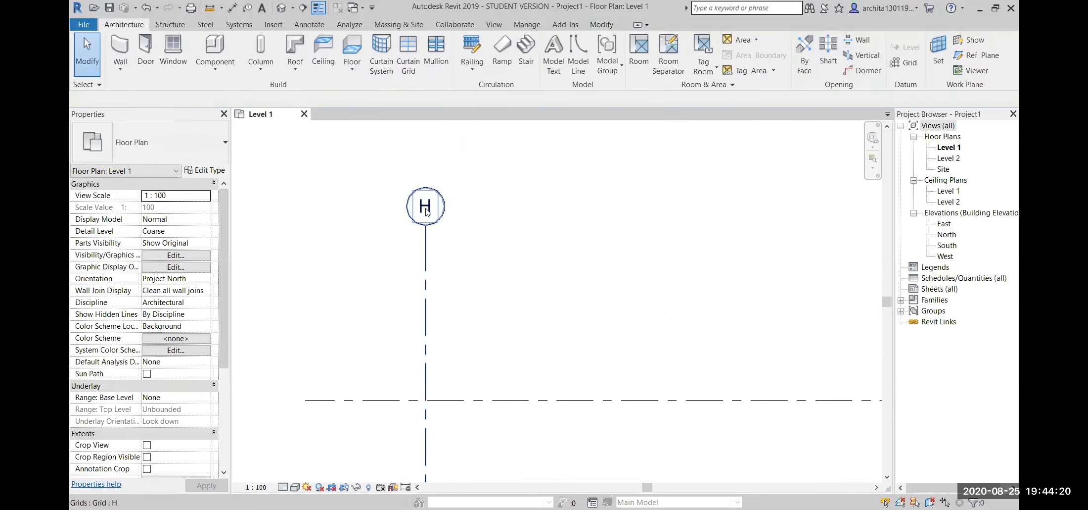
click(426, 211)
click(426, 208)
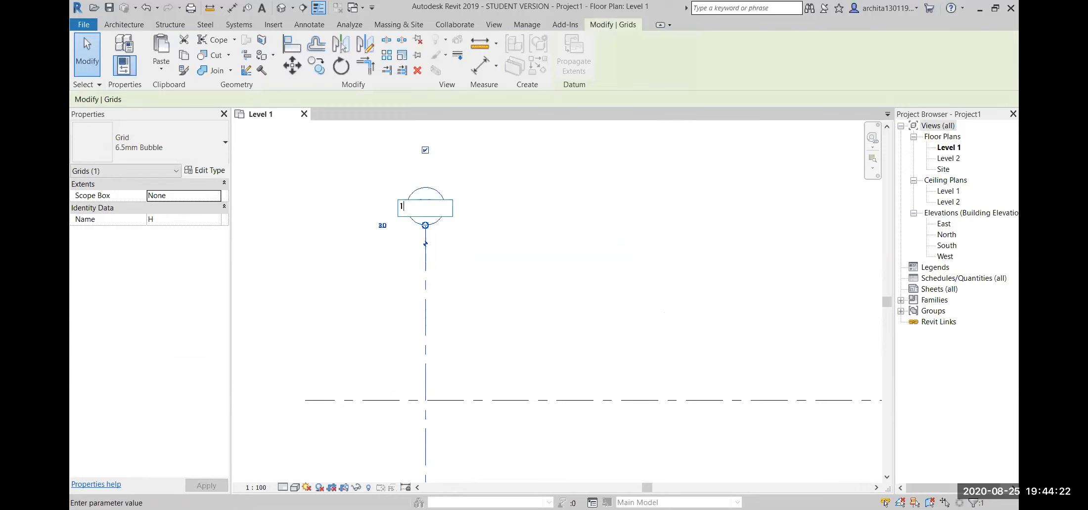
text(1)
key(Return)
scroll(342, 214, down, 5)
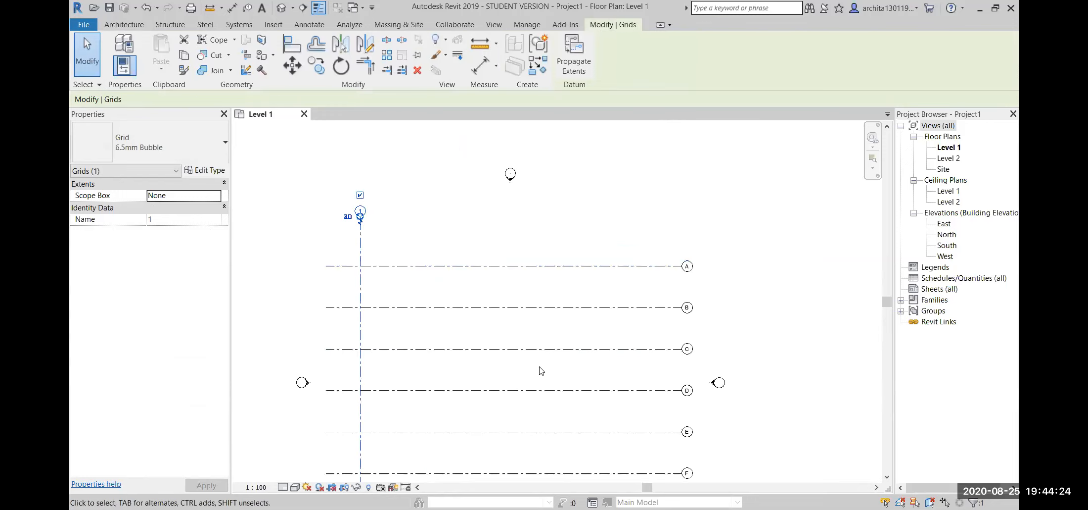
scroll(534, 363, down, 3)
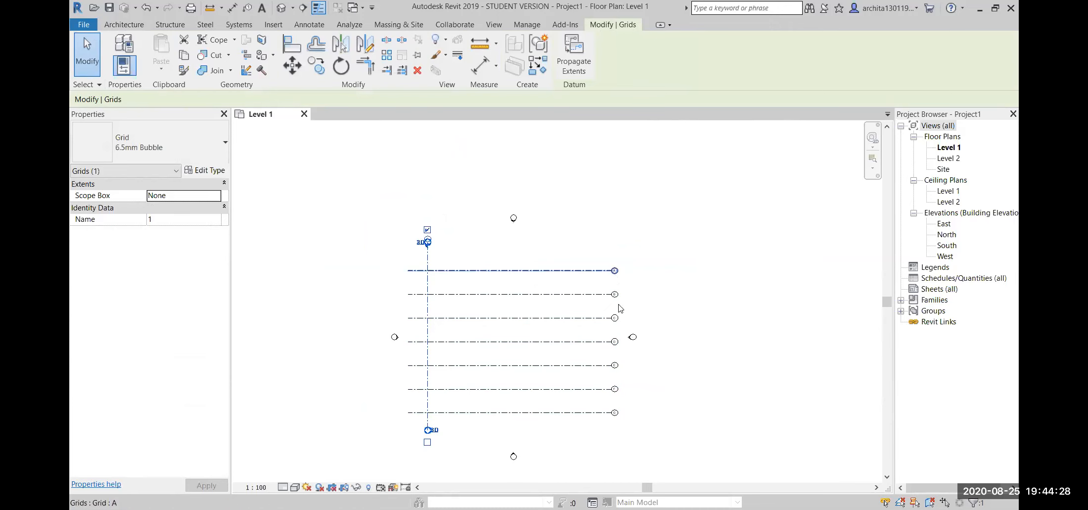
scroll(465, 253, up, 2)
key(Escape)
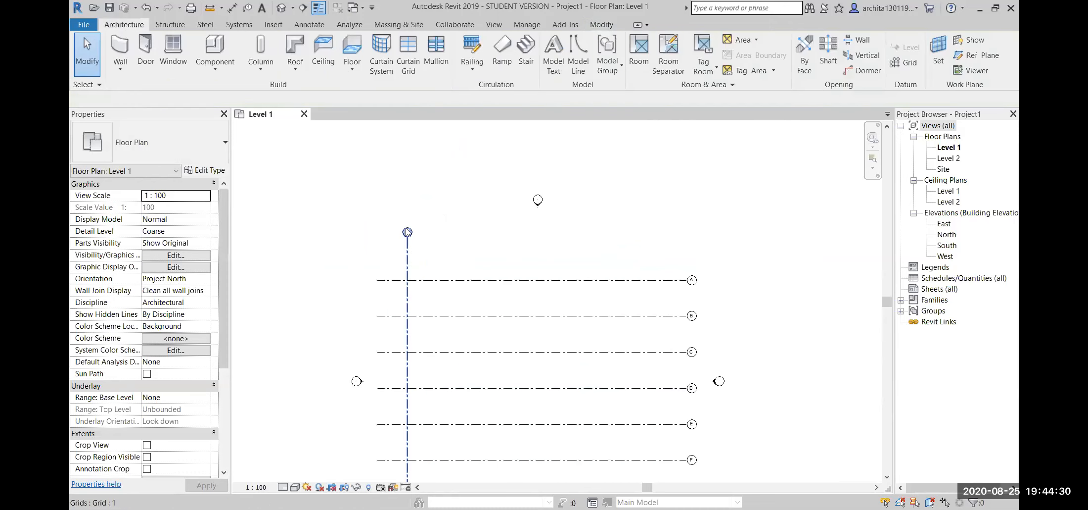
scroll(407, 237, up, 4)
double_click(416, 210)
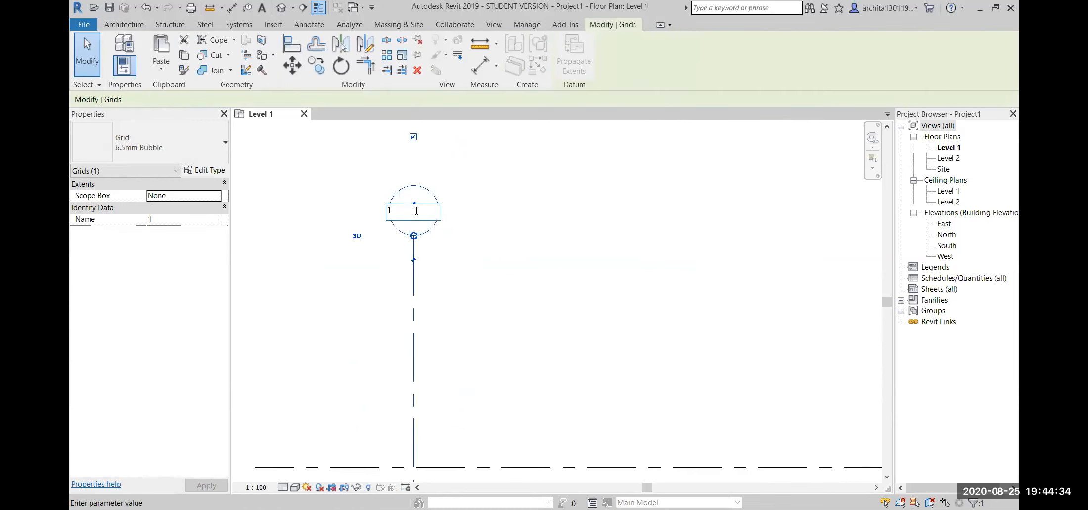
click(551, 314)
scroll(438, 273, down, 2)
click(468, 327)
scroll(447, 310, down, 2)
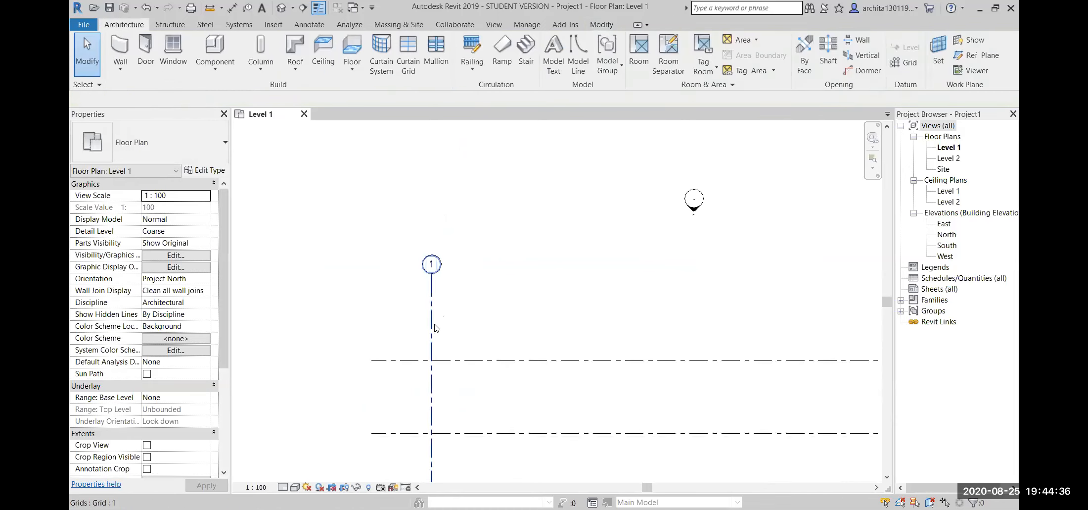
Step: Copy grid line 1 to the right from its intersection with grid A with the Multiple option, placing two copies spaced 5000 apart
click(433, 328)
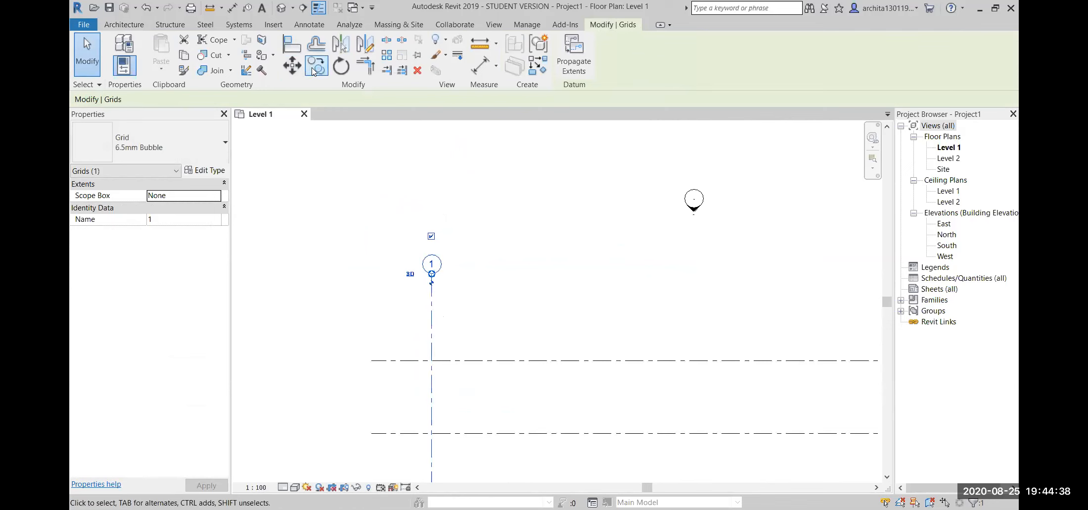
click(316, 66)
scroll(445, 292, down, 2)
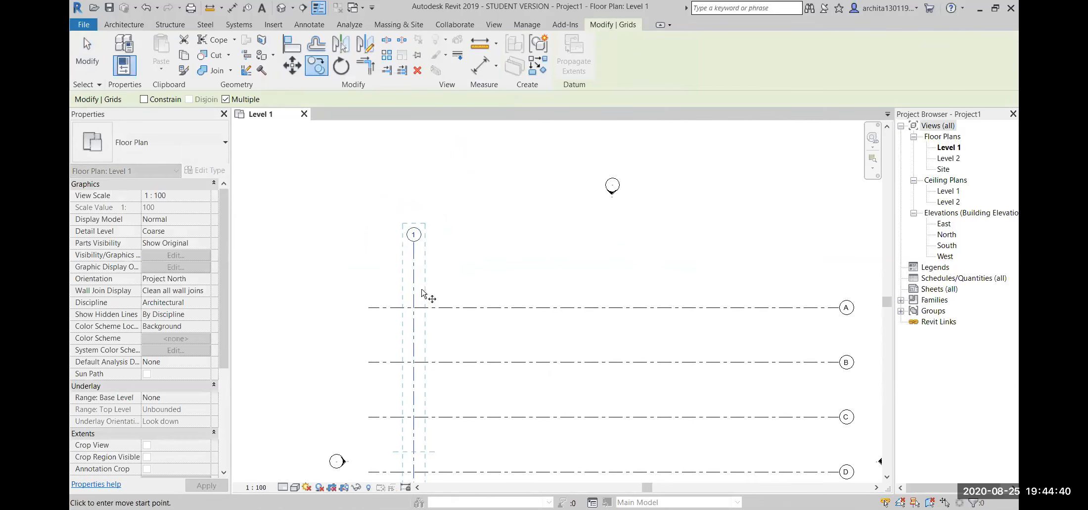
click(414, 307)
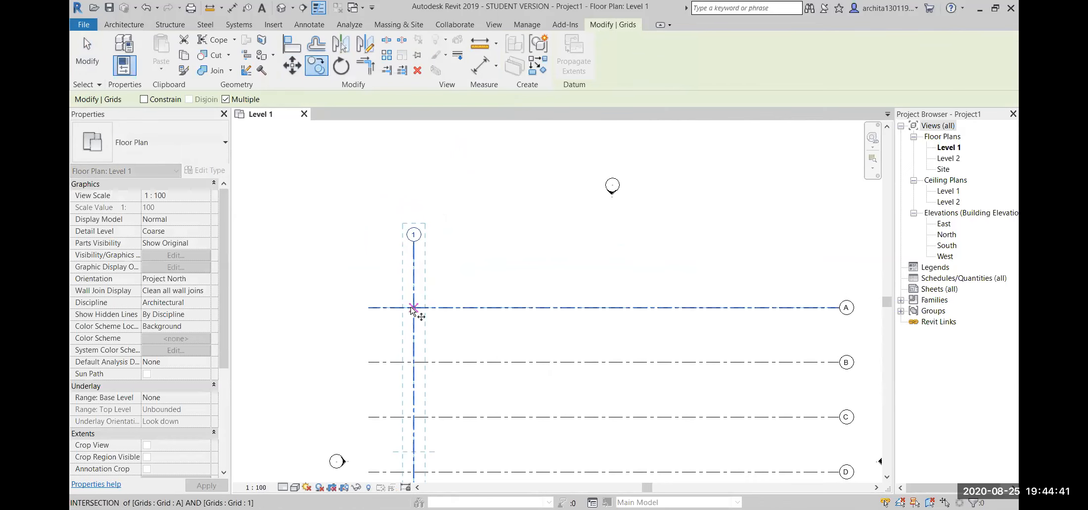
click(469, 307)
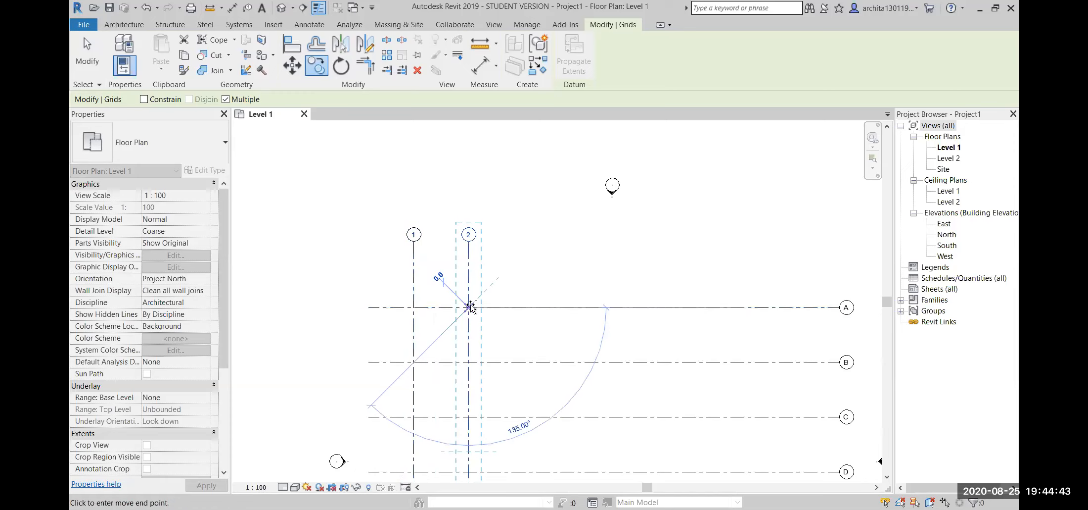
click(523, 308)
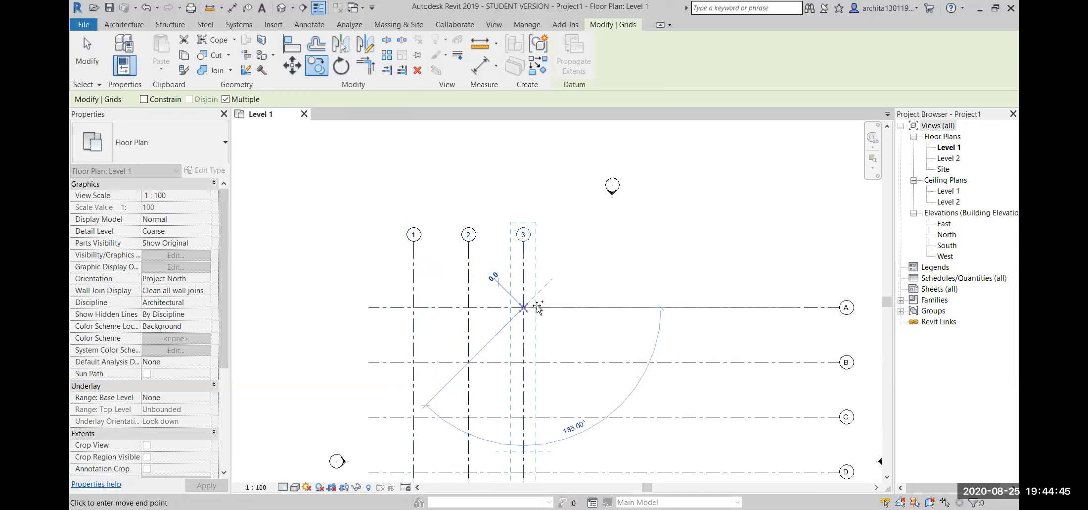
Step: Place five more copies of the vertical grid line to the right of grid 3 at 5000 spacing and end the copying
click(578, 307)
click(633, 307)
click(687, 308)
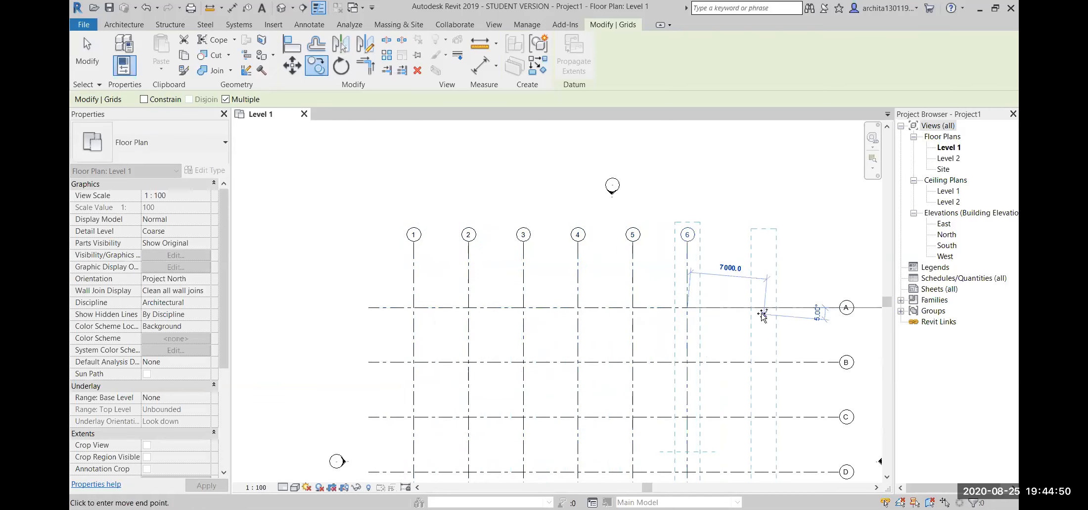
click(742, 307)
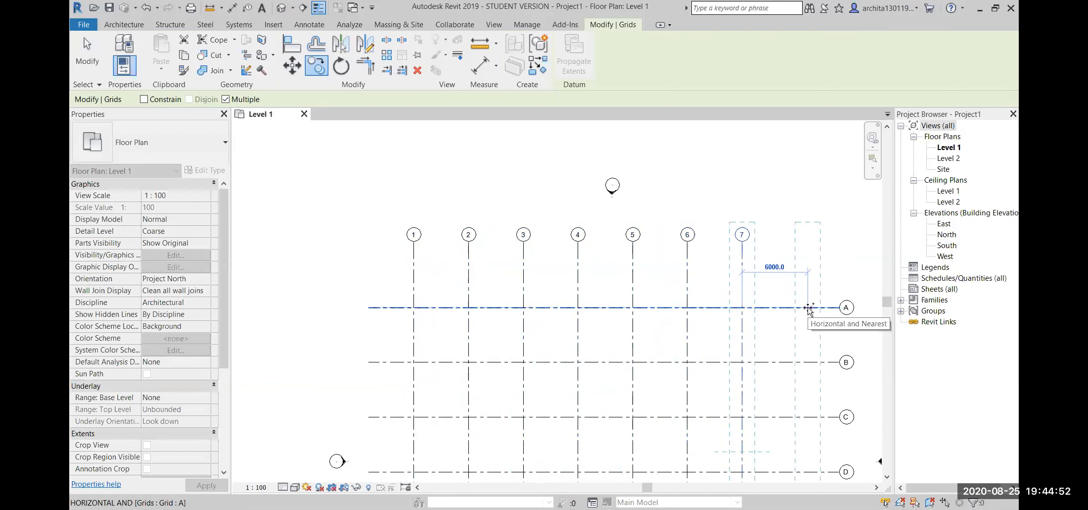
click(797, 308)
scroll(621, 284, down, 2)
key(Escape)
key(Escape)
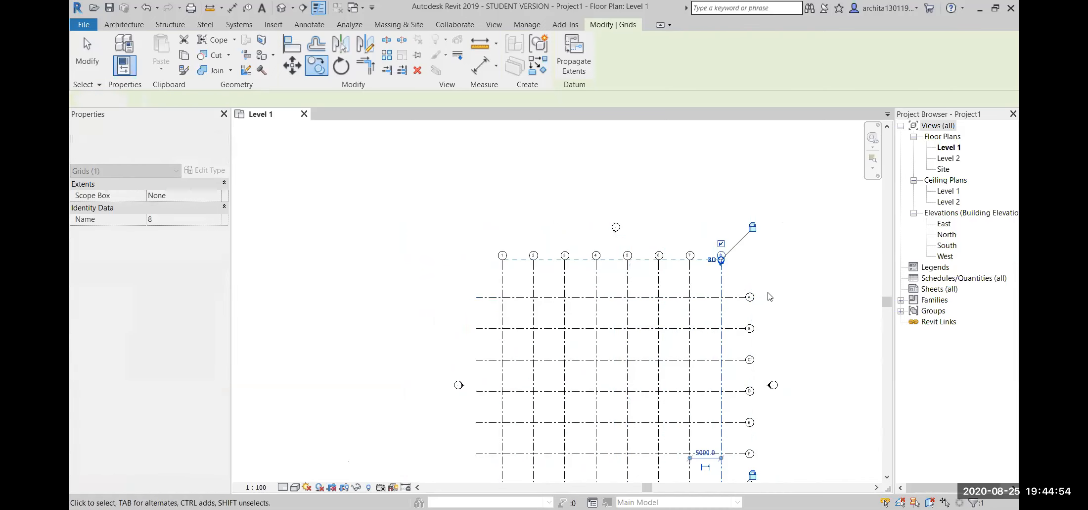
Step: Look over the whole layout of numbered and lettered grid lines on the Level 1 plan
scroll(731, 322, down, 2)
middle_drag(703, 380, 668, 391)
scroll(591, 351, up, 1)
middle_drag(470, 335, 425, 335)
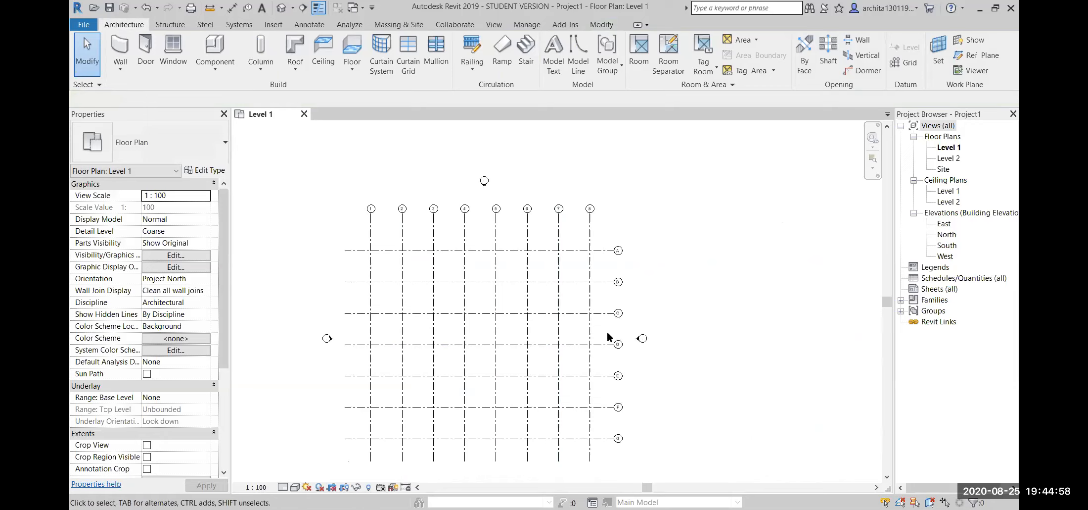
middle_drag(607, 337, 539, 299)
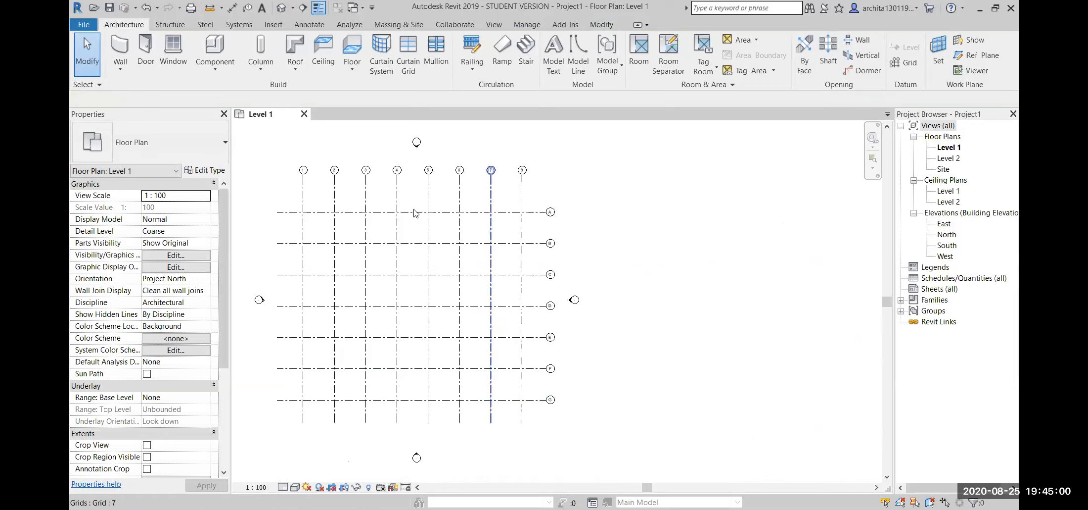
scroll(601, 211, down, 1)
middle_drag(605, 214, 619, 278)
scroll(612, 274, up, 1)
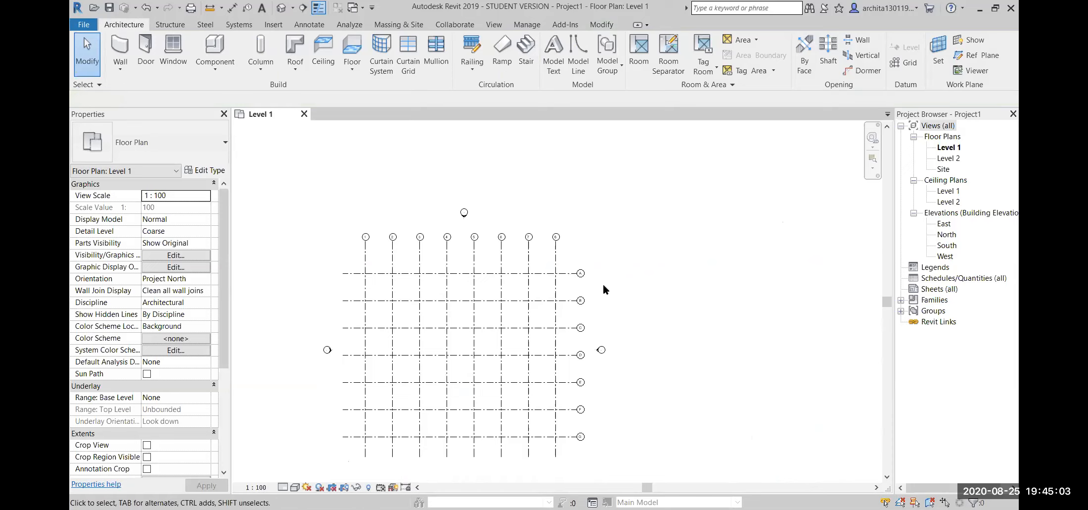
Step: Sketch a Multi-Segment grid above the grid: a horizontal run about 39100 long, a rising and a falling segment, and a horizontal run about 34000 long
click(904, 63)
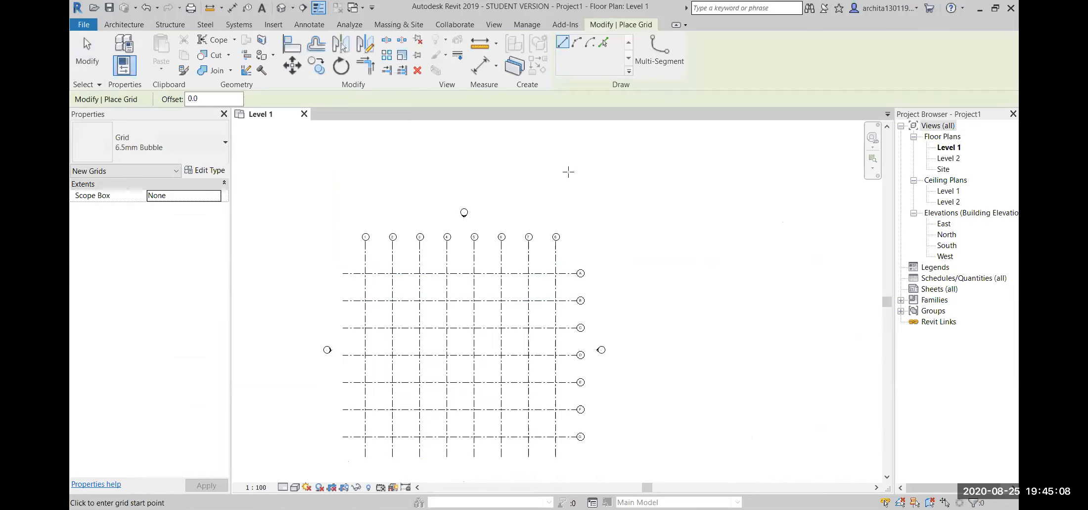
scroll(509, 237, down, 1)
scroll(510, 236, down, 2)
middle_drag(430, 199, 435, 245)
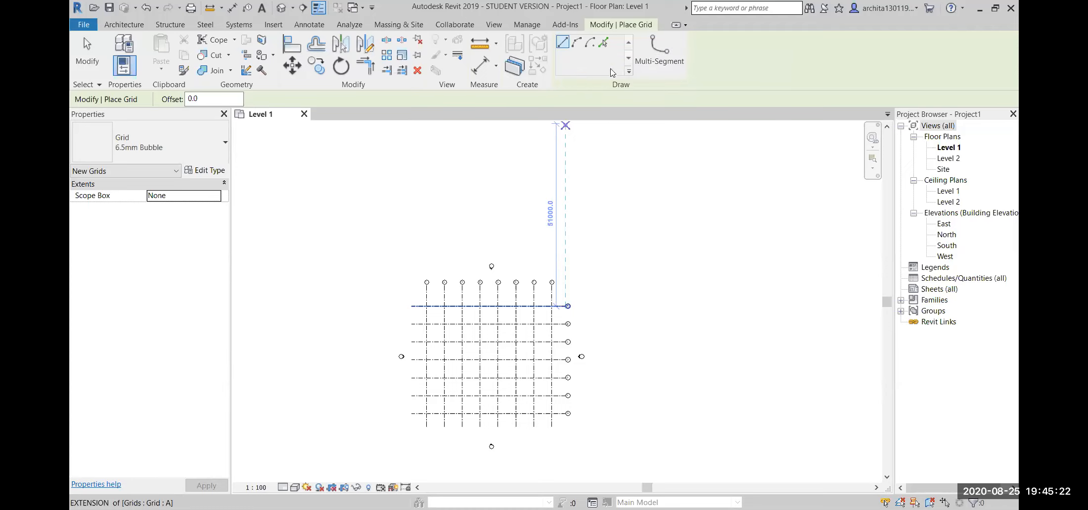
click(654, 45)
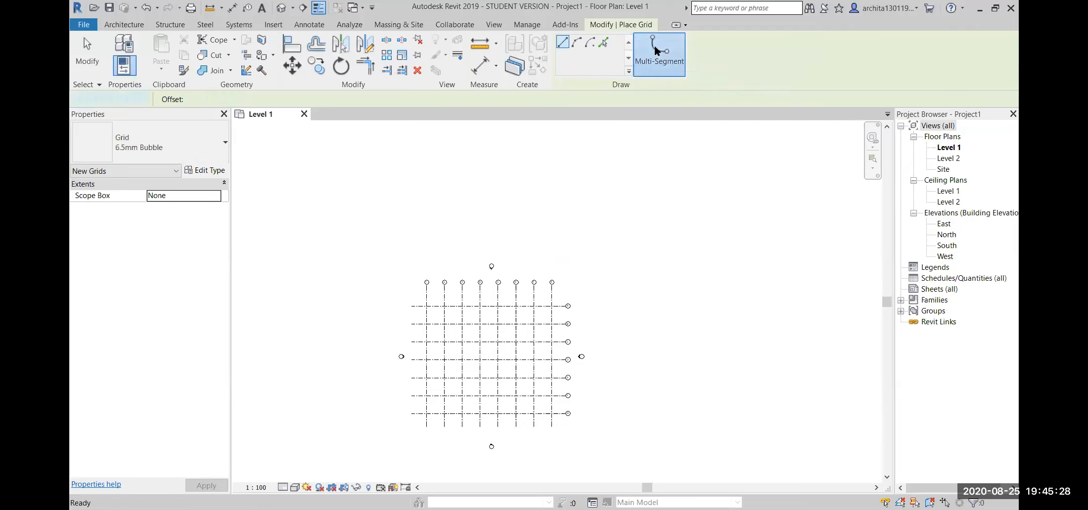
scroll(560, 237, down, 1)
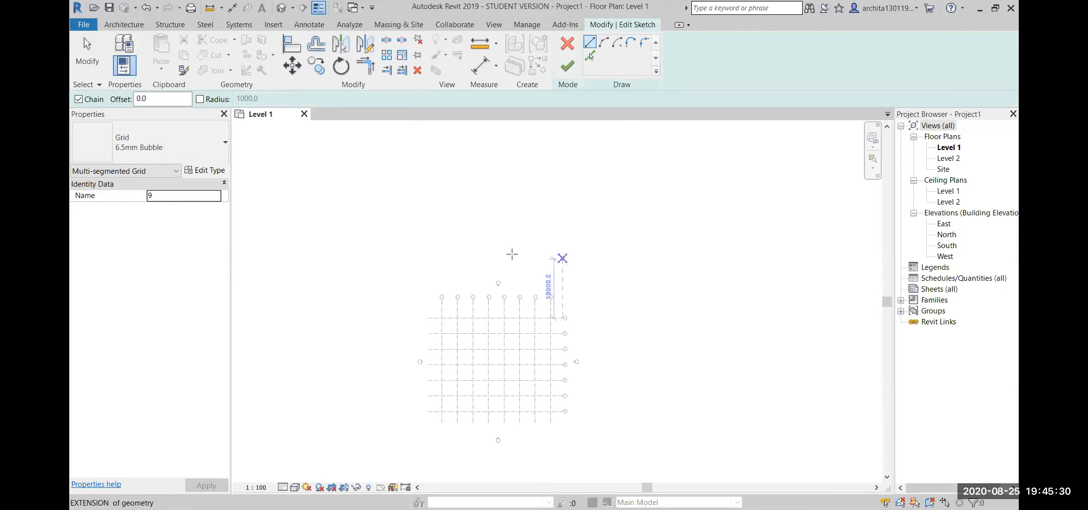
click(428, 248)
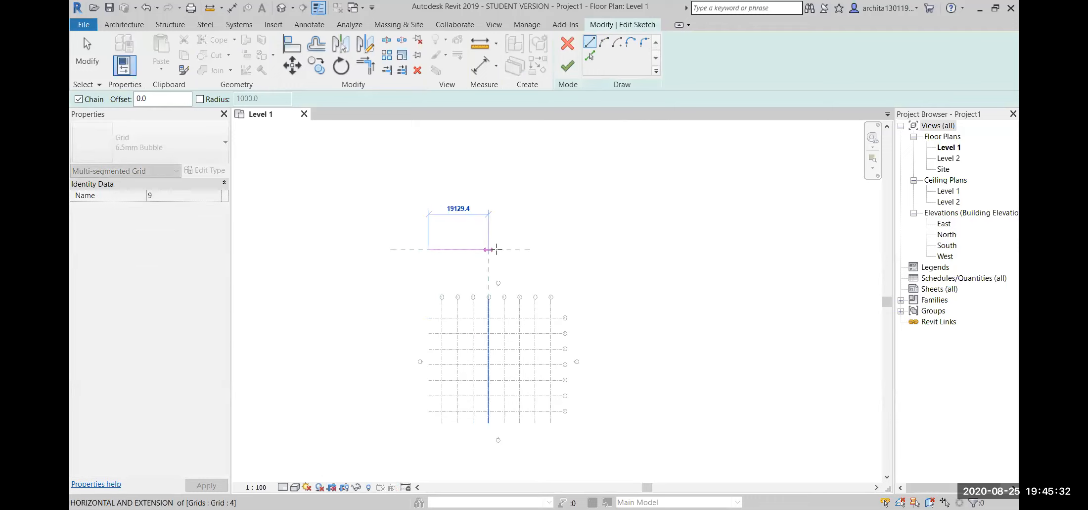
click(551, 248)
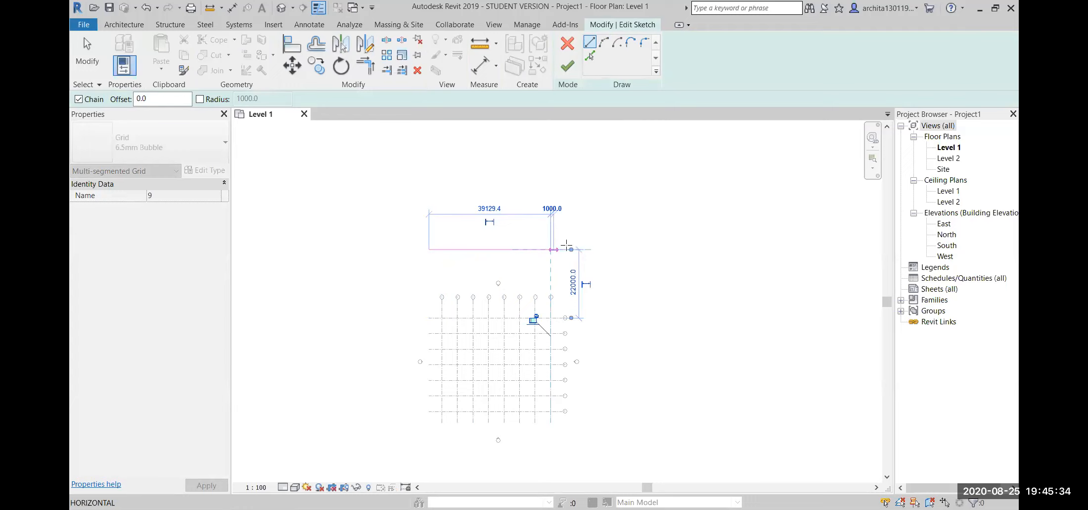
click(615, 218)
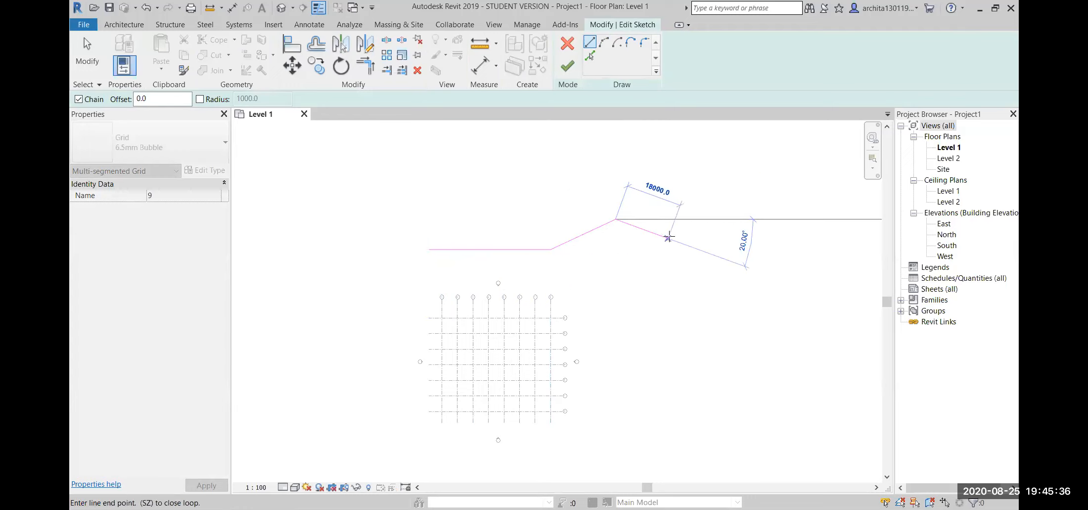
click(685, 244)
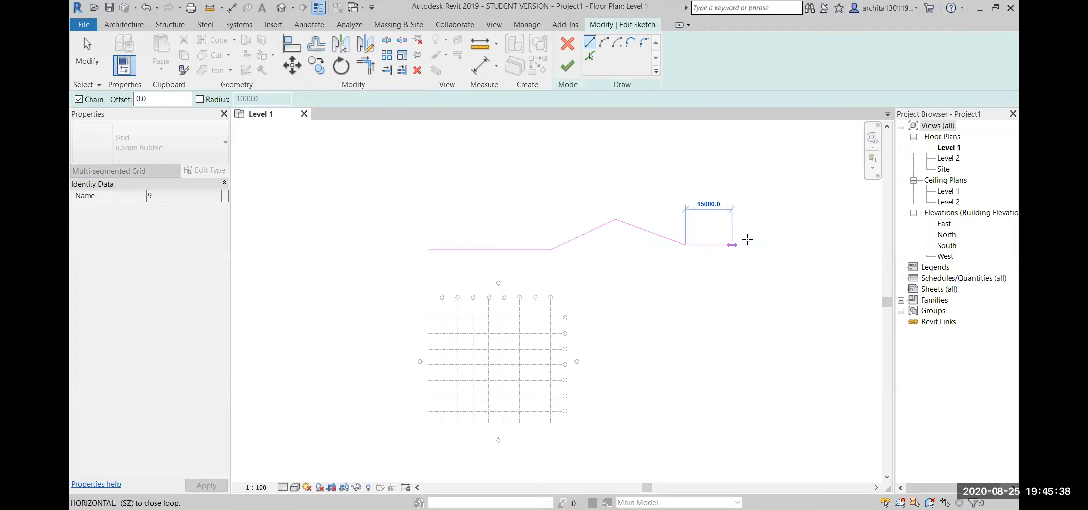
click(791, 245)
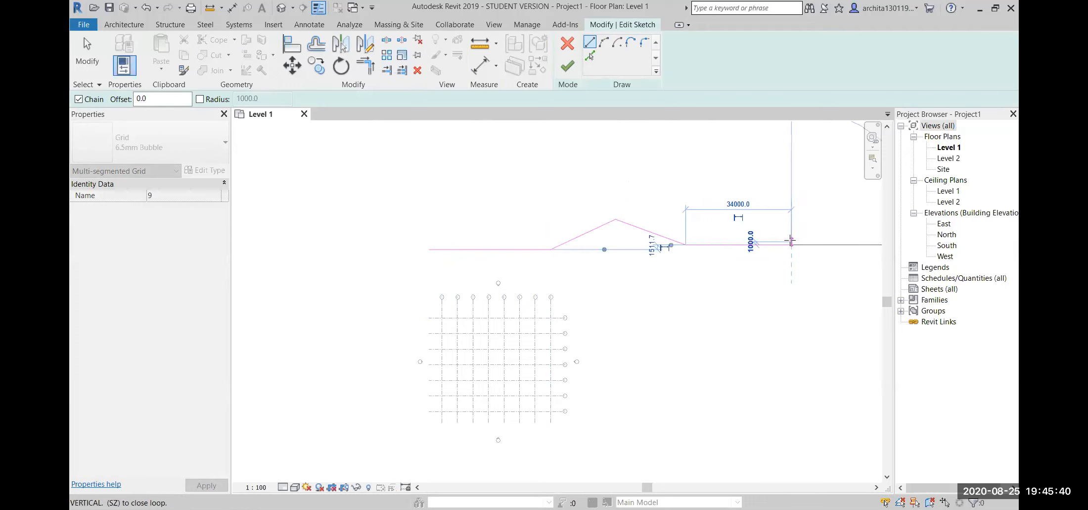
key(Escape)
key(Escape)
Step: Move the last horizontal segment of the sketch down into line with the first horizontal segment
click(724, 244)
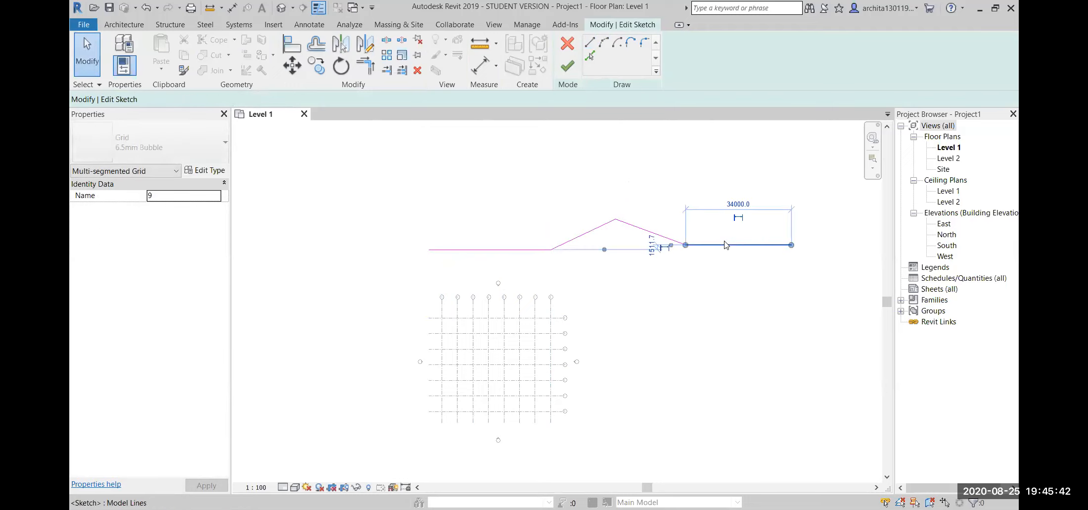
drag(730, 256, 730, 262)
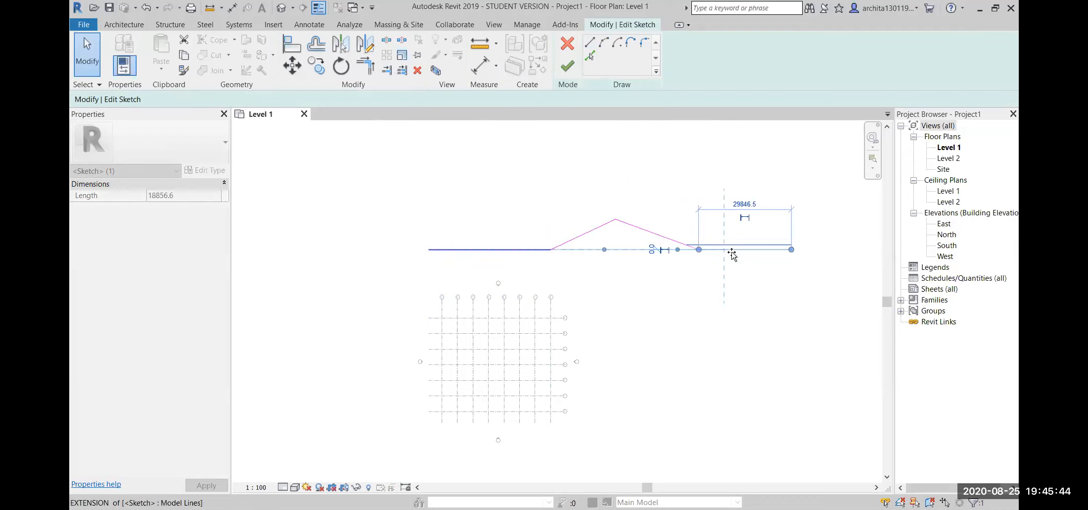
click(592, 277)
middle_drag(593, 292, 581, 294)
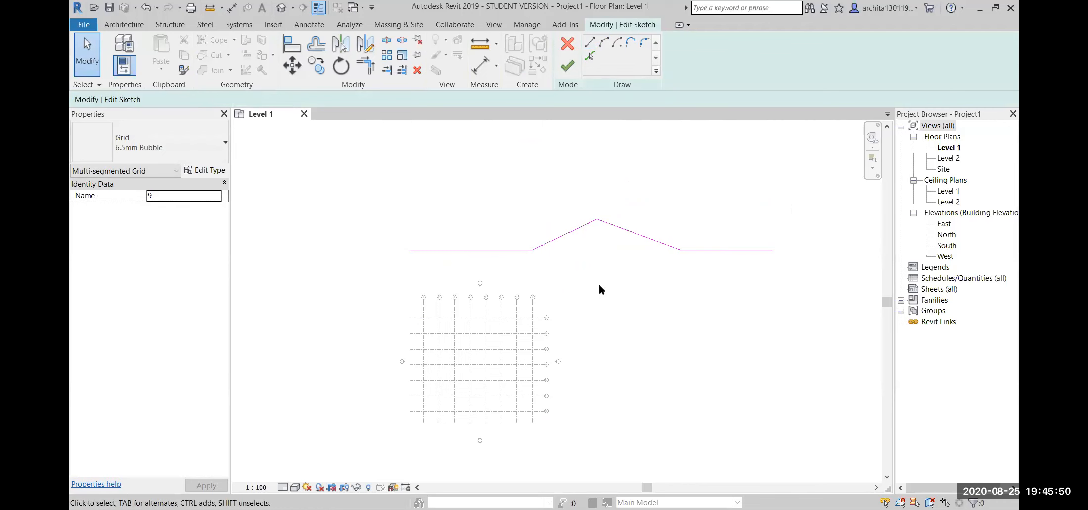
Step: Finish the multi-segment grid sketch, deselect the new grid line and inspect its bubble end
click(567, 66)
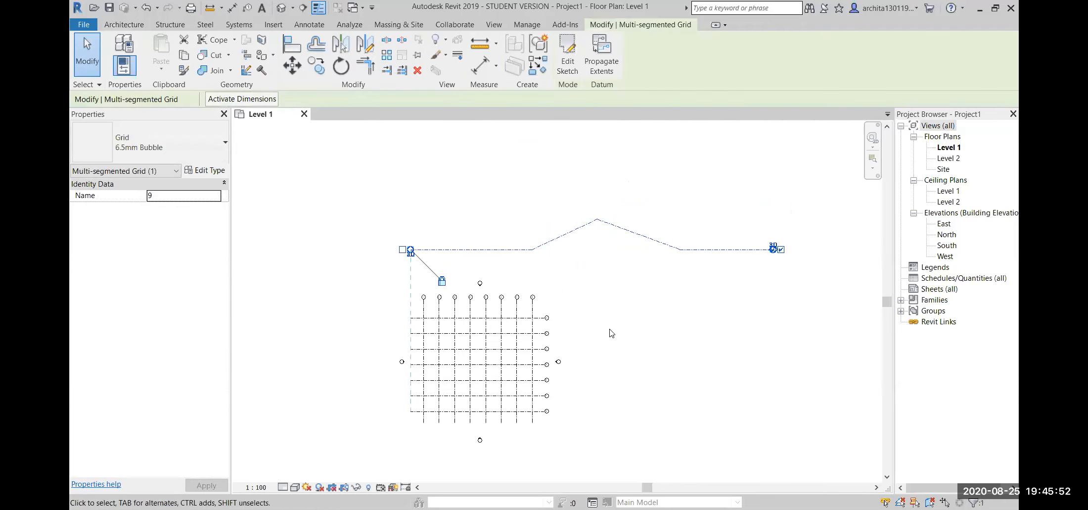
click(702, 295)
scroll(796, 269, up, 5)
scroll(796, 268, down, 5)
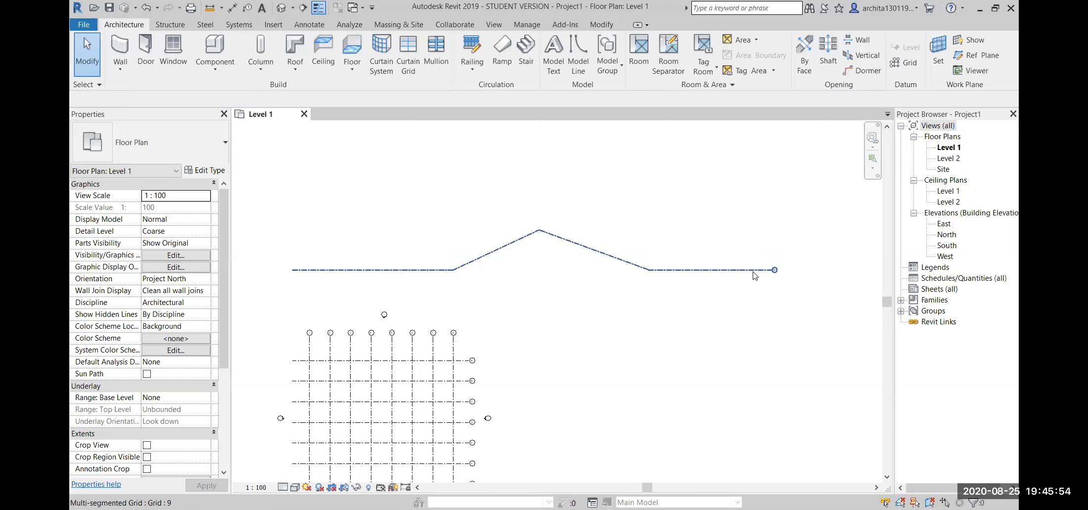
scroll(792, 277, up, 3)
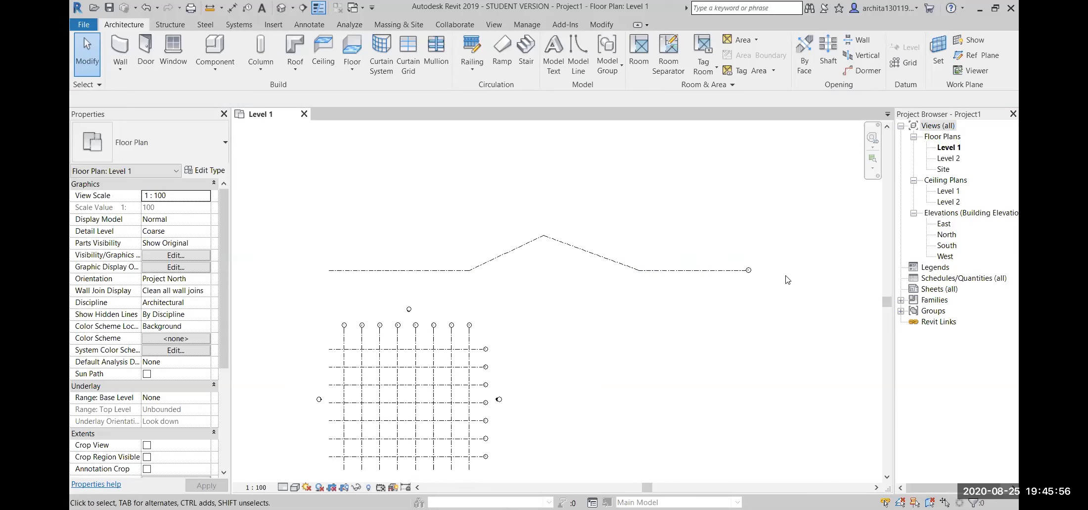
Step: Select the multi-segment grid line to examine it as one element, deselect it and look over the lettered and numbered grid
scroll(520, 268, down, 1)
click(524, 246)
scroll(524, 246, down, 2)
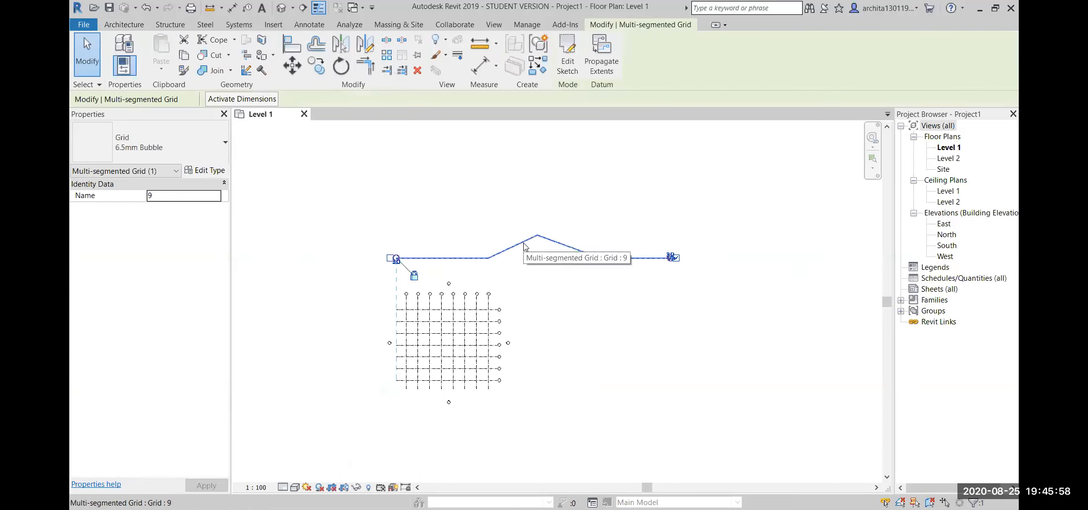
click(557, 316)
middle_drag(557, 317, 616, 293)
scroll(616, 293, up, 1)
scroll(615, 294, up, 1)
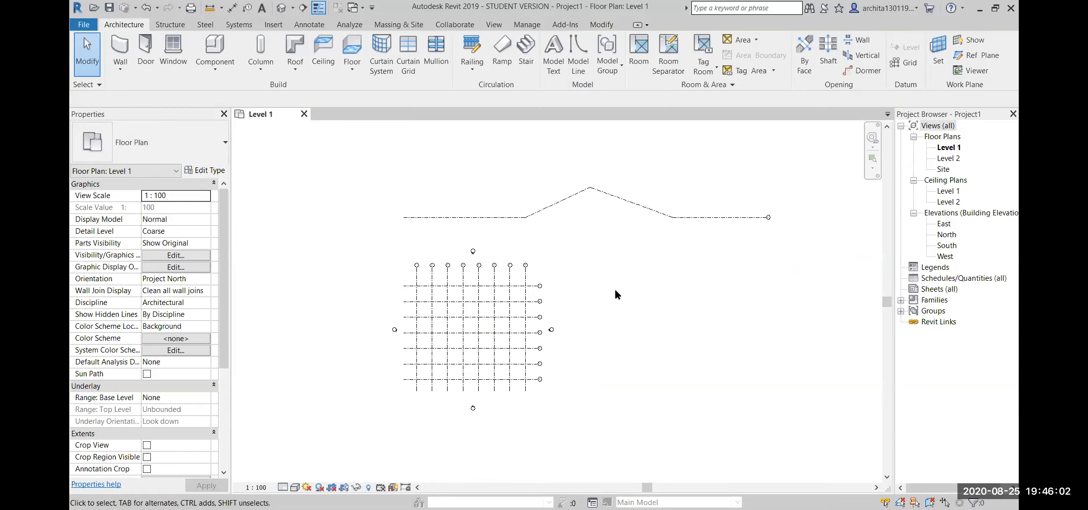
middle_drag(572, 266, 566, 290)
scroll(526, 268, up, 1)
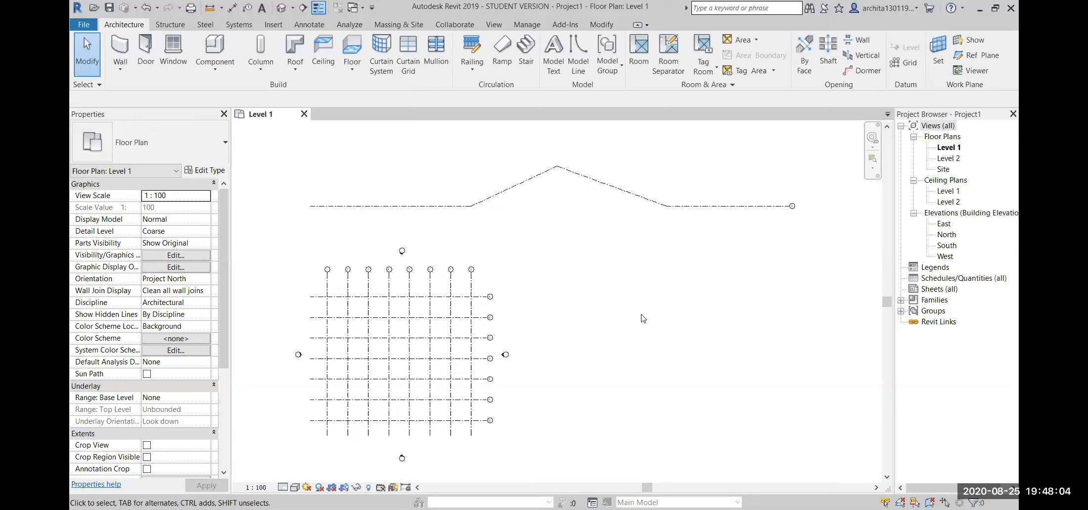
scroll(535, 312, up, 2)
scroll(593, 297, up, 1)
middle_drag(583, 305, 643, 267)
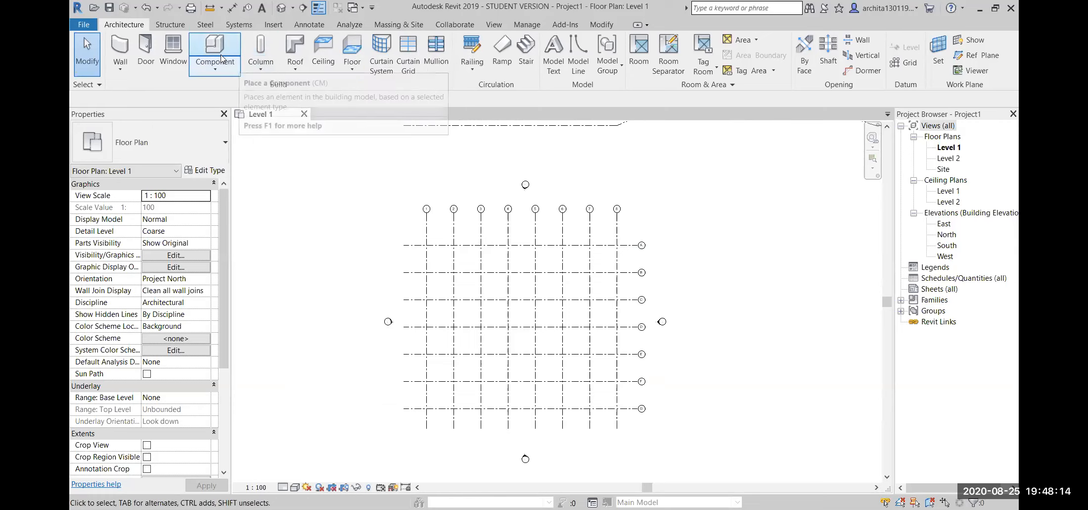
middle_drag(675, 337, 675, 301)
scroll(675, 240, up, 1)
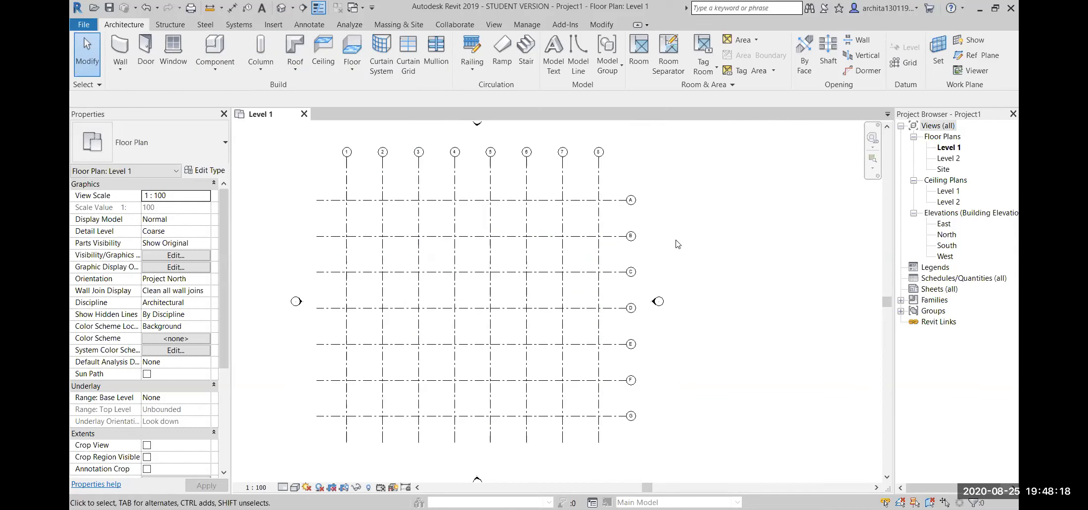
Step: Start an architectural column and duplicate the M_Rectangular Column 475 x 610mm type under the name 350 X 700 mm
click(258, 66)
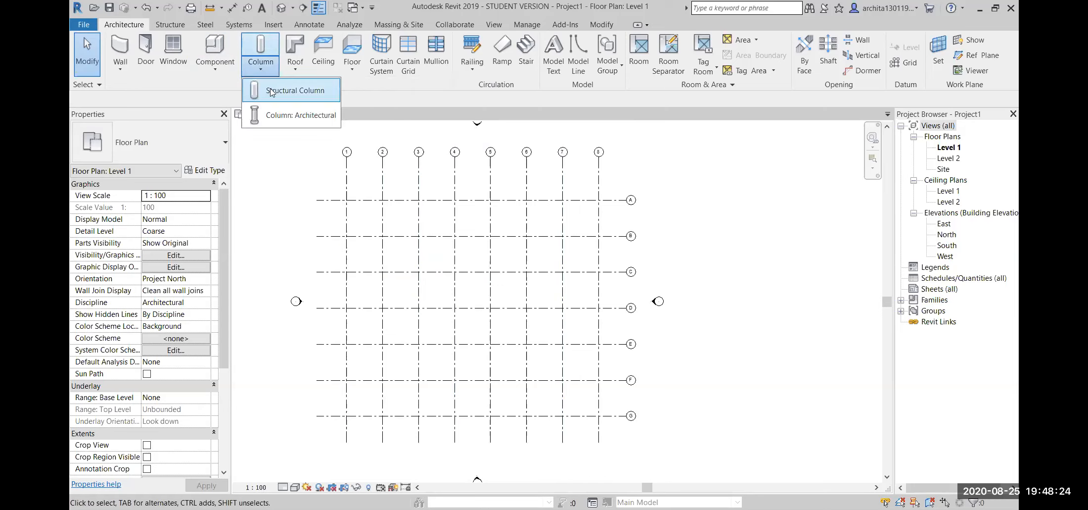
click(297, 117)
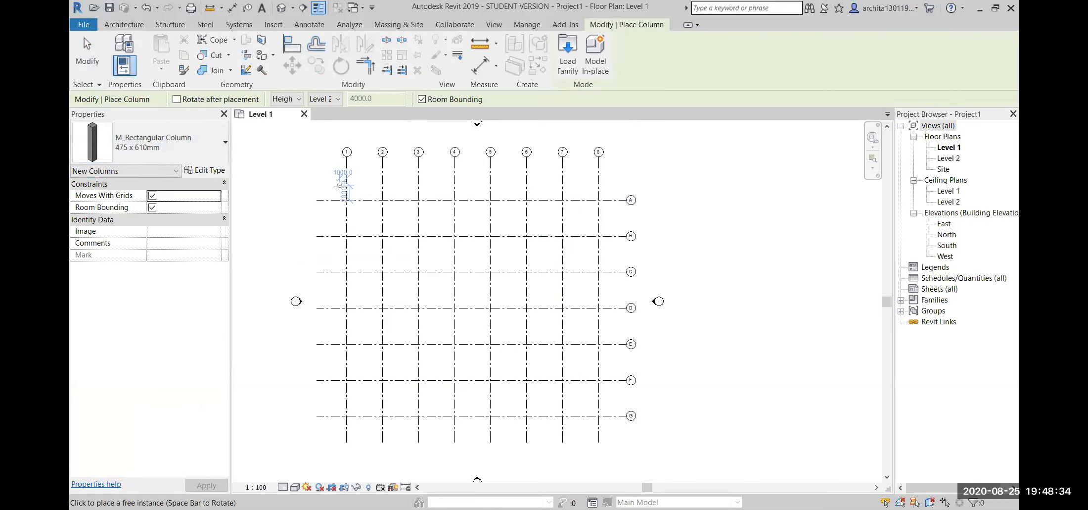
scroll(340, 187, up, 2)
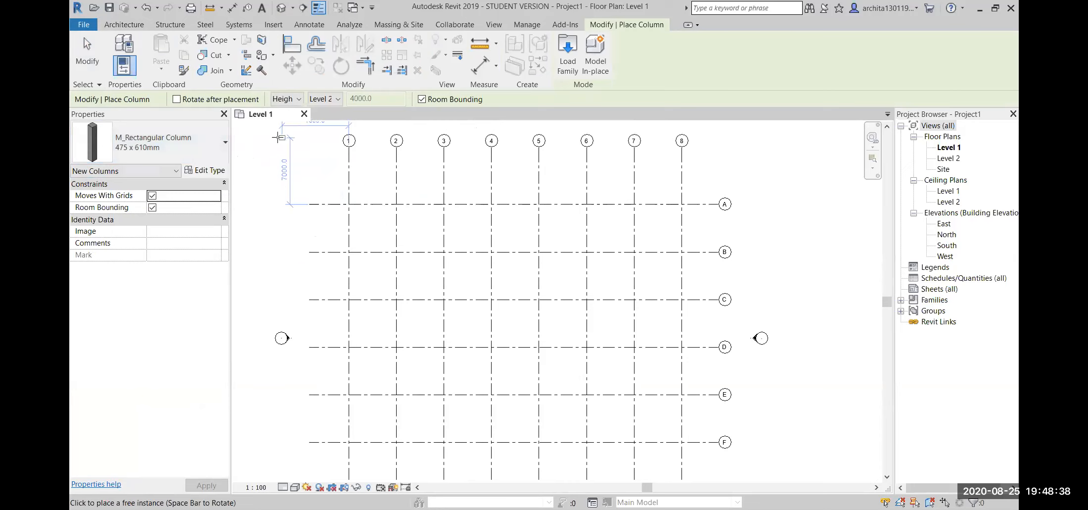
scroll(310, 158, up, 1)
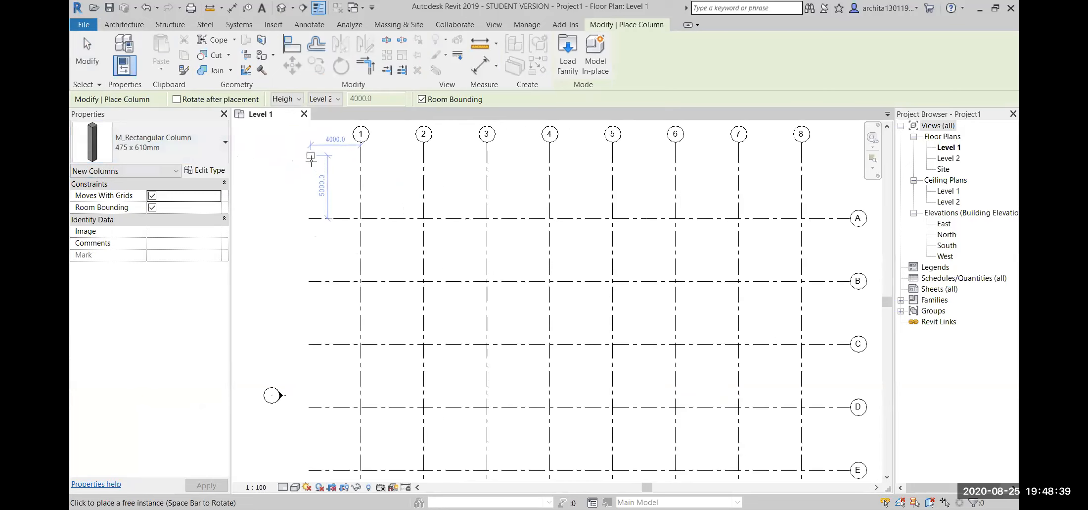
click(200, 171)
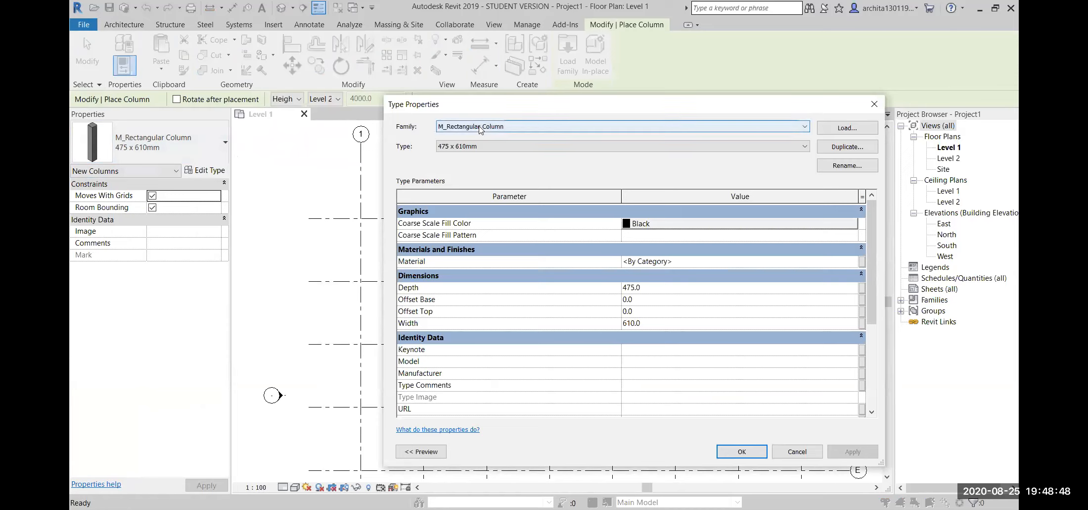
click(510, 127)
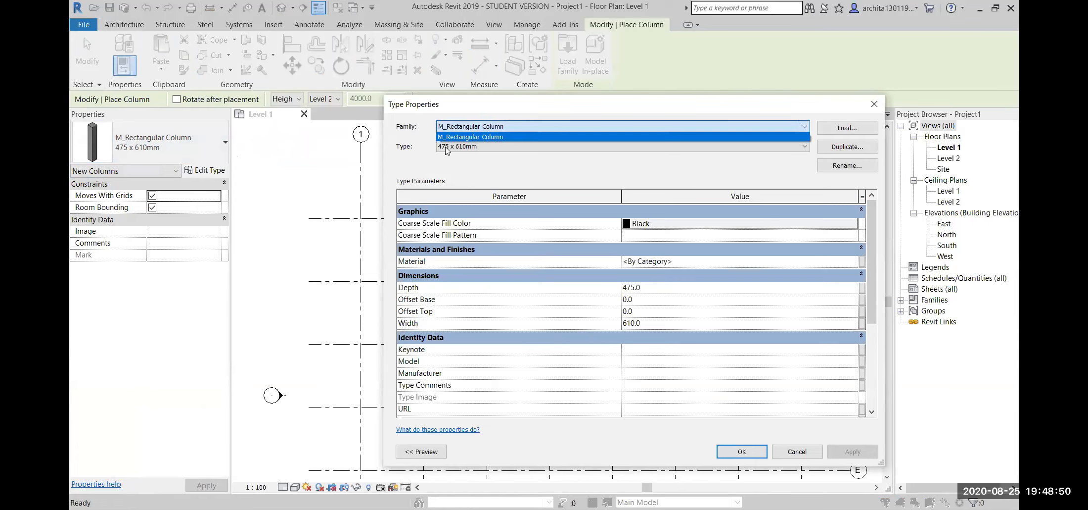
click(552, 137)
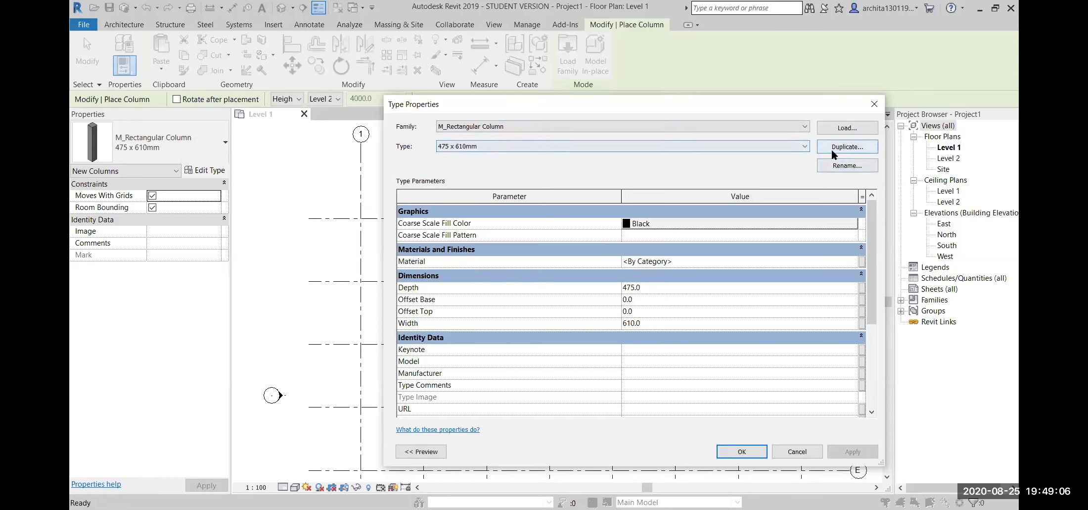
click(847, 146)
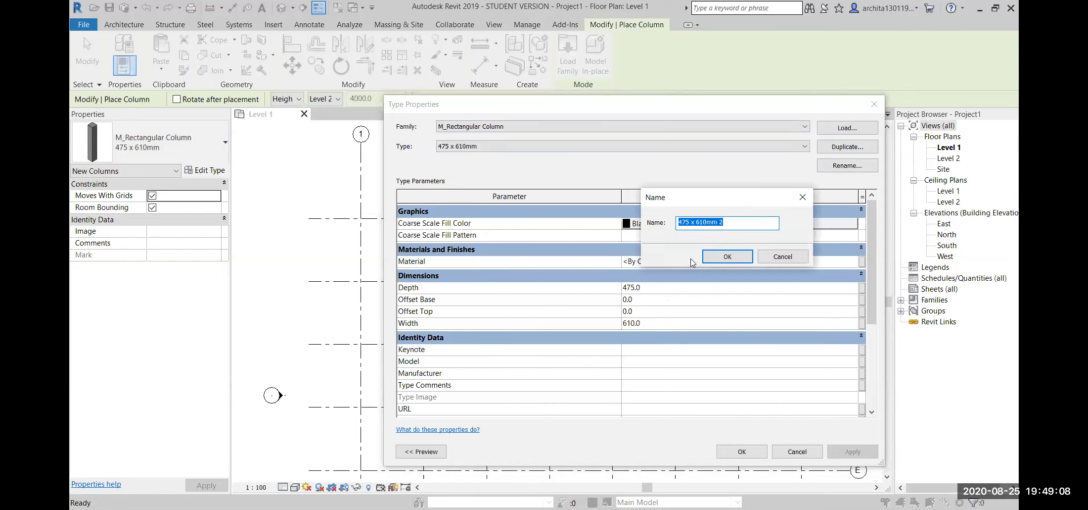
text(3)
text(X 700 MM)
key(BackSpace)
key(BackSpace)
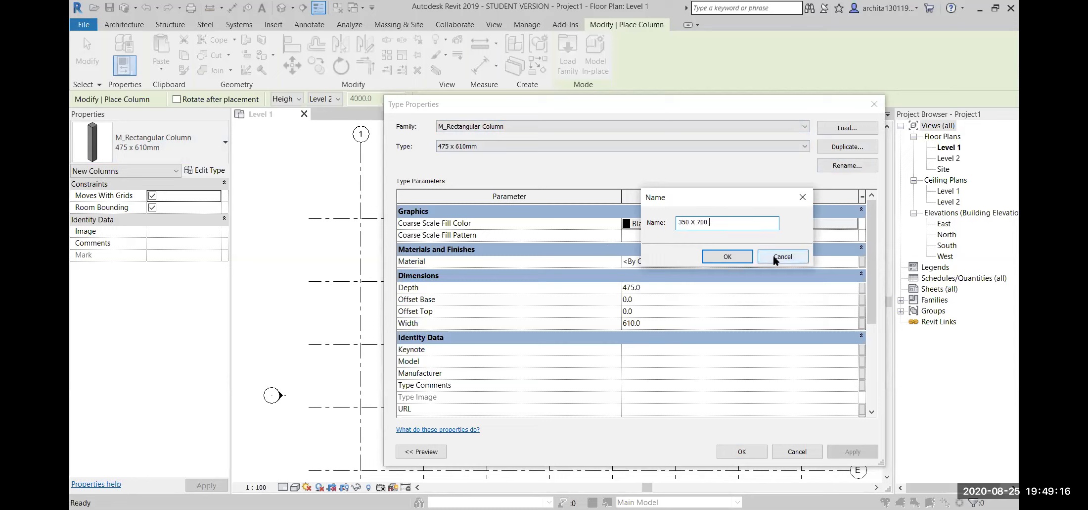
text(mm)
click(730, 259)
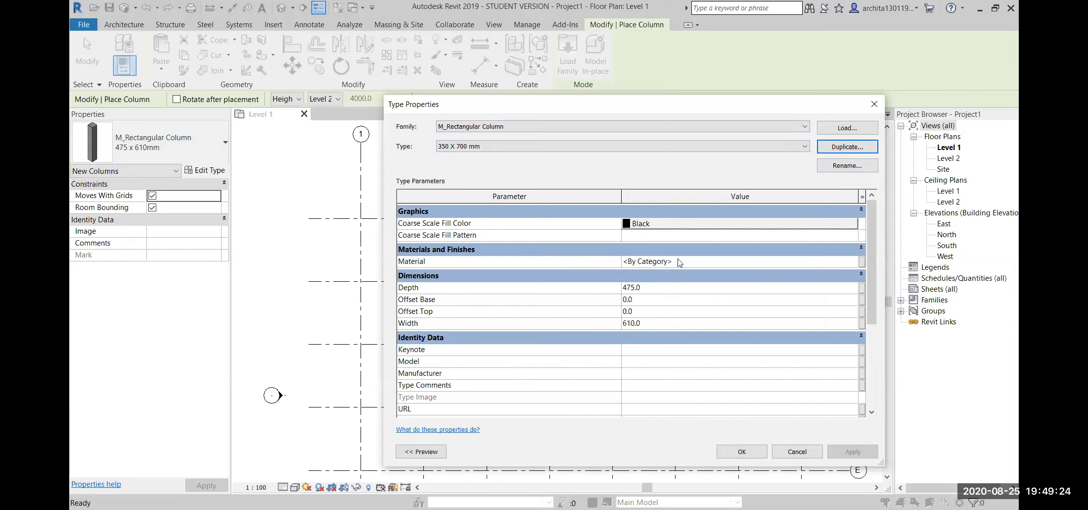
Step: Set the new column type's depth to 350 and its width to 700, and accept the type properties
click(653, 287)
text(3)
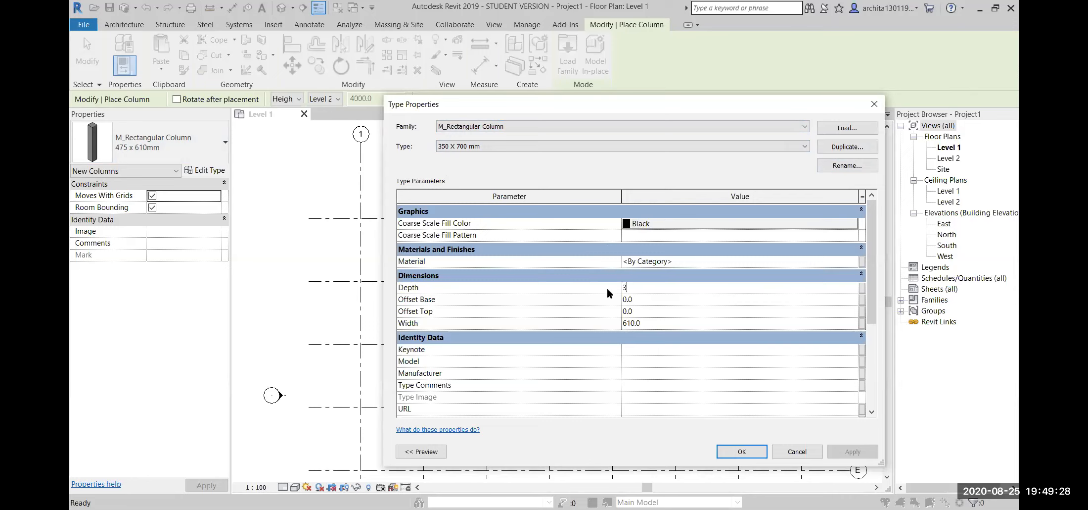
text(50)
click(595, 322)
text(700)
click(742, 451)
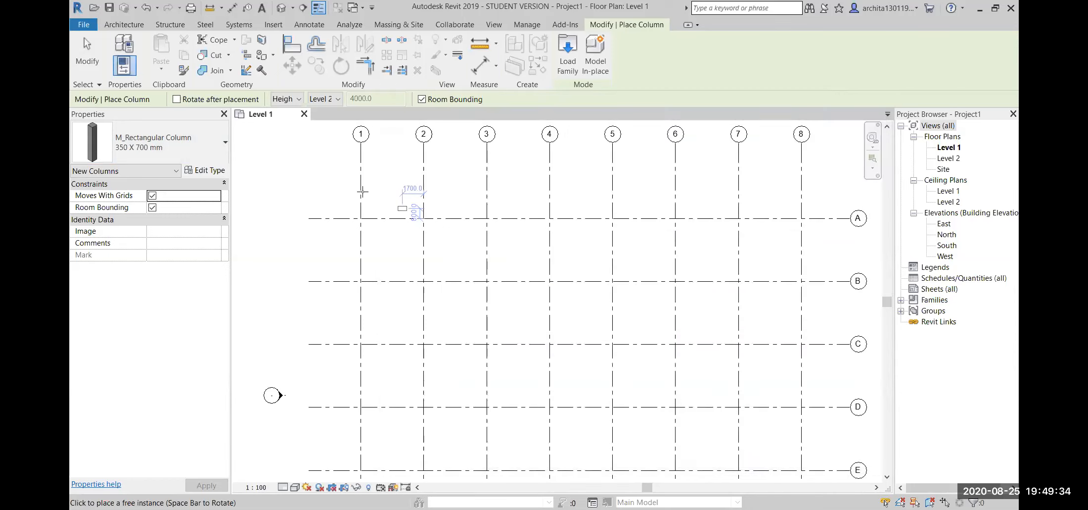
Step: Place a 350 X 700 mm column centred on the intersection of grid lines 1 and A
scroll(316, 211, up, 3)
scroll(389, 267, up, 2)
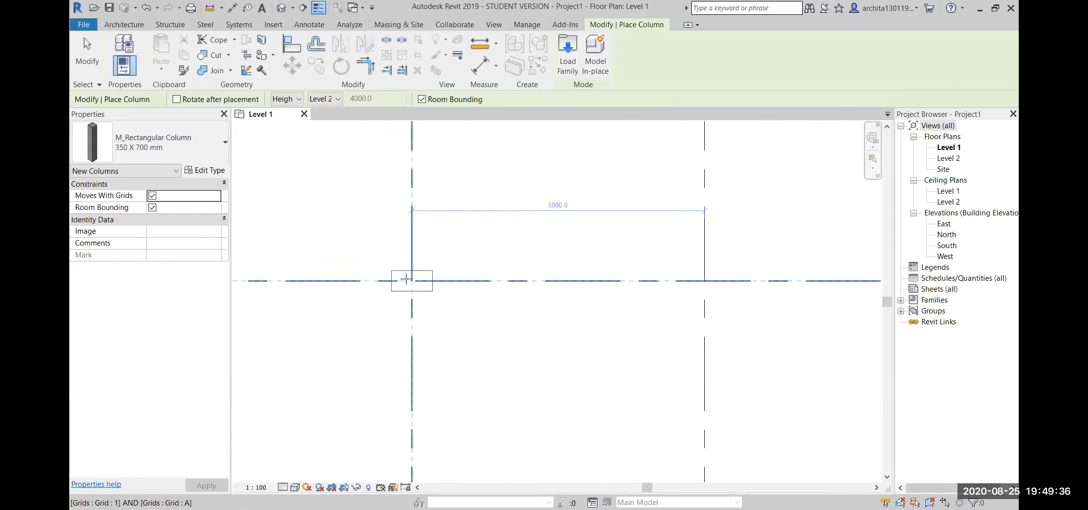
scroll(410, 197, down, 3)
scroll(412, 218, up, 7)
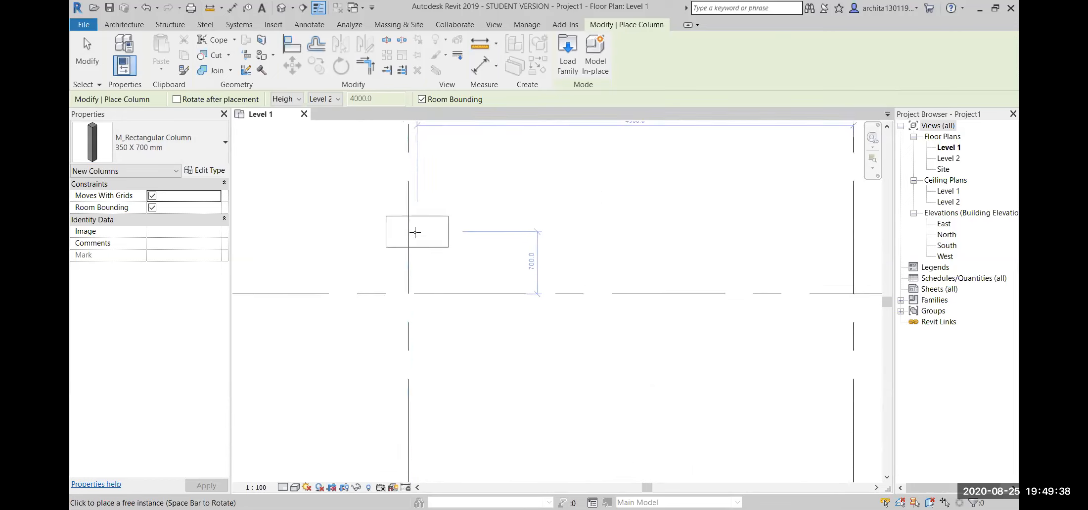
scroll(425, 383, down, 1)
scroll(435, 379, down, 2)
scroll(417, 308, up, 5)
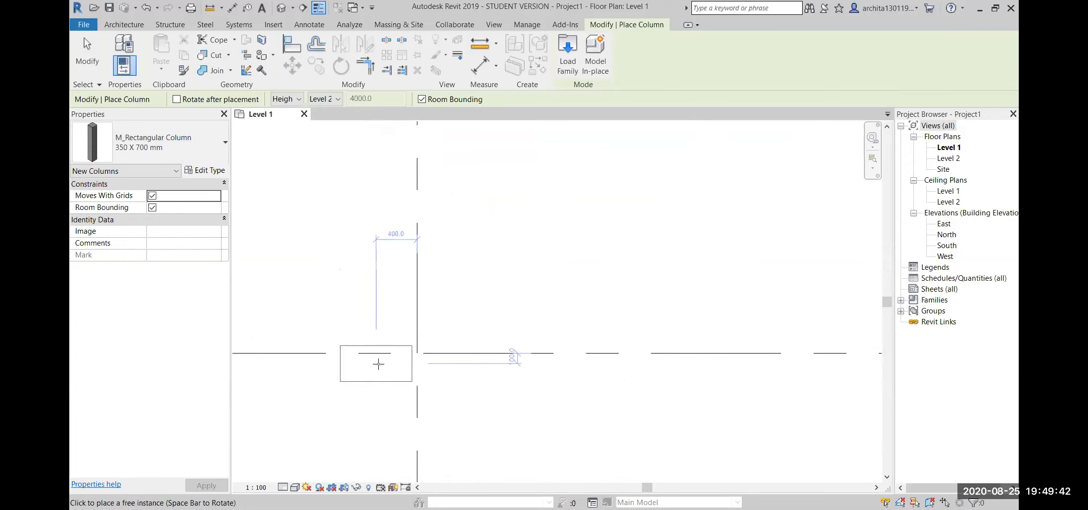
scroll(438, 345, down, 5)
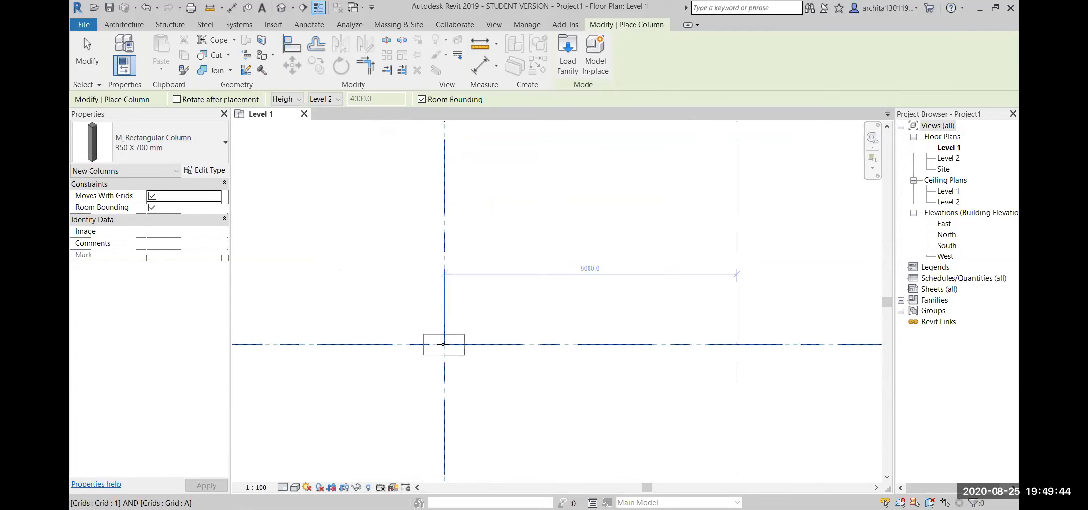
scroll(443, 343, down, 2)
scroll(444, 343, up, 5)
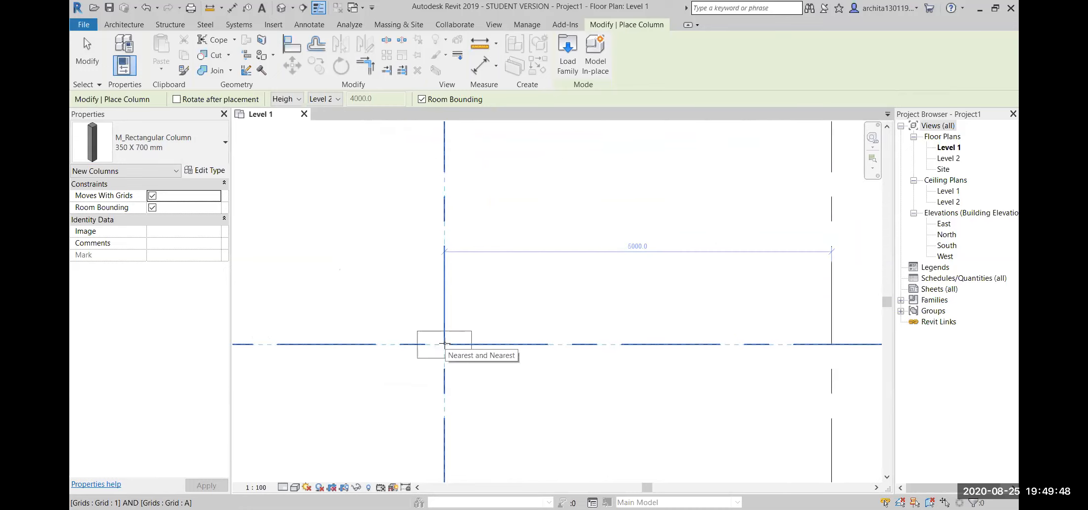
click(444, 343)
scroll(479, 408, down, 2)
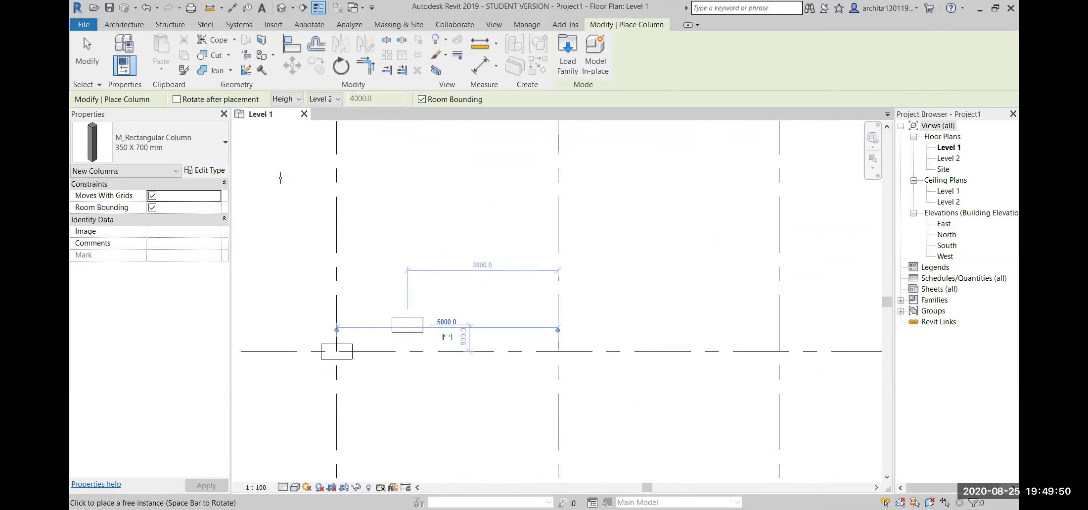
Step: Choose Level 2 as the column height limit and place columns on grid line A at grid lines 2, 3 and 4
click(339, 100)
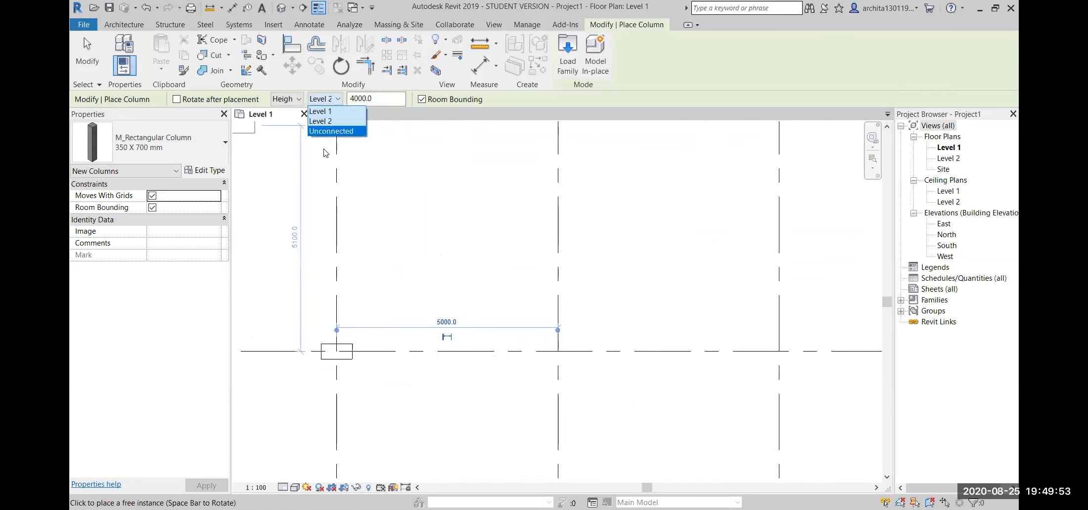
click(326, 120)
scroll(589, 361, up, 2)
click(541, 344)
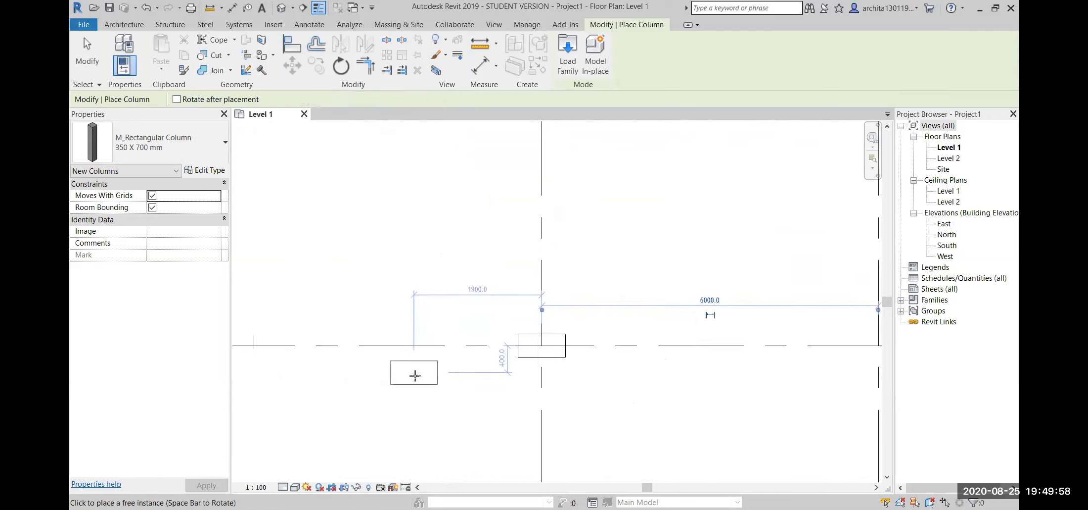
scroll(413, 374, down, 2)
click(680, 361)
scroll(711, 389, down, 3)
middle_drag(711, 386, 483, 379)
scroll(609, 374, up, 3)
click(574, 349)
Step: Place the remaining columns on grid line A at grid lines 5, 6, 7 and 8, and end column placement
middle_drag(707, 393, 589, 405)
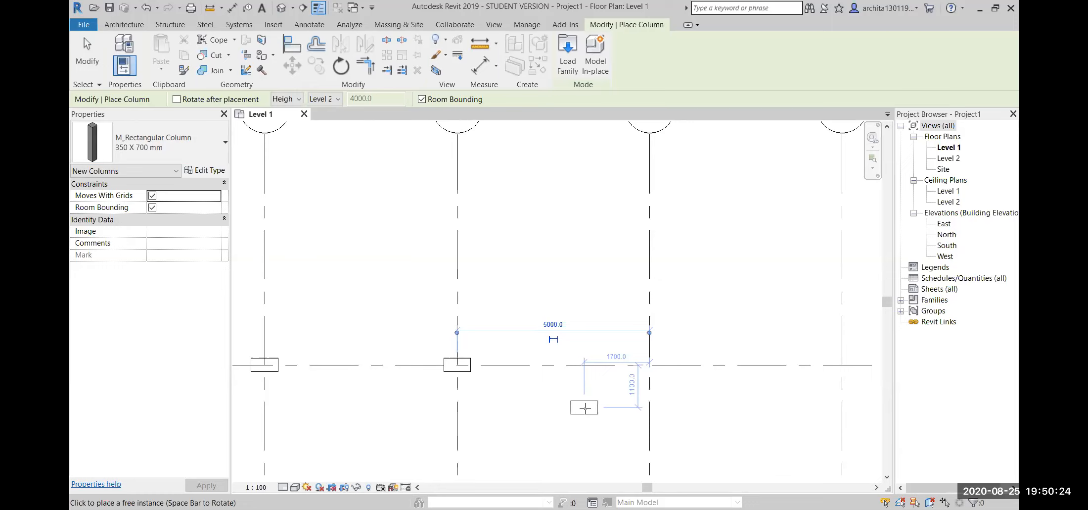
click(653, 364)
scroll(652, 366, down, 2)
middle_drag(725, 378, 603, 378)
scroll(612, 376, up, 2)
click(712, 367)
scroll(755, 404, down, 3)
middle_drag(794, 412, 632, 406)
scroll(711, 375, up, 2)
click(629, 352)
scroll(632, 376, down, 2)
scroll(707, 354, up, 2)
click(710, 353)
scroll(777, 364, down, 2)
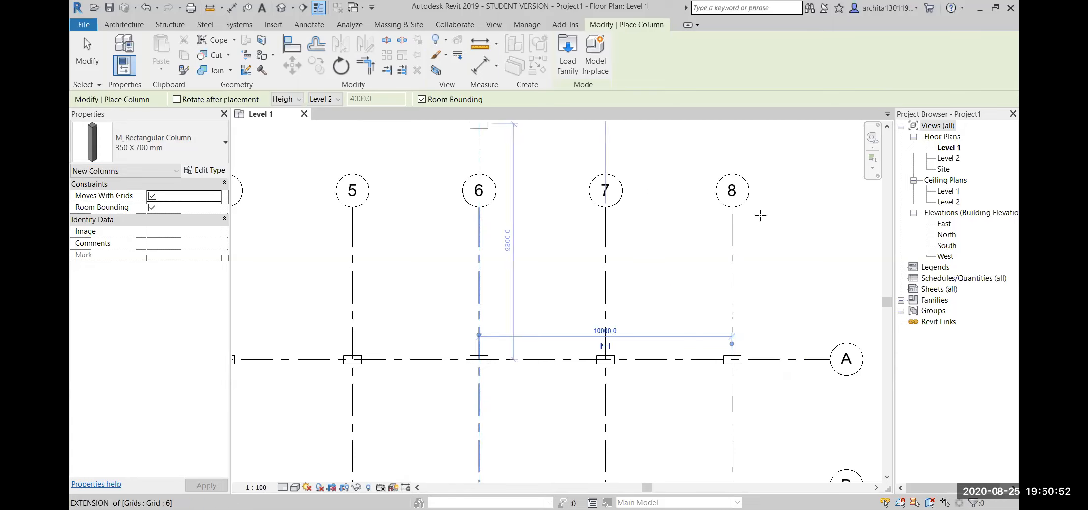
scroll(760, 214, down, 5)
scroll(495, 324, up, 1)
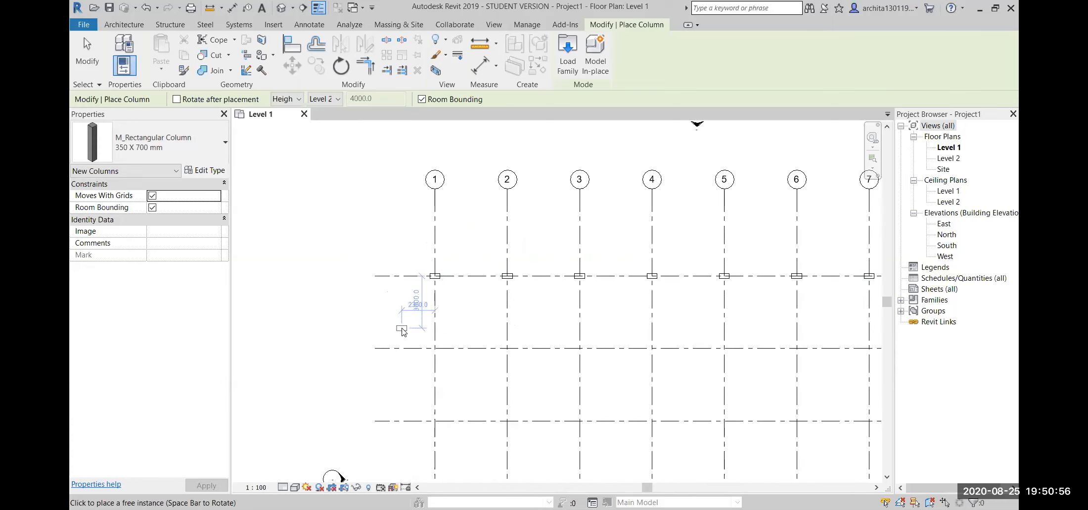
key(Escape)
key(Escape)
Step: Look over the column row in plan and examine the columns from an angle in the default 3D view
middle_drag(537, 326, 420, 357)
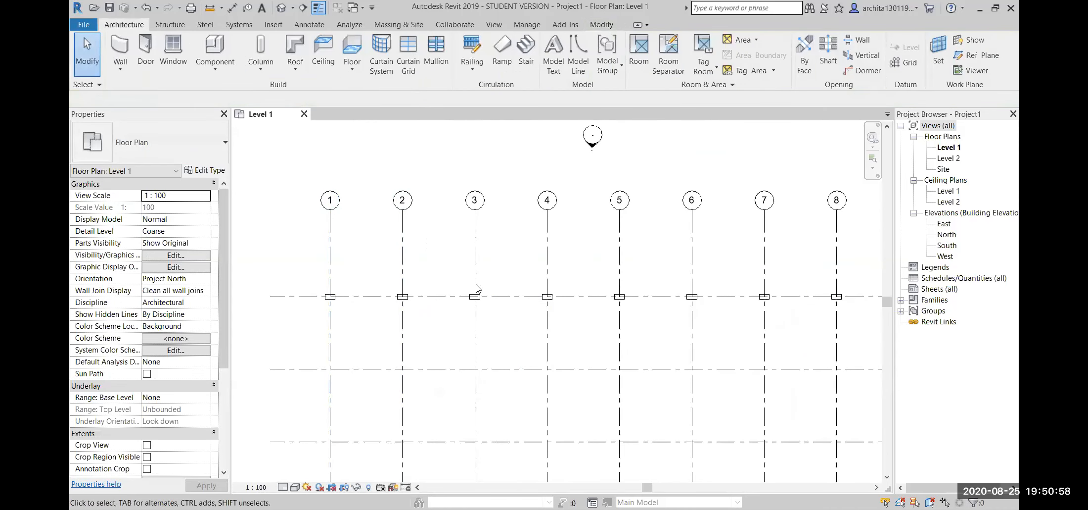
middle_drag(672, 331, 551, 340)
scroll(420, 325, down, 1)
middle_drag(423, 327, 510, 336)
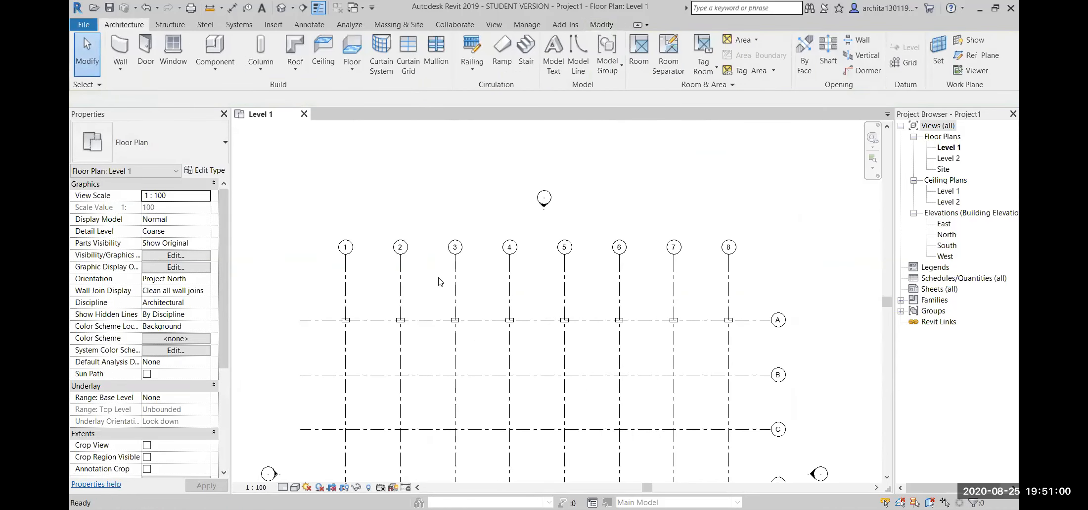
click(280, 9)
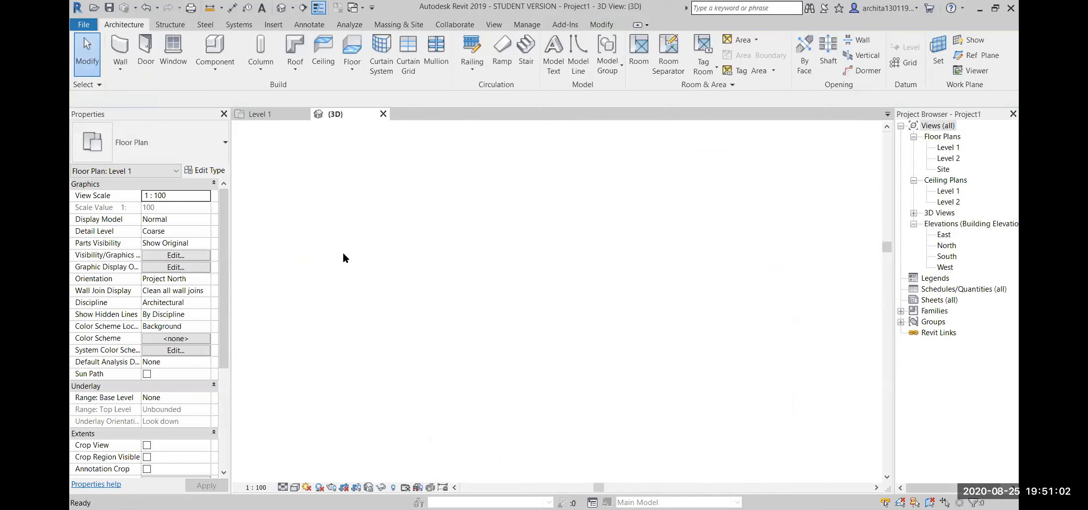
shift+middle_drag(580, 259, 142, 363)
shift+middle_drag(746, 424, 793, 464)
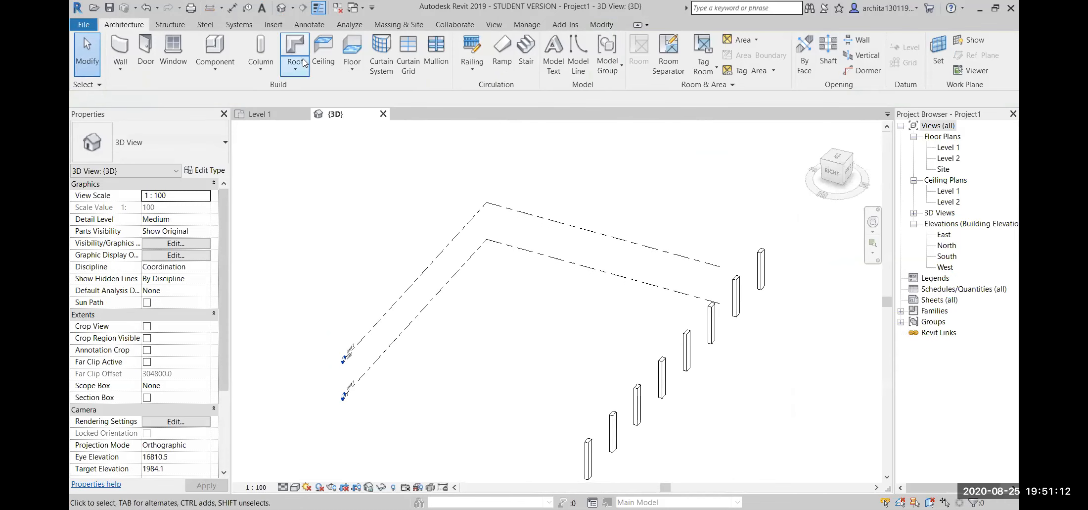
Step: Return to the Level 1 plan and examine the placed columns along grid line A
click(260, 114)
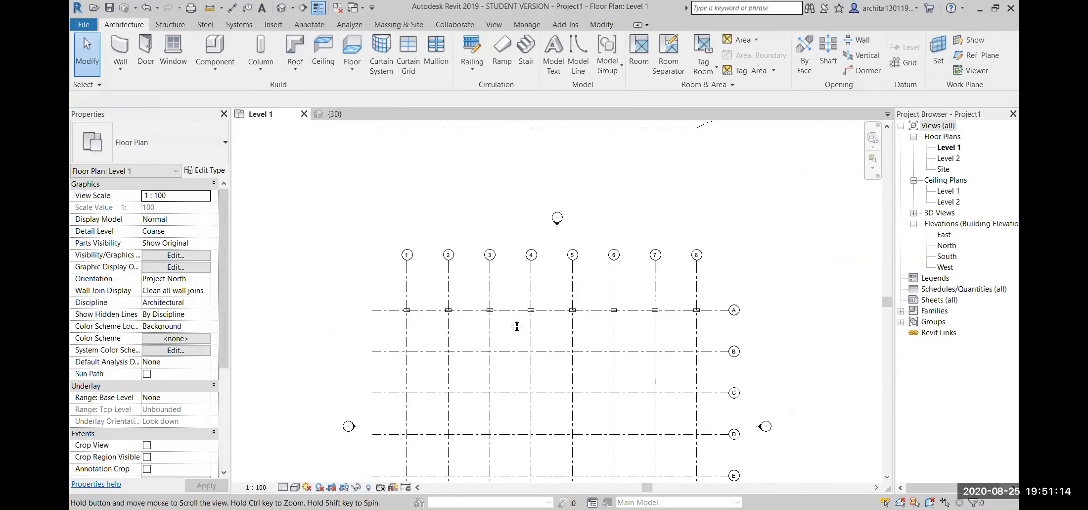
scroll(520, 307, up, 2)
middle_drag(494, 300, 445, 284)
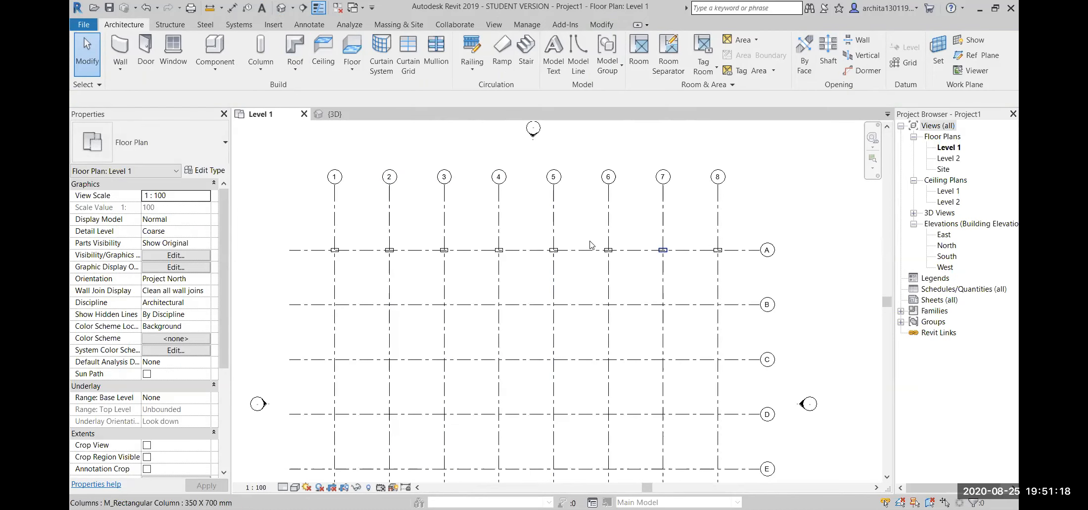
scroll(335, 250, up, 1)
click(334, 250)
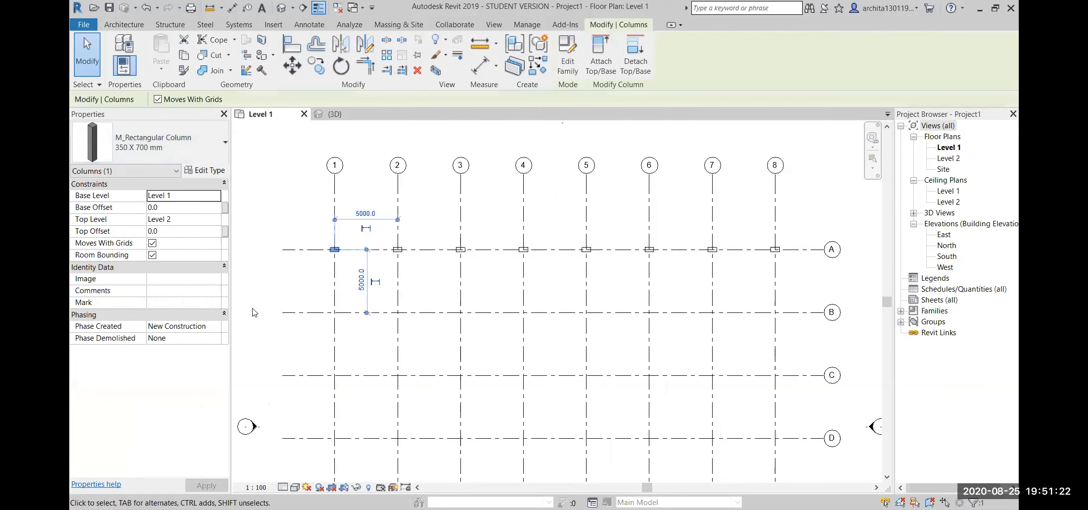
click(282, 292)
scroll(303, 232, up, 2)
scroll(312, 240, up, 1)
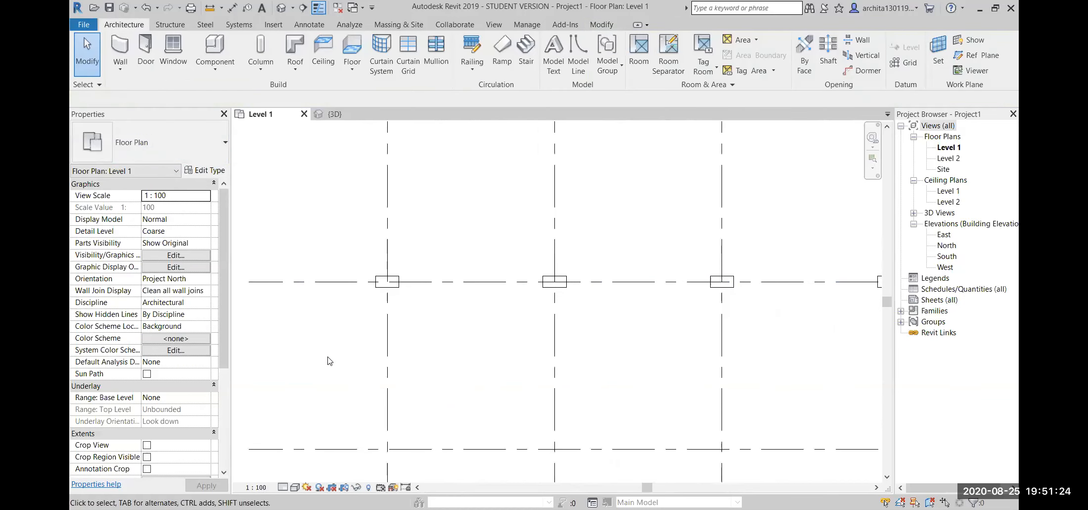
scroll(329, 357, down, 2)
scroll(332, 358, down, 1)
scroll(355, 341, up, 1)
scroll(356, 342, down, 1)
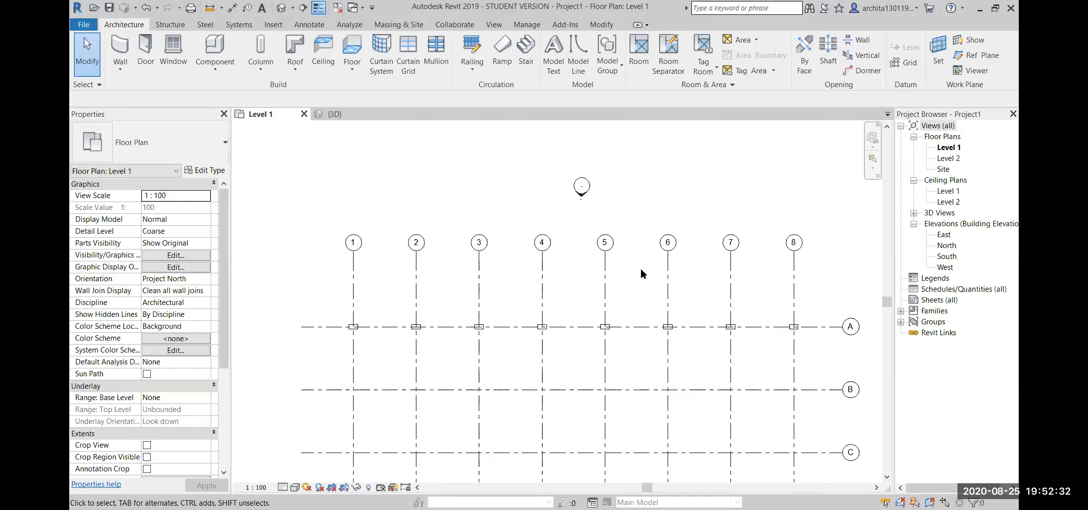
scroll(394, 309, up, 4)
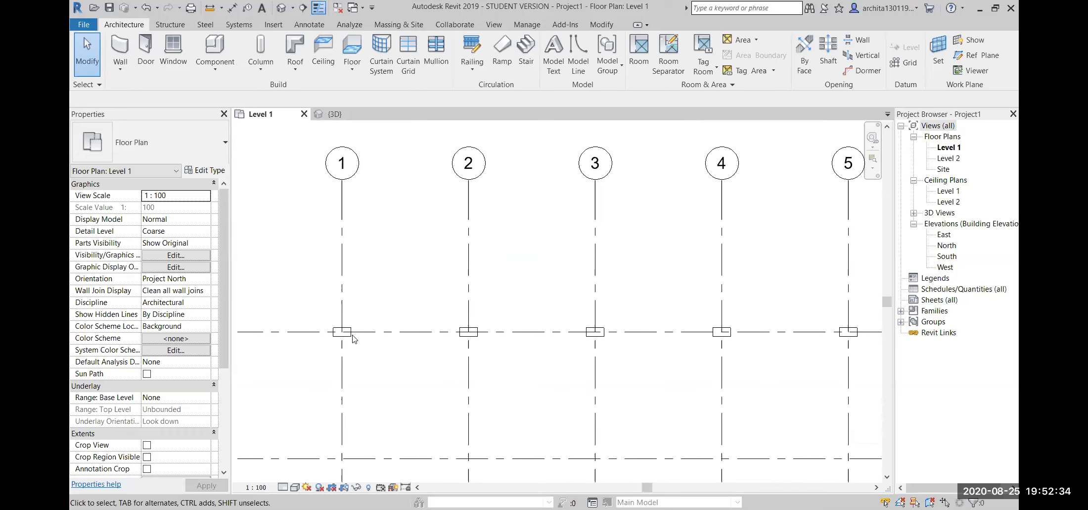
scroll(357, 354, down, 4)
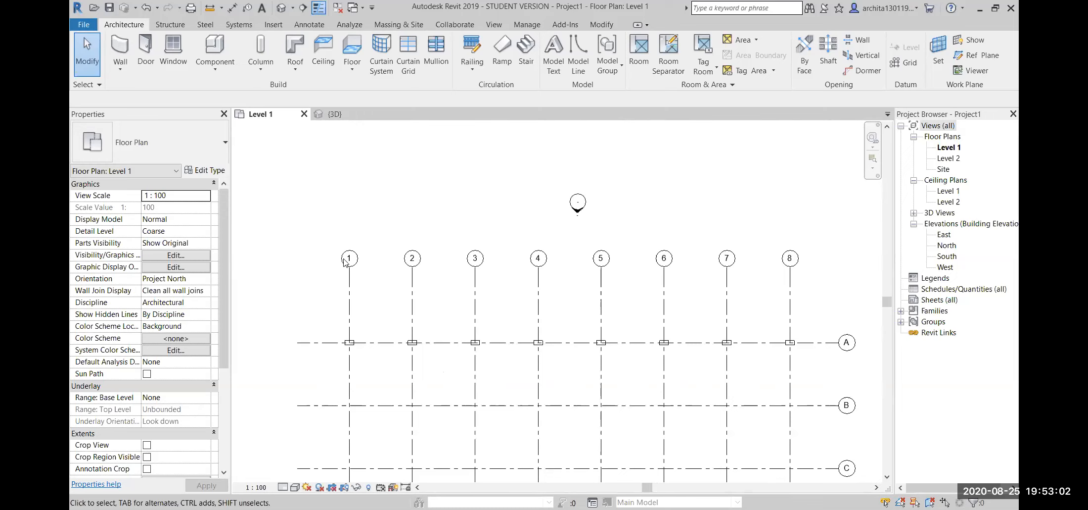
double_click(349, 257)
click(435, 231)
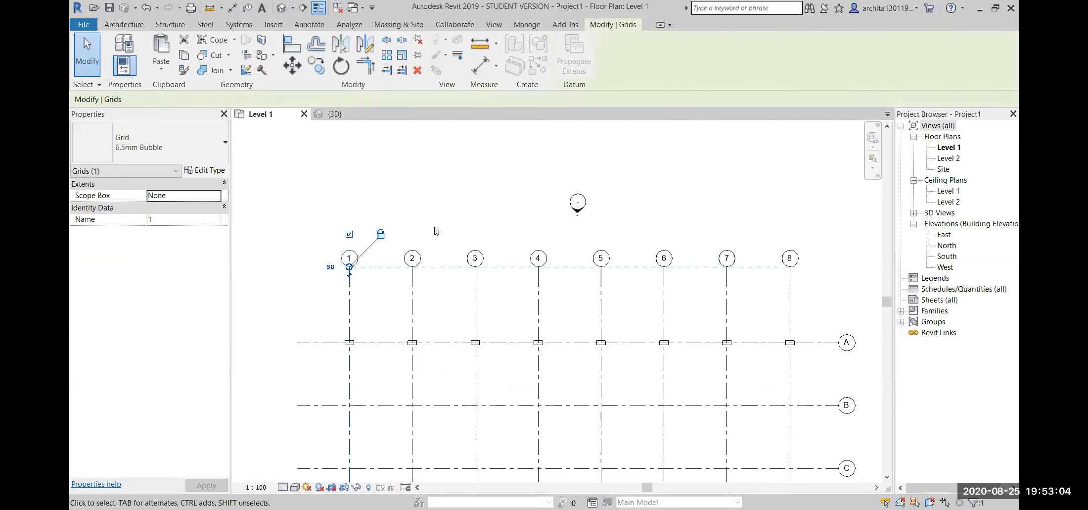
click(471, 213)
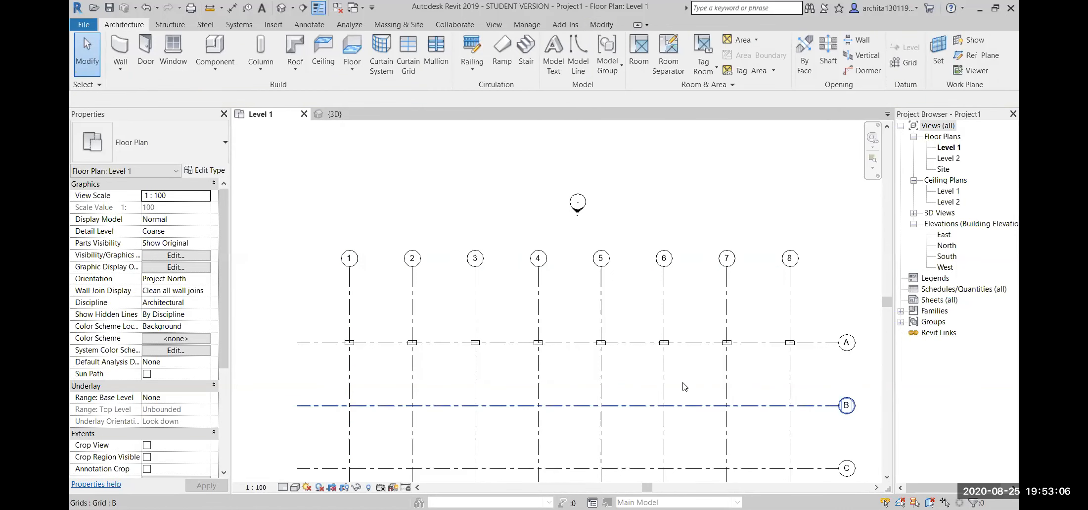
scroll(439, 318, up, 2)
middle_drag(438, 321, 417, 301)
scroll(416, 301, down, 1)
scroll(550, 363, down, 1)
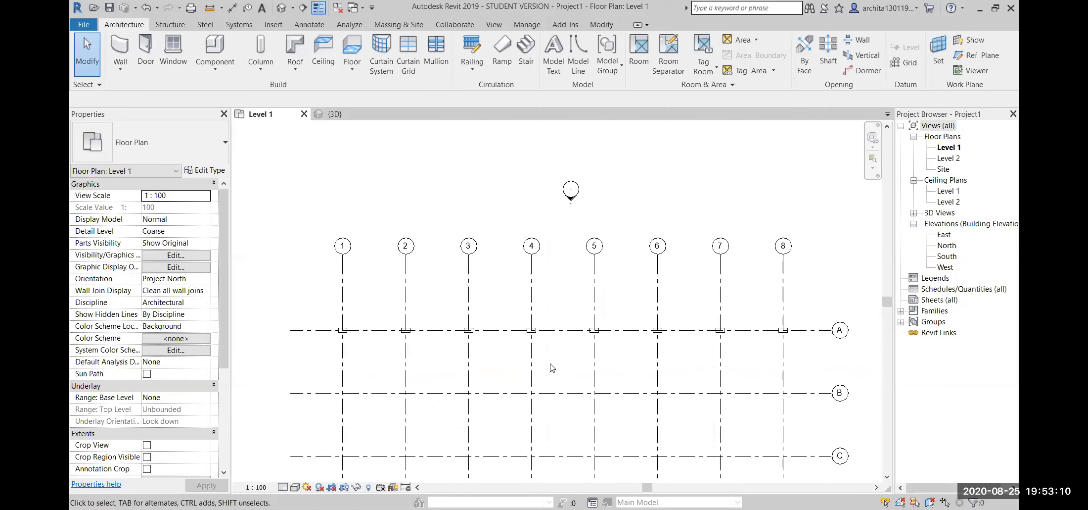
middle_drag(575, 369, 549, 371)
scroll(544, 370, up, 1)
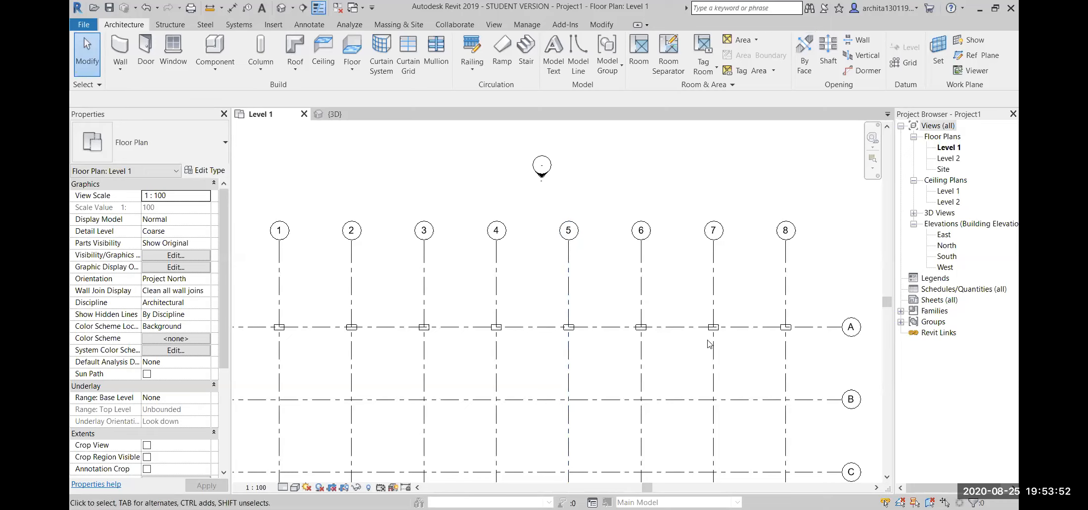
scroll(749, 365, down, 1)
middle_drag(760, 380, 701, 372)
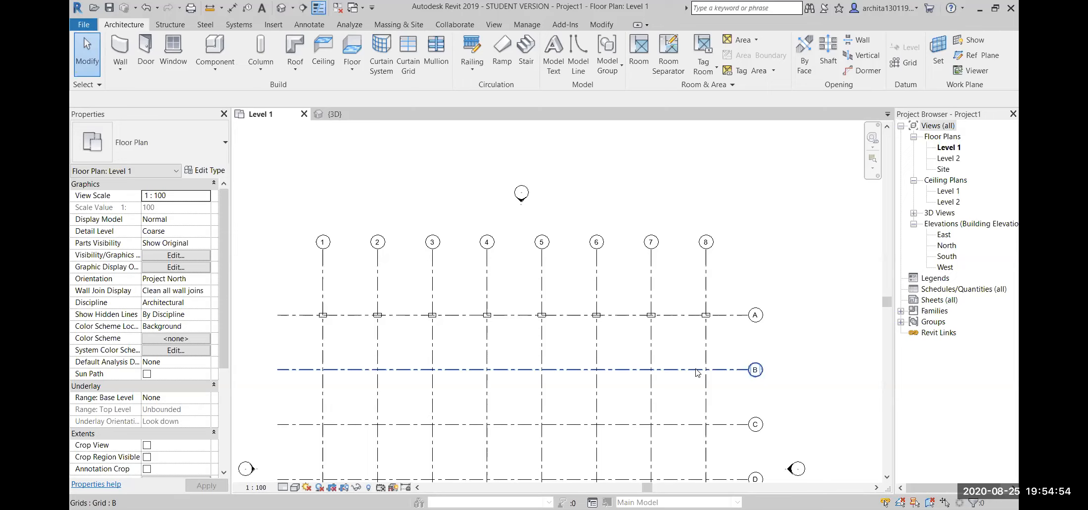
scroll(576, 231, down, 2)
middle_drag(610, 313, 571, 305)
scroll(565, 298, up, 1)
scroll(374, 335, up, 2)
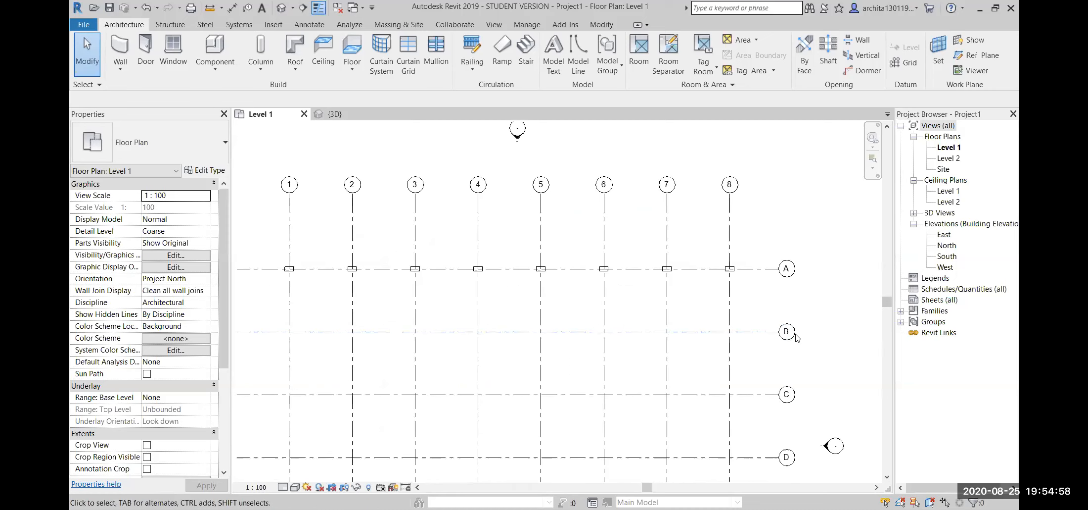
middle_drag(724, 322, 741, 311)
scroll(621, 303, up, 1)
middle_drag(594, 311, 615, 309)
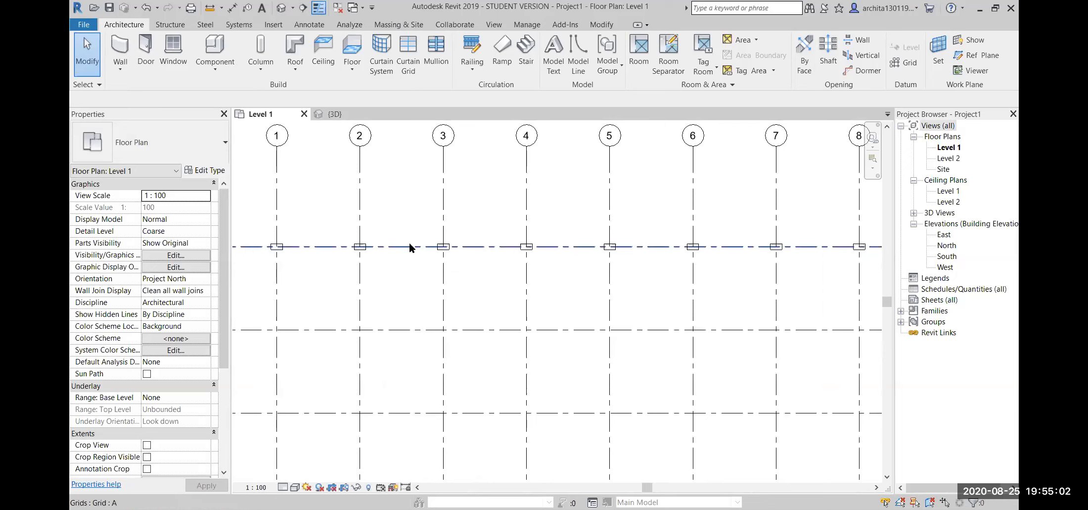
scroll(593, 277, down, 1)
scroll(401, 253, up, 1)
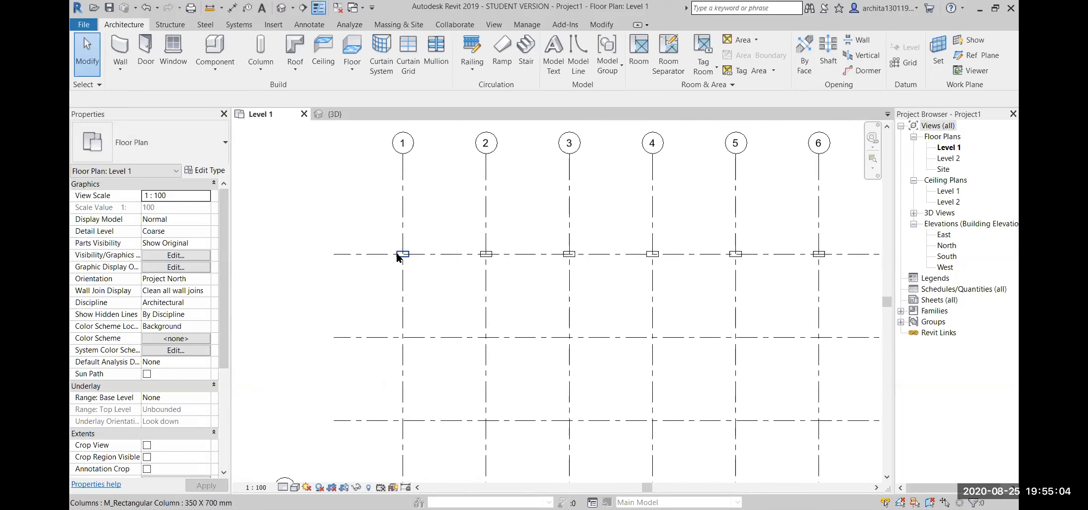
Step: Open the family of the column at the intersection of grid lines 1 and A for editing
scroll(705, 287, down, 1)
middle_drag(705, 291, 615, 320)
scroll(354, 272, up, 5)
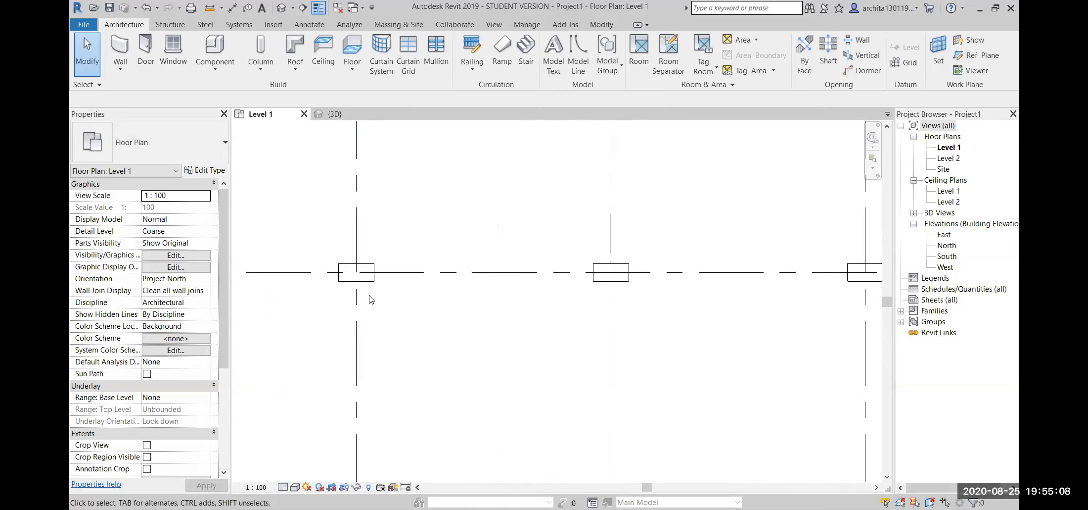
click(372, 278)
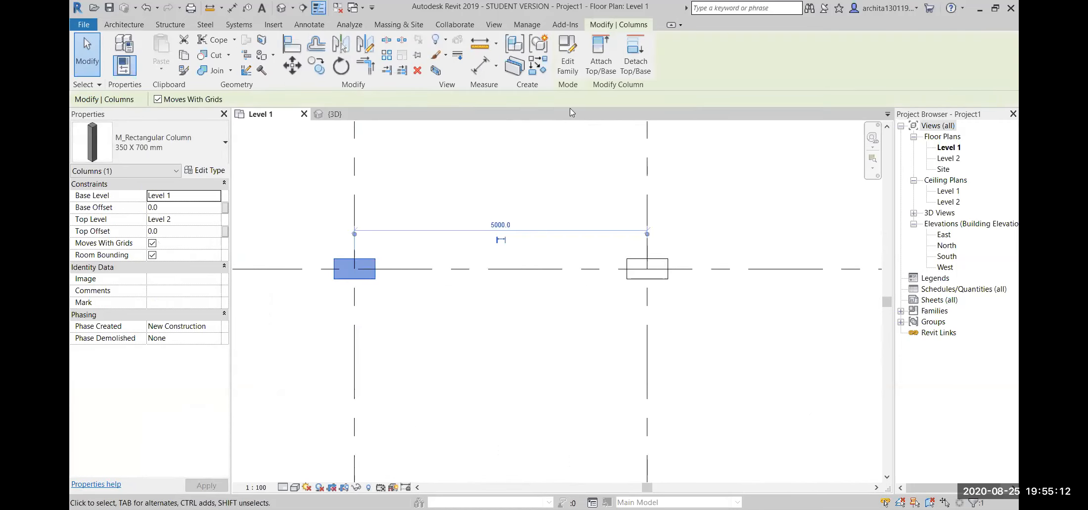
click(571, 66)
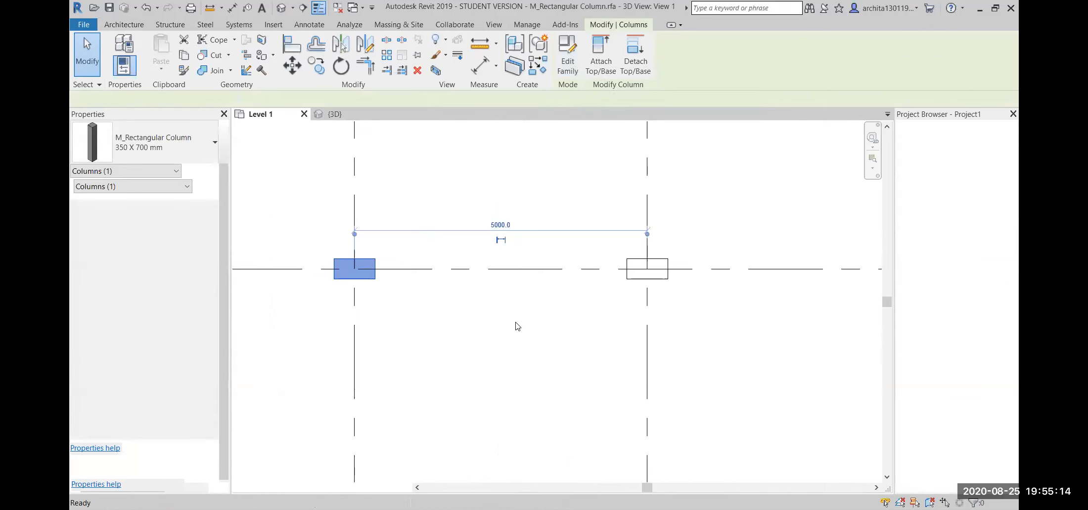
scroll(517, 326, down, 2)
scroll(515, 209, down, 2)
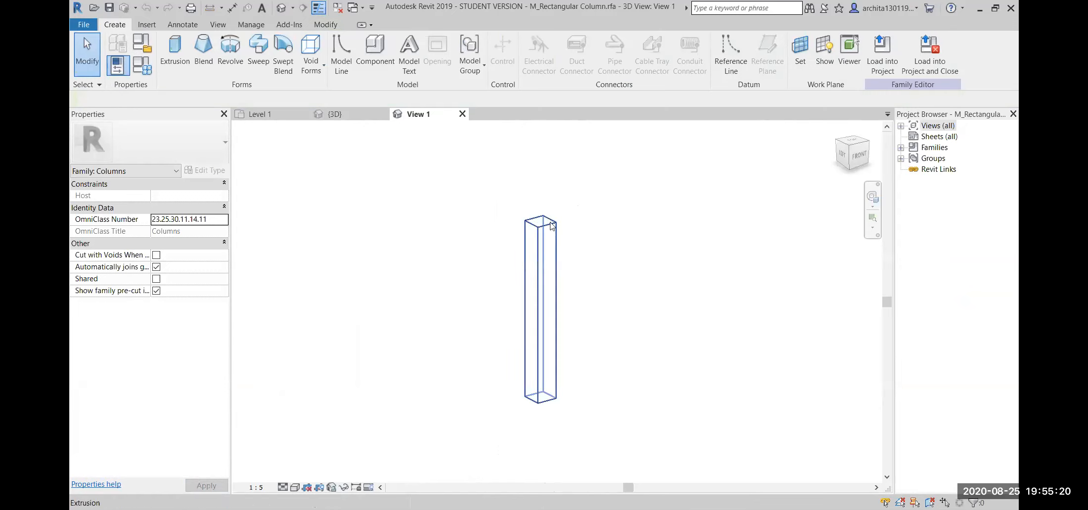
Step: Open the Ground floor plan of the column family and look over its dimensioned square profile
click(901, 125)
click(914, 137)
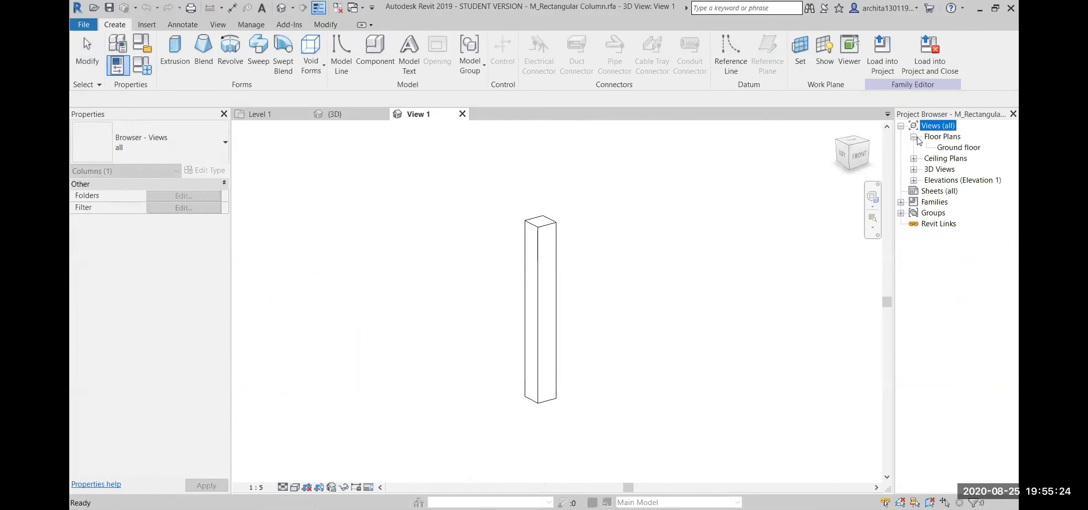
double_click(954, 147)
scroll(758, 324, down, 2)
scroll(811, 401, up, 3)
scroll(715, 402, down, 1)
scroll(704, 408, down, 1)
scroll(547, 315, up, 2)
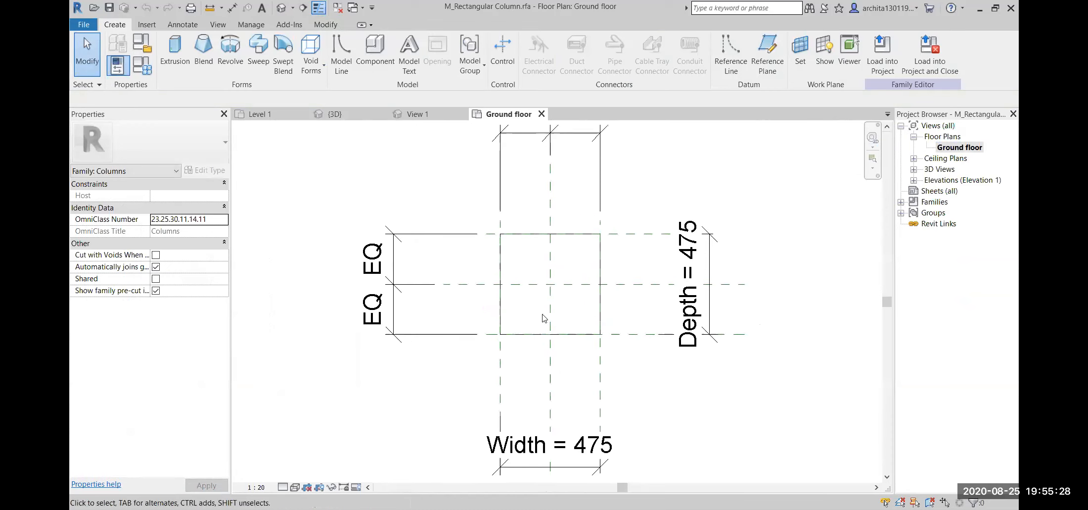
scroll(522, 291, down, 1)
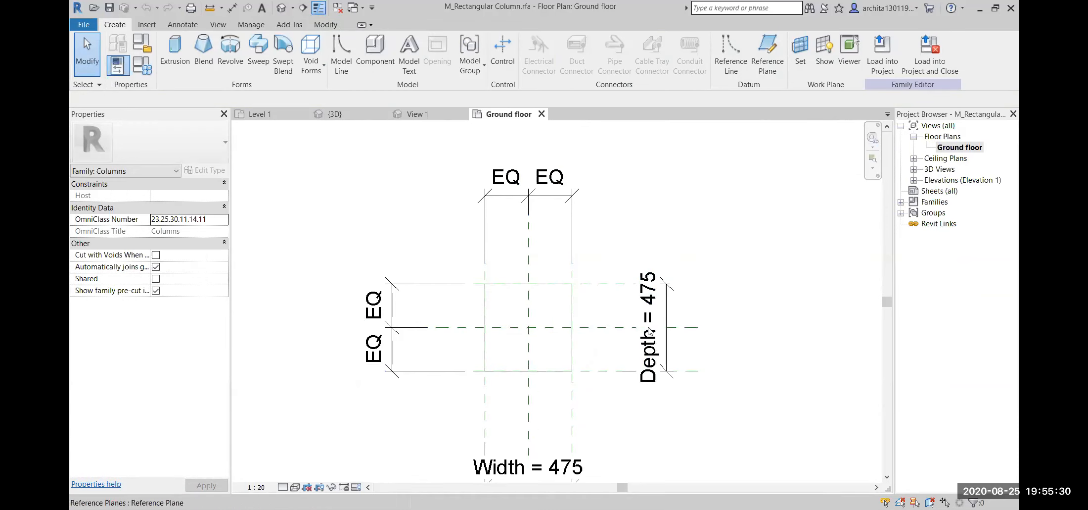
scroll(522, 302, up, 1)
Step: Select the column's square extrusion in the Ground floor plan and enter its sketch for editing
click(514, 280)
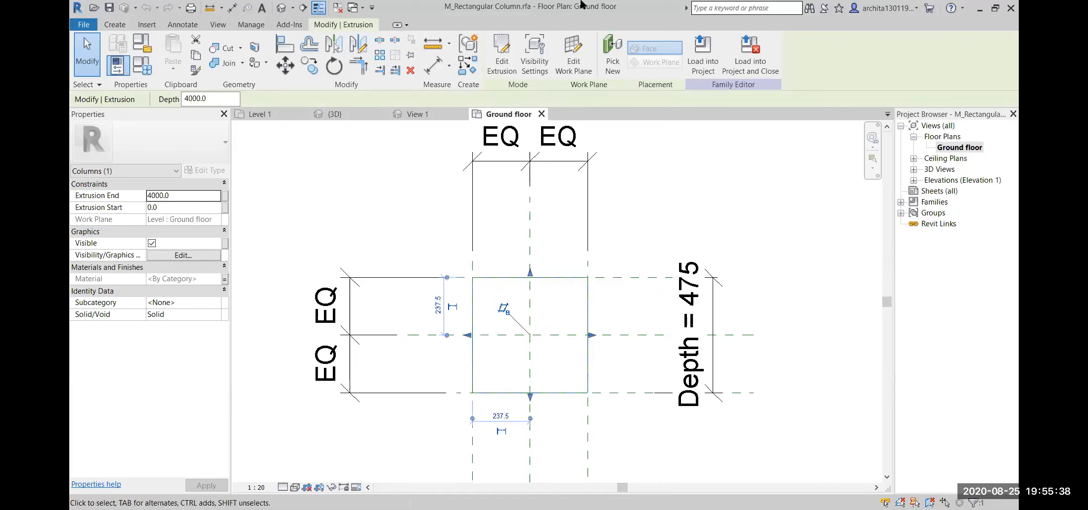
click(563, 290)
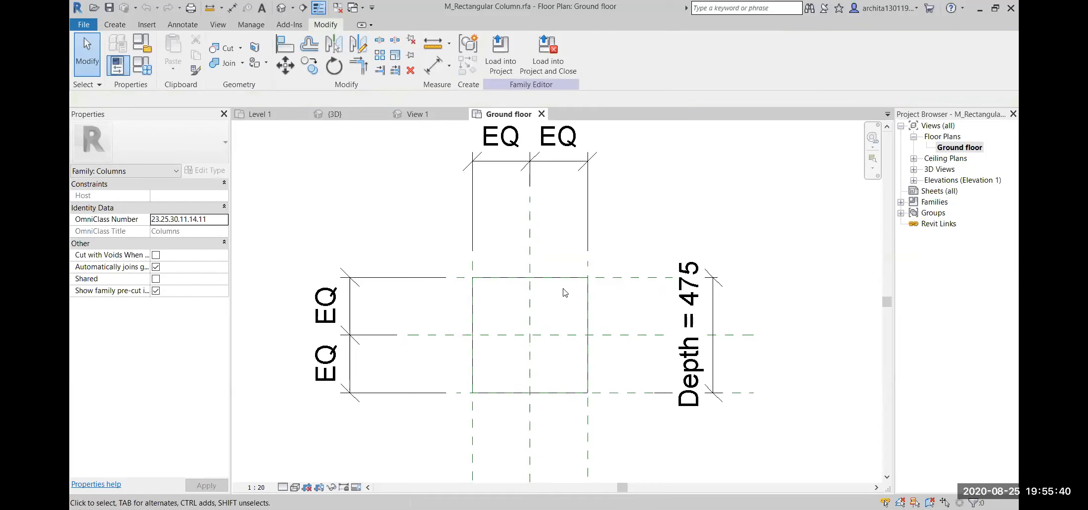
click(568, 278)
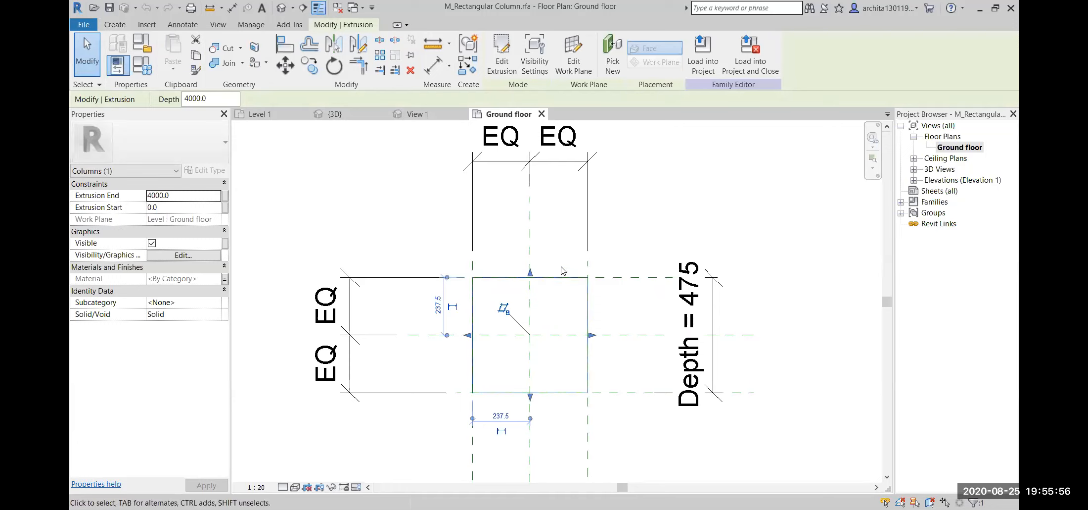
click(502, 54)
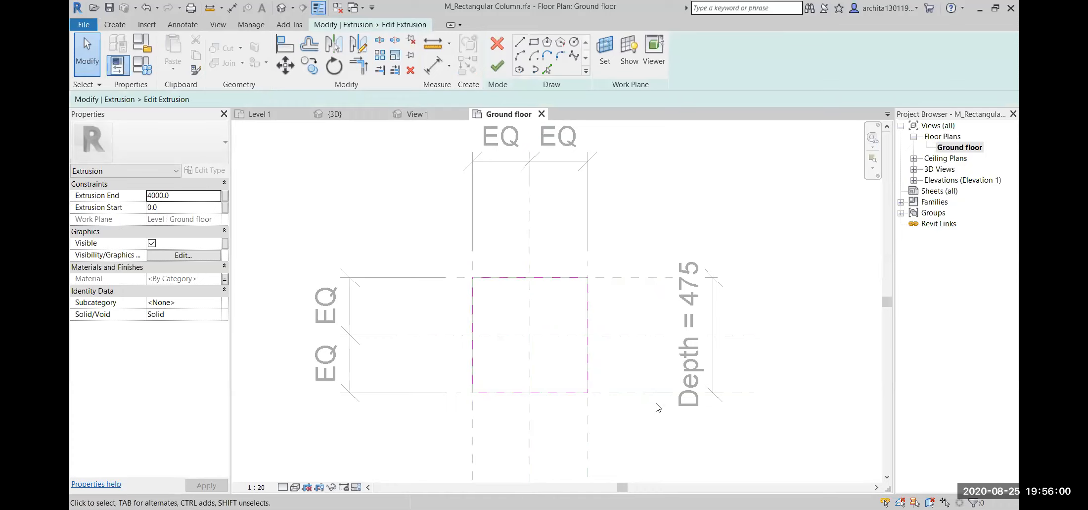
scroll(625, 379, up, 2)
middle_drag(615, 379, 649, 380)
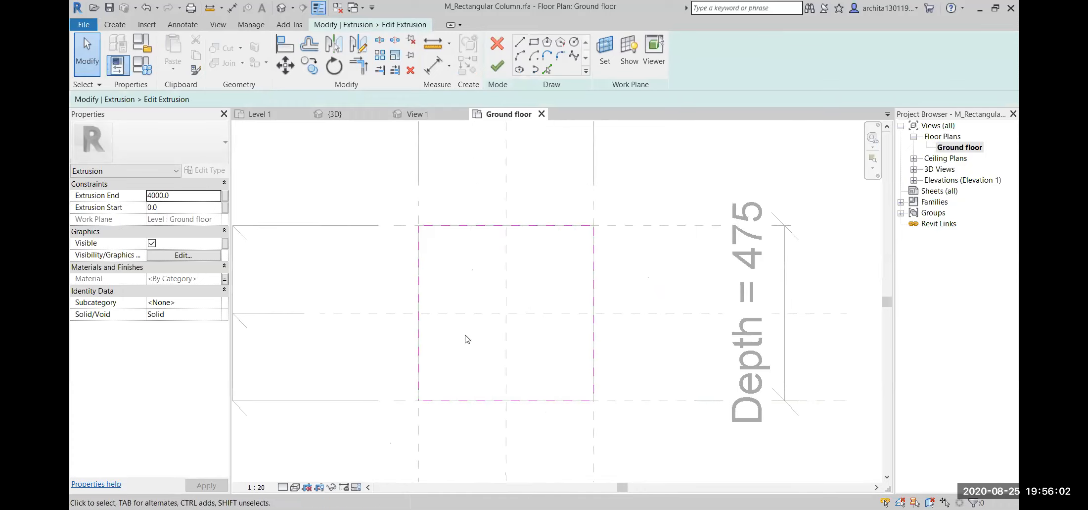
middle_drag(467, 339, 489, 345)
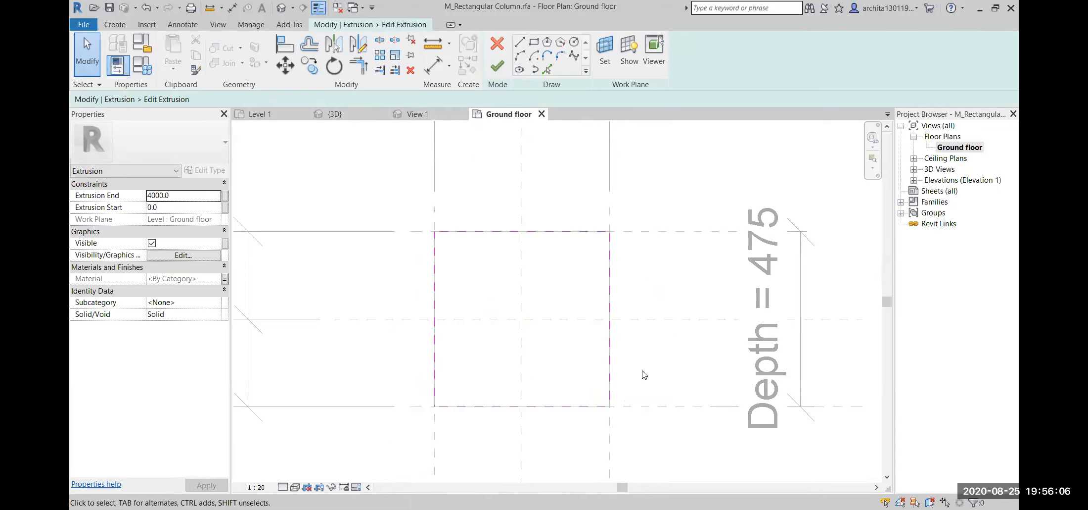
click(114, 24)
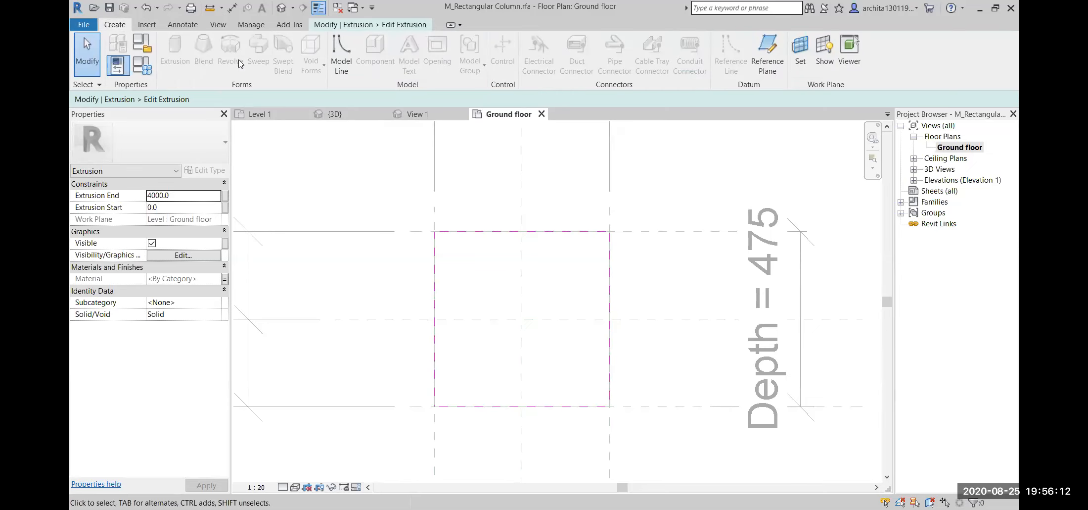
click(410, 24)
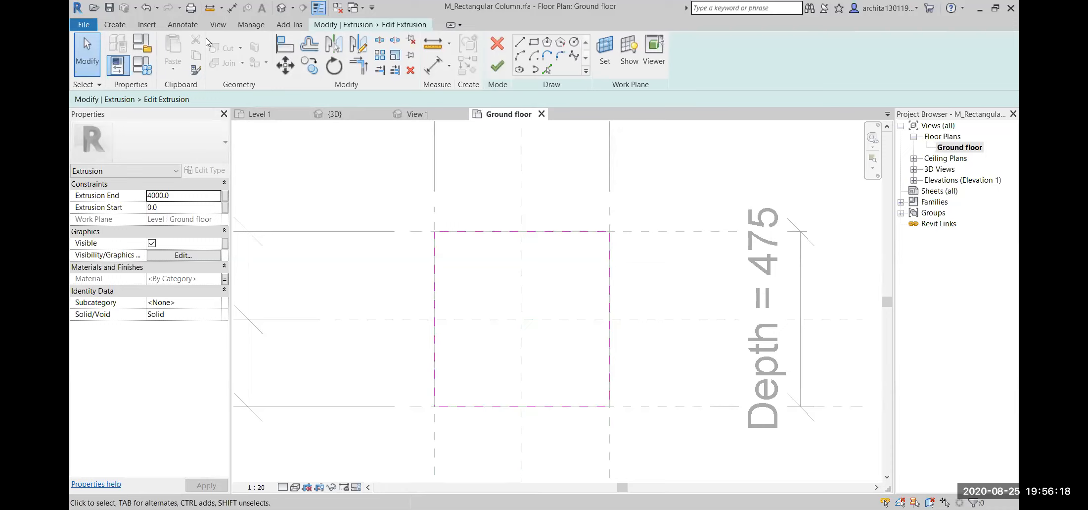
Step: Replace the square profile with a circle of 237.5 mm radius centred on the reference plane intersection, and finish the extrusion sketch
drag(418, 211, 654, 458)
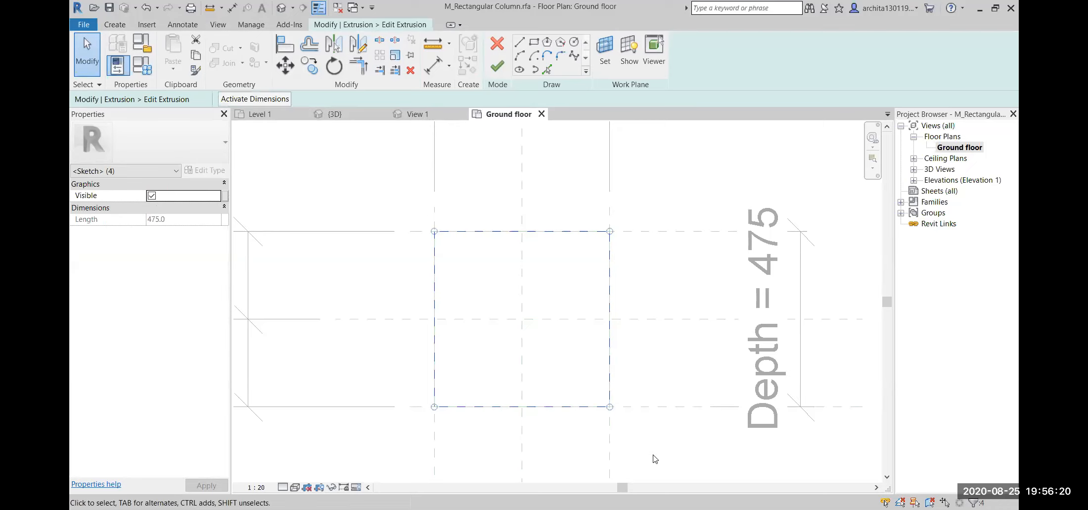
key(Delete)
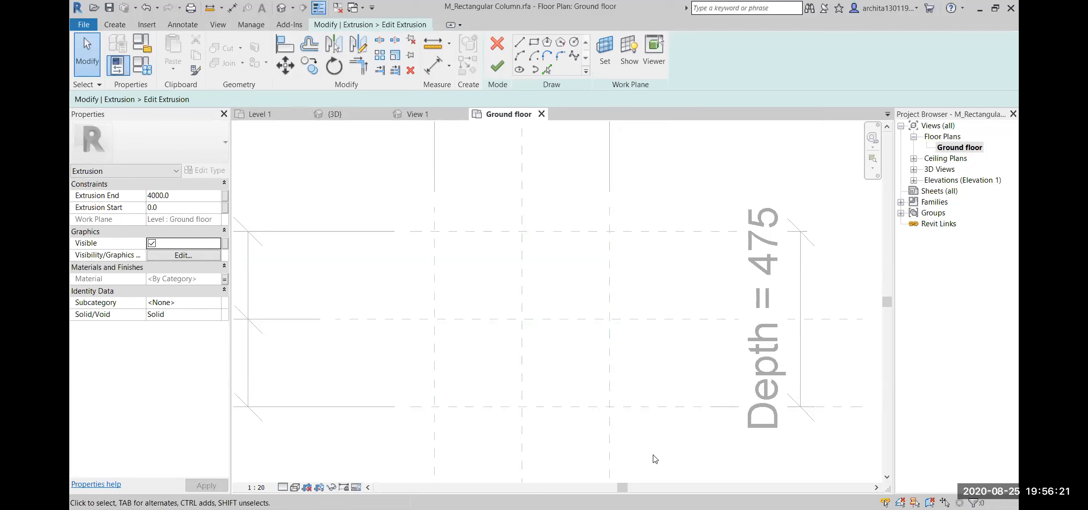
click(574, 41)
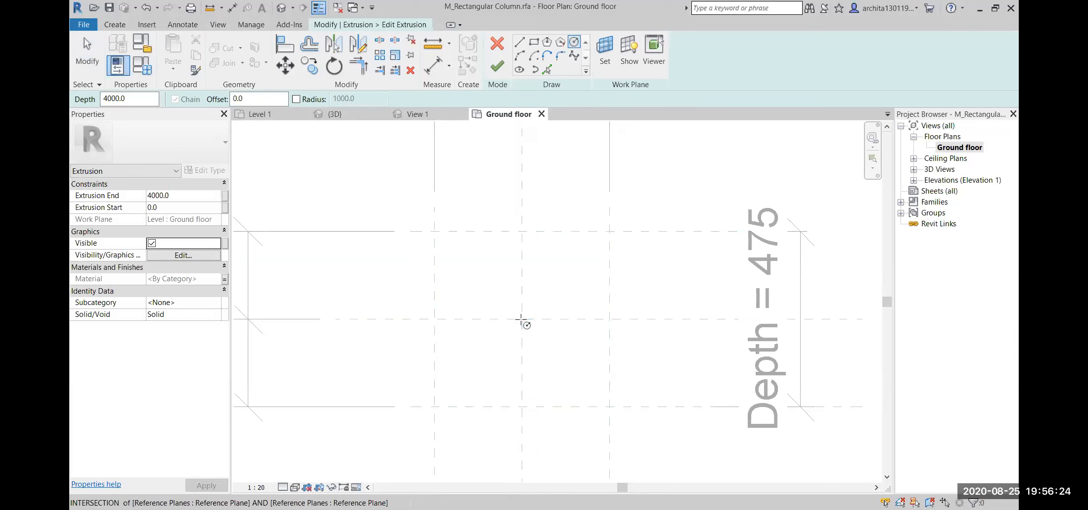
click(521, 319)
click(609, 318)
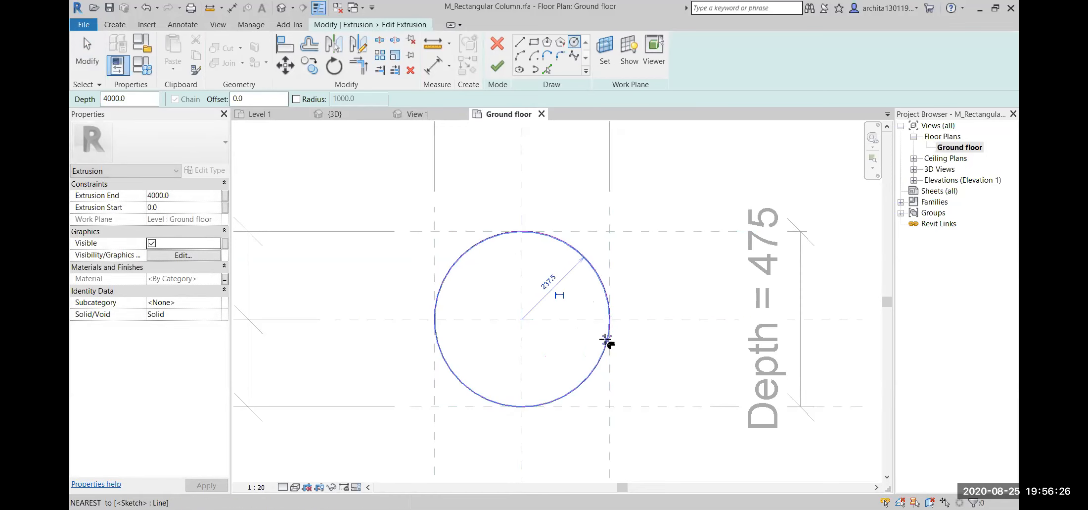
click(495, 60)
click(656, 198)
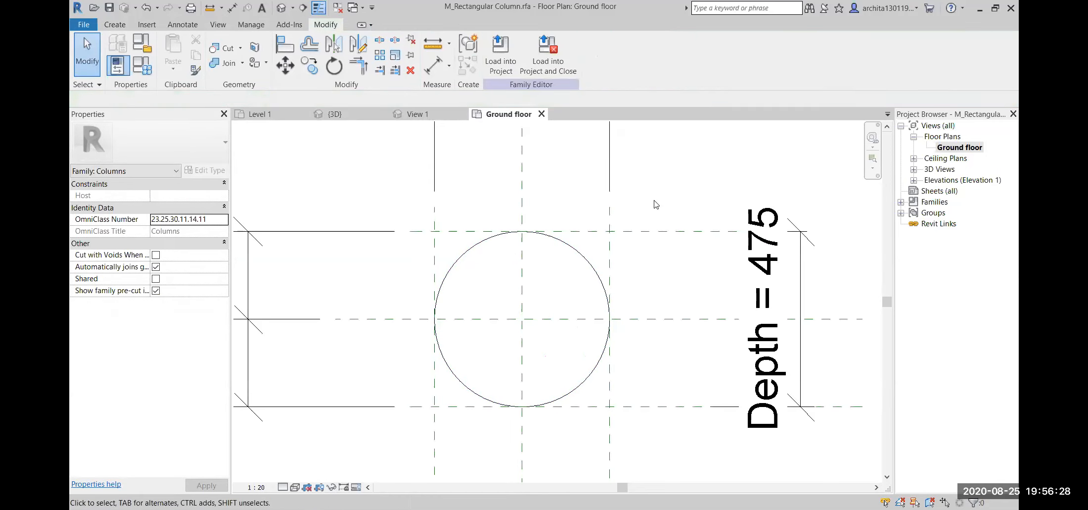
Step: Check the circular column in the family's 3D view and load the family into the project, overwriting the existing version and its parameter values
scroll(628, 205, down, 2)
click(438, 116)
scroll(518, 371, up, 4)
scroll(520, 371, down, 3)
shift+middle_drag(583, 376, 378, 347)
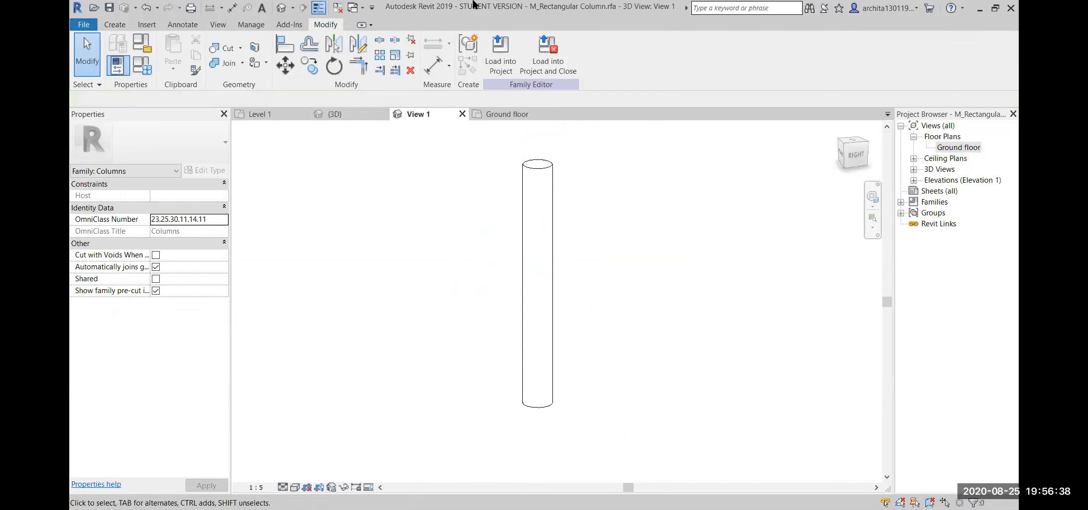
click(500, 51)
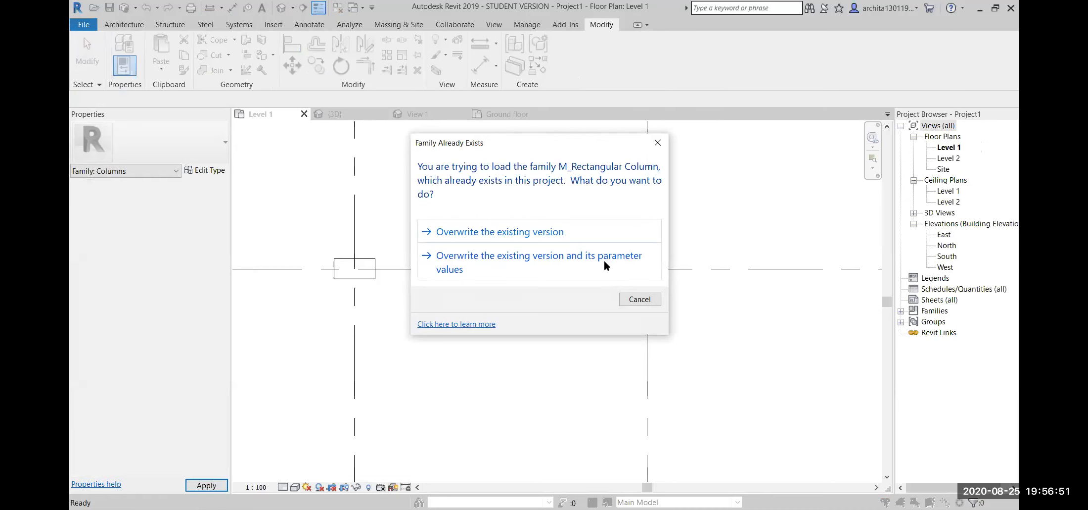
click(532, 267)
Step: Look over the reloaded columns along the grid in the project's Level 1 plan
scroll(548, 301, down, 2)
middle_drag(687, 338, 481, 337)
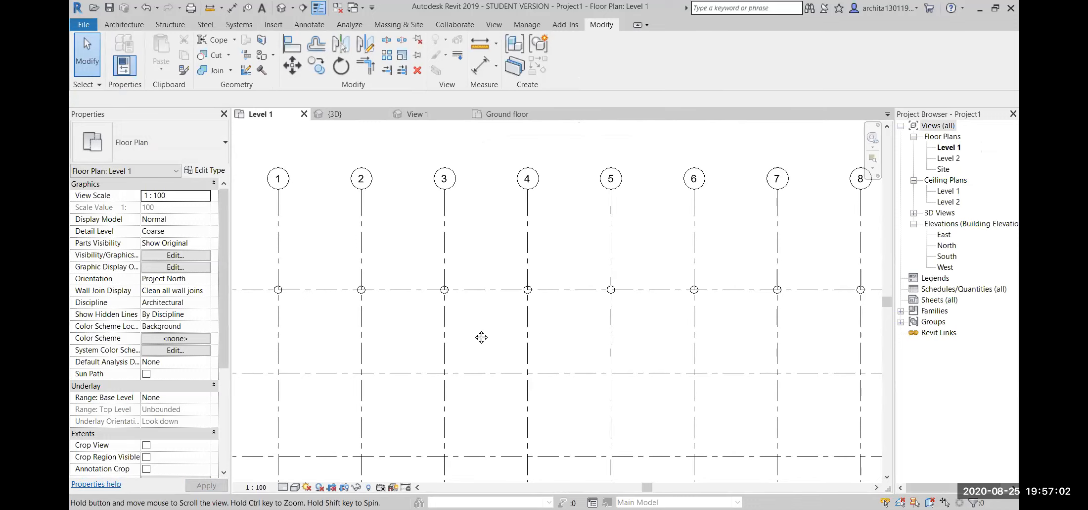
middle_drag(481, 337, 474, 335)
scroll(294, 274, up, 4)
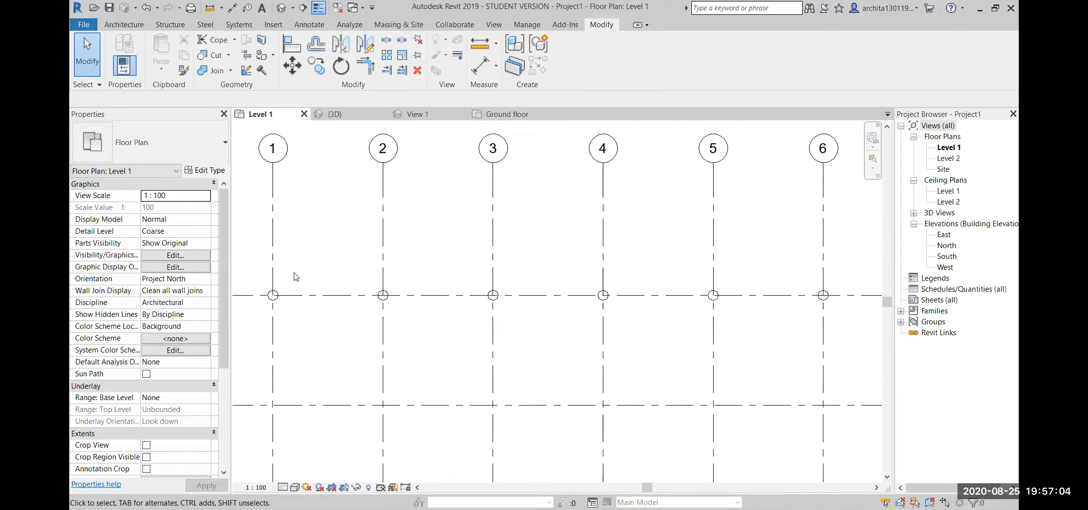
scroll(307, 257, down, 1)
scroll(420, 249, down, 2)
middle_drag(566, 309, 524, 311)
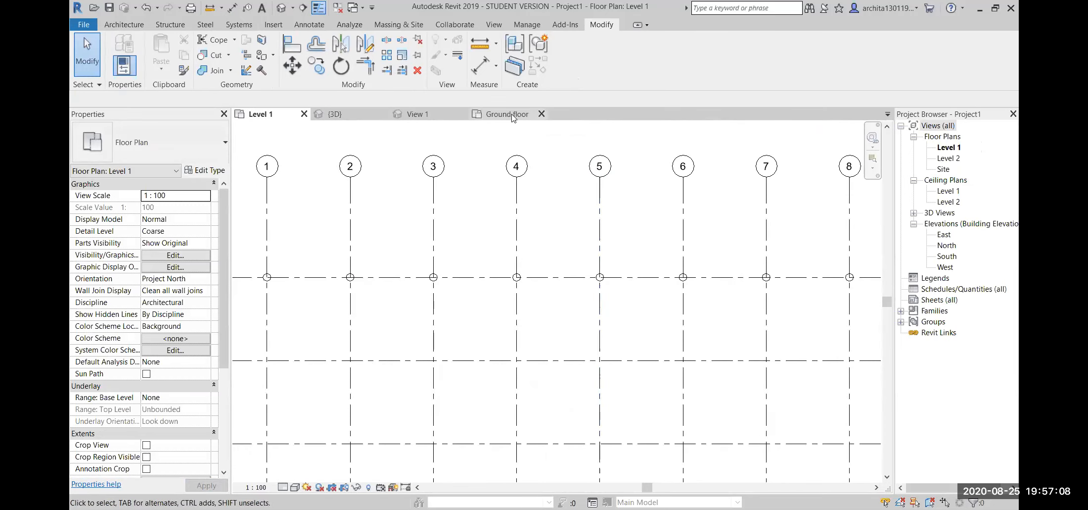
Step: Return to the column family's Ground floor plan and enter the circular extrusion's sketch for editing
click(498, 114)
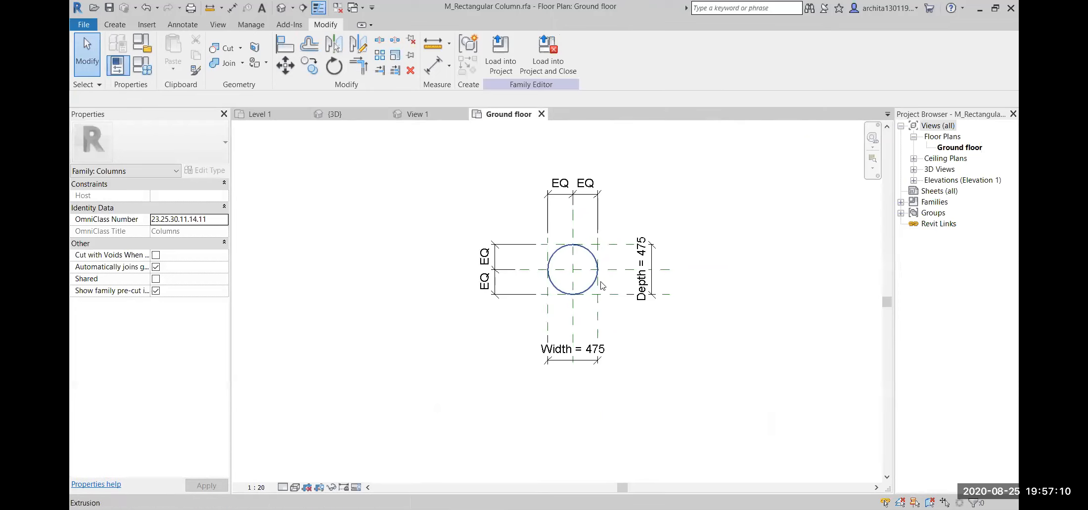
scroll(517, 284, up, 2)
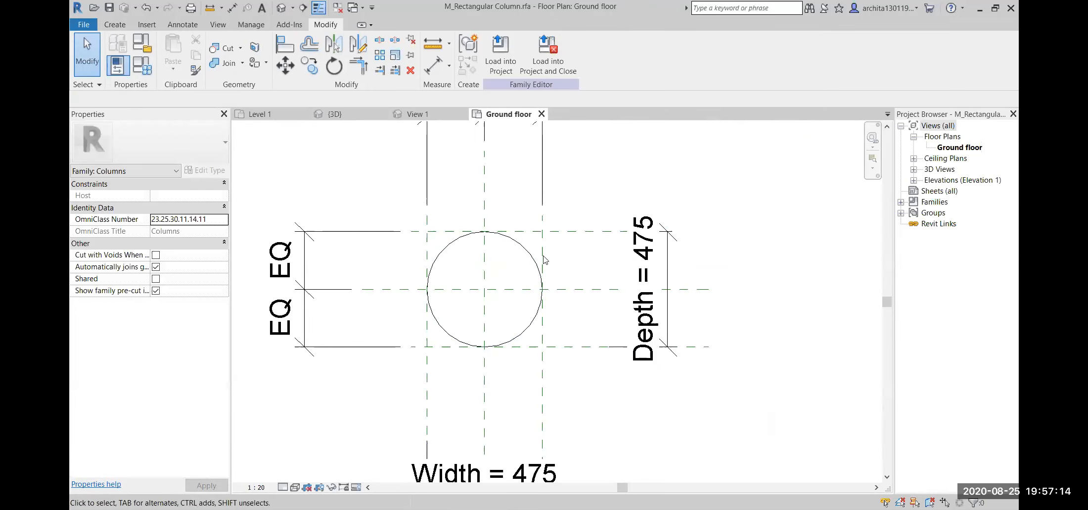
scroll(506, 362, down, 1)
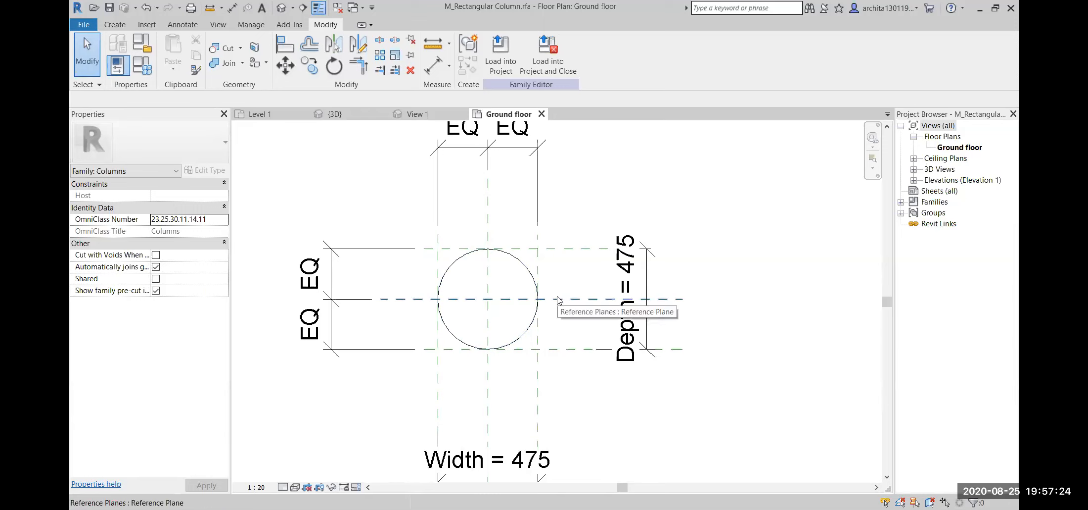
scroll(467, 336, up, 2)
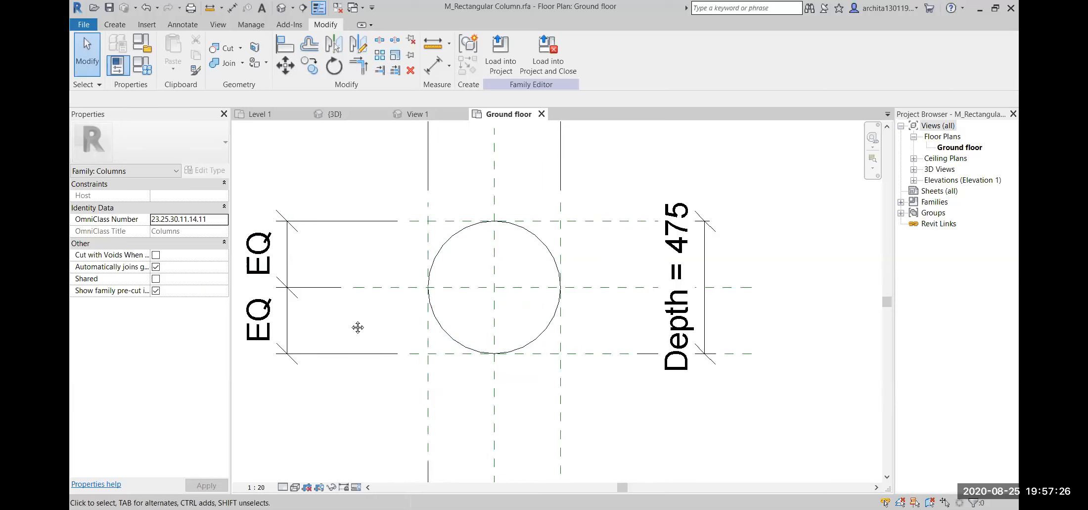
scroll(312, 339, up, 2)
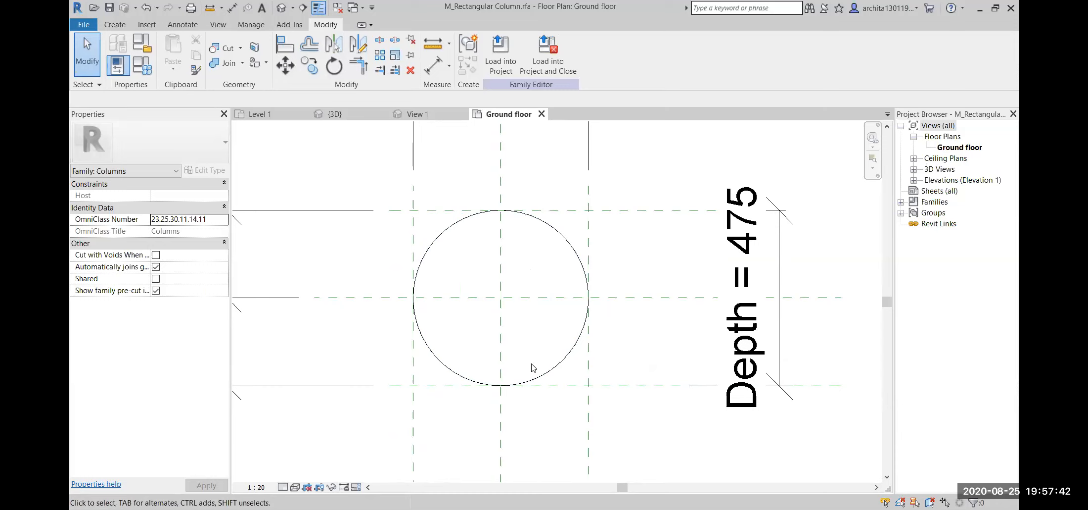
double_click(542, 221)
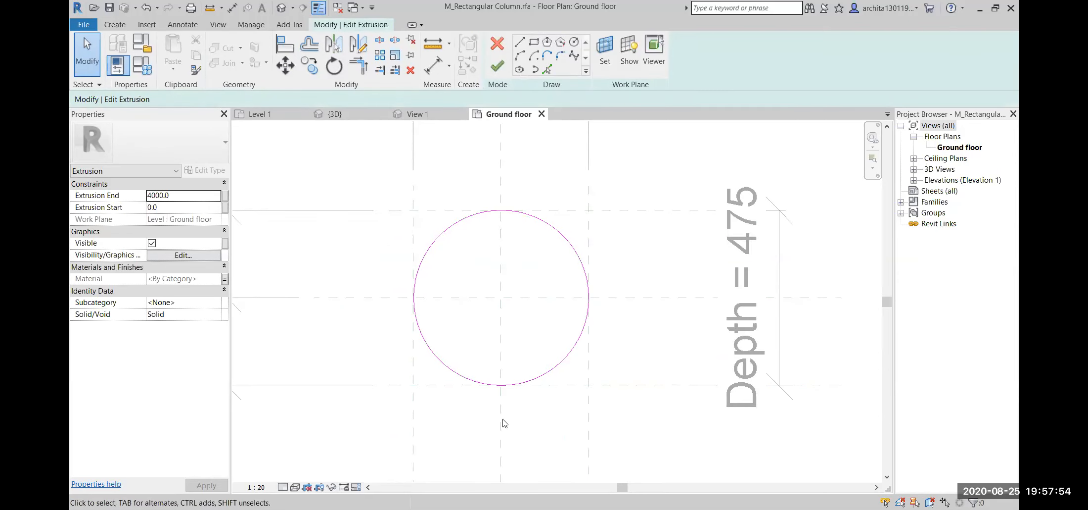
Step: Add a radial dimension to the circular profile in the extrusion sketch
click(450, 70)
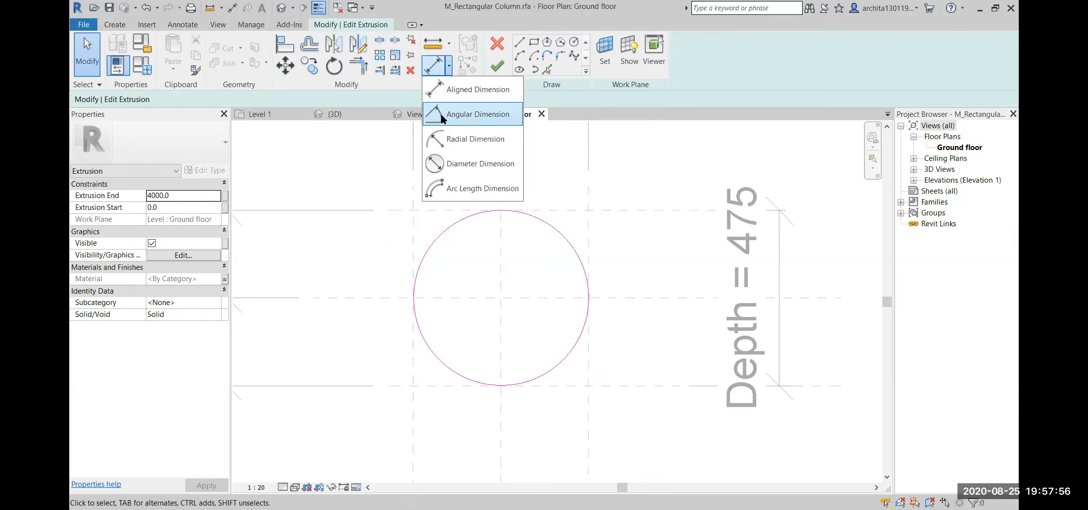
click(451, 70)
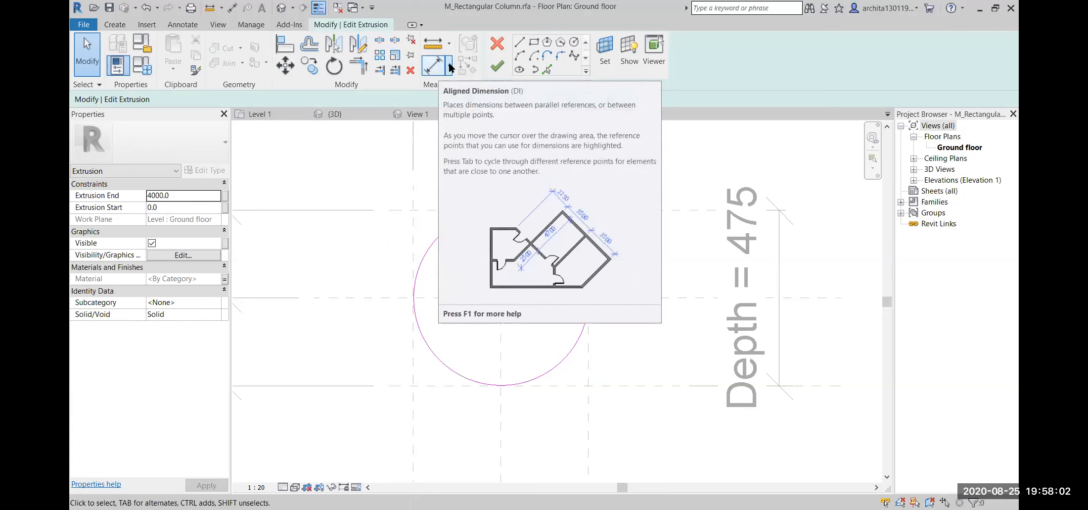
click(450, 66)
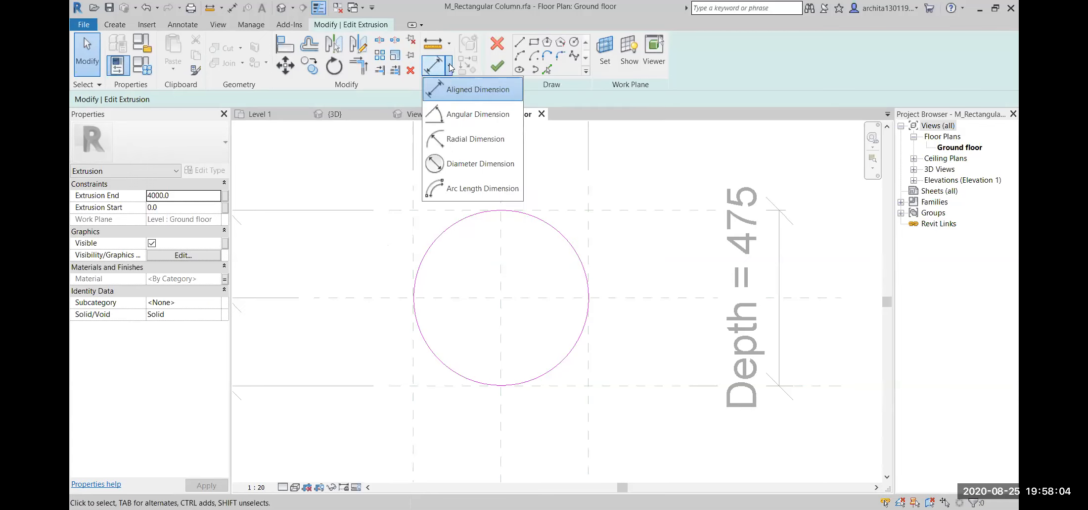
click(473, 138)
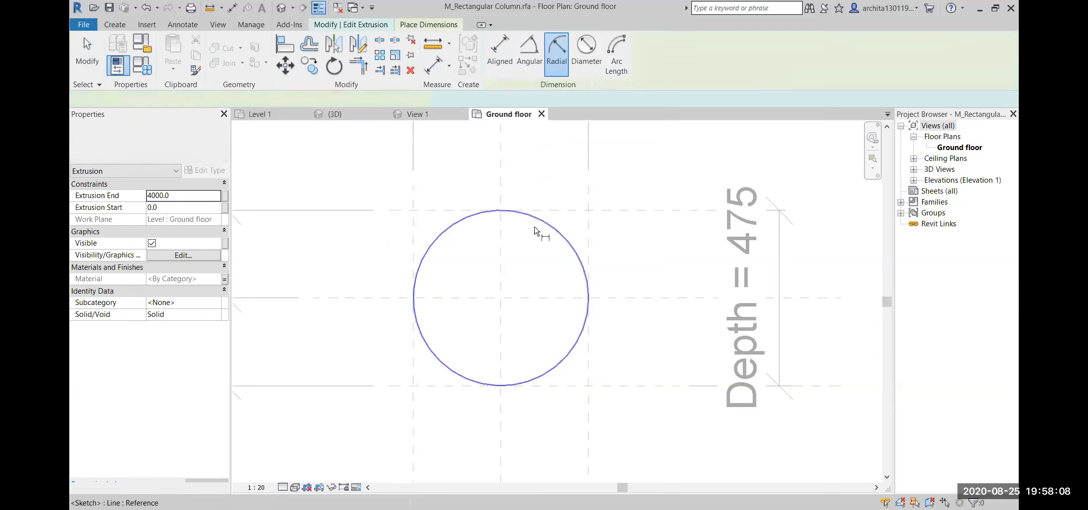
click(589, 295)
click(630, 264)
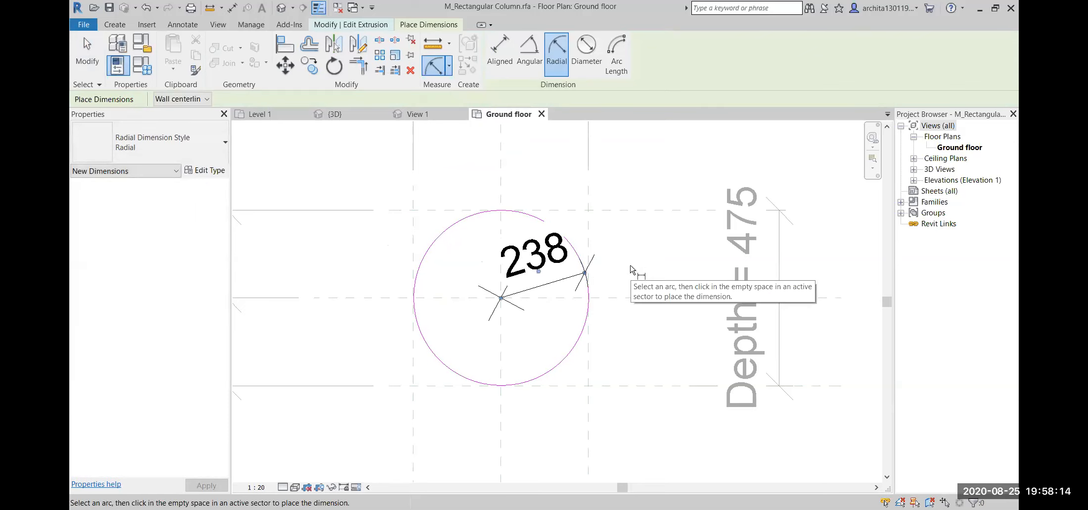
key(Escape)
key(Escape)
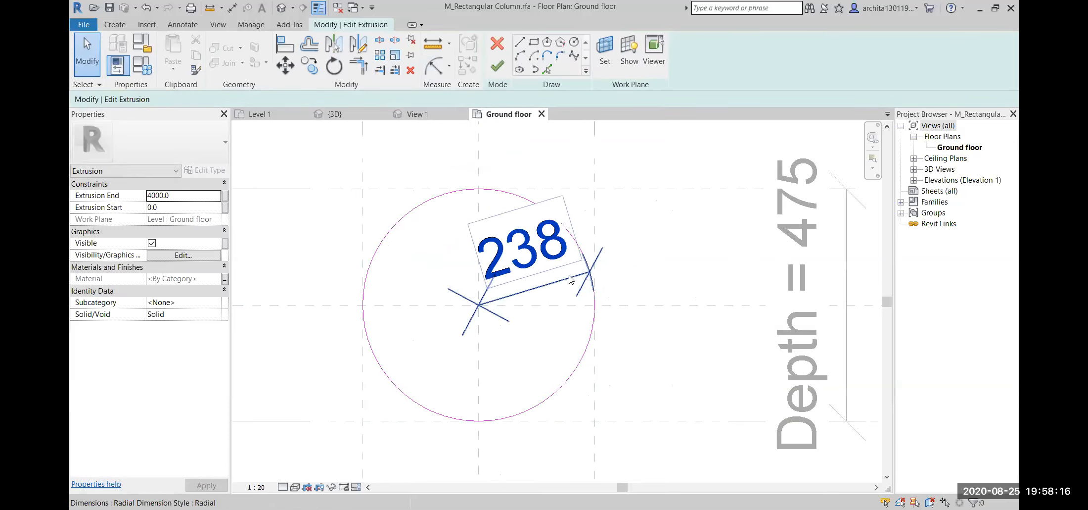
scroll(571, 282, up, 2)
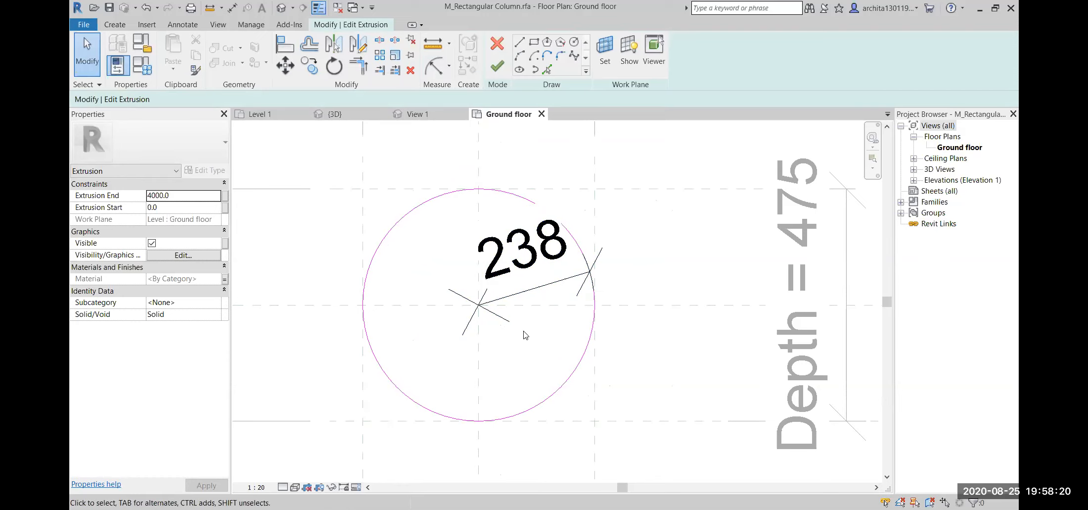
Step: Label the radial dimension with a new family type parameter named R, grouped under Dimensions, and finish the extrusion sketch
click(542, 289)
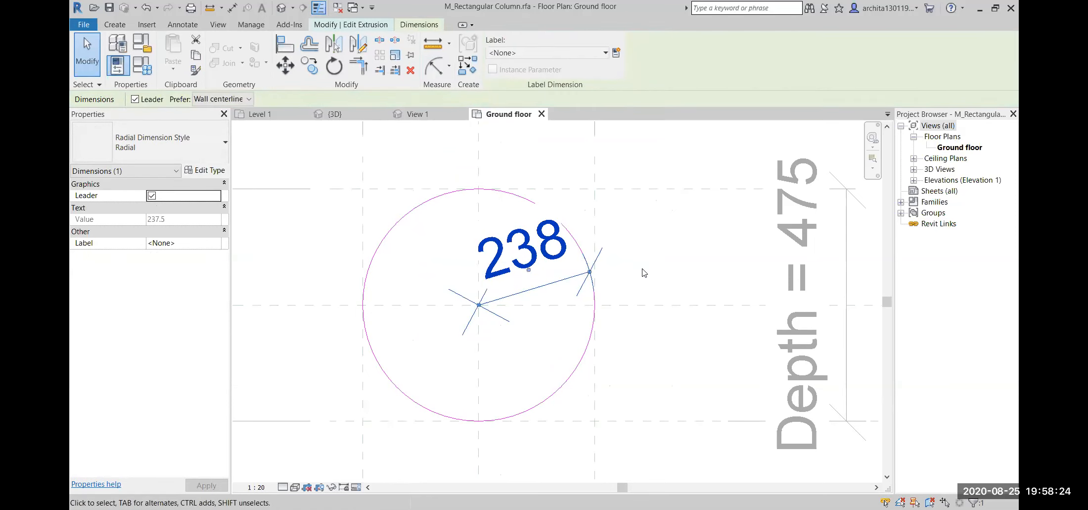
click(616, 53)
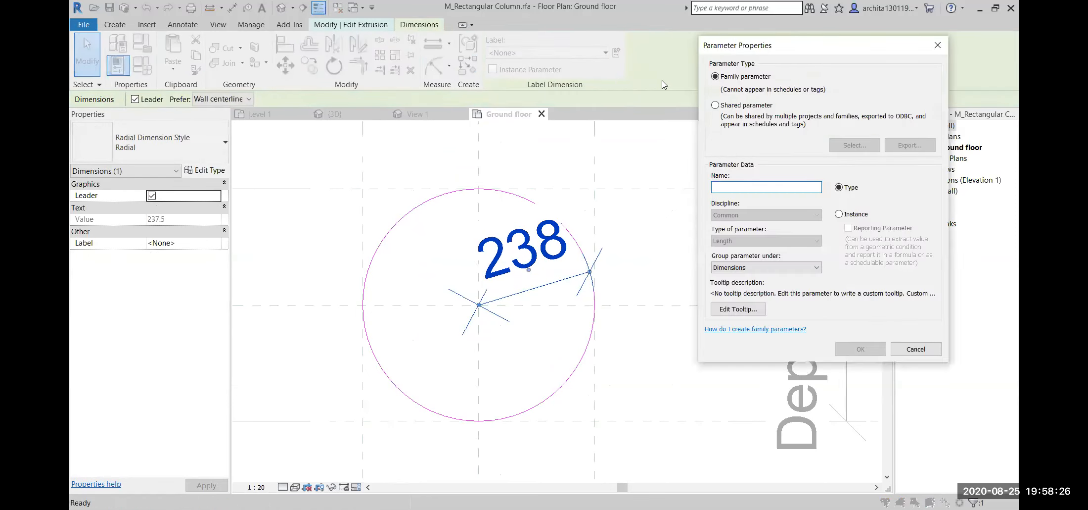
text(R)
click(860, 348)
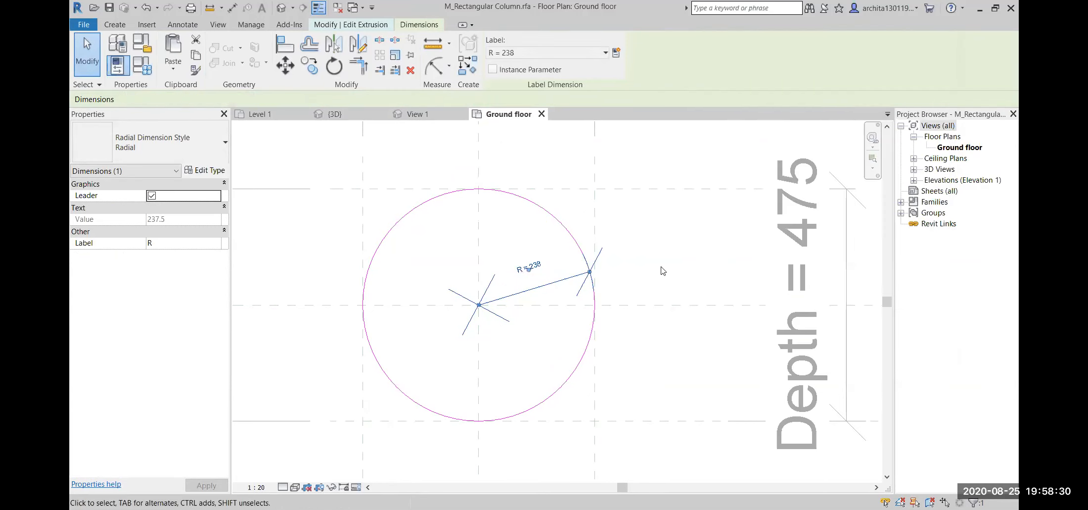
click(663, 270)
click(499, 67)
scroll(651, 278, down, 4)
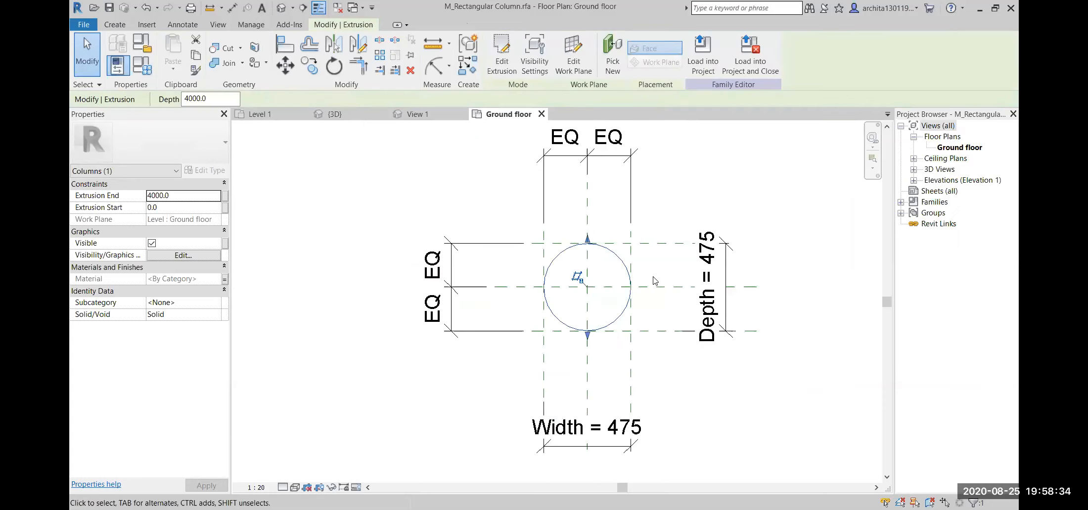
click(762, 380)
Step: Examine the circular column in the Ground floor plan and in the family's 3D view
scroll(613, 268, up, 1)
mouse_move(612, 268)
middle_down()
mouse_move(624, 268)
mouse_move(562, 273)
middle_up()
scroll(562, 273, up, 2)
scroll(562, 273, down, 2)
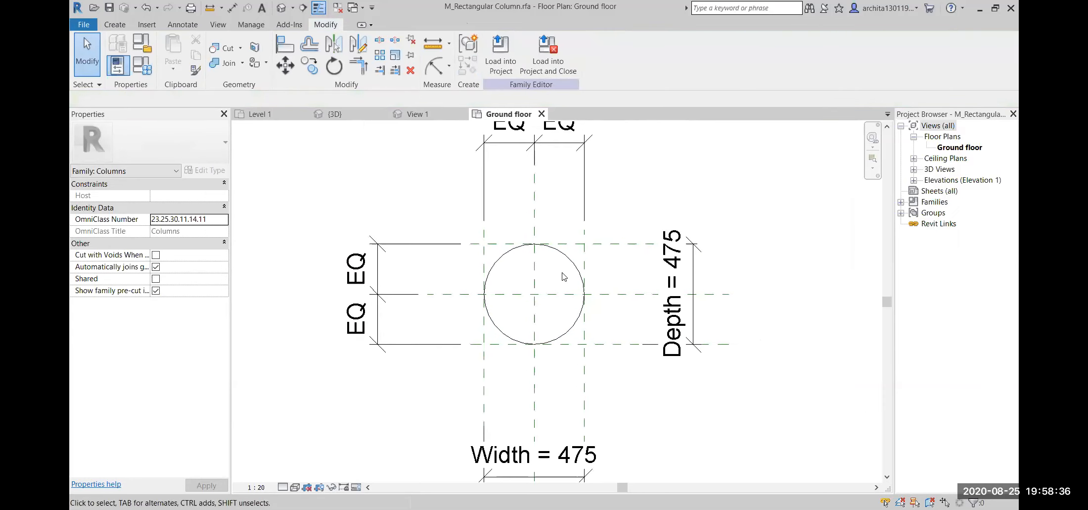
key(ctrl+Tab)
scroll(539, 169, up, 5)
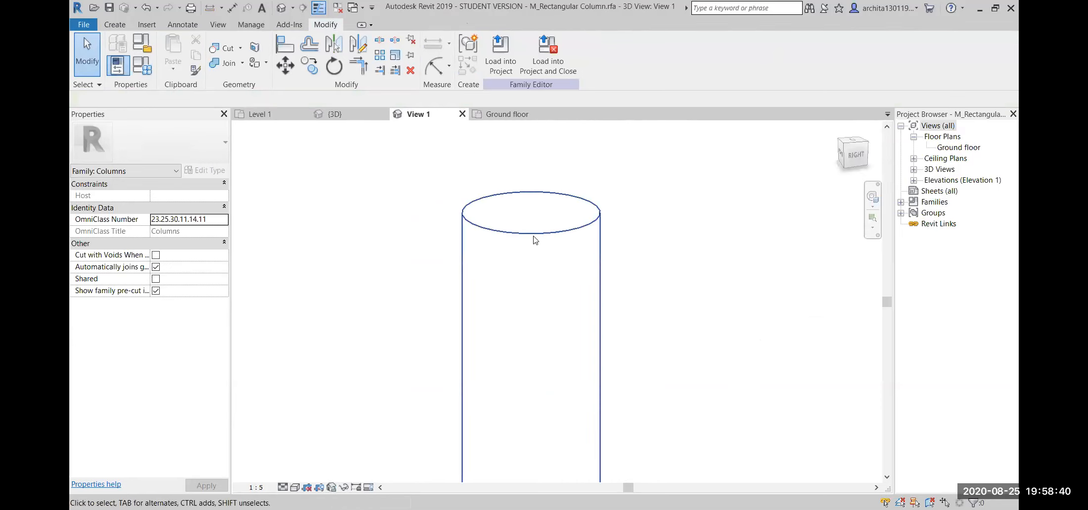
scroll(519, 179, down, 2)
scroll(553, 192, down, 1)
scroll(509, 191, down, 2)
scroll(515, 190, up, 1)
scroll(520, 194, up, 2)
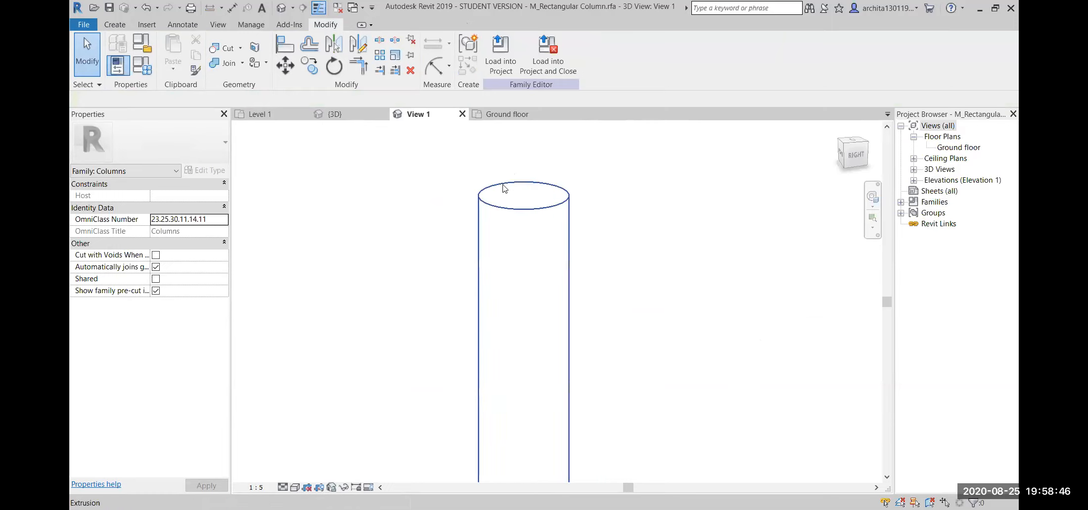
scroll(524, 189, down, 4)
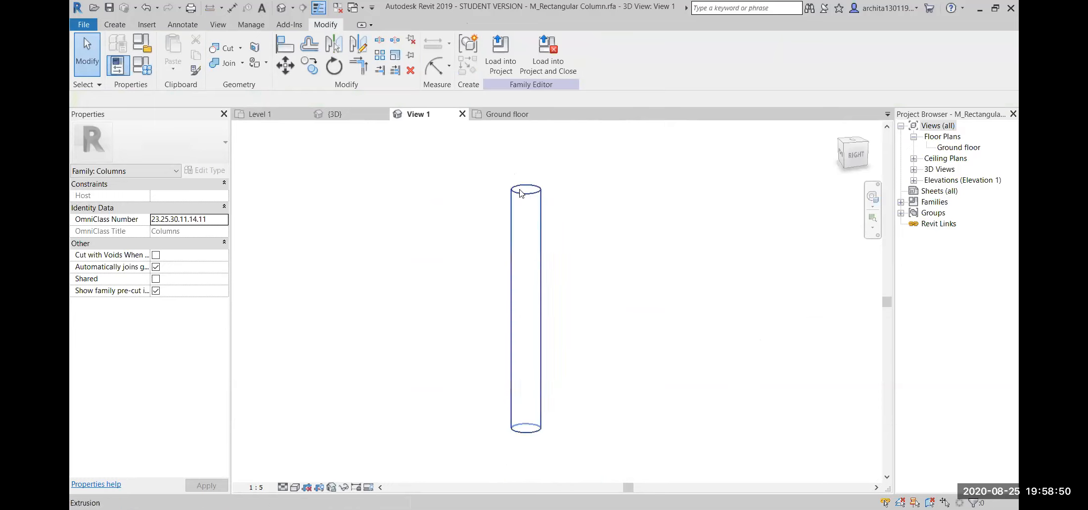
scroll(527, 441, up, 2)
scroll(517, 421, up, 1)
scroll(524, 421, down, 2)
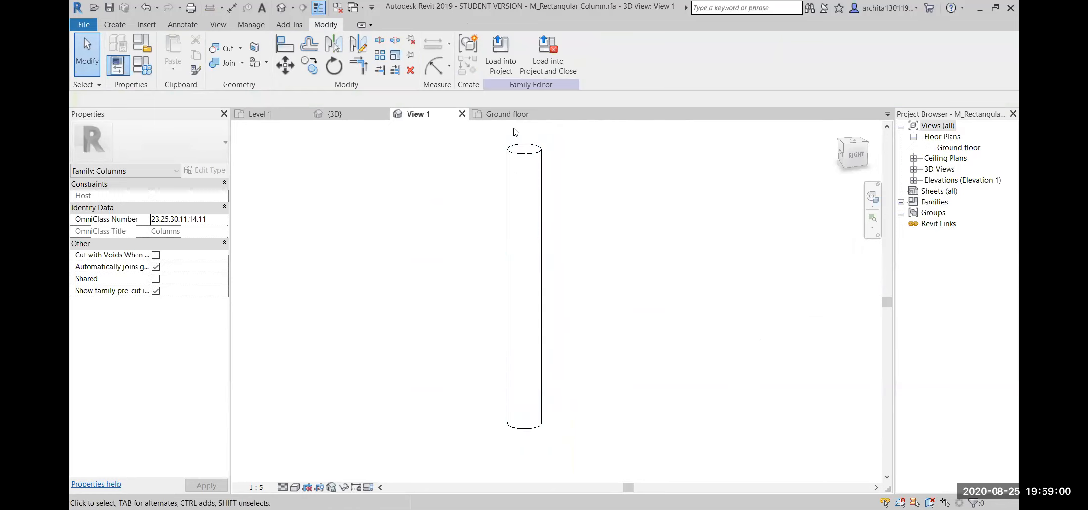
Step: Reopen the extrusion's sketch to check the R radius label, finish it, and compare the column in the 3D and plan views
click(515, 114)
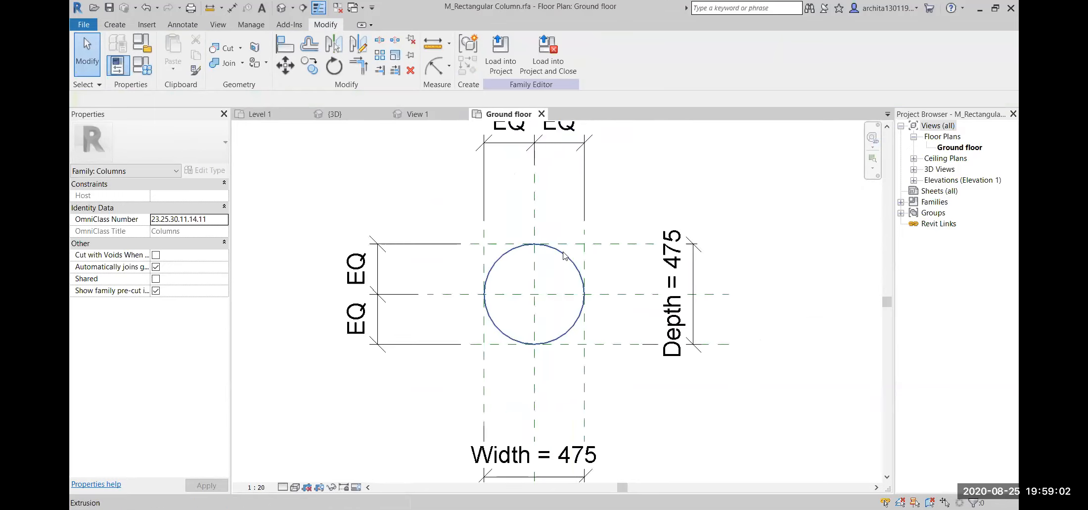
double_click(485, 299)
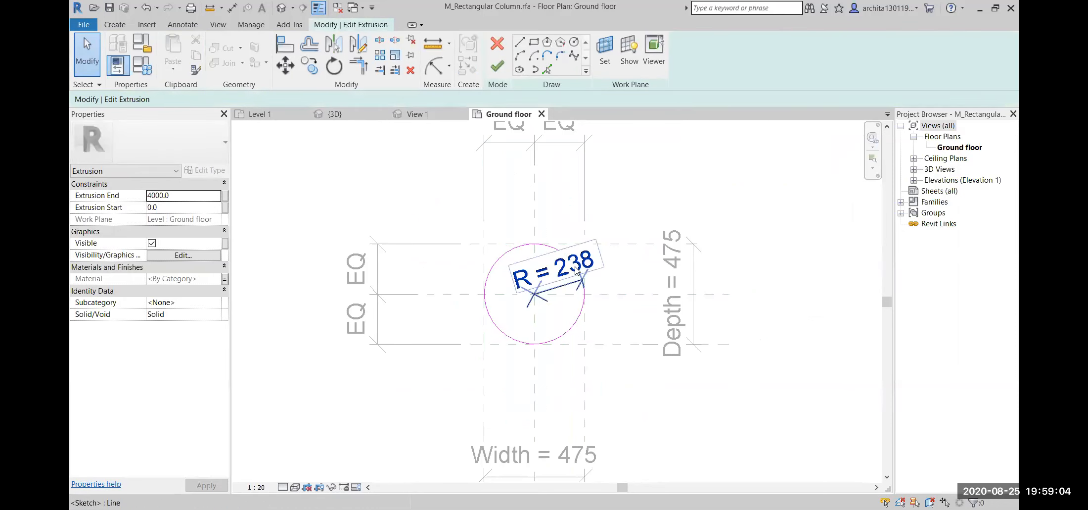
click(526, 296)
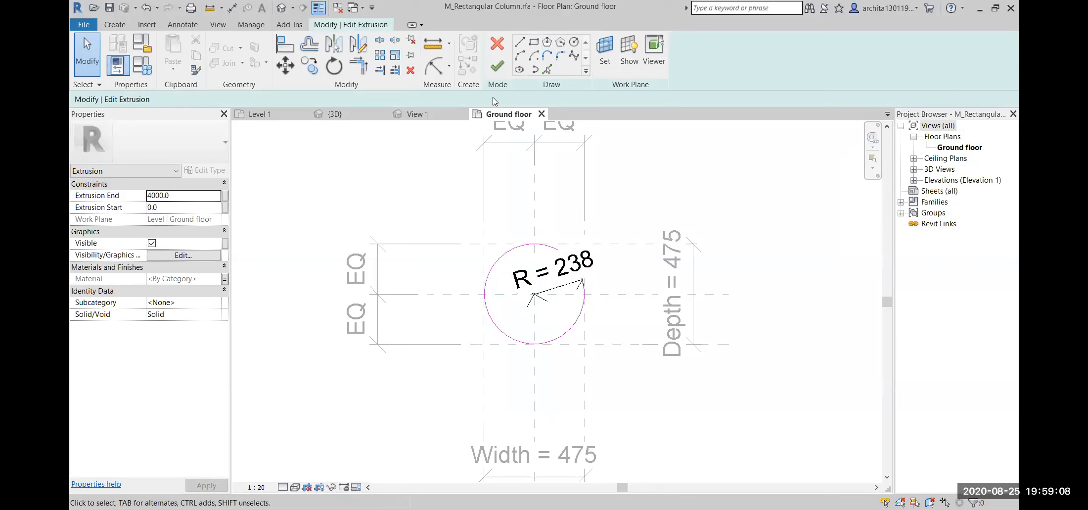
click(497, 66)
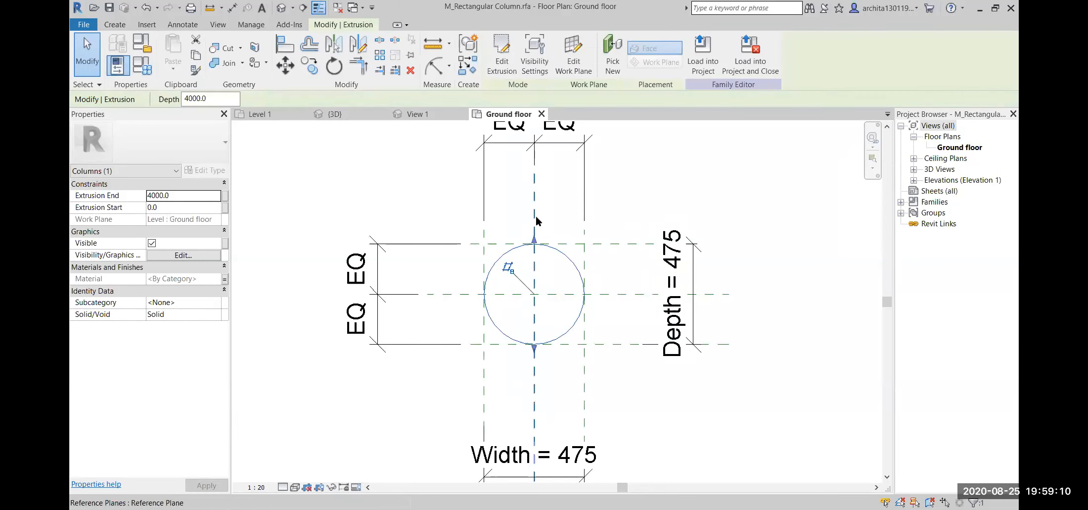
click(420, 115)
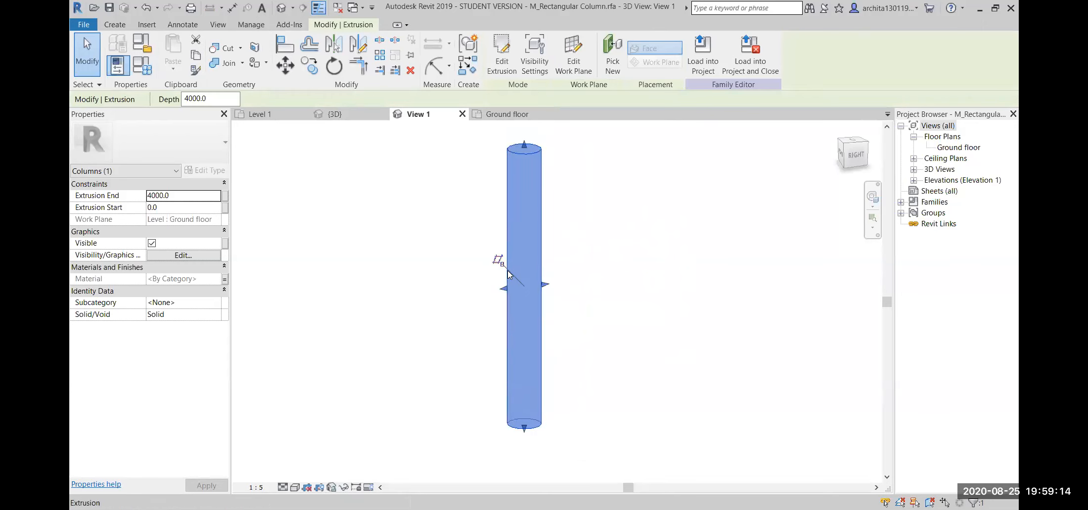
click(503, 113)
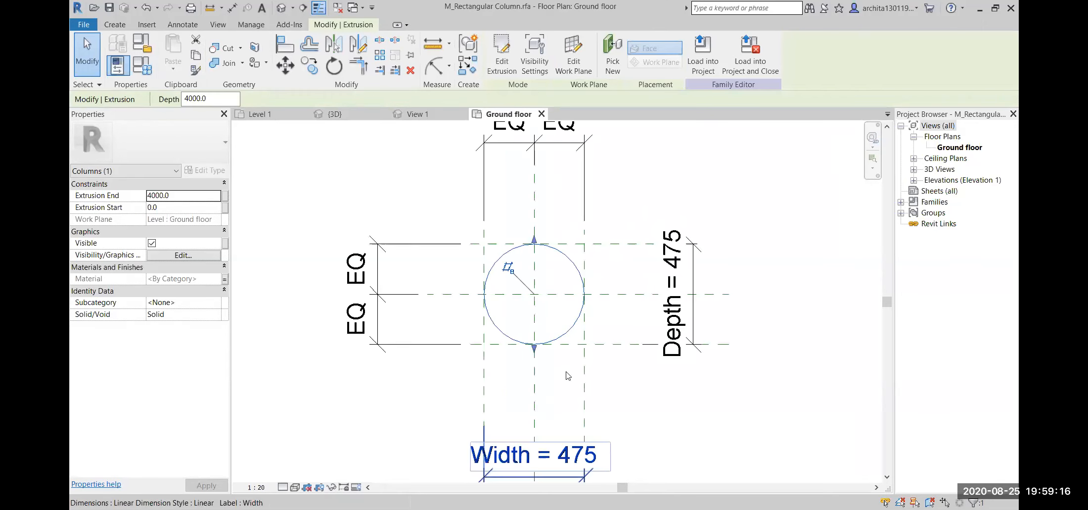
click(646, 414)
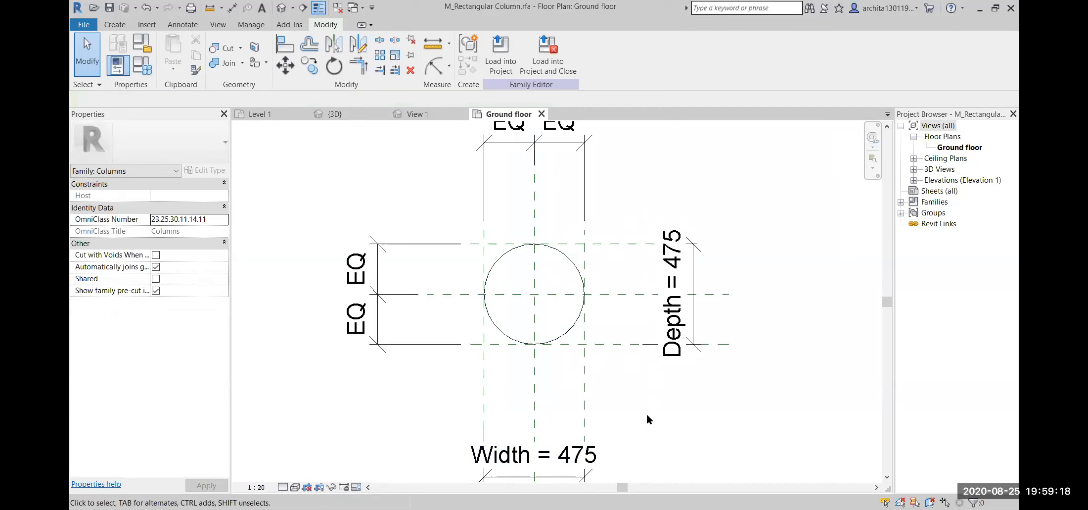
Step: Load the circular column family into the project, overwriting the existing version and its parameter values
click(500, 54)
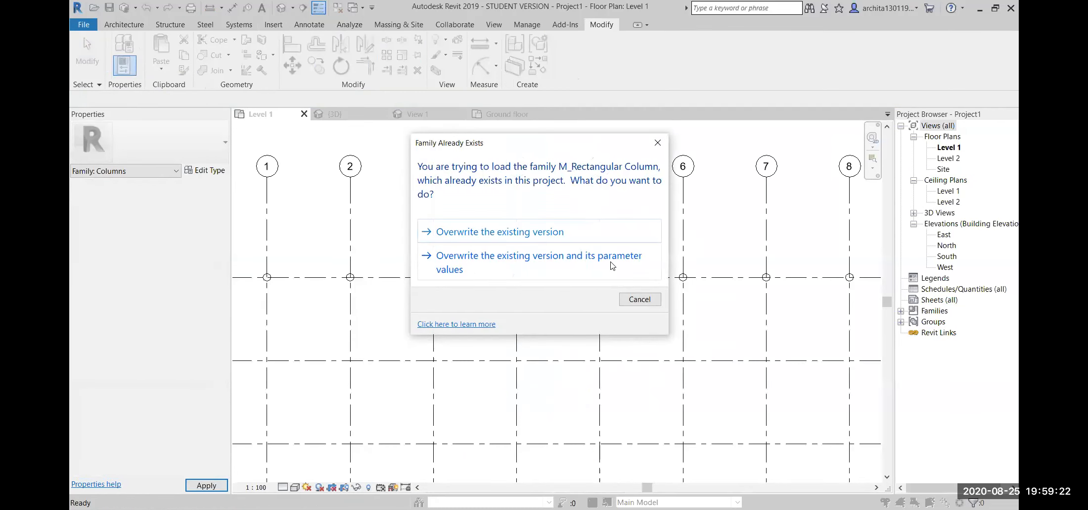
click(601, 271)
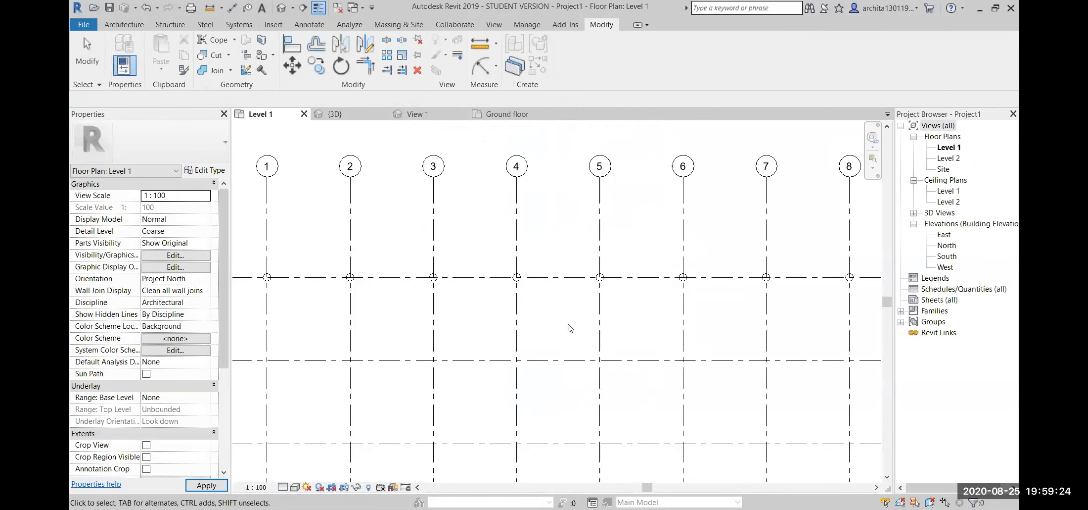
Step: Set the R type parameter of the 350 X 700 mm column to 300 on Level 1
scroll(566, 325, down, 3)
scroll(364, 297, up, 5)
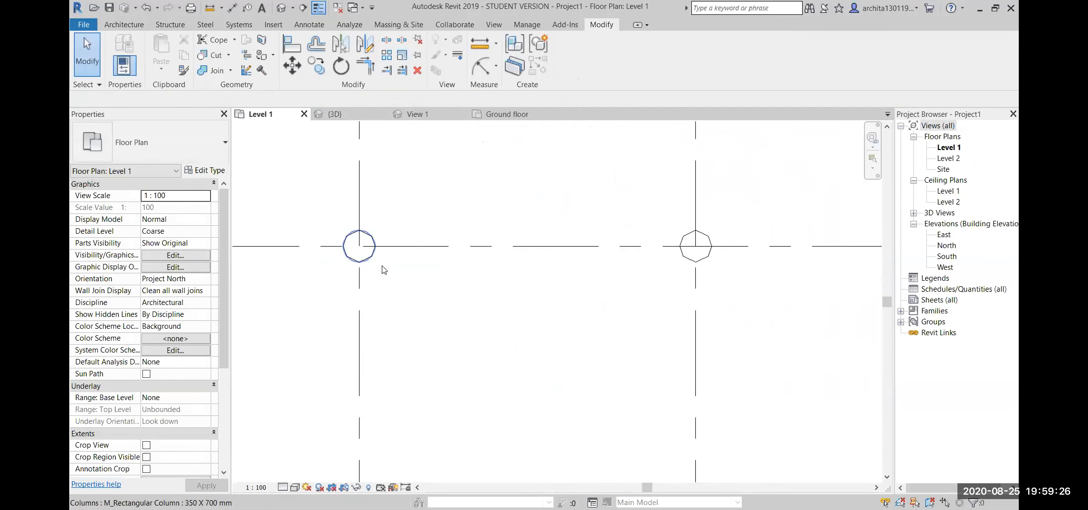
click(370, 247)
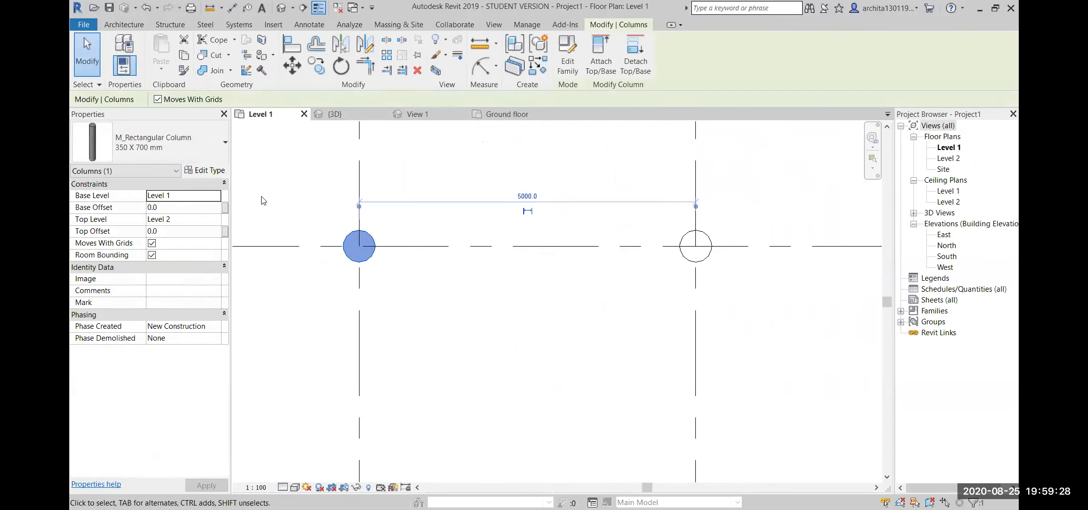
click(209, 172)
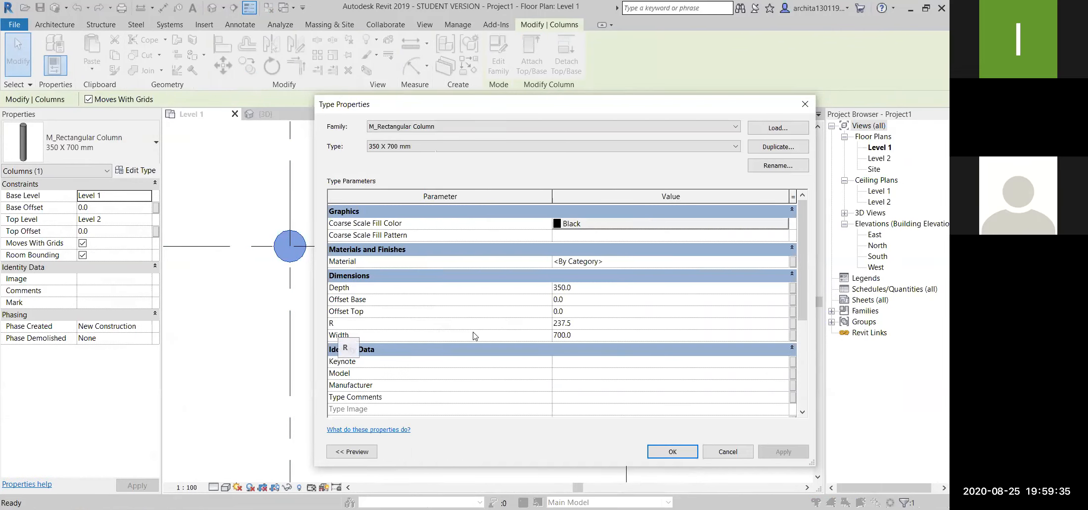
click(514, 326)
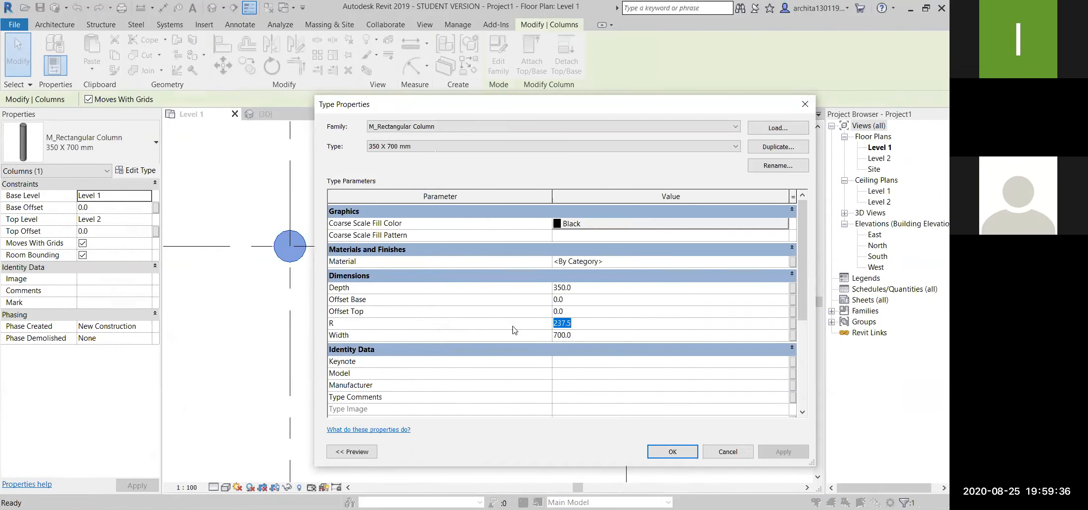
text(300)
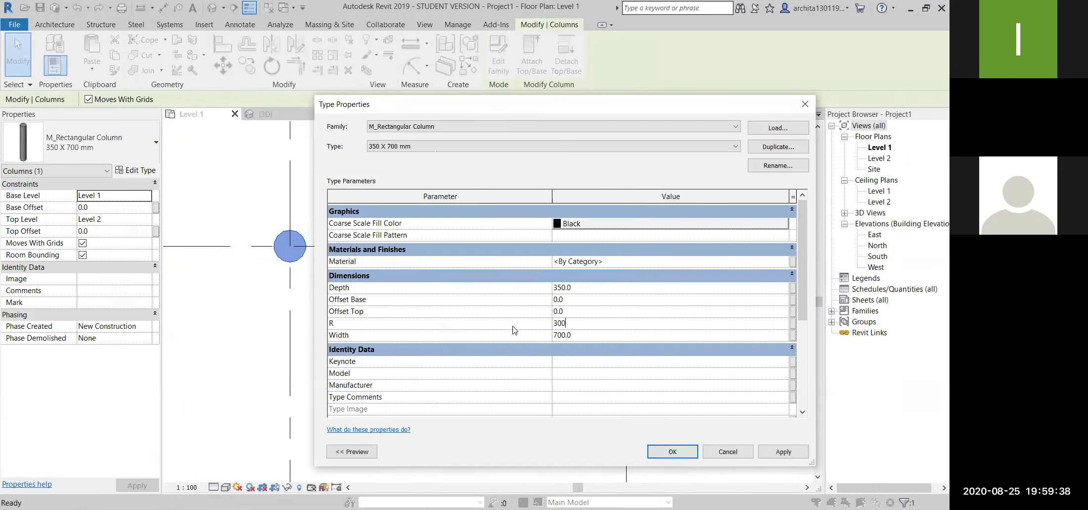
click(672, 451)
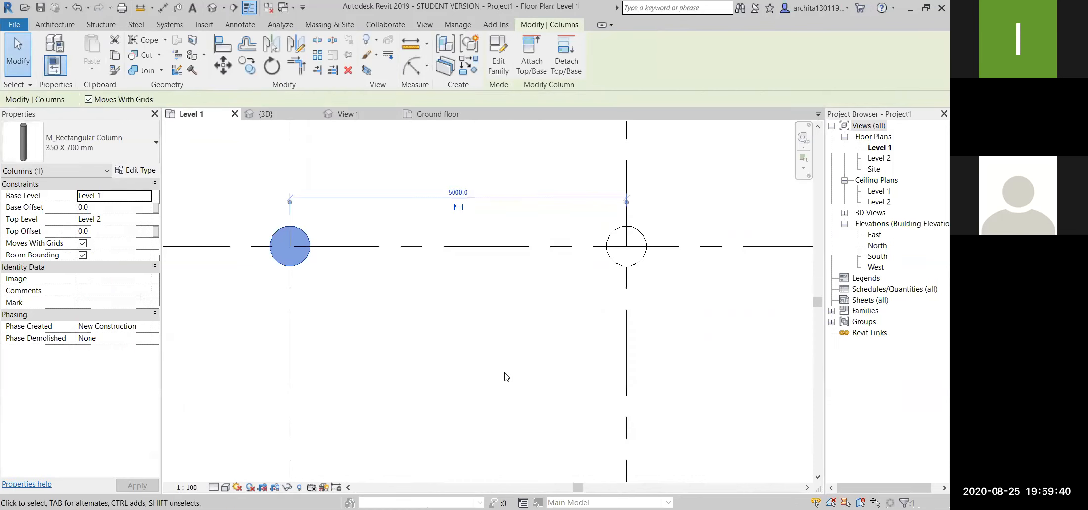
click(418, 318)
Step: Examine the circular columns along grid A in the Level 1 floor plan
scroll(418, 318, down, 4)
scroll(419, 319, down, 3)
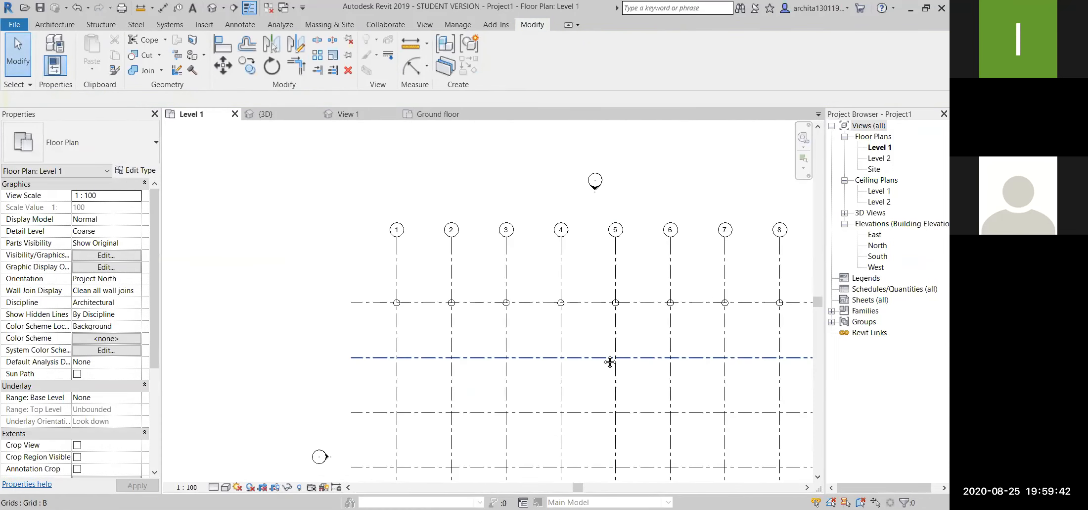
middle_drag(610, 362, 506, 345)
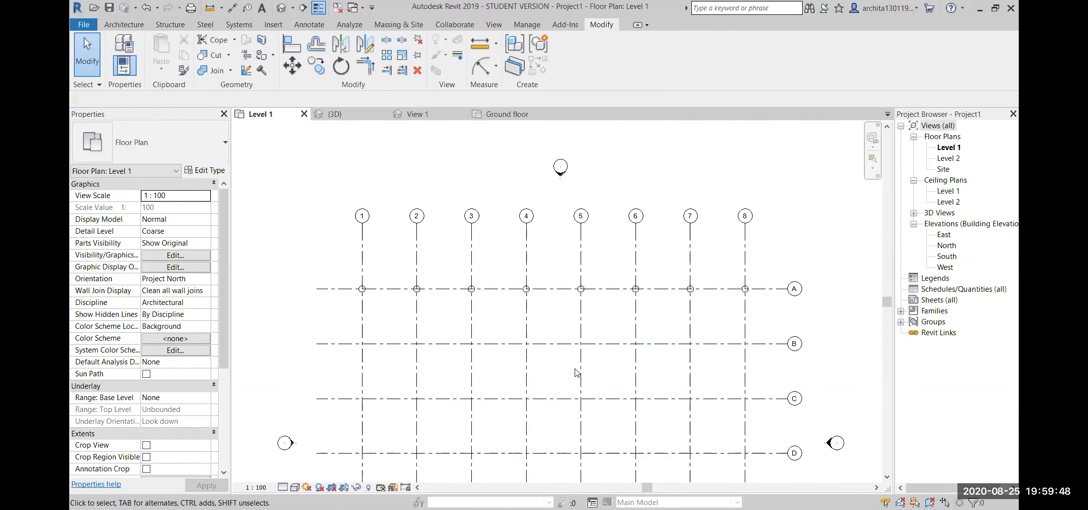
scroll(461, 316, up, 2)
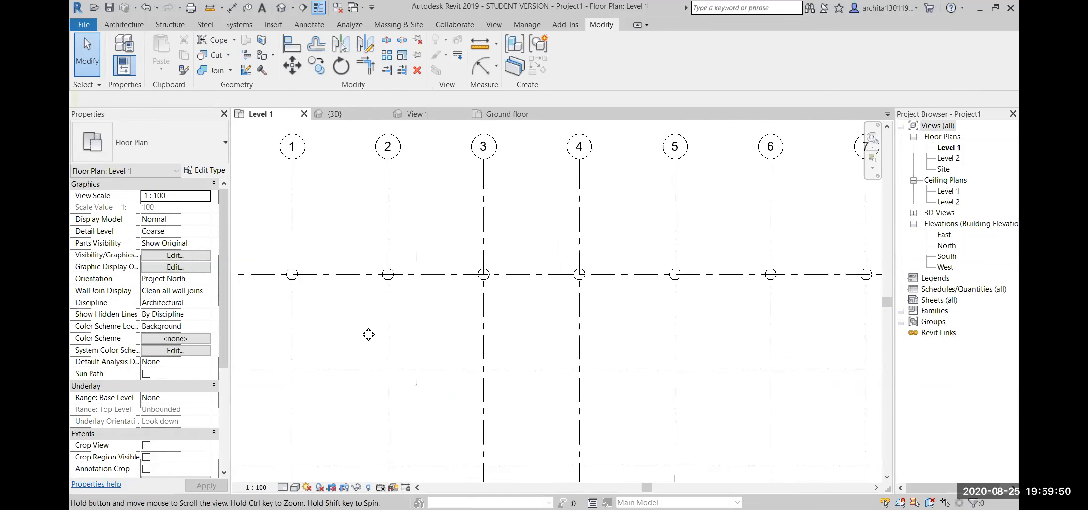
scroll(362, 330, down, 1)
middle_drag(361, 330, 351, 328)
scroll(346, 324, up, 1)
scroll(347, 323, down, 1)
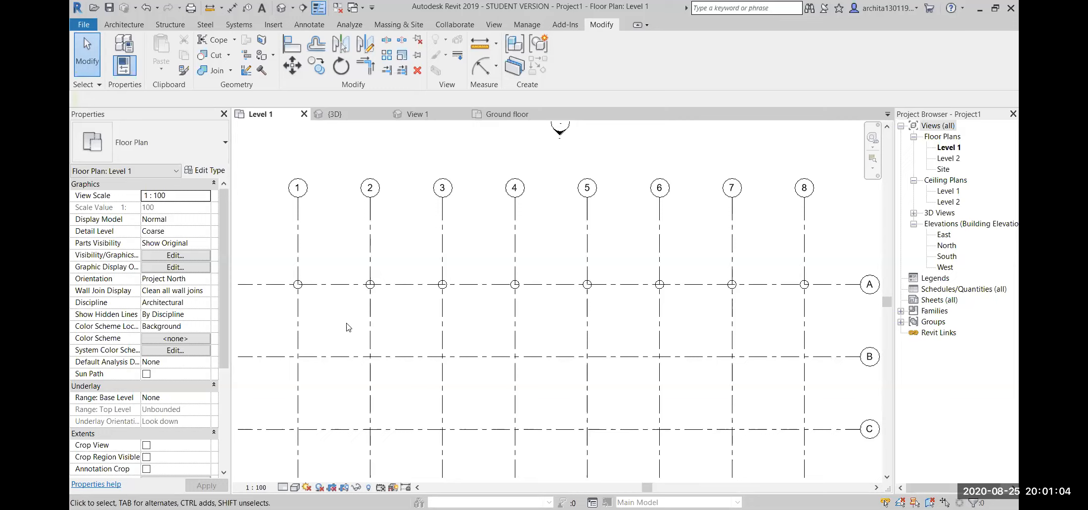
Step: Review the radius label and the Radial Dimension option in the family's extrusion sketch, leave the sketch, and return to the Level 1 plan
click(503, 115)
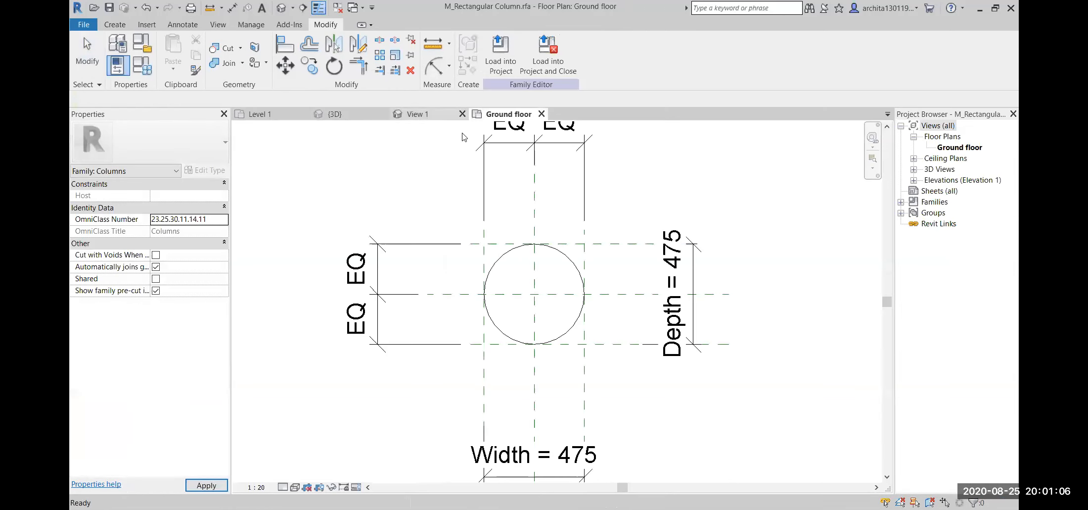
middle_drag(590, 331, 565, 340)
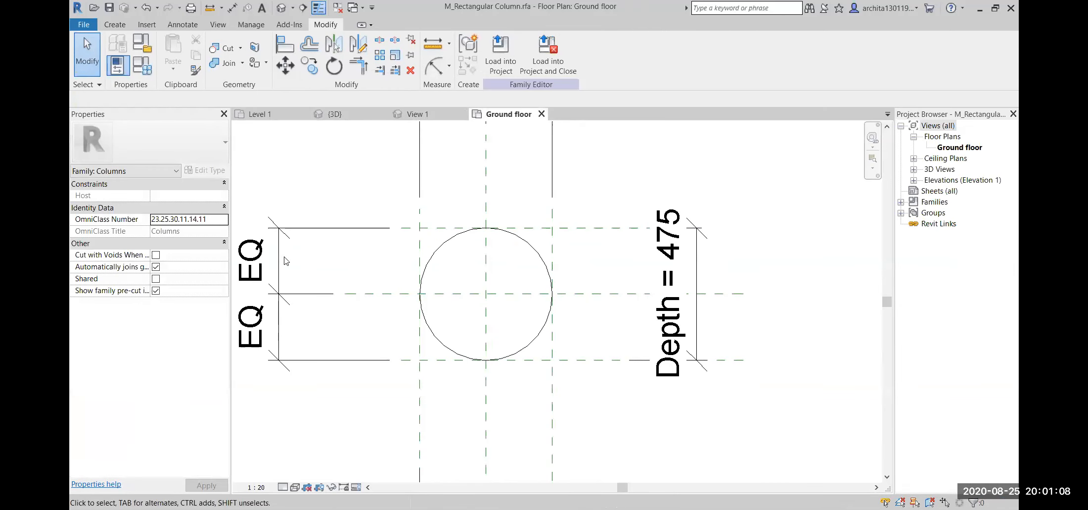
click(537, 252)
click(488, 71)
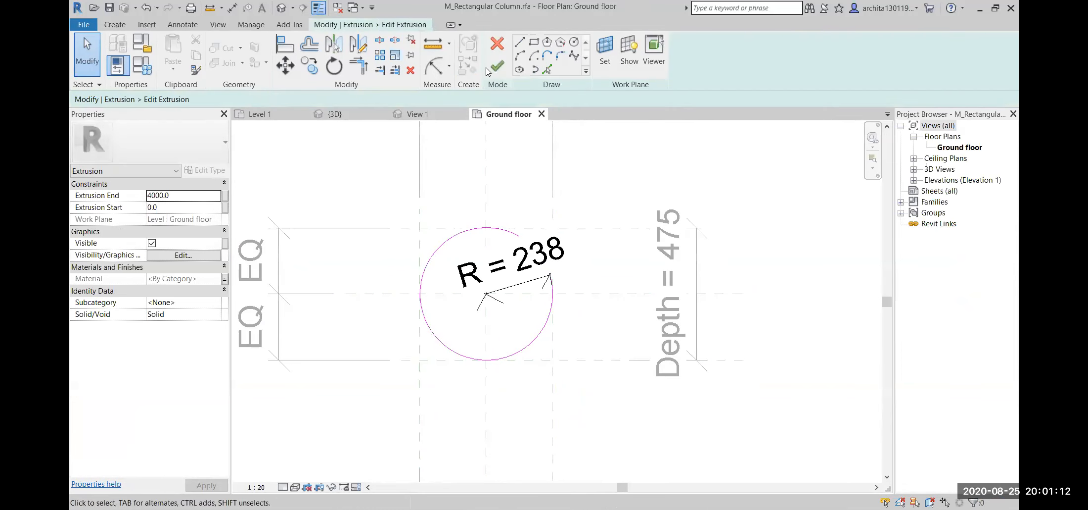
click(448, 71)
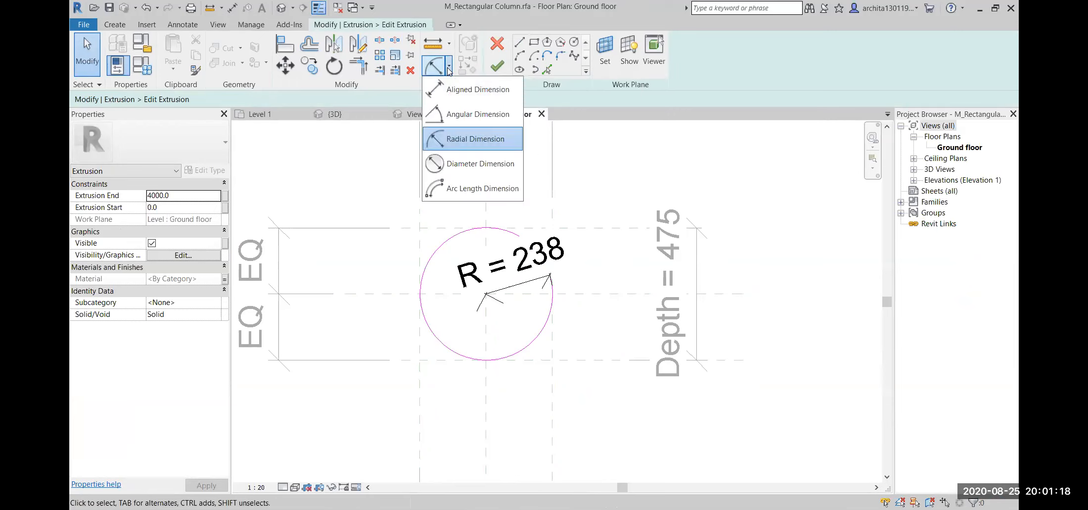
click(497, 140)
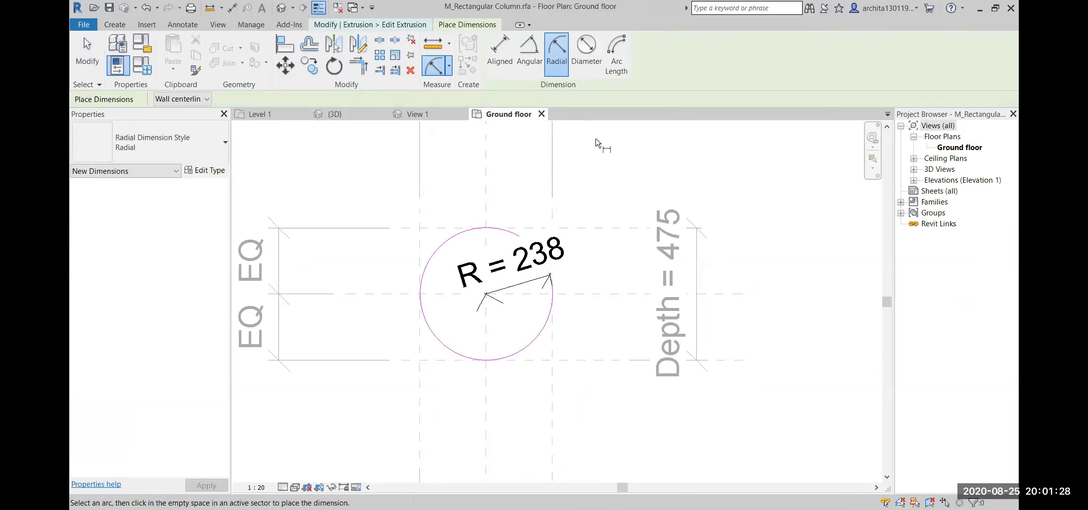
key(Escape)
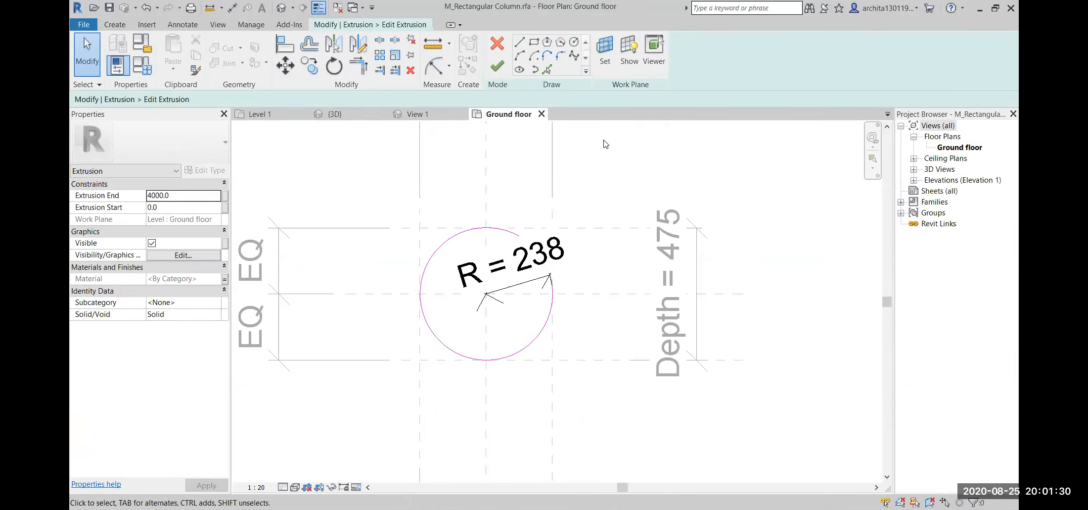
click(503, 61)
click(757, 180)
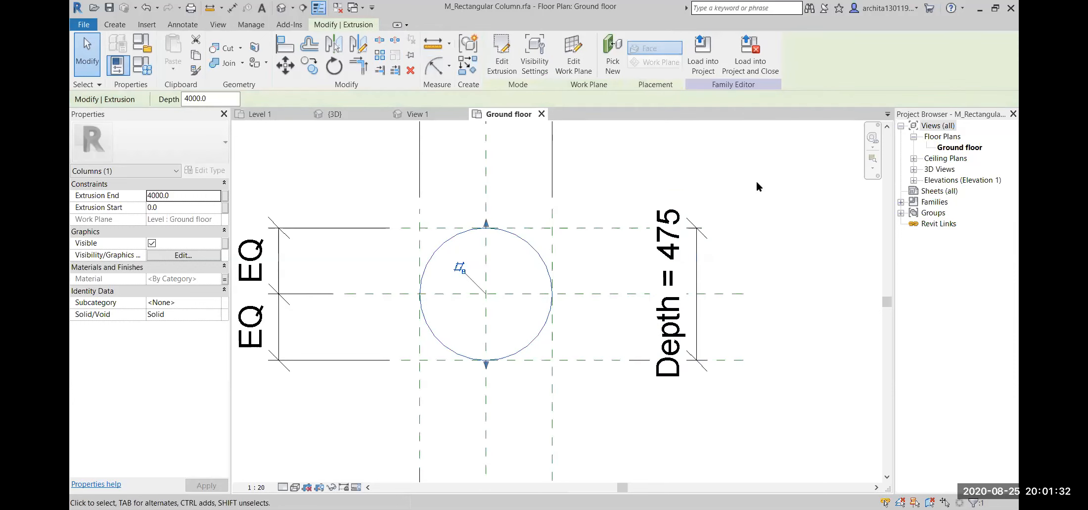
click(267, 114)
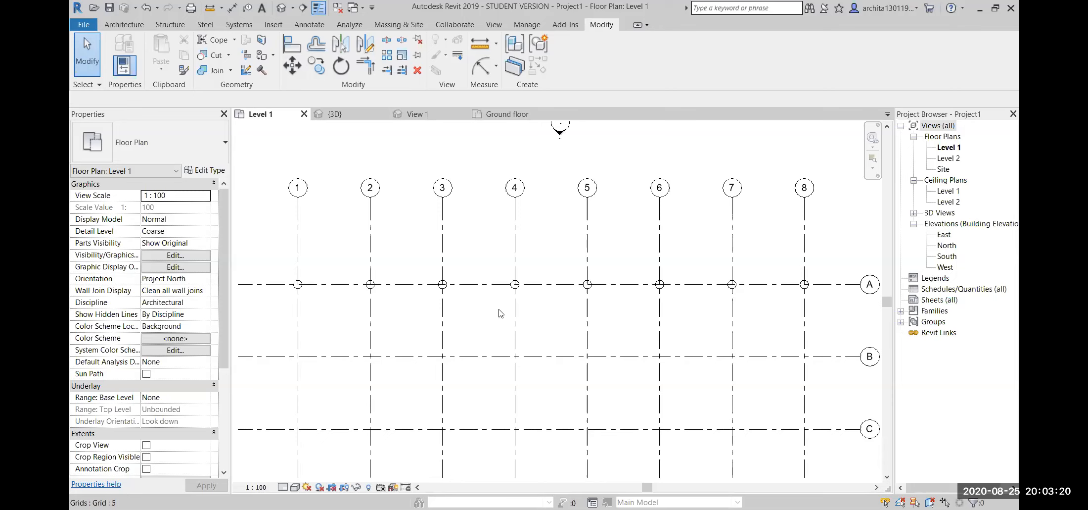
Step: Open the extrusion sketch in the Ground floor plan, inspect the label assigned to the radial dimension, and finish the sketch
click(509, 114)
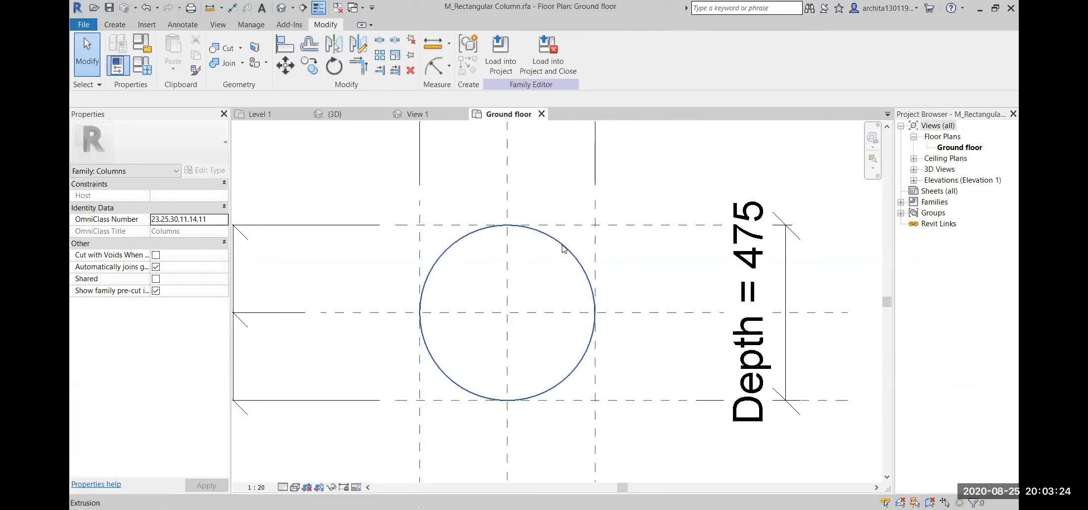
double_click(563, 248)
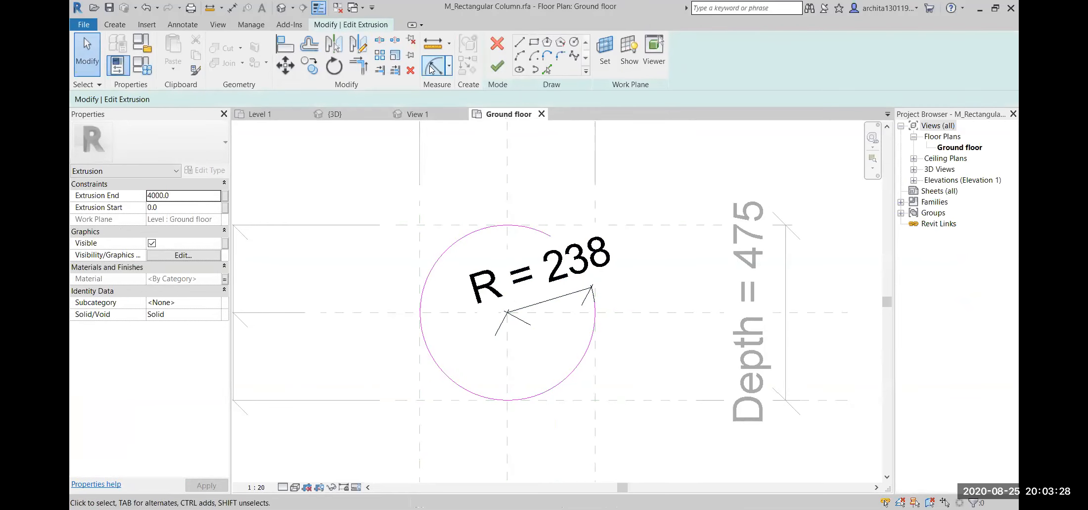
click(545, 298)
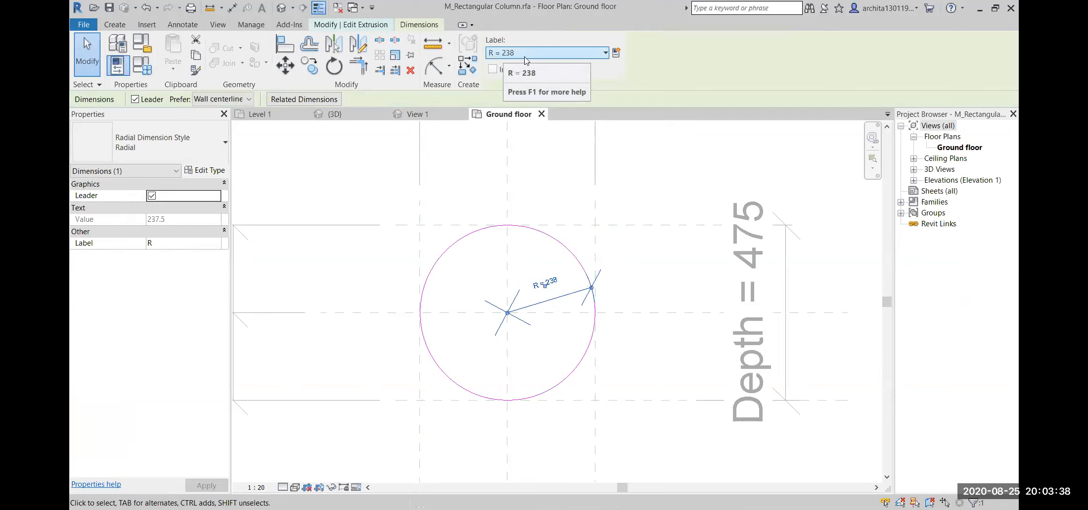
click(669, 281)
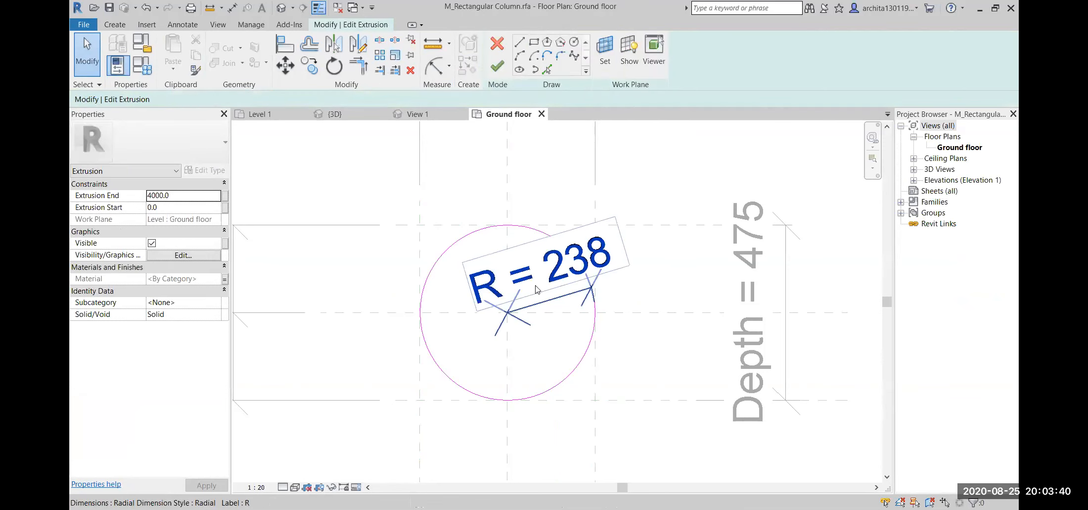
click(527, 301)
click(629, 182)
click(501, 56)
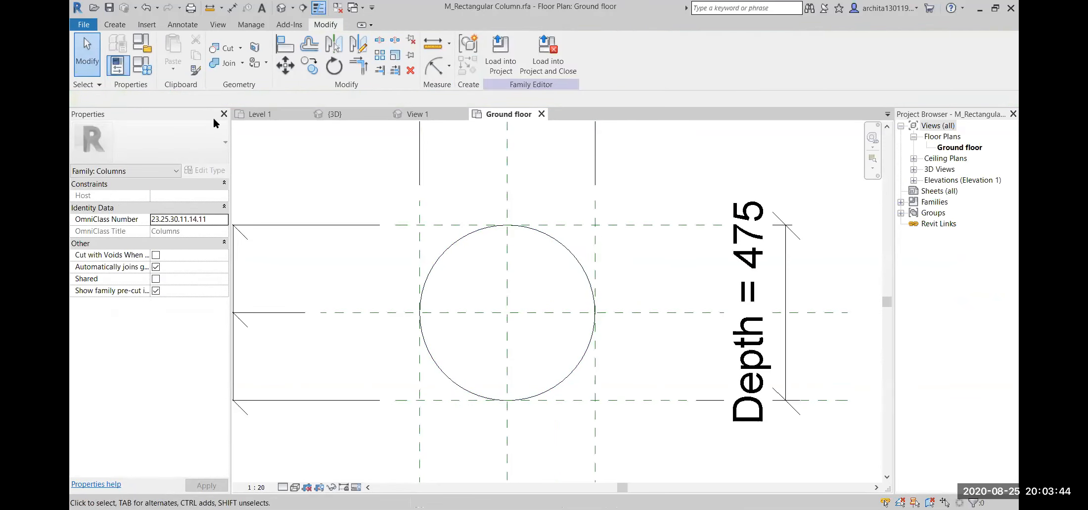
Step: Set the R type parameter of the 350 X 700 mm column on Level 1 to 500 and apply it
click(258, 113)
scroll(281, 294, up, 2)
click(332, 279)
click(217, 171)
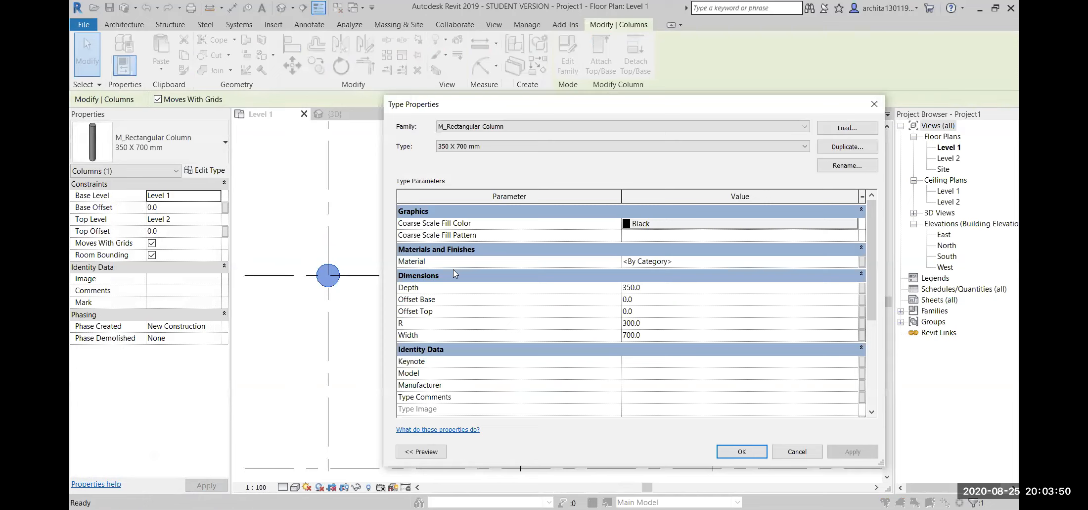
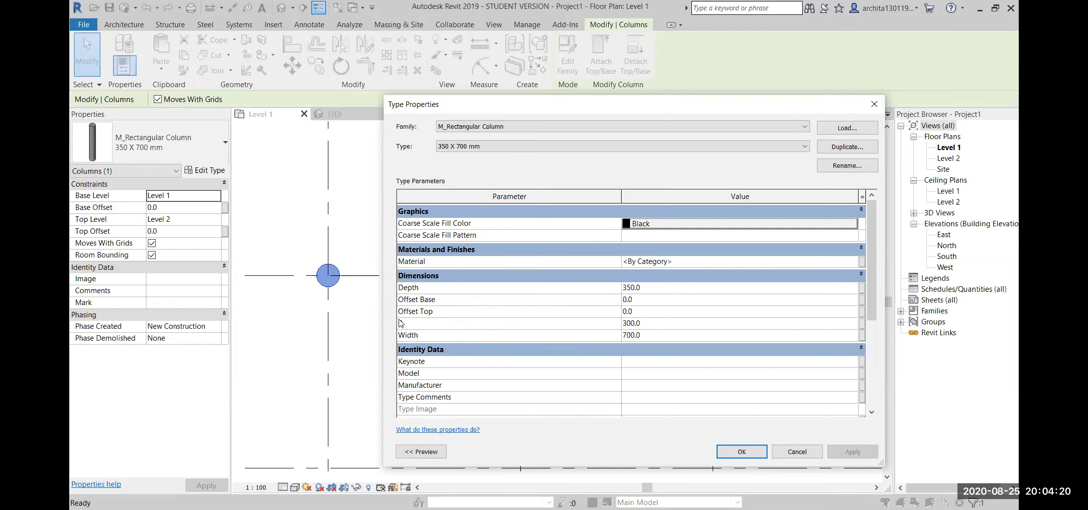
click(652, 322)
text(500)
click(849, 451)
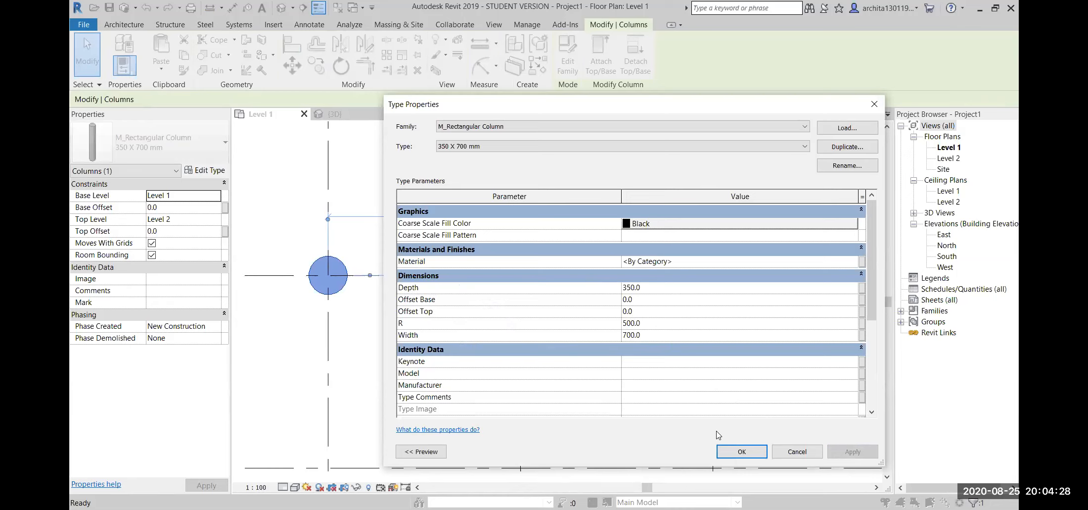
click(747, 452)
click(629, 386)
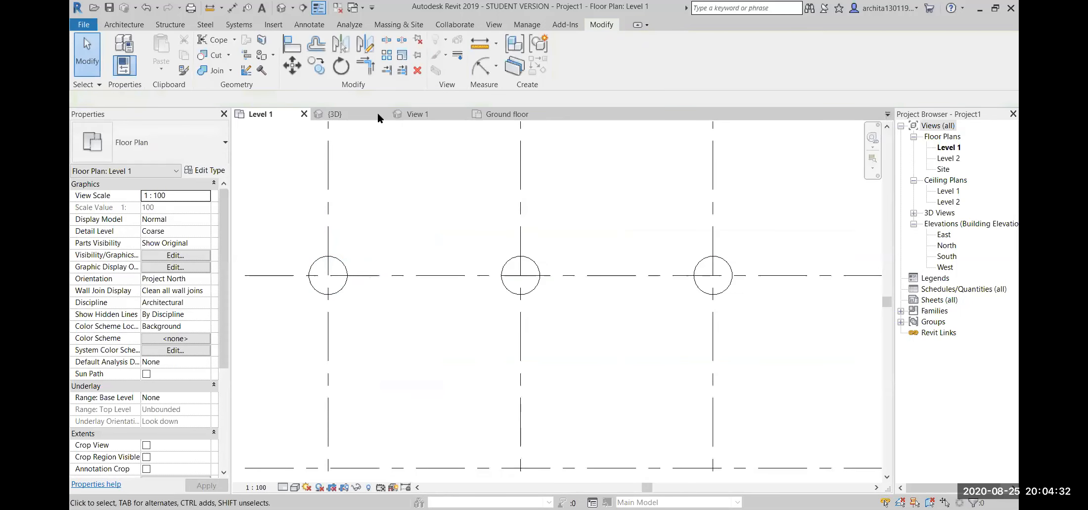
Step: Recheck the R radial dimension on the circular profile in the family's extrusion sketch and finish the sketch
click(503, 117)
double_click(575, 255)
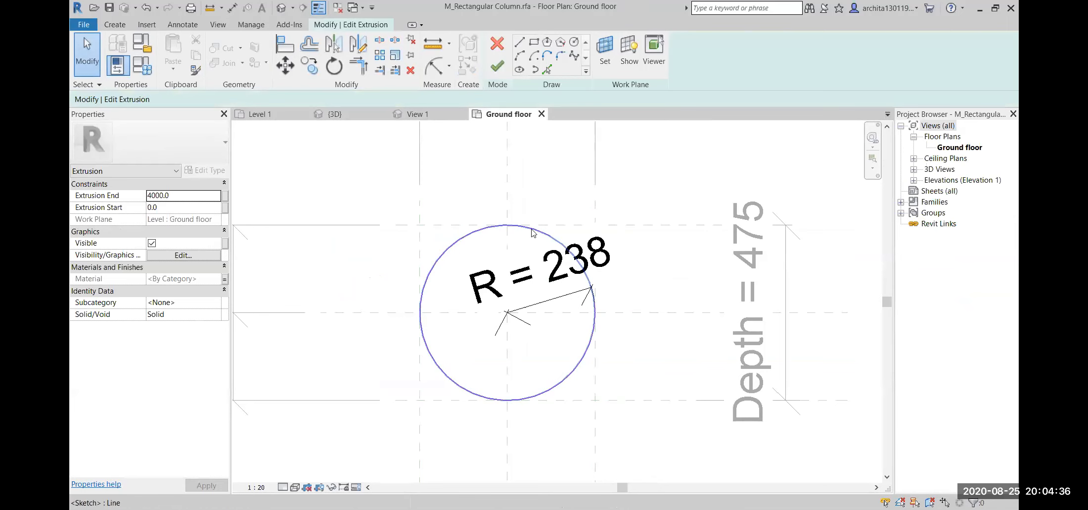
click(551, 293)
click(617, 186)
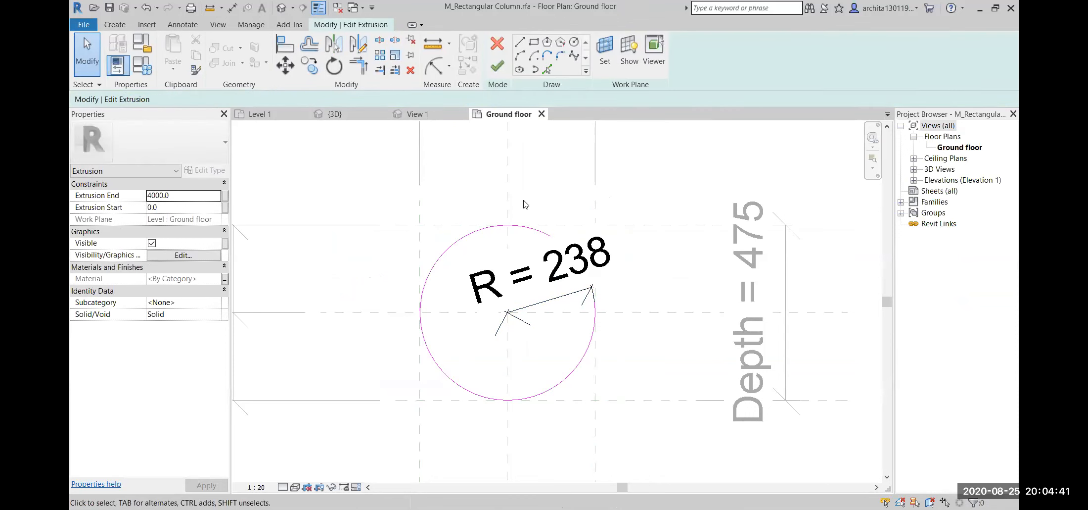
click(497, 66)
click(551, 201)
Step: Return to the Level 1 plan, review the R parameter in the circular column's type properties, and leave the values unchanged
click(260, 114)
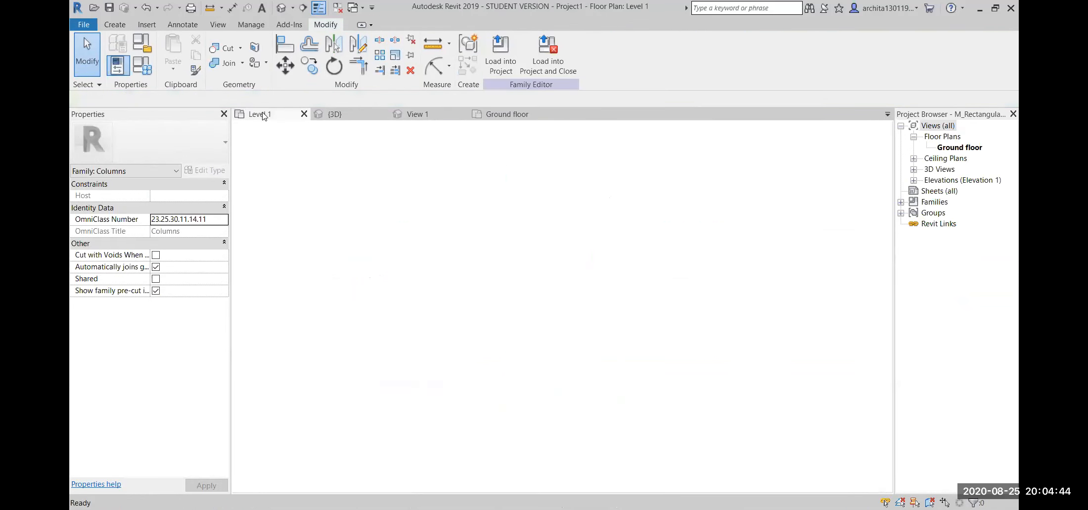
scroll(352, 325, up, 3)
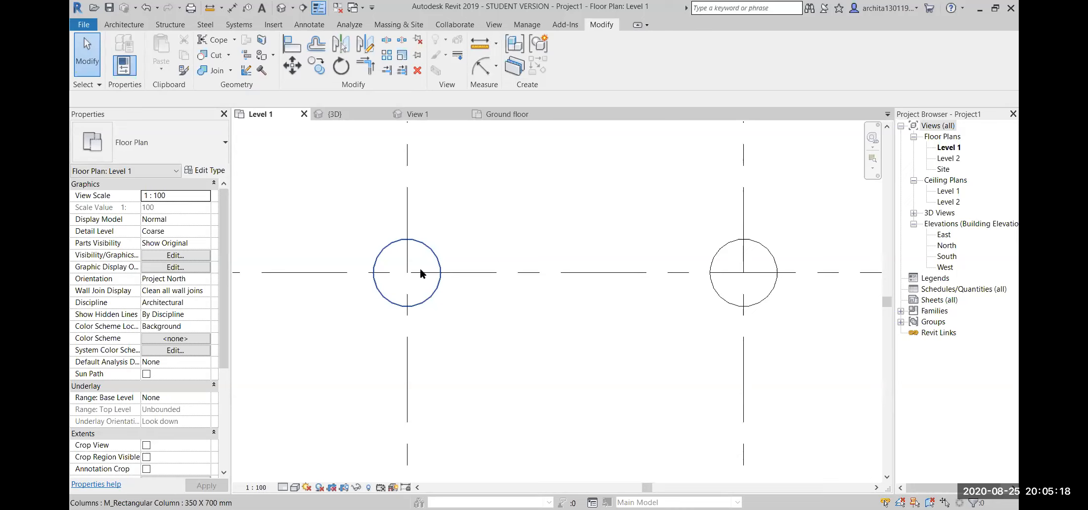
click(420, 268)
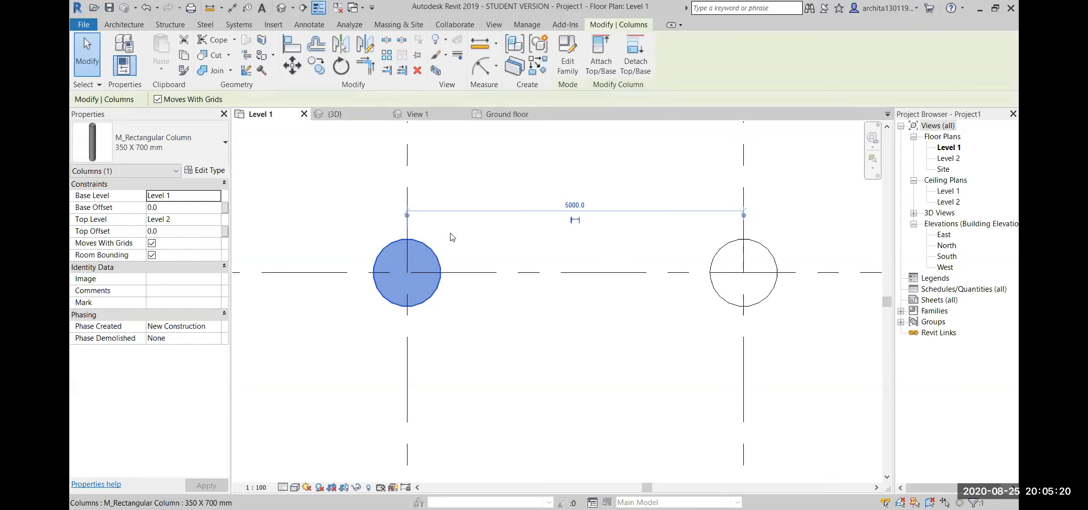
click(497, 188)
click(438, 255)
click(210, 171)
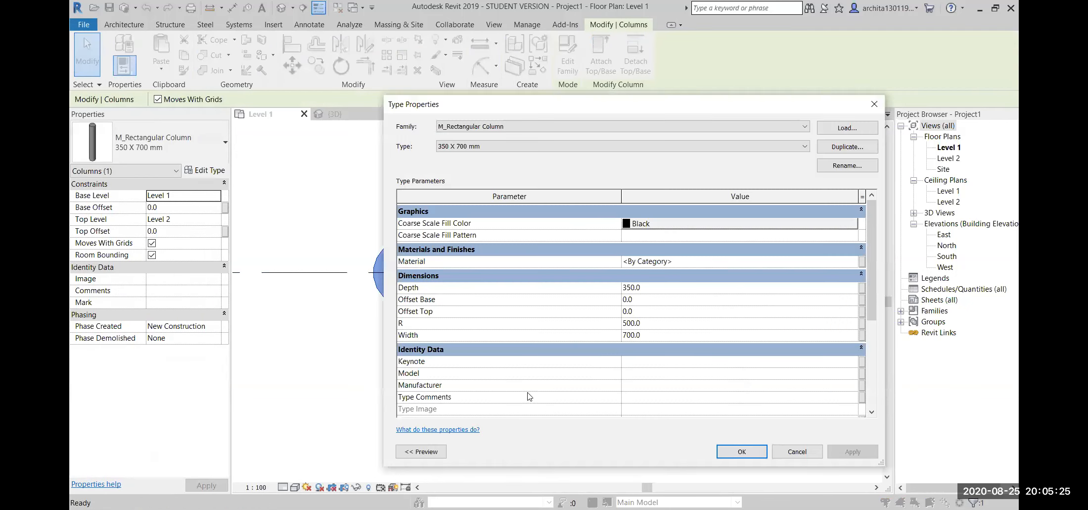
click(655, 322)
click(681, 325)
click(798, 451)
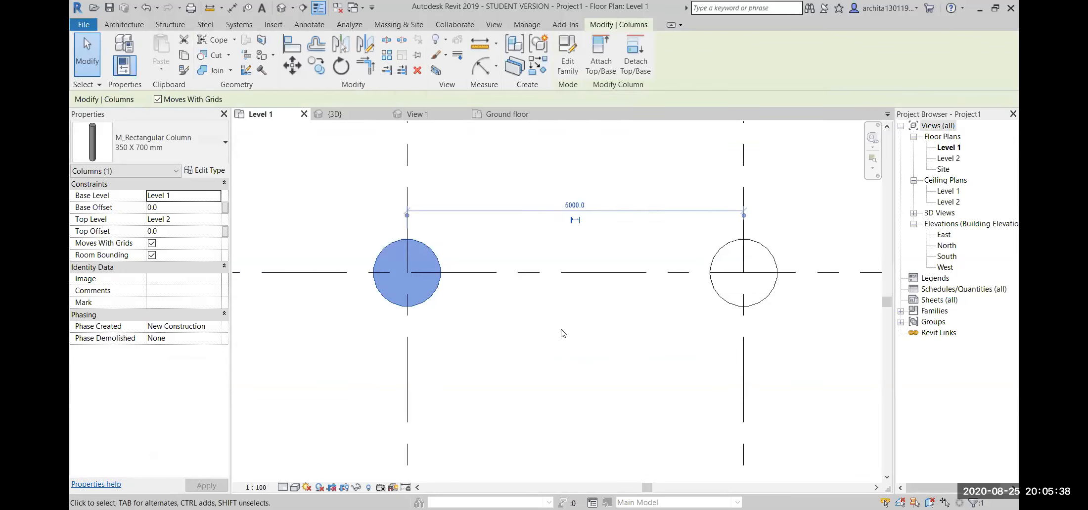
Step: Examine the circular columns along grid A on Level 1 and check the family type of the column at grid 1
click(327, 368)
scroll(327, 368, down, 4)
scroll(567, 409, down, 1)
middle_drag(567, 409, 492, 386)
scroll(492, 385, down, 3)
middle_drag(622, 381, 498, 364)
scroll(498, 364, down, 2)
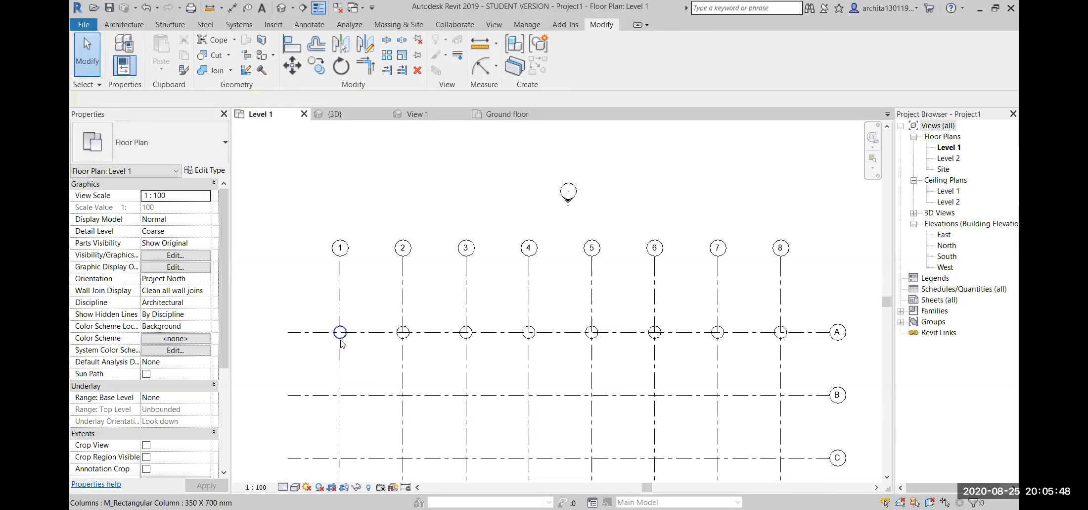
click(340, 334)
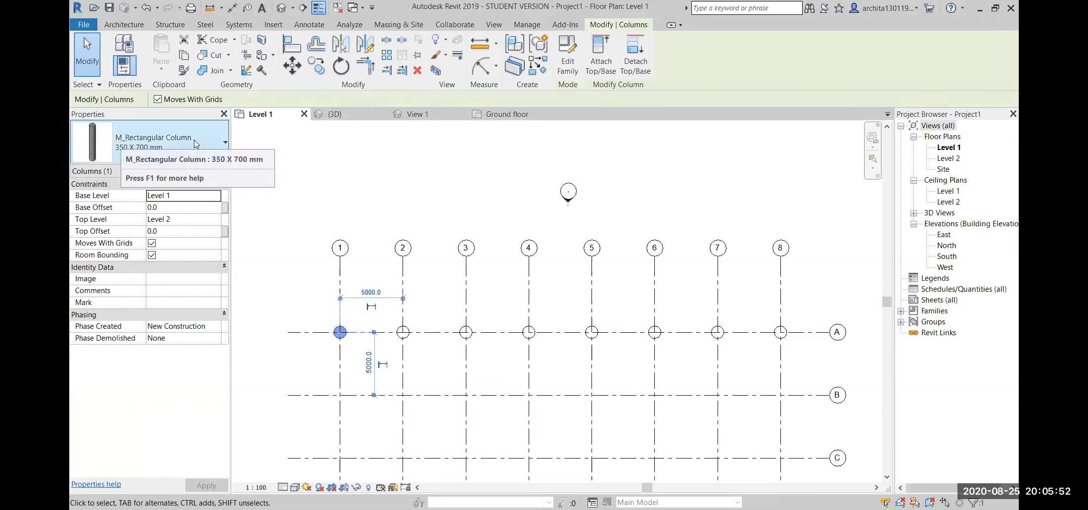
click(466, 199)
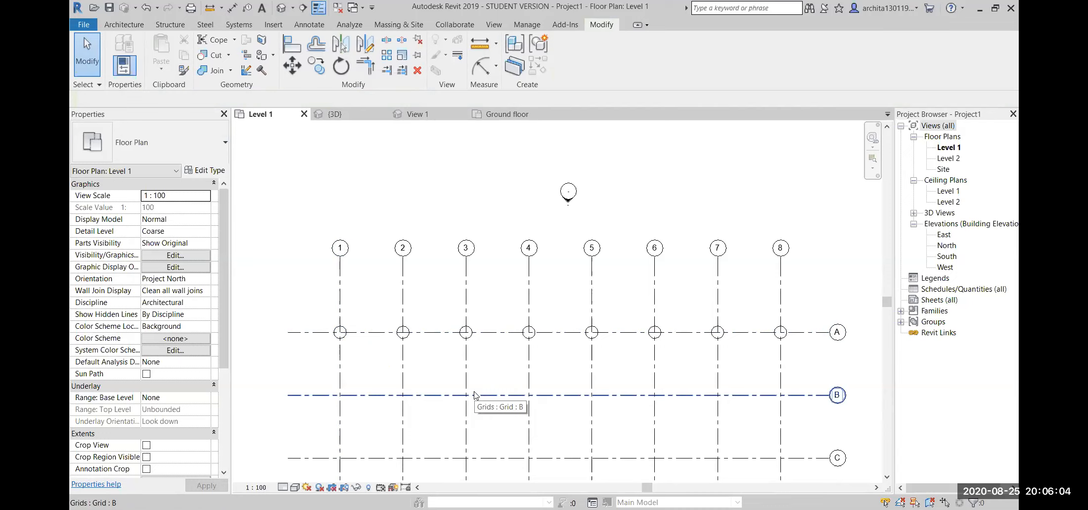
middle_drag(421, 364, 390, 328)
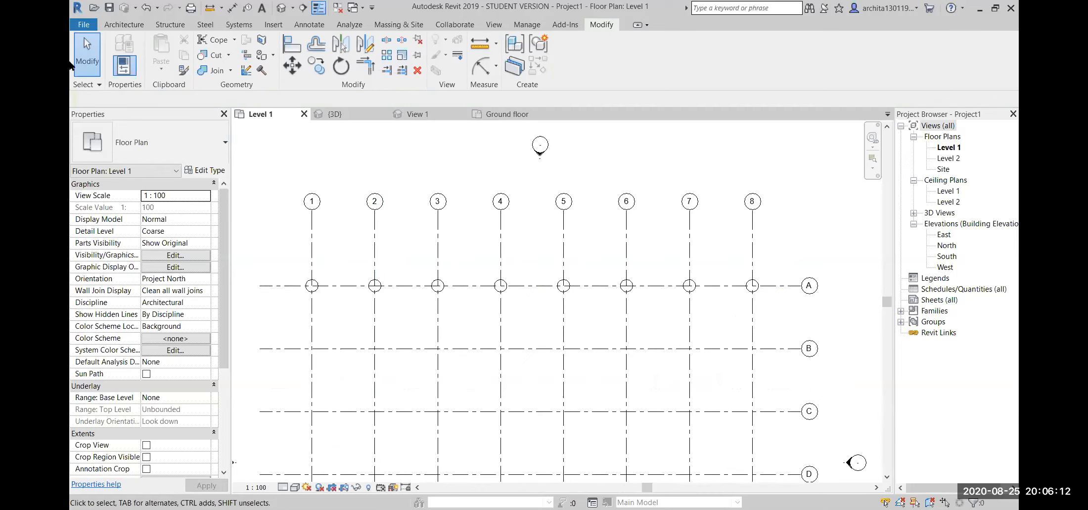
Step: Create a new family from the Metric Column.rft template
click(84, 25)
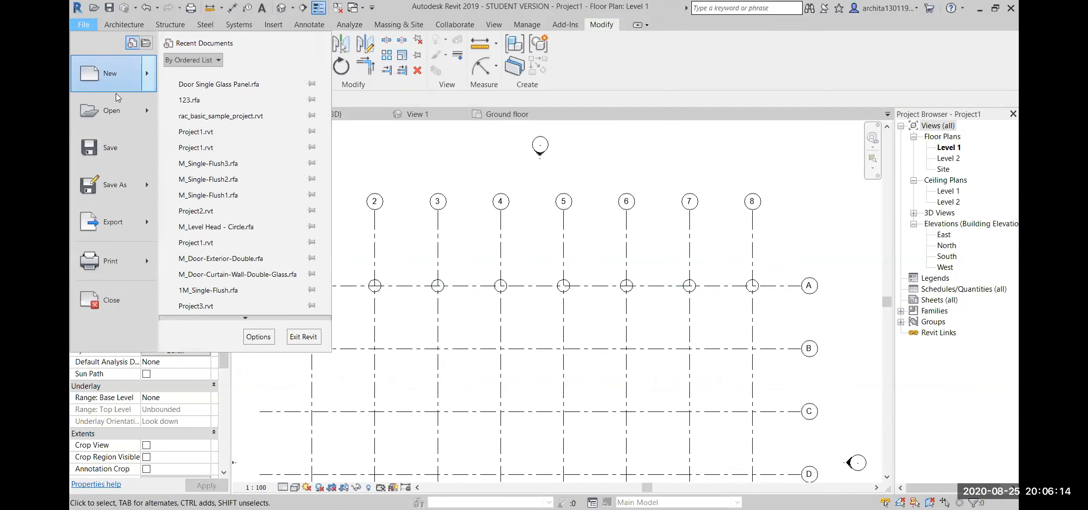
mouse_move(116, 80)
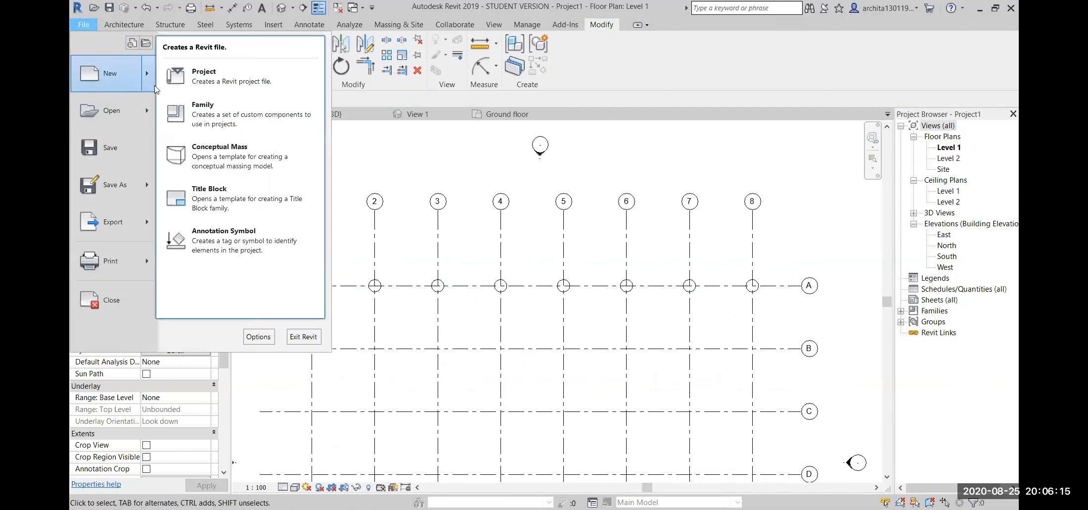
click(256, 117)
scroll(546, 251, down, 5)
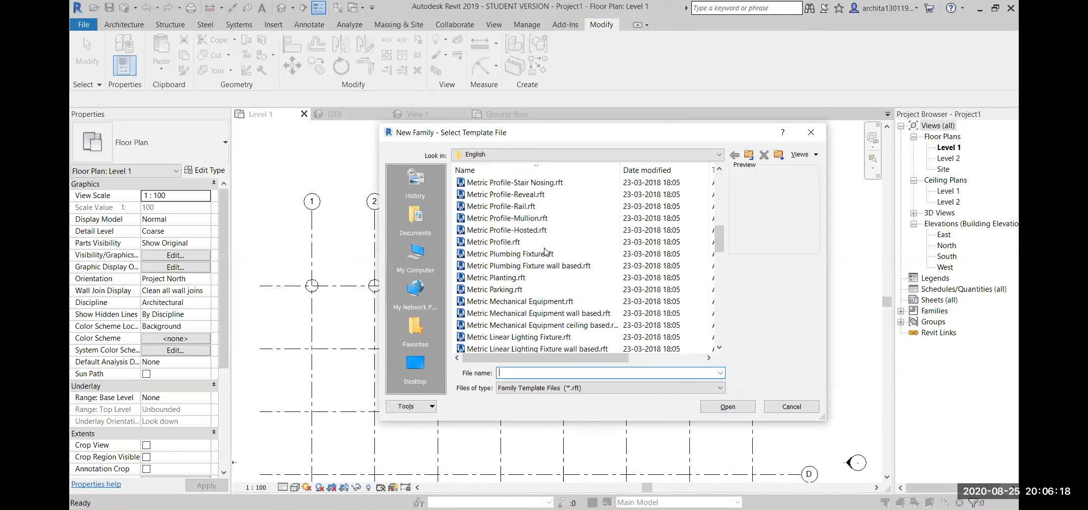
scroll(545, 251, down, 8)
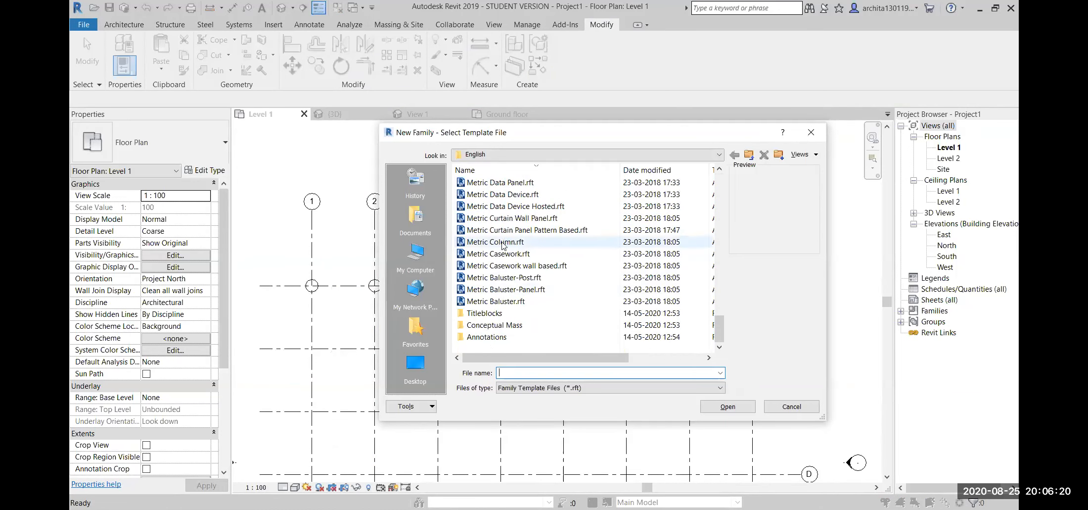
click(495, 242)
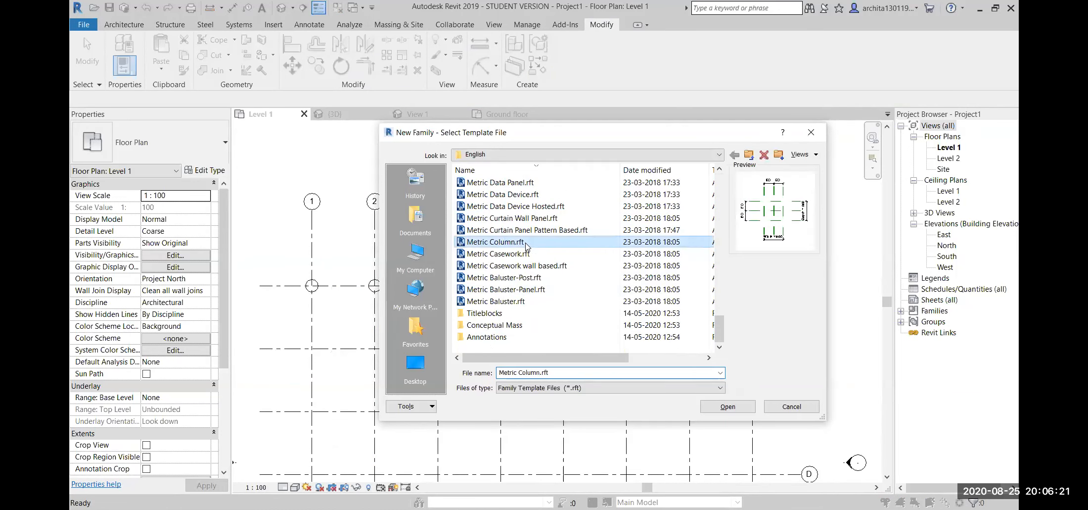
click(734, 407)
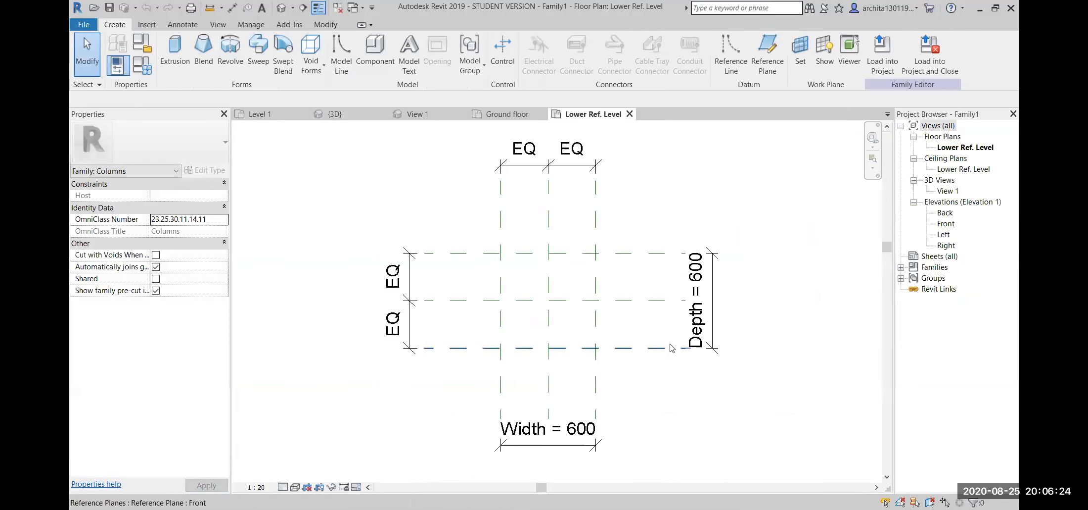
Step: Inspect the Center (Front/Back) reference plane in the Lower Ref. Level plan and open the Back elevation
middle_drag(627, 393, 626, 392)
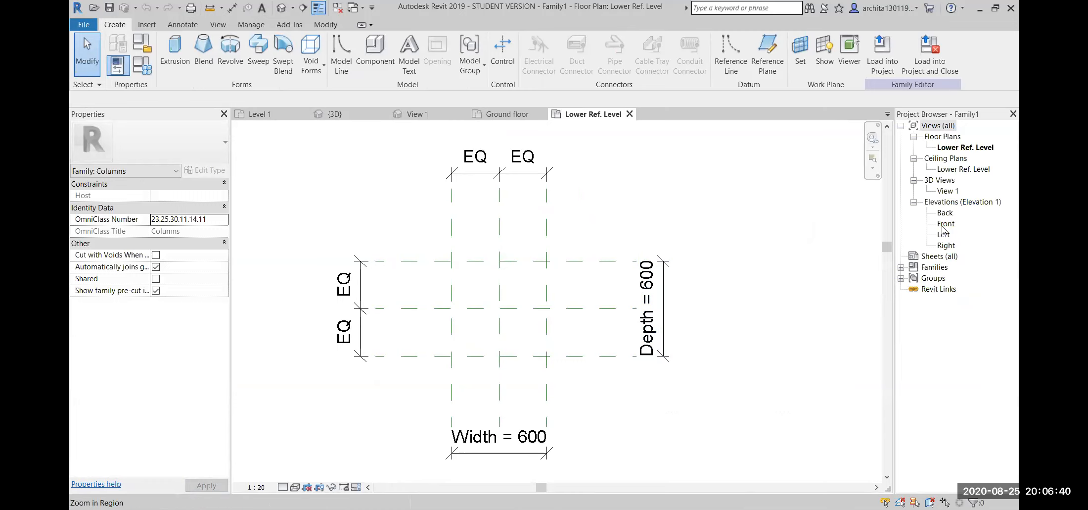
click(587, 356)
click(641, 195)
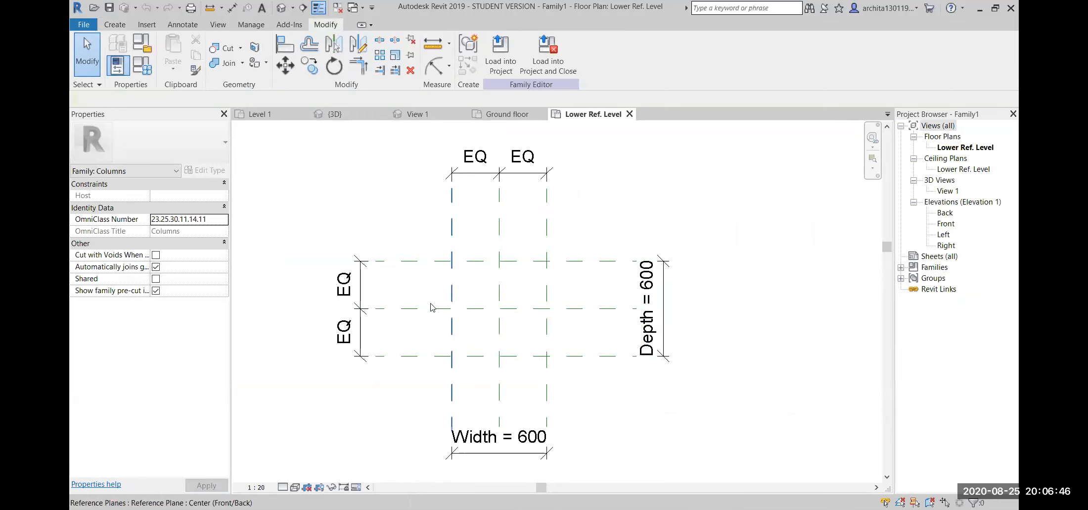
click(414, 310)
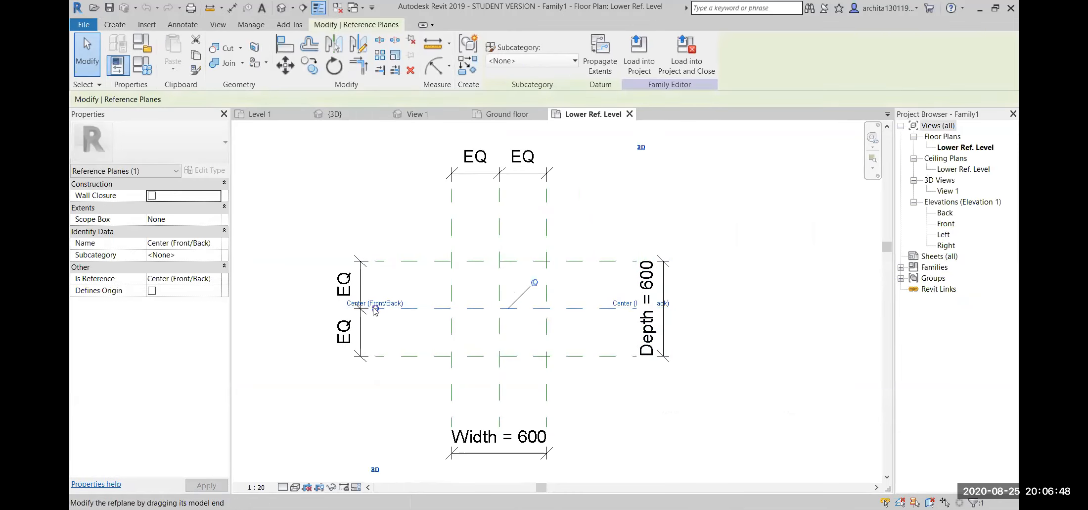
click(671, 404)
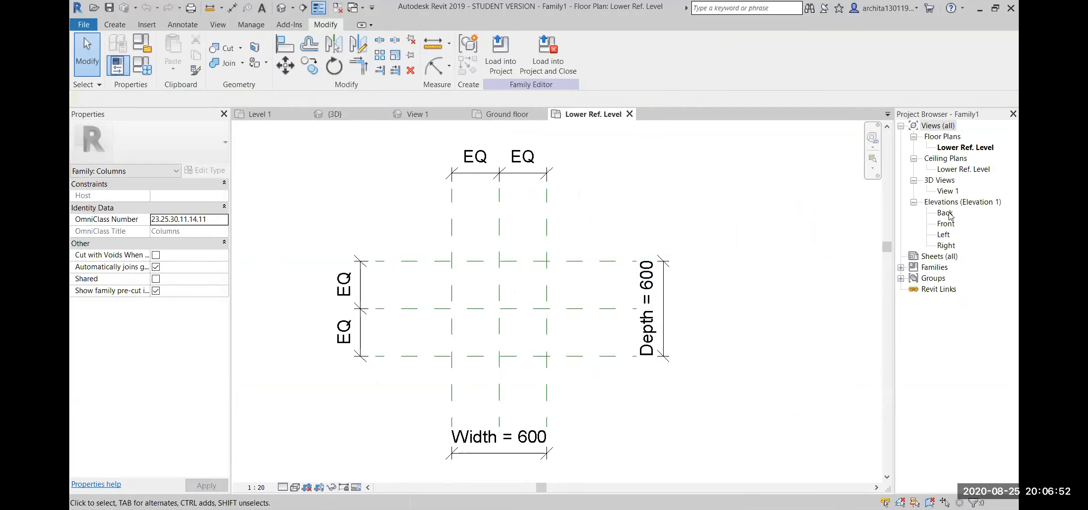
click(576, 309)
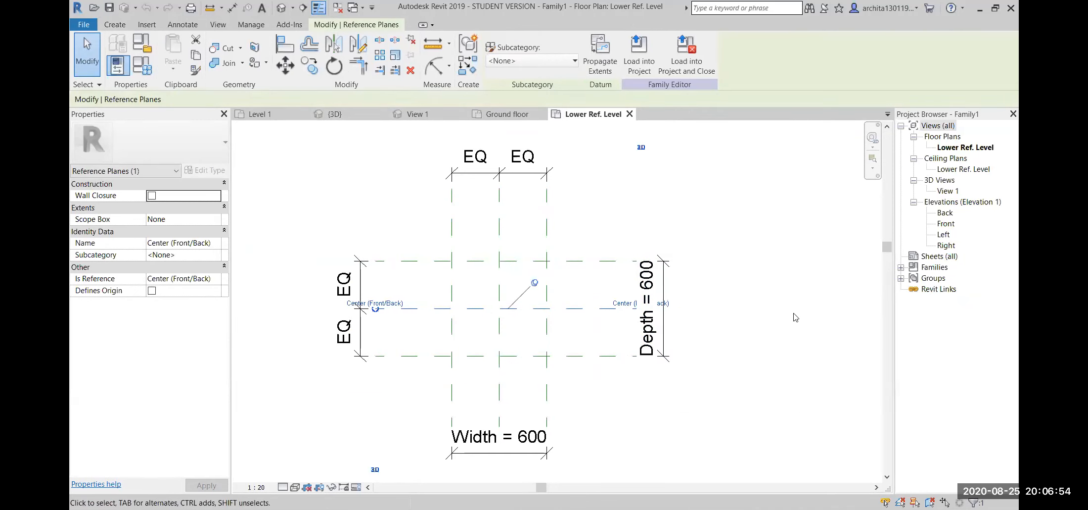
double_click(945, 213)
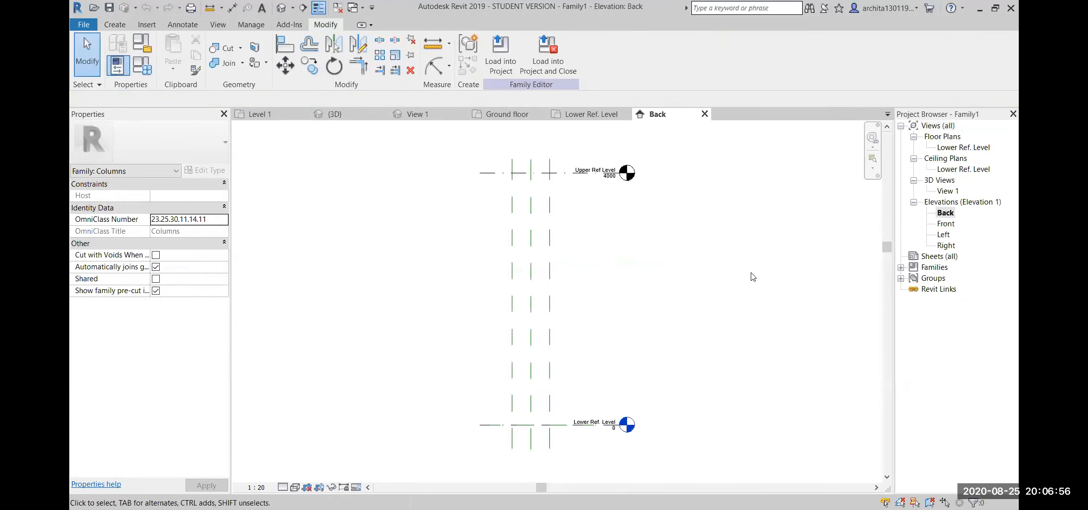
scroll(637, 301, up, 2)
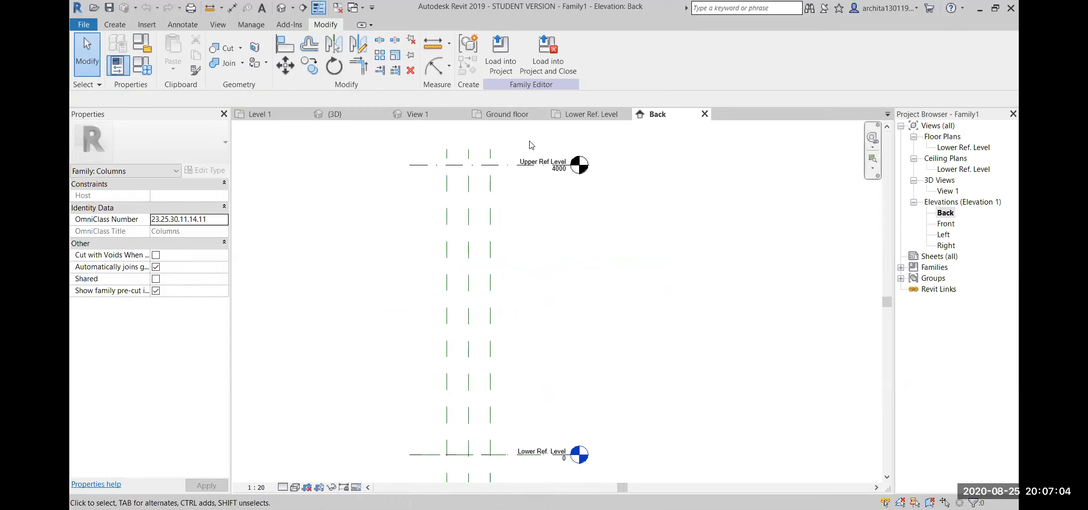
Step: Start a Revolve and set its work plane to Reference Plane : Center (Front/Back)
click(115, 26)
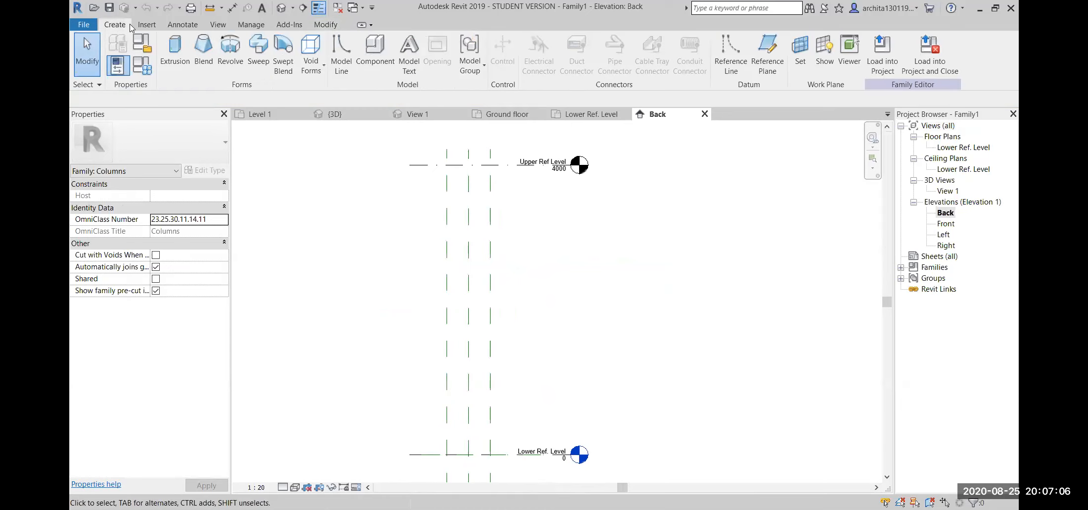
click(230, 49)
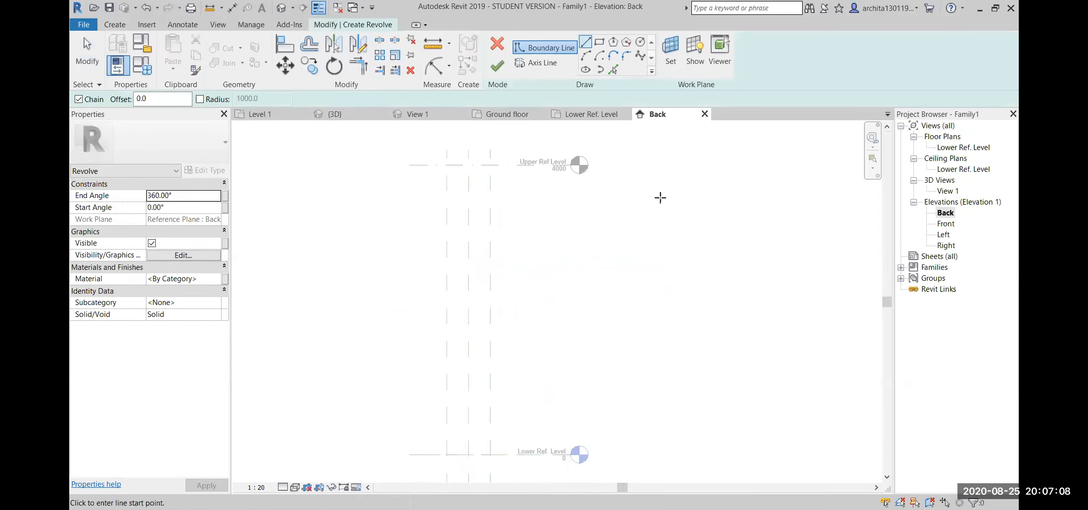
click(668, 55)
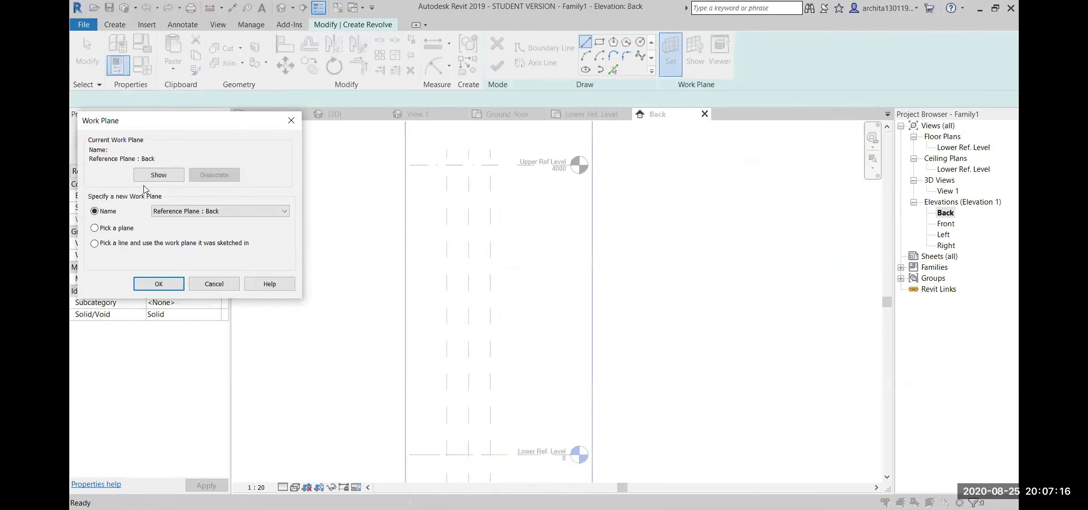
click(223, 214)
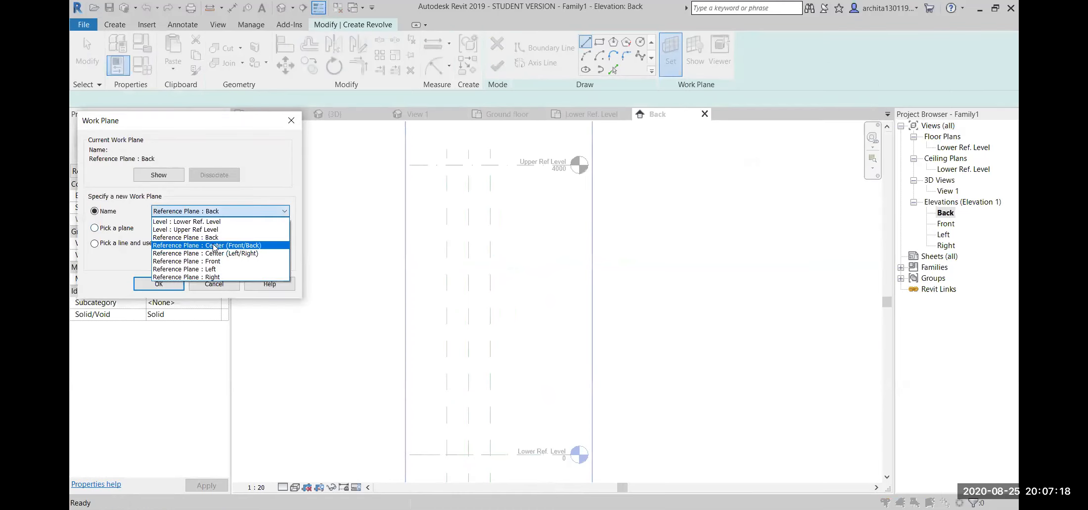
click(248, 246)
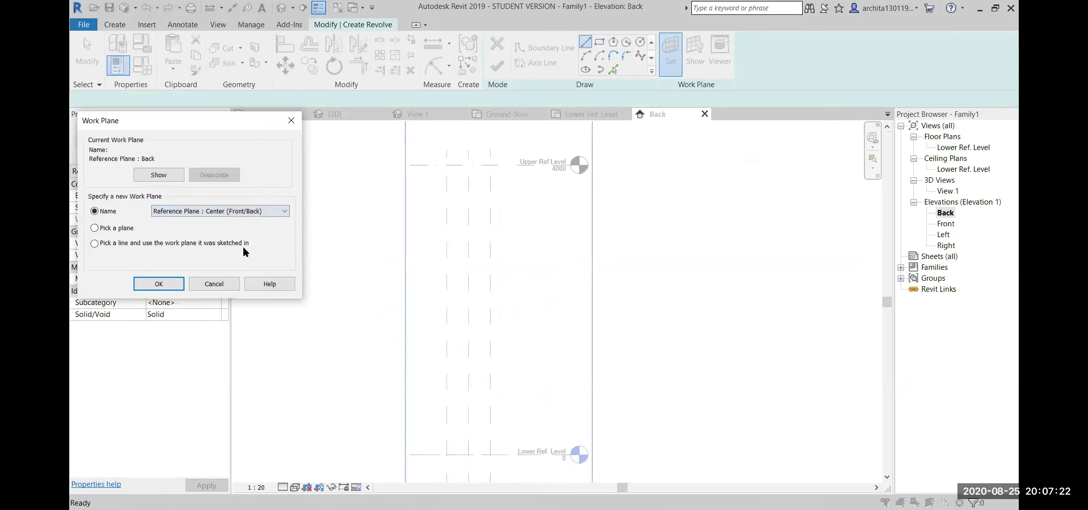
click(171, 284)
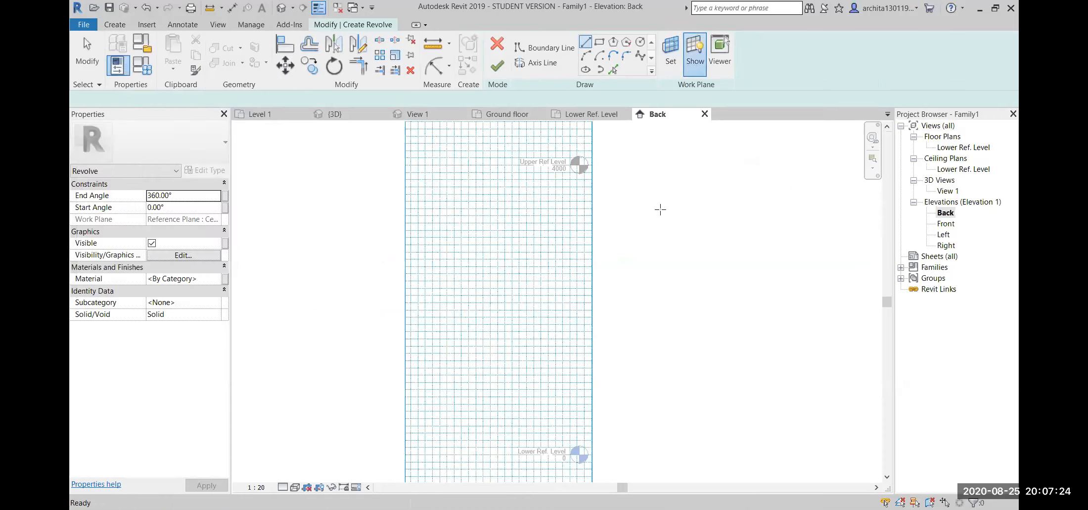
Step: Hide the work plane grid and create the revolve's axis line by picking the vertical centre reference plane
scroll(422, 186, up, 5)
scroll(498, 140, up, 4)
scroll(553, 309, down, 2)
middle_drag(567, 296, 496, 310)
scroll(523, 204, up, 1)
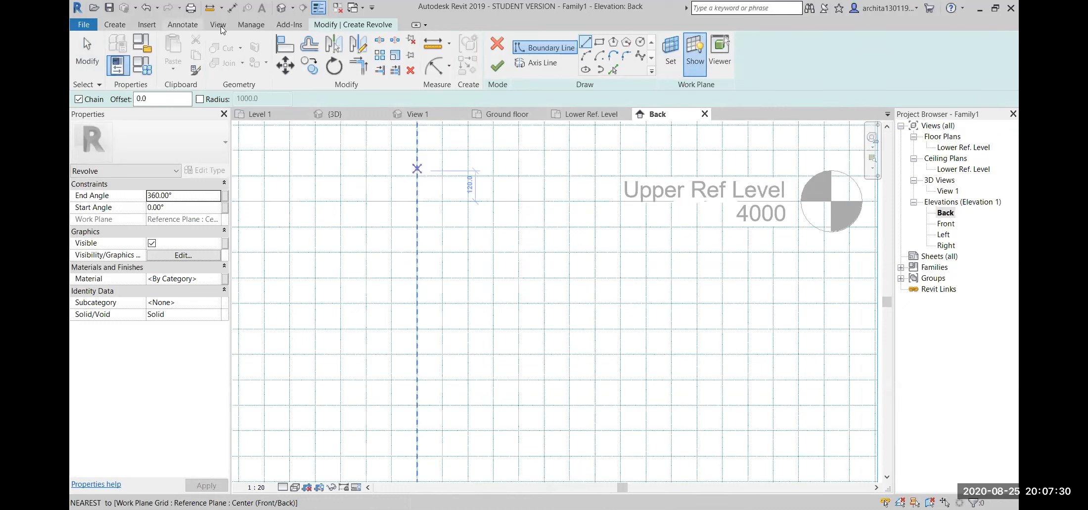
click(535, 63)
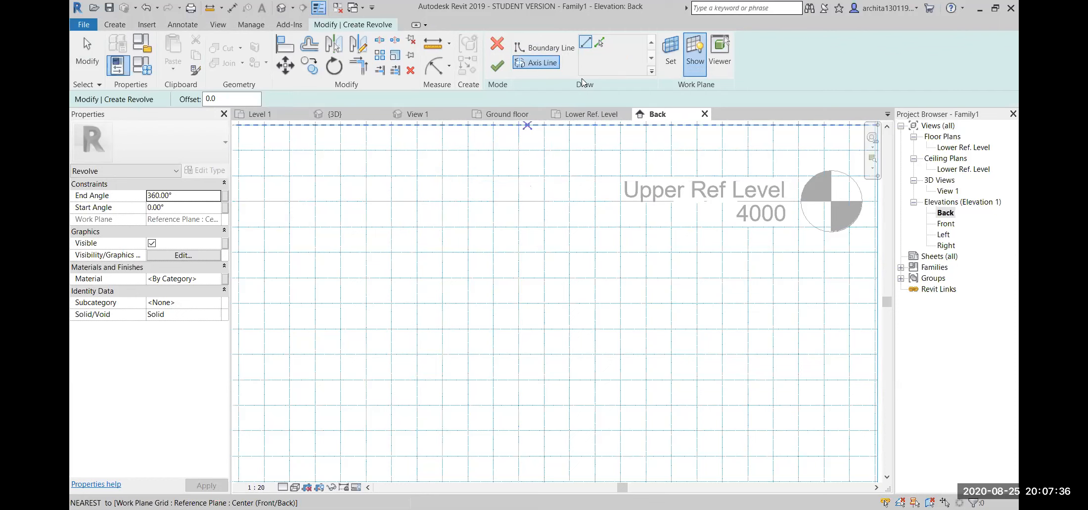
click(695, 52)
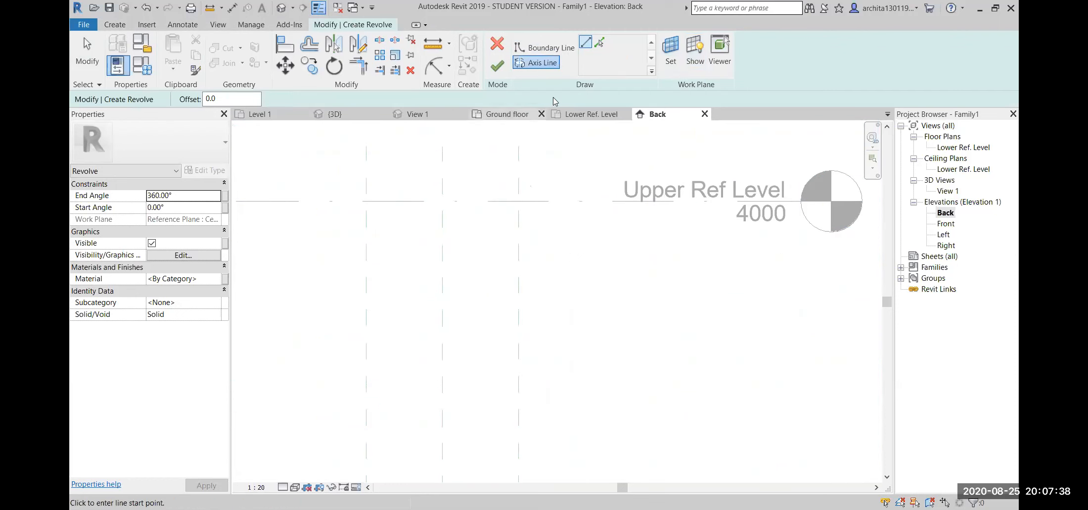
click(600, 42)
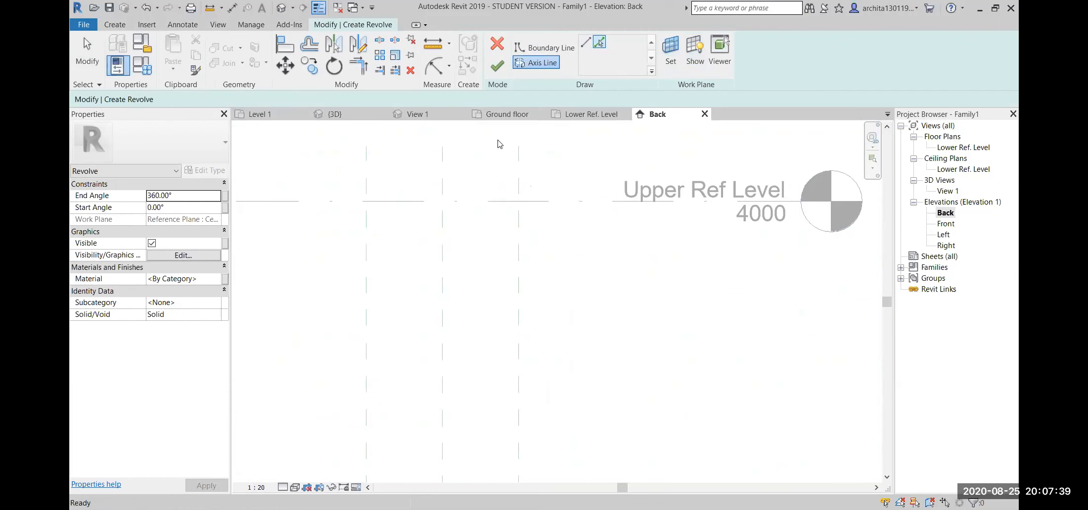
click(447, 184)
scroll(563, 330, down, 3)
scroll(578, 316, down, 4)
scroll(551, 255, up, 2)
scroll(550, 255, up, 3)
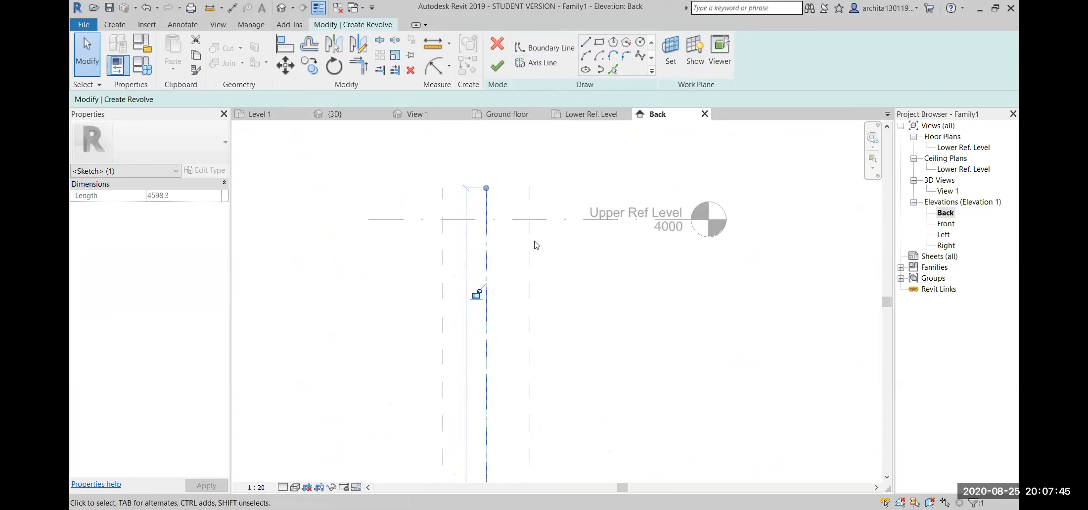
Step: Sketch the capital's stepped boundary from the axis along Upper Ref Level to the Left reference plane, 100 mm down, 80 mm in, down and another 40 mm in
click(545, 48)
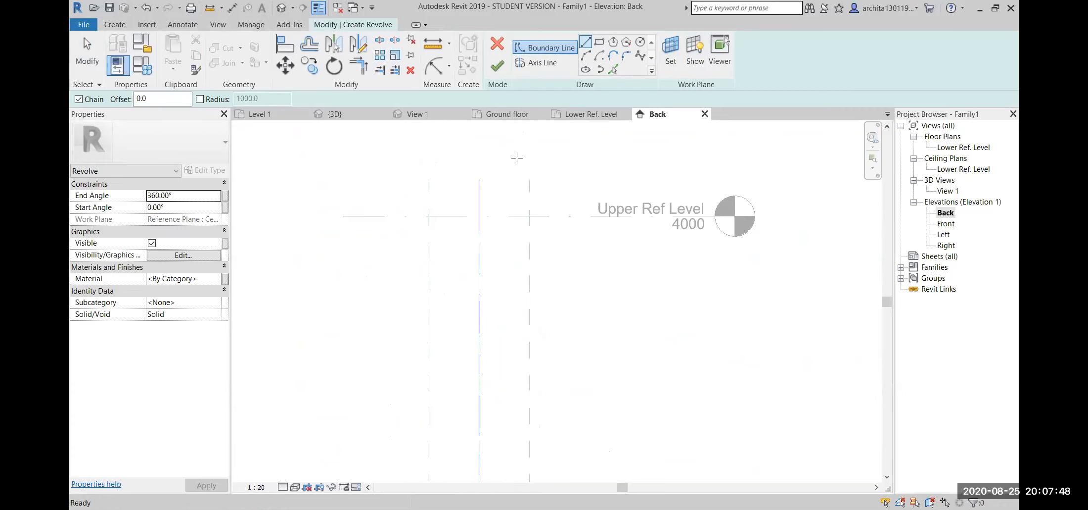
click(479, 216)
click(529, 215)
click(529, 233)
click(516, 232)
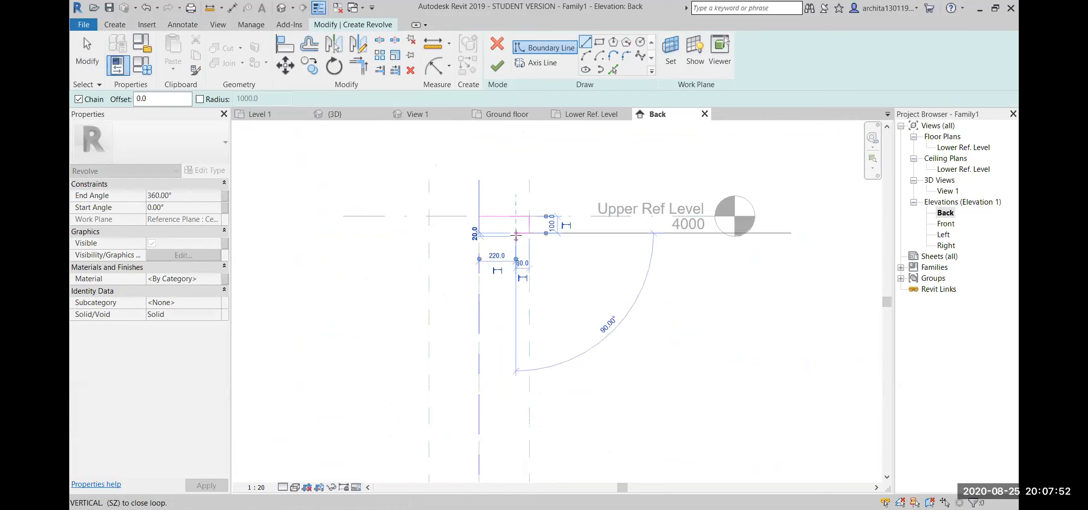
click(516, 246)
click(509, 246)
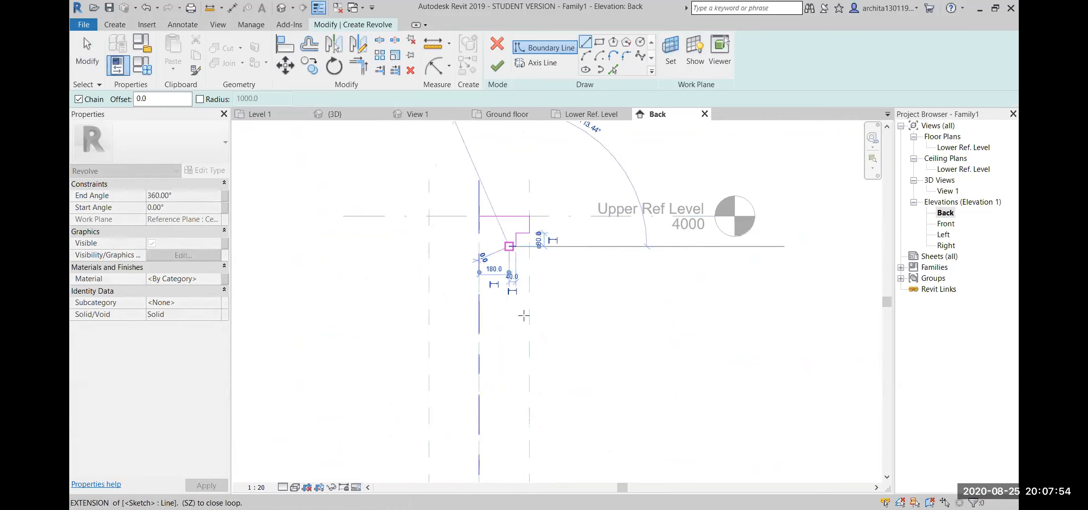
Step: Draw the shaft's bulging boundary arc from the capital down to about 320 mm above Lower Ref. Level, curving out to the Left reference plane
scroll(437, 137, down, 2)
click(586, 56)
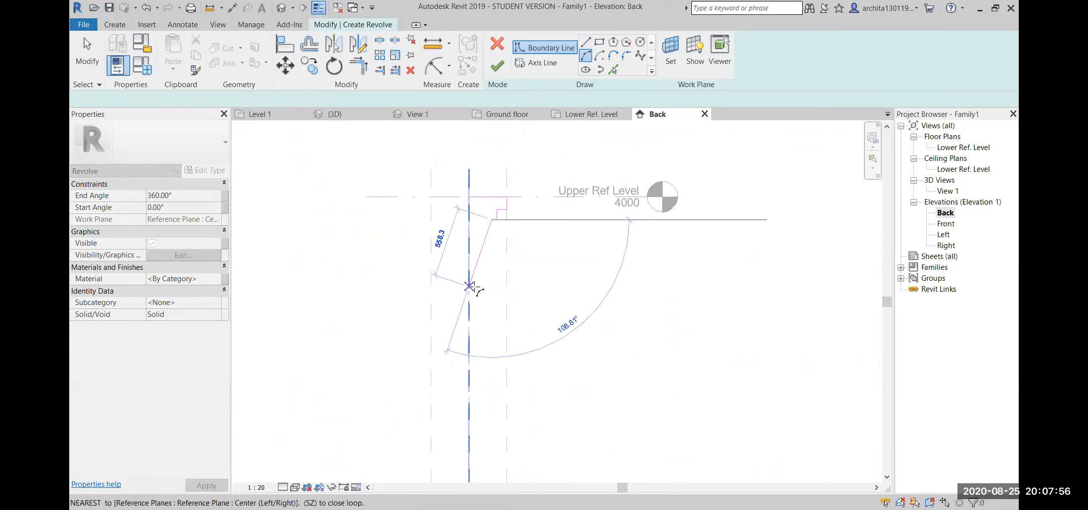
scroll(475, 287, down, 3)
middle_drag(505, 446, 505, 321)
scroll(490, 339, up, 2)
click(477, 350)
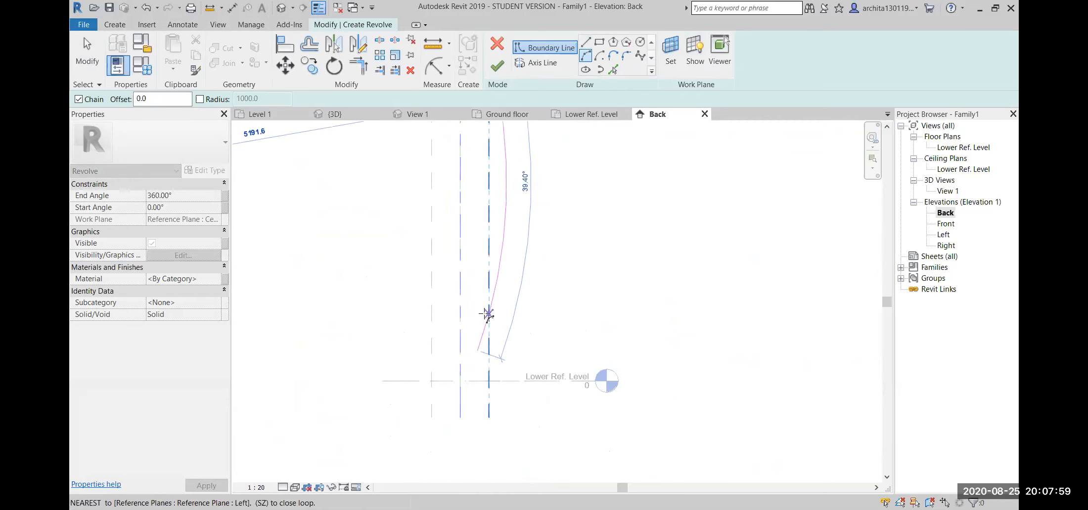
click(486, 183)
Step: Sketch the upper base ring with straight lines, about 120 mm out to the Left reference plane, down, back in and down to the next ring
click(586, 41)
scroll(457, 378, up, 3)
click(522, 321)
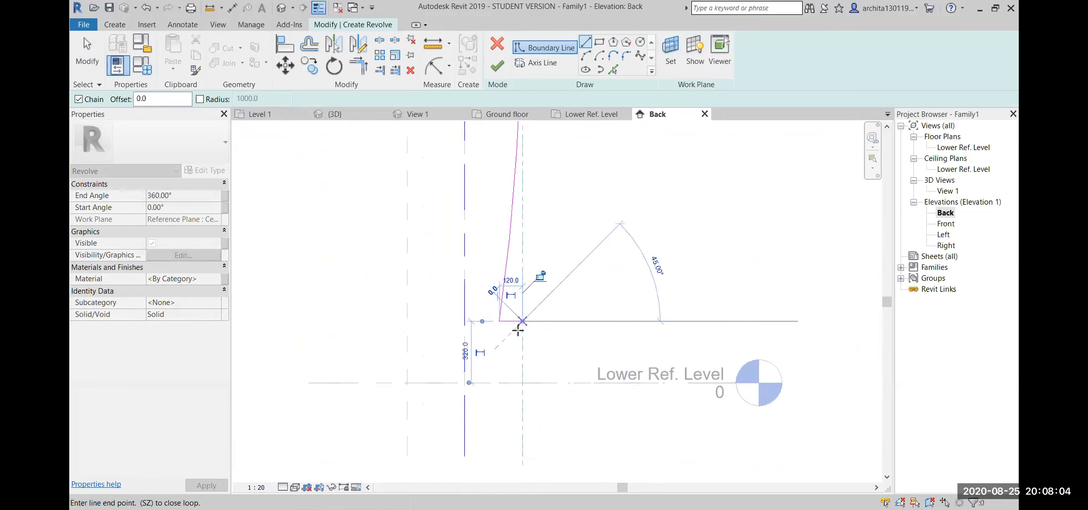
click(522, 340)
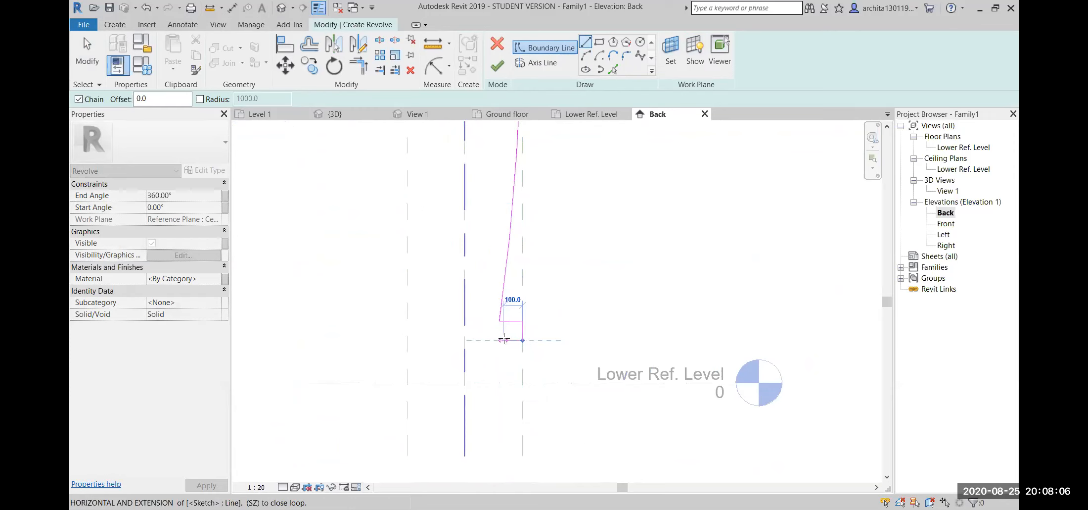
click(496, 340)
click(497, 351)
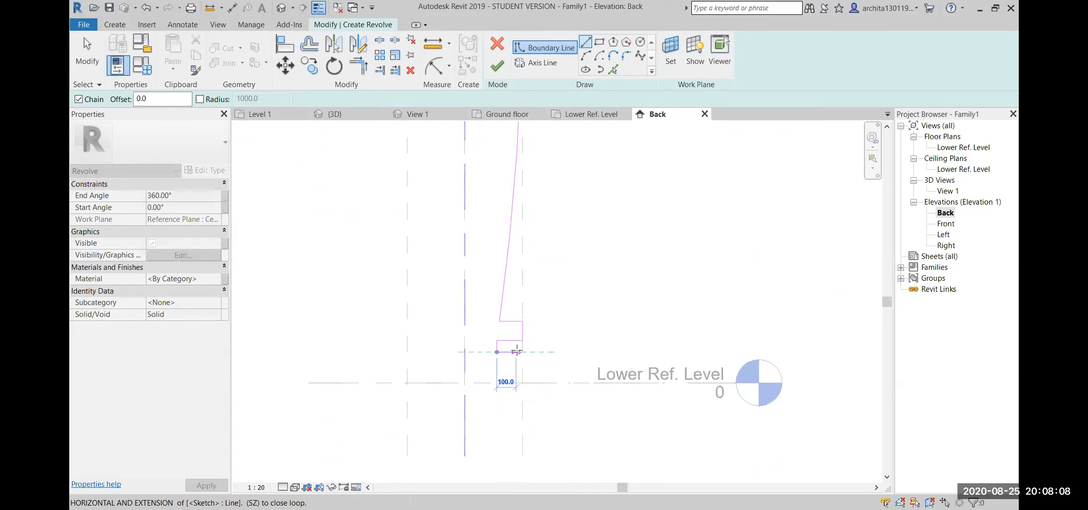
Step: Continue the boundary with two more base steps out to the Left reference plane, ending at the axis on Lower Ref. Level
click(522, 351)
click(522, 371)
click(496, 371)
click(497, 378)
click(523, 379)
click(524, 382)
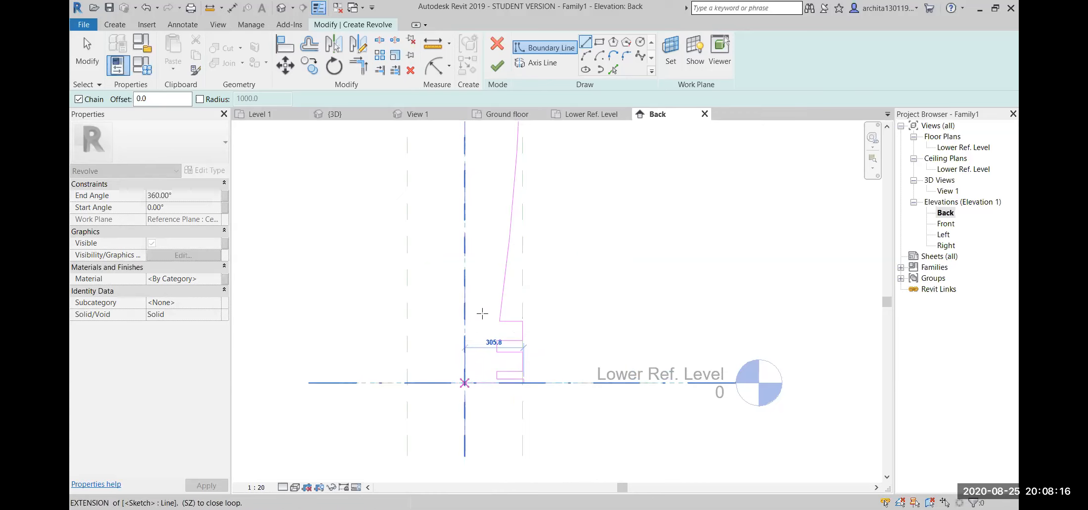
click(465, 382)
Step: Close the boundary along the axis up to Upper Ref Level and finish the revolve
scroll(482, 314, down, 2)
middle_drag(483, 248, 474, 464)
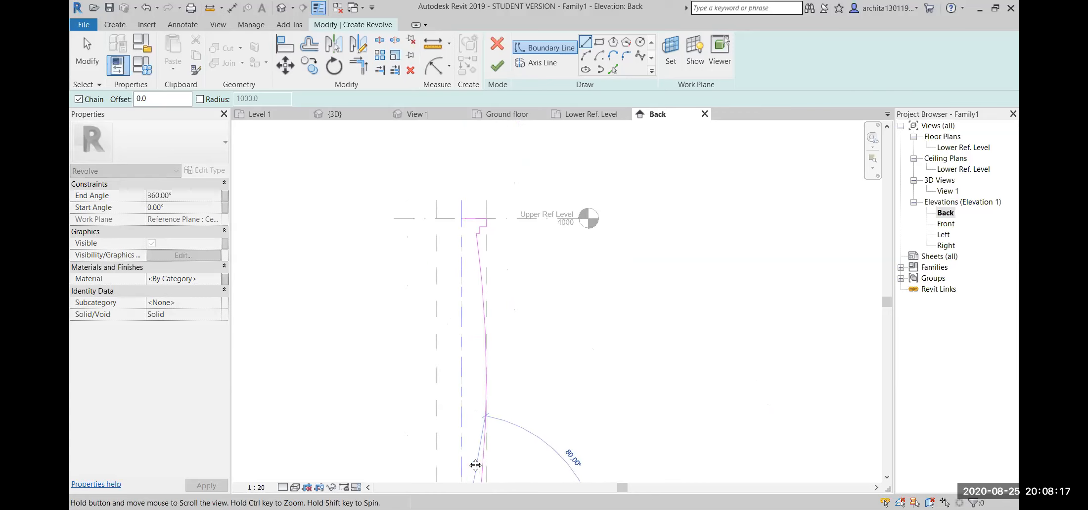
click(463, 219)
click(497, 65)
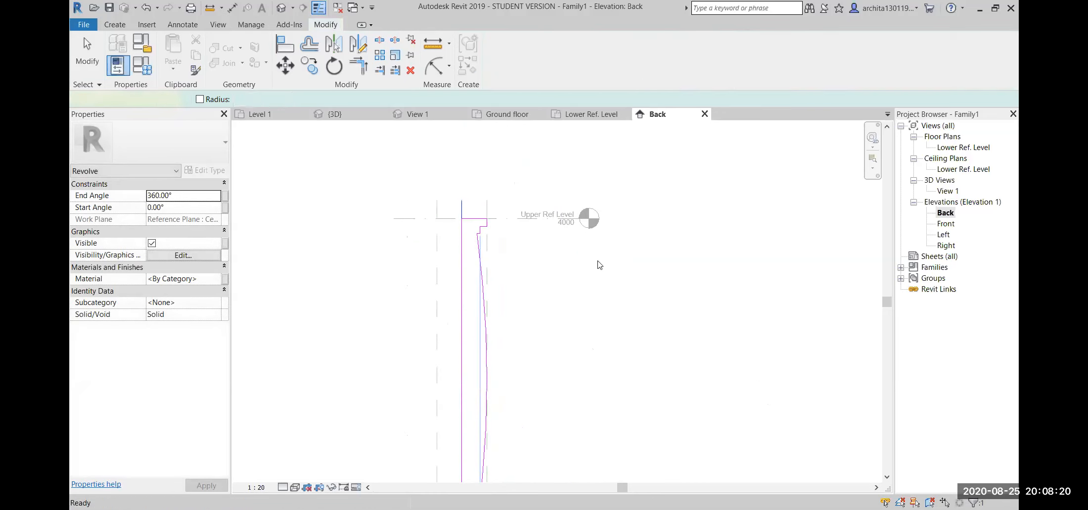
scroll(592, 316, down, 3)
scroll(588, 334, up, 1)
scroll(563, 302, up, 3)
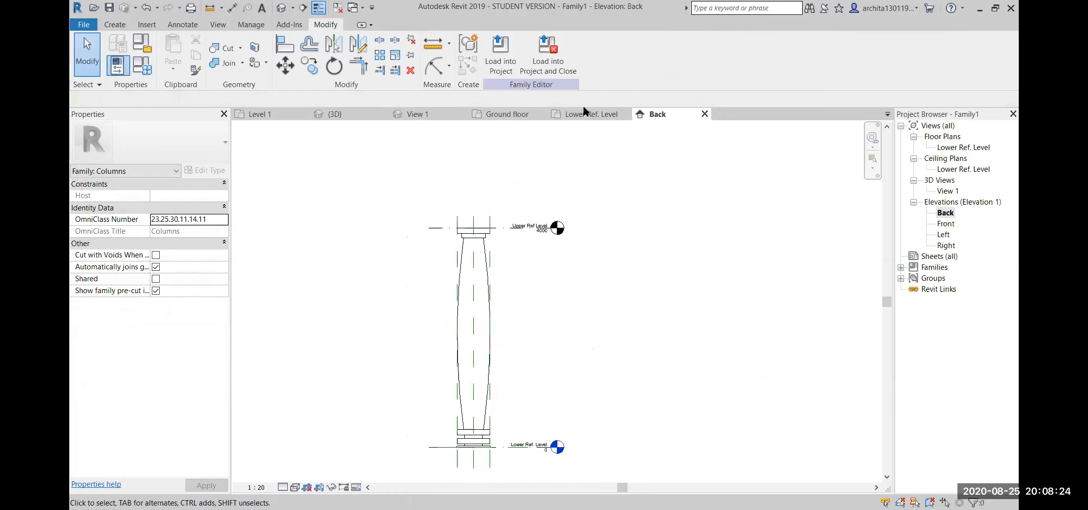
Step: Inspect the revolved column in the default 3D view and load the family into Project1
click(282, 7)
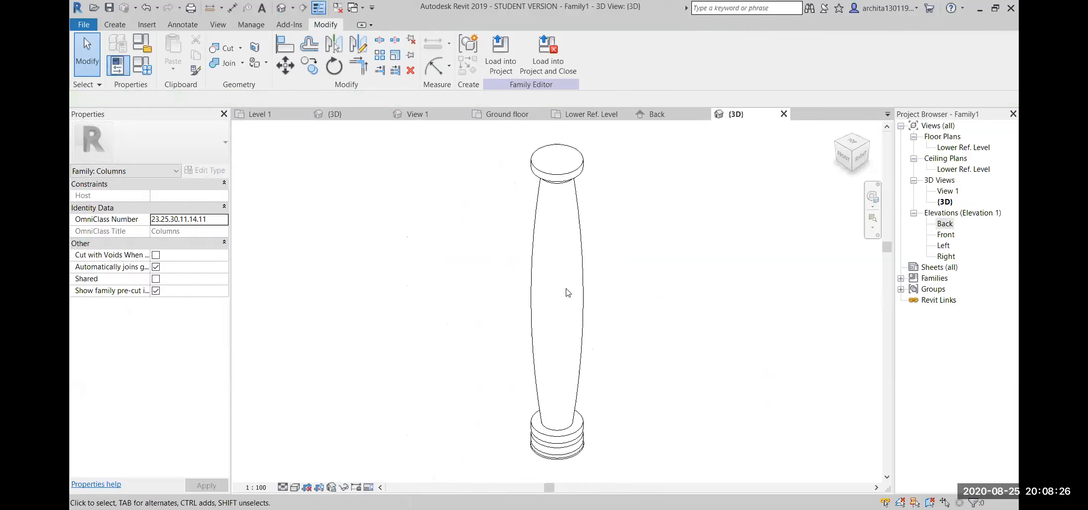
drag(607, 341, 544, 217)
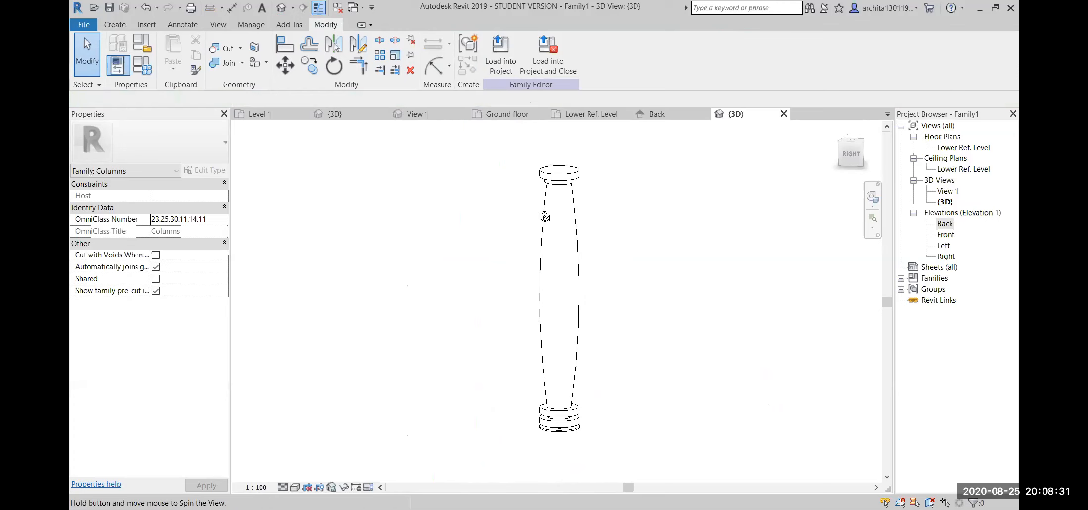
click(503, 64)
click(510, 351)
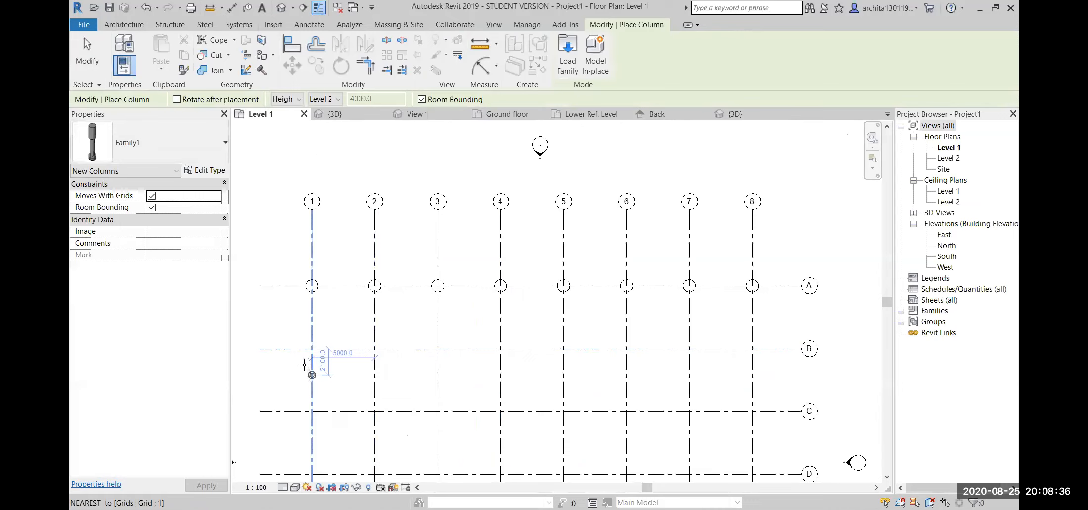
Step: Place Family1 columns on grid line B at its intersections with grids 1, 2, 3 and 4
scroll(306, 362, up, 5)
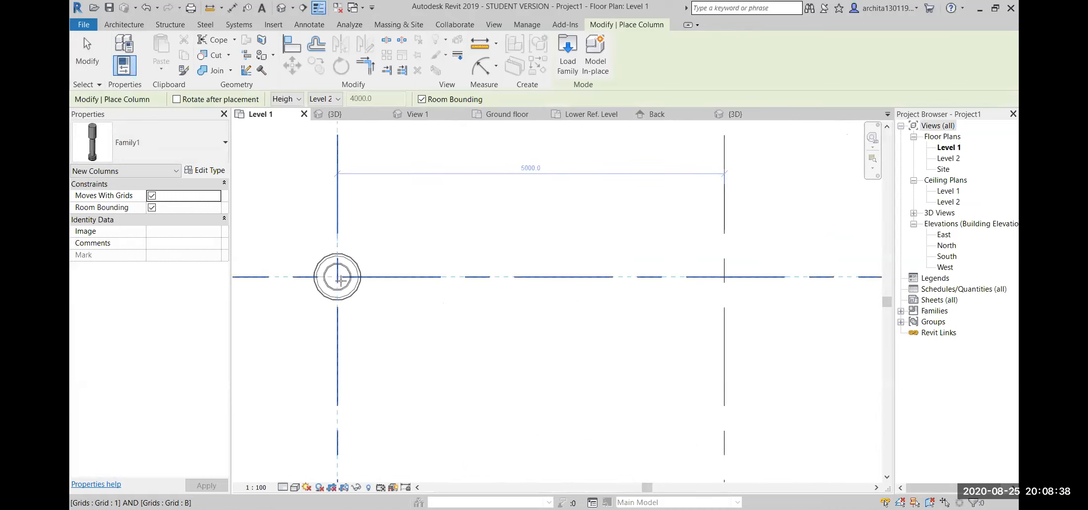
click(338, 277)
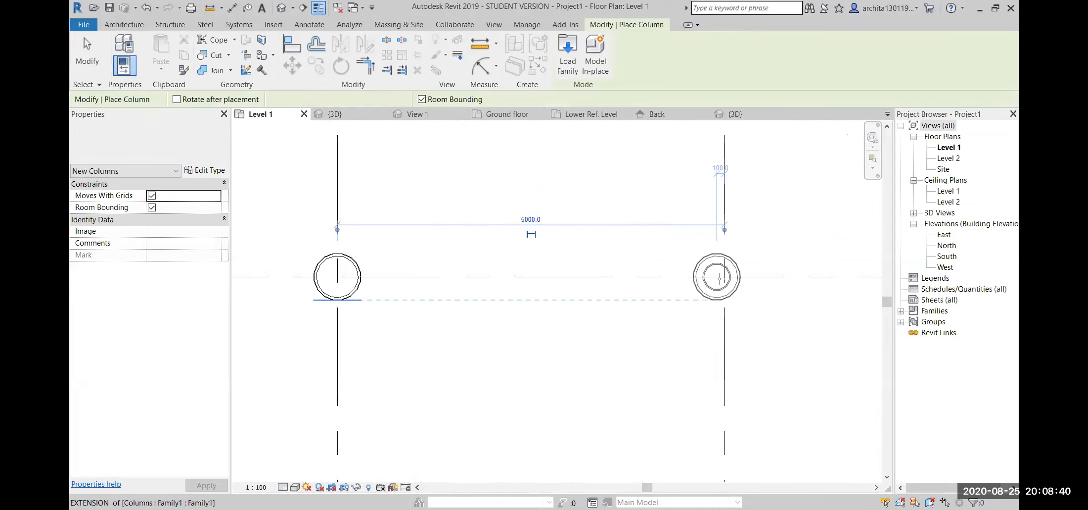
click(722, 279)
scroll(646, 363, down, 4)
middle_drag(654, 365, 289, 391)
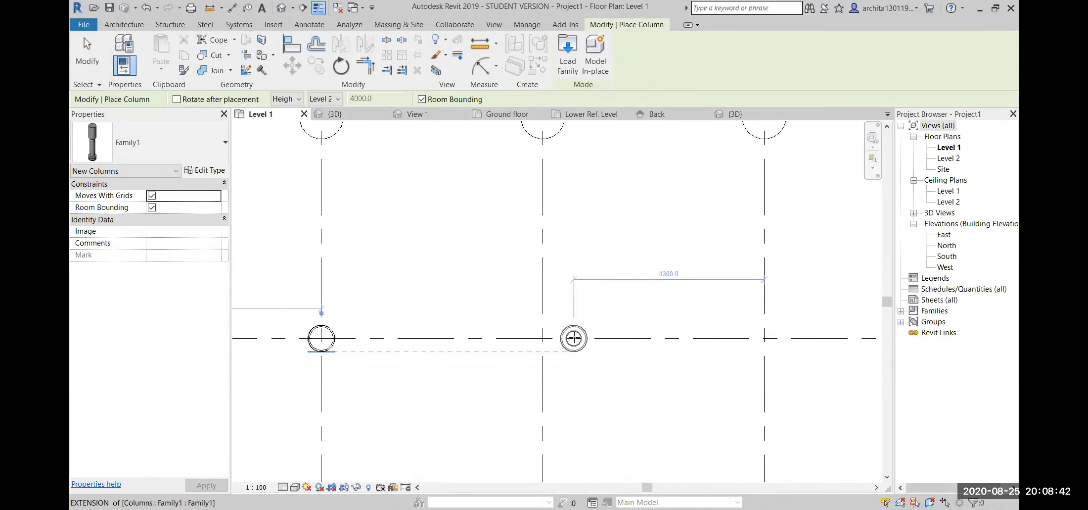
middle_drag(653, 372, 499, 384)
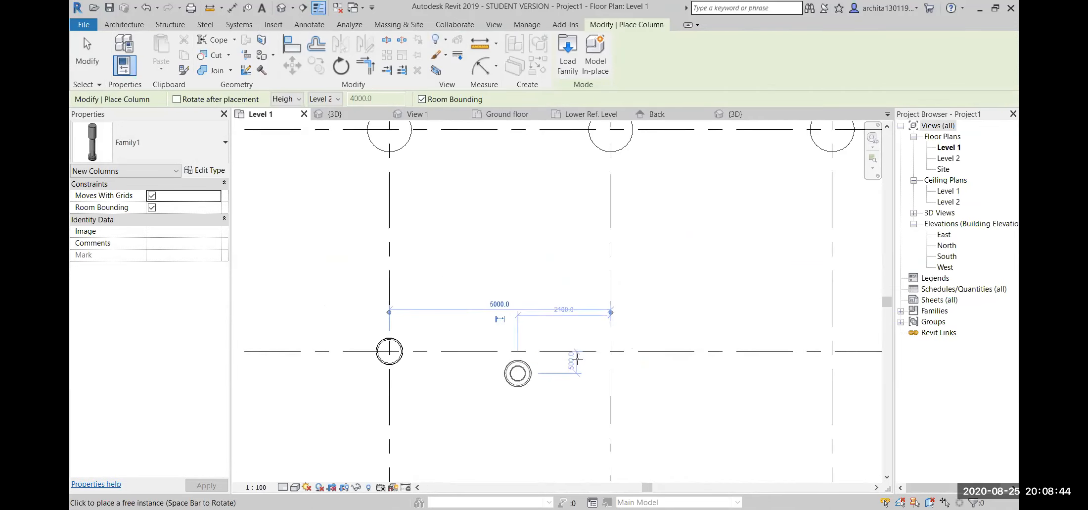
click(610, 351)
scroll(753, 416, down, 1)
Step: Place Family1 columns on grid line B at grids 5, 6, 7 and 8, and end column placement
middle_drag(753, 416, 523, 435)
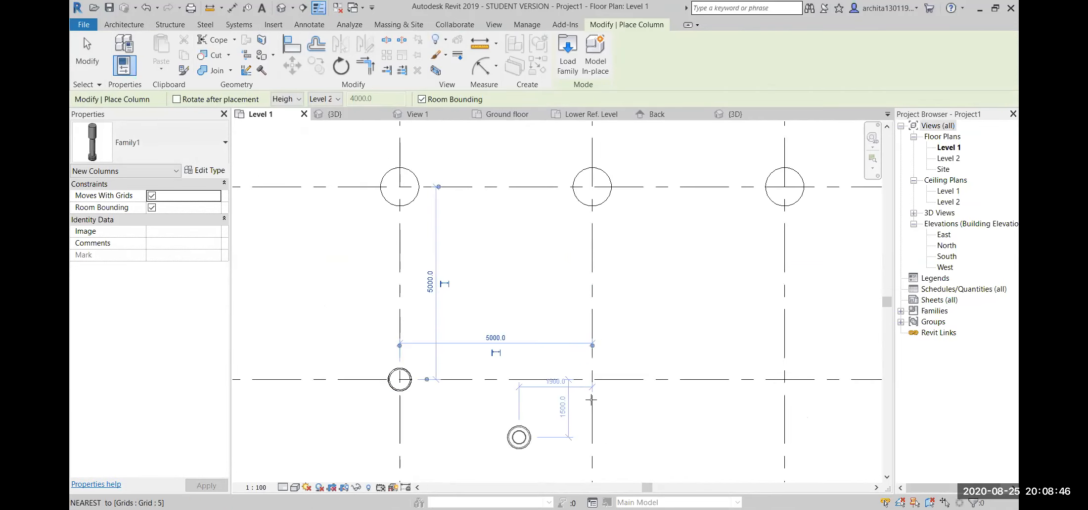
click(594, 380)
middle_drag(668, 418, 493, 437)
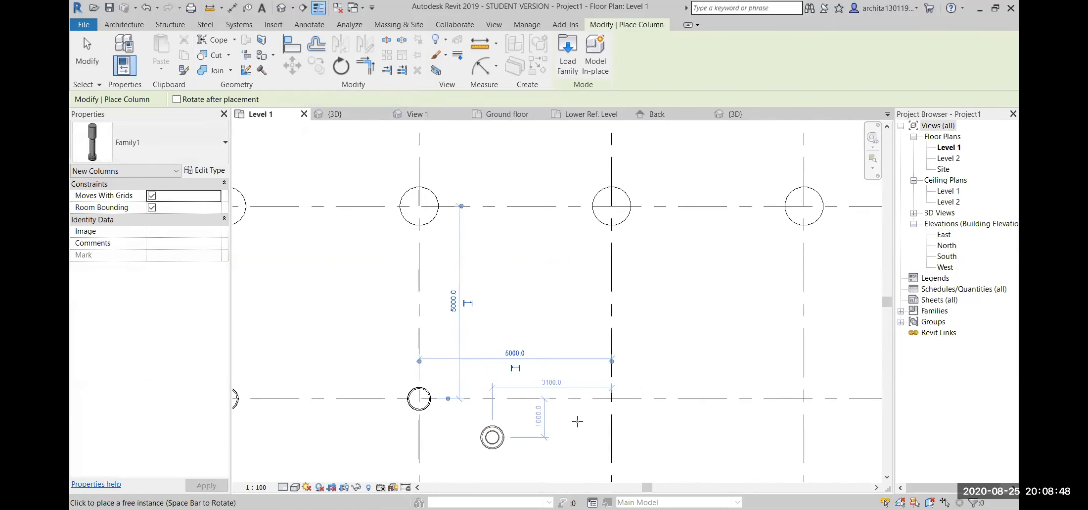
click(611, 396)
middle_drag(693, 426, 534, 441)
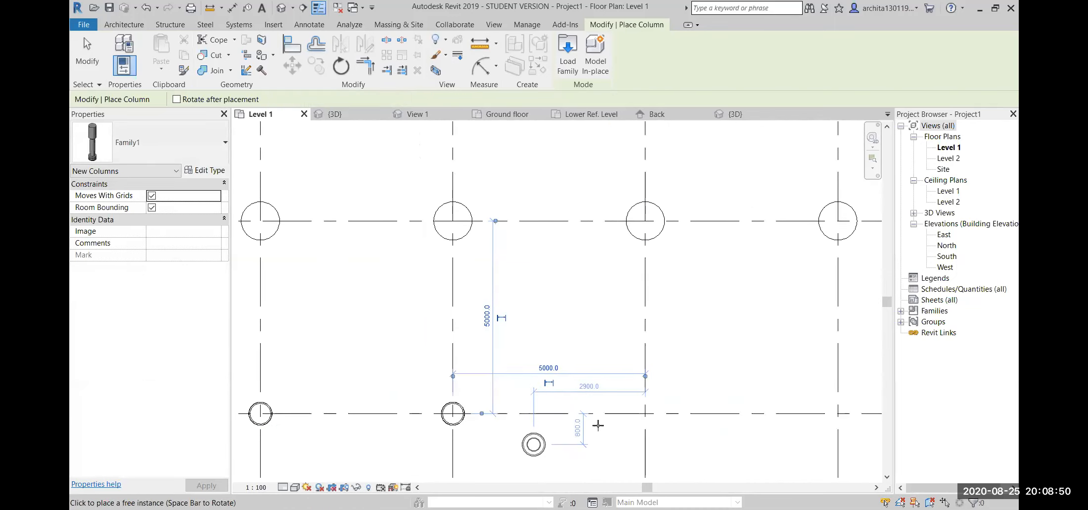
click(645, 415)
middle_drag(719, 433, 546, 461)
click(659, 437)
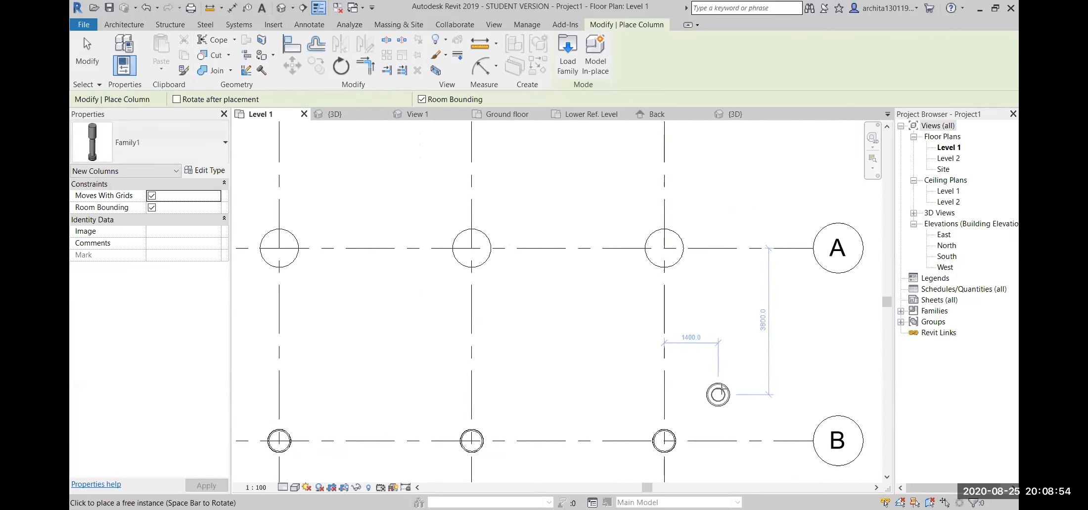
key(Escape)
key(Escape)
click(681, 270)
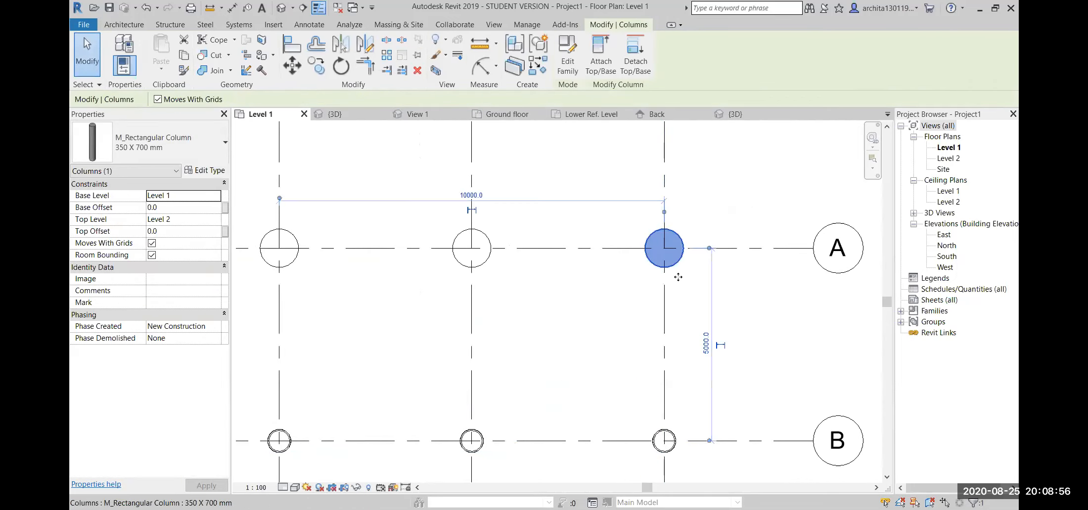
click(582, 323)
scroll(418, 394, down, 1)
middle_drag(418, 394, 751, 282)
middle_drag(384, 327, 715, 330)
scroll(586, 323, up, 1)
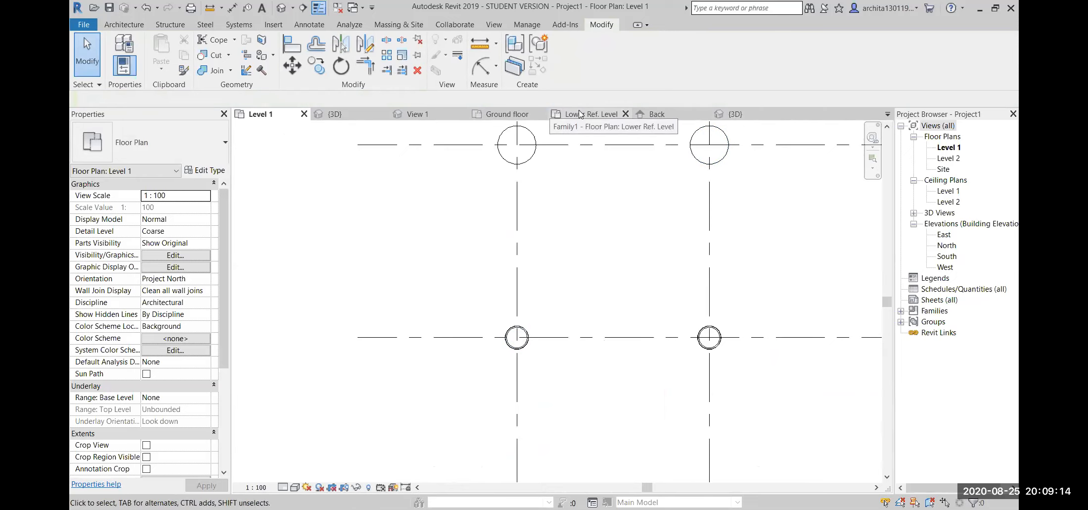
Step: Review the Center (Front/Back) reference plane in Family1's Lower Ref. Level plan and return to the Back elevation
click(669, 113)
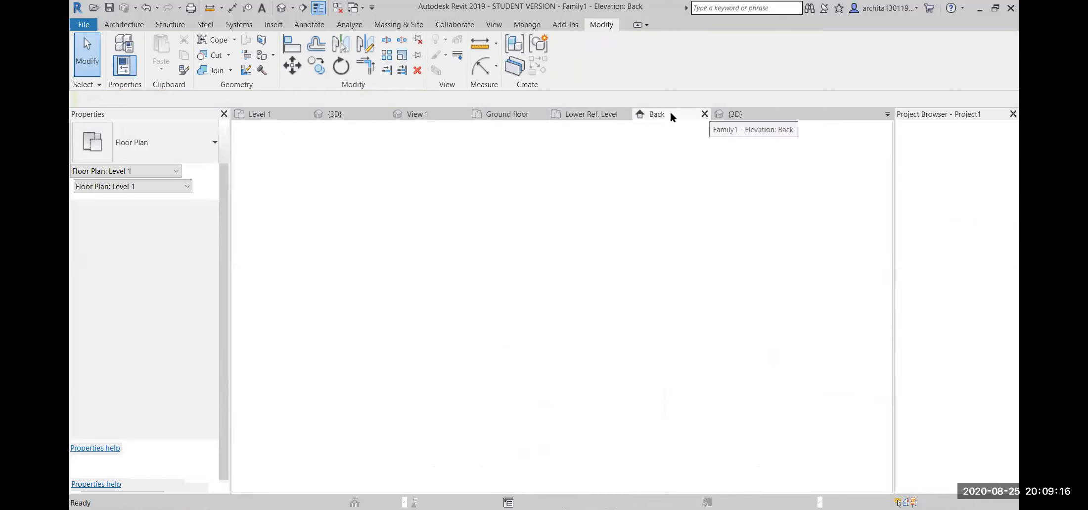
scroll(497, 312, up, 2)
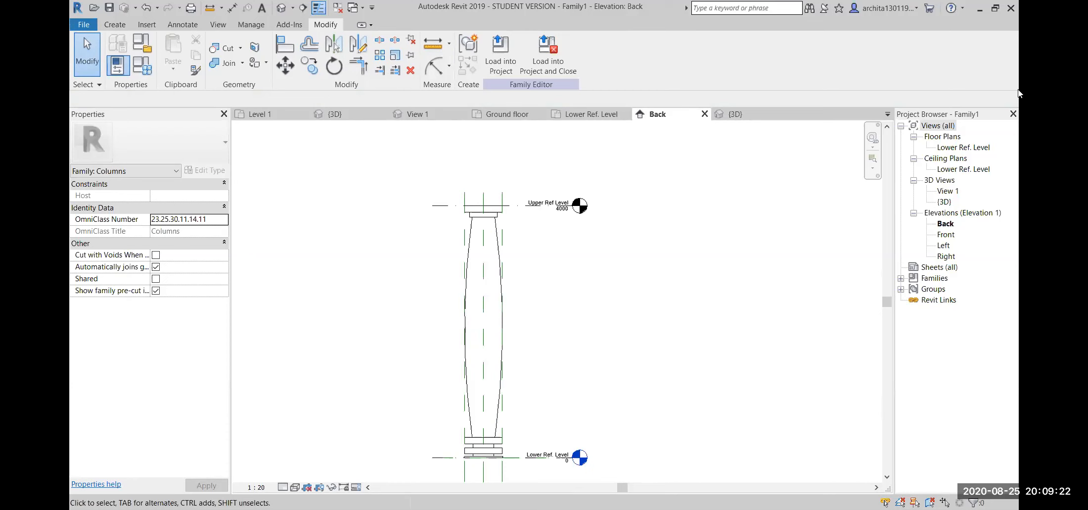
double_click(961, 148)
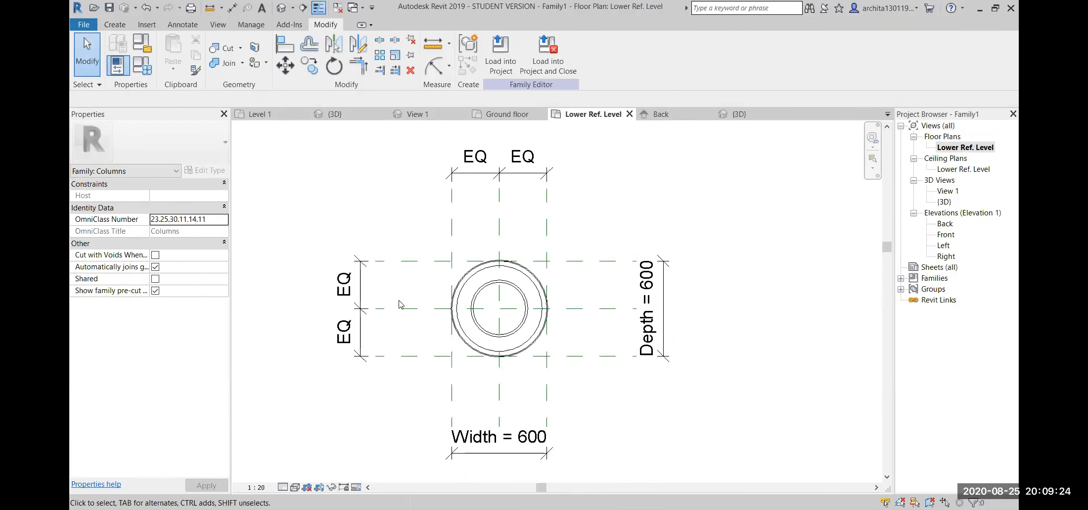
click(384, 309)
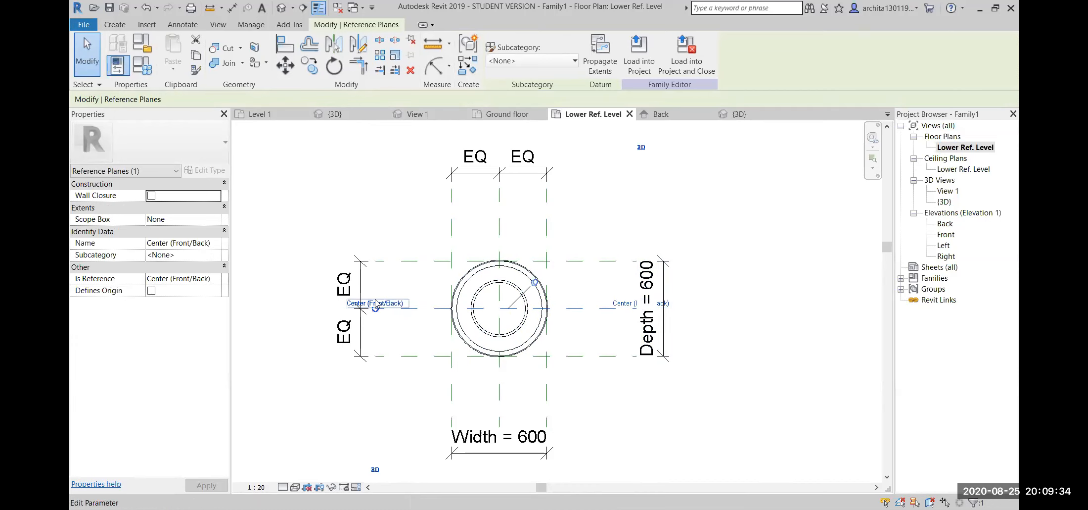
key(Escape)
double_click(945, 223)
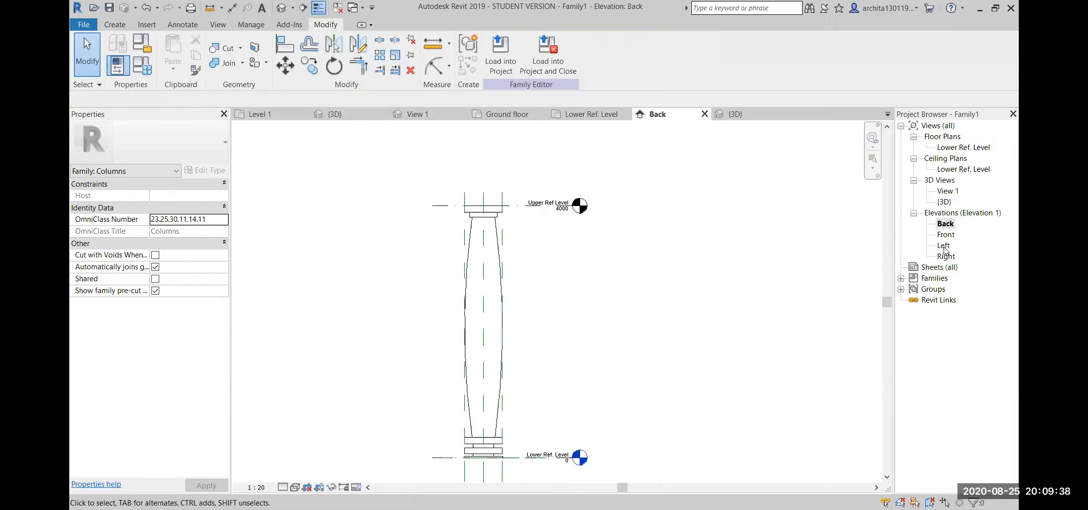
scroll(511, 265, up, 1)
middle_drag(511, 265, 503, 236)
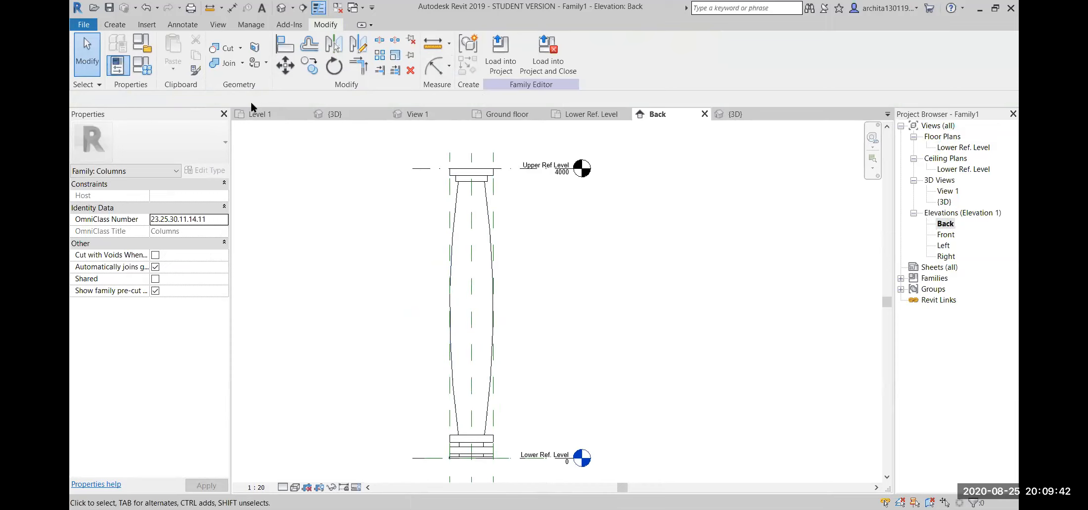
click(113, 25)
click(230, 49)
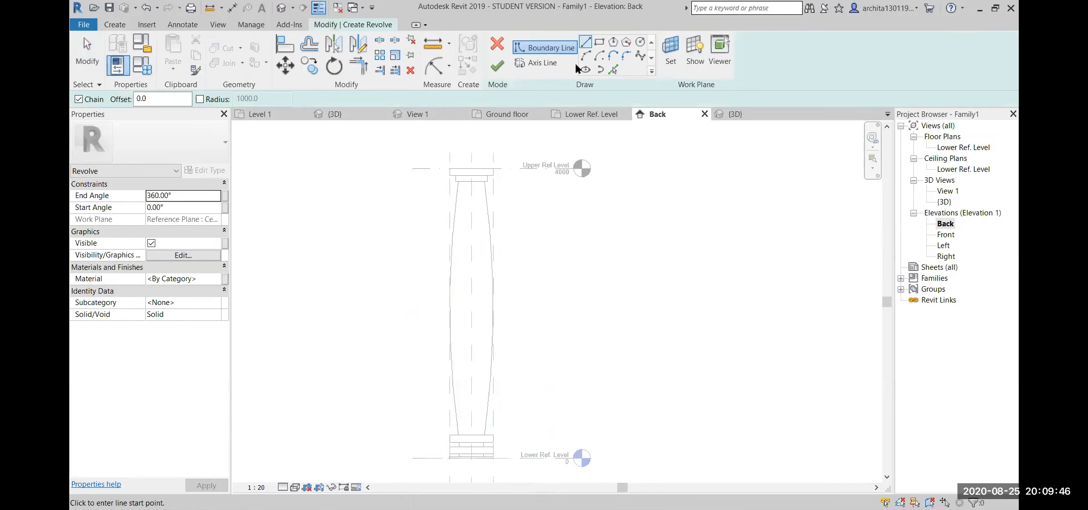
click(673, 54)
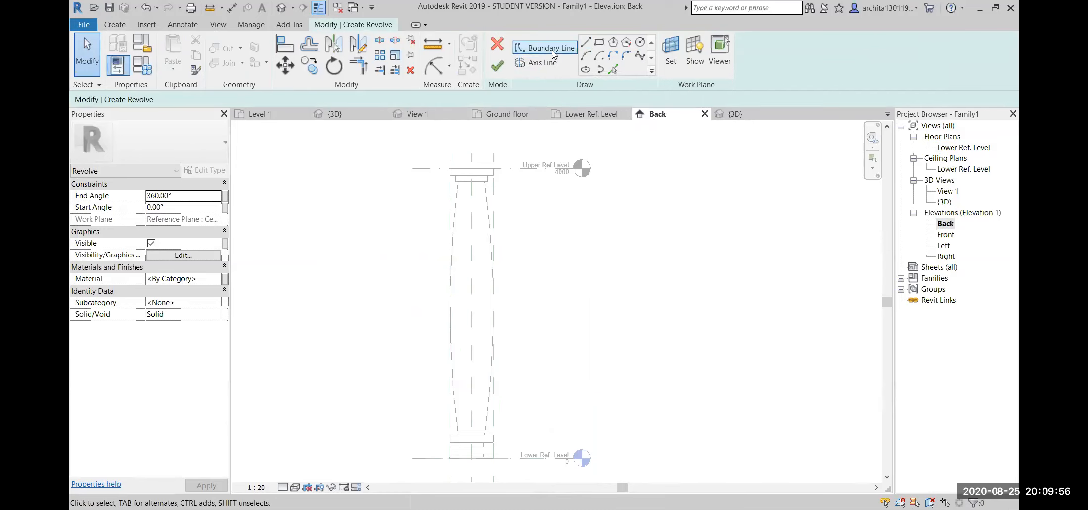
click(497, 69)
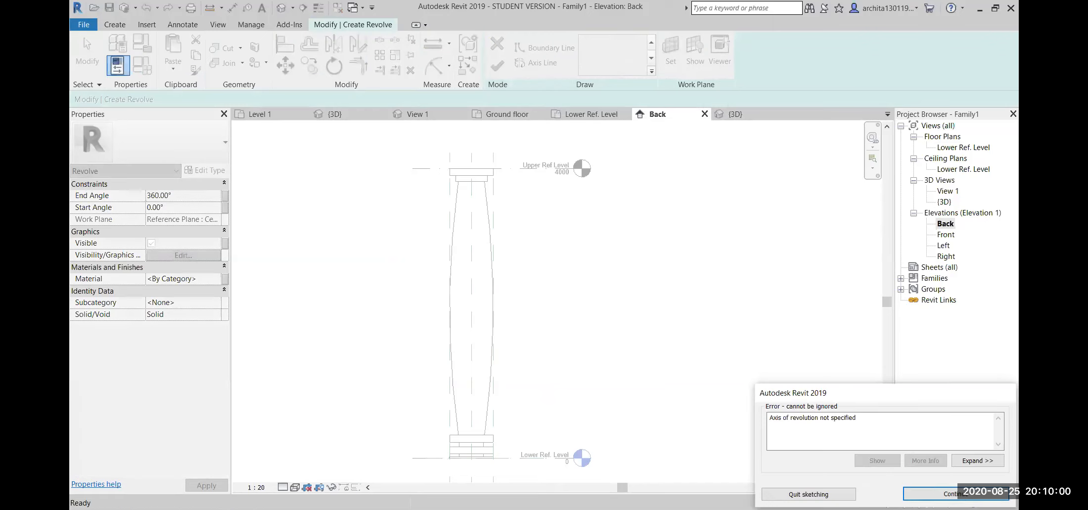
click(808, 493)
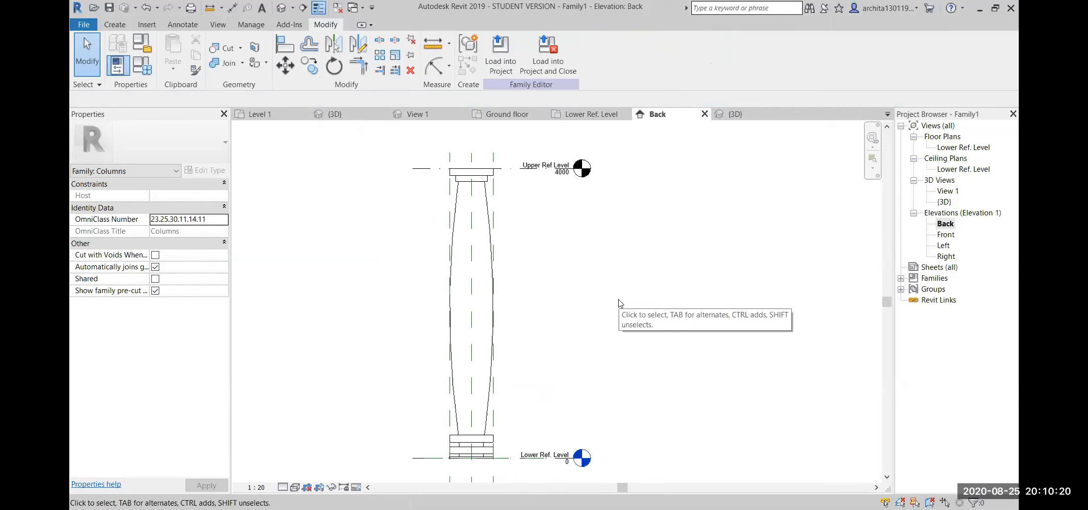
Step: Start a new family and browse the English template folder for the Metric Column template
click(81, 25)
mouse_move(110, 73)
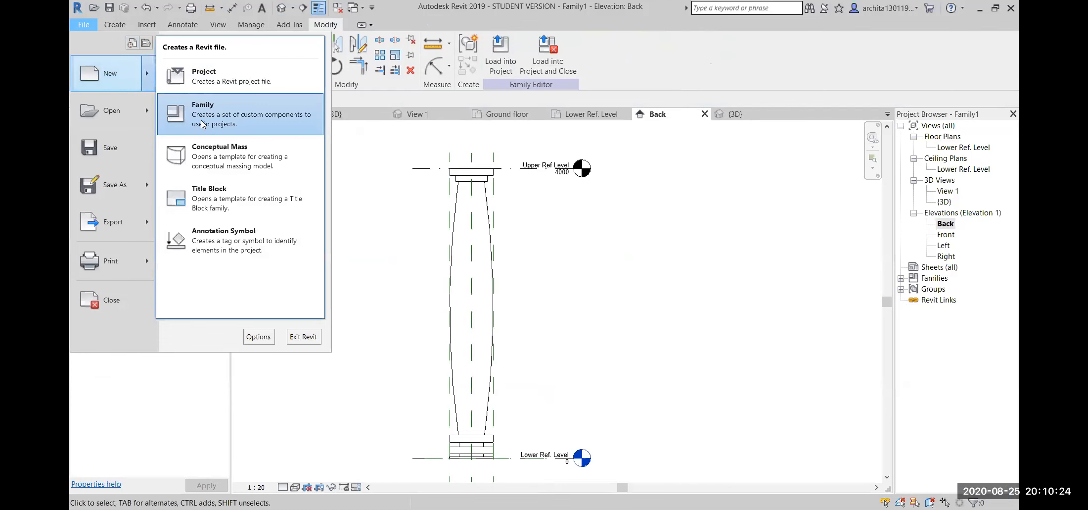
click(202, 124)
scroll(589, 206, down, 10)
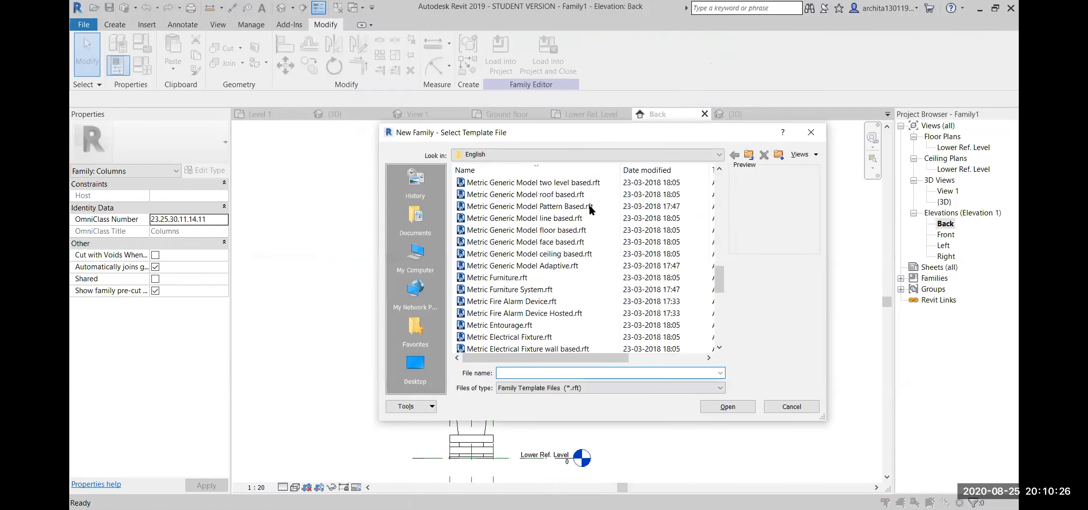
scroll(590, 205, down, 4)
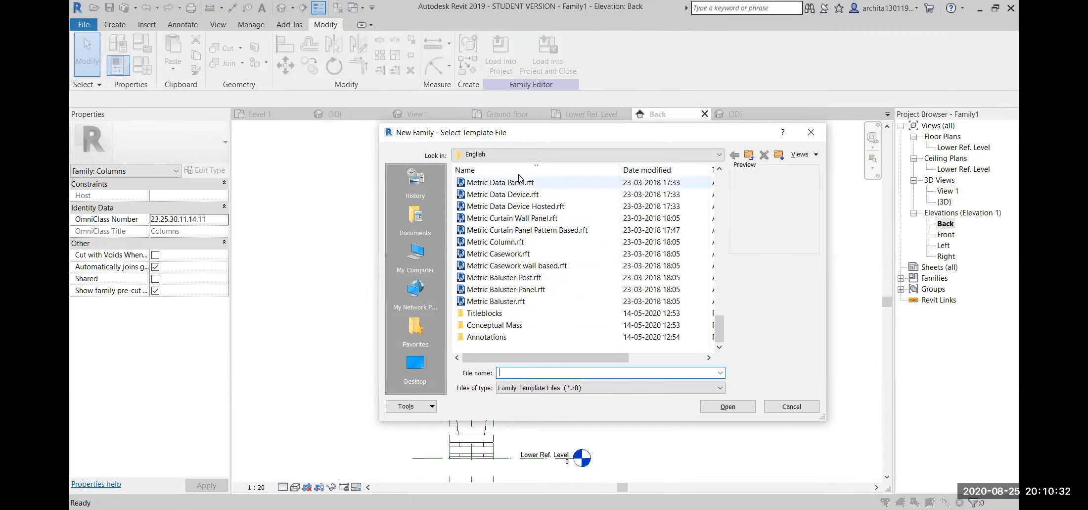
scroll(514, 265, up, 1)
scroll(515, 266, down, 1)
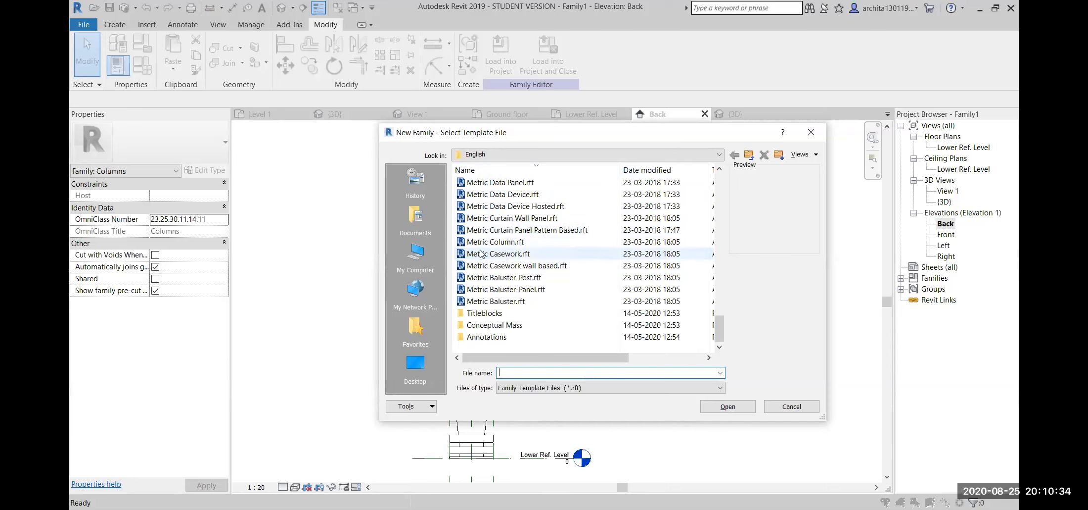
Step: Look through the metric family templates around Metric Column, and close the template selection without choosing one
scroll(502, 249, up, 9)
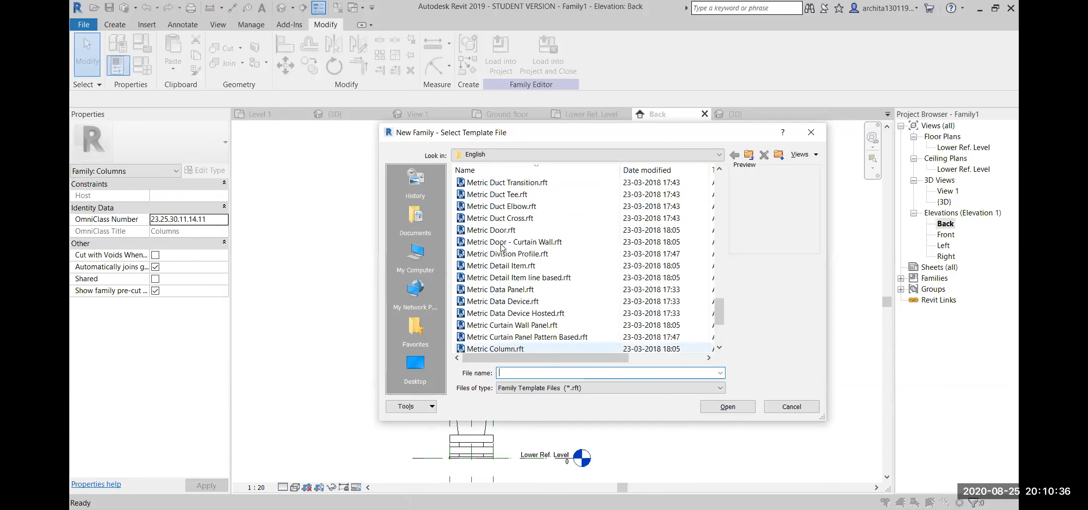
scroll(501, 246, up, 7)
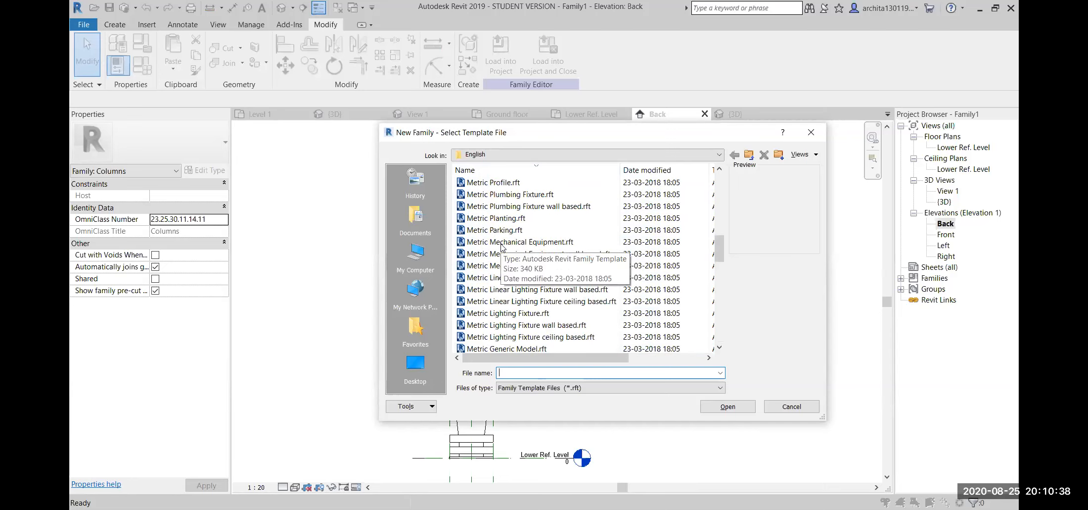
scroll(501, 246, down, 15)
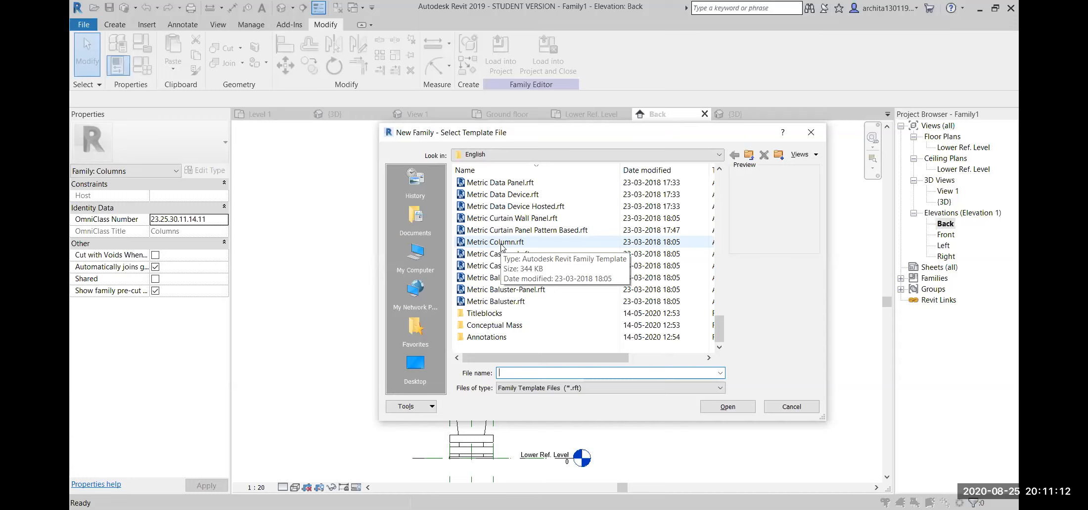
click(812, 132)
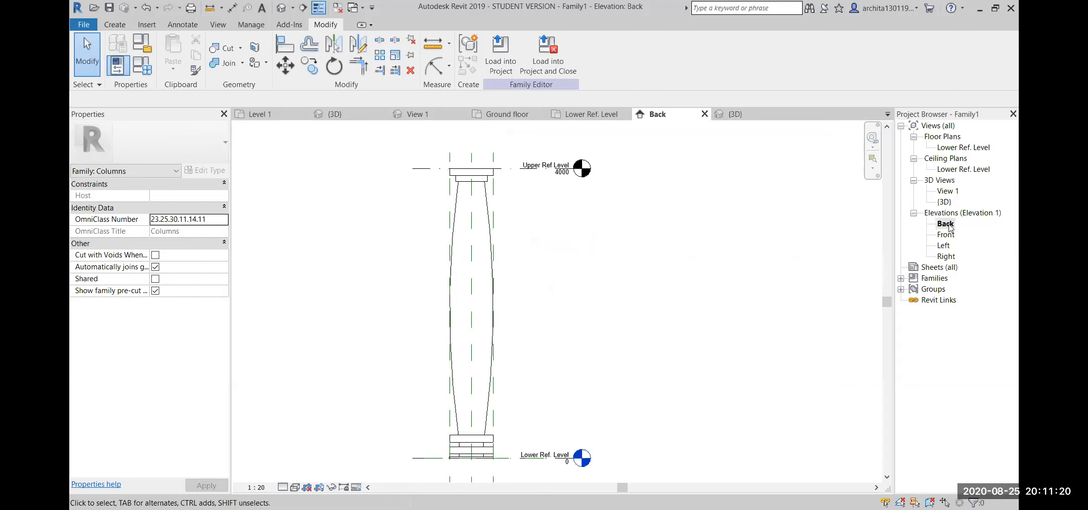
Step: Review the named levels and reference planes available as work planes in the Back elevation, and leave the work plane unchanged
click(115, 25)
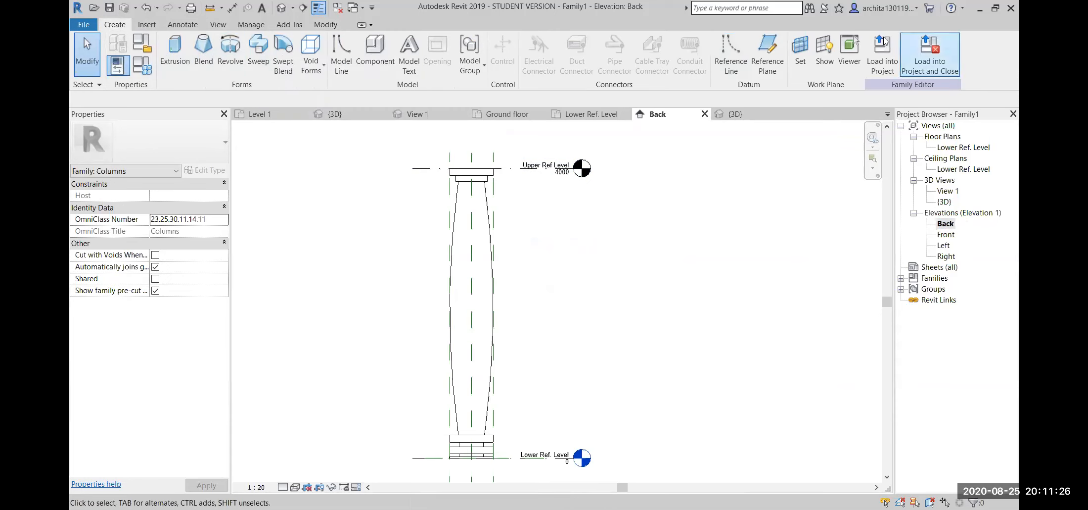
click(801, 50)
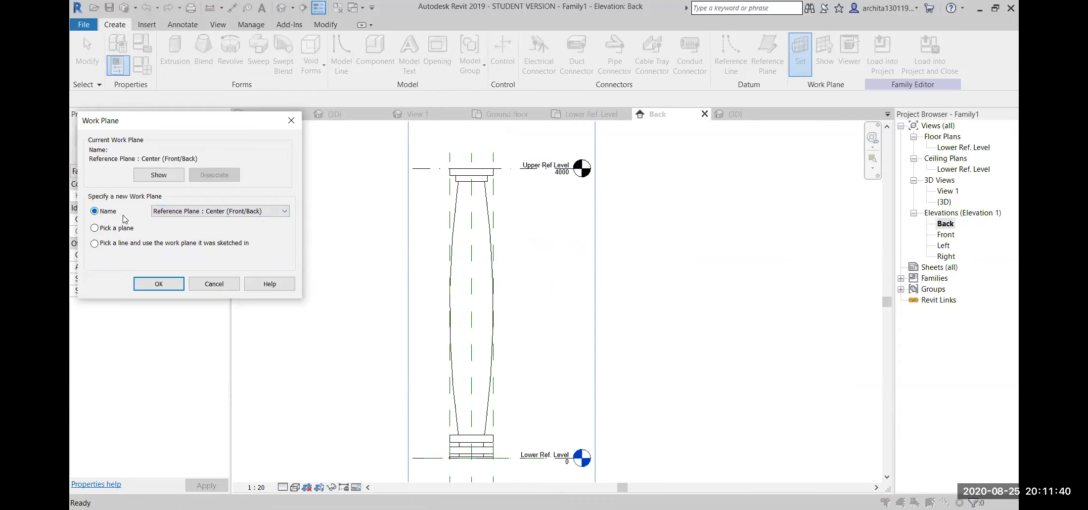
click(285, 213)
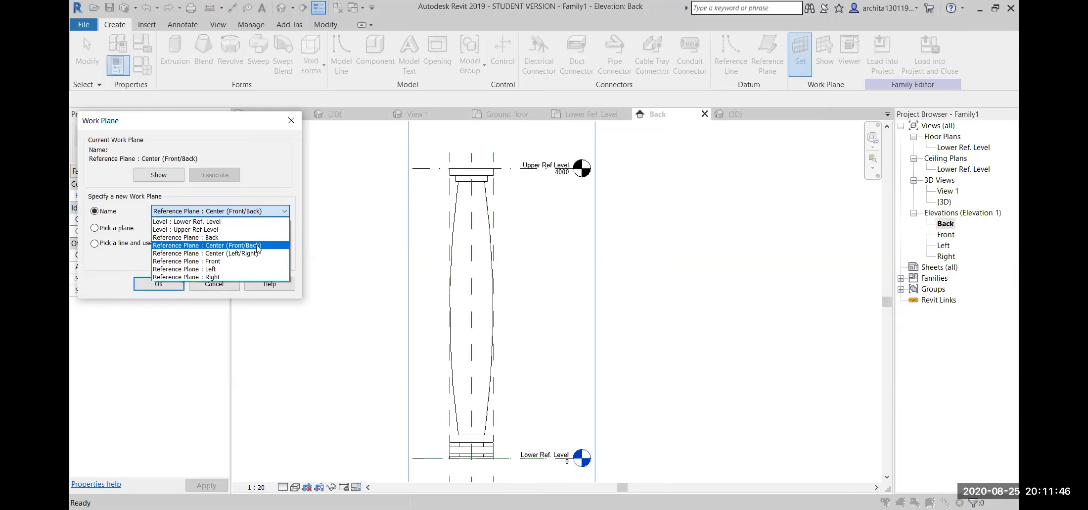
click(340, 238)
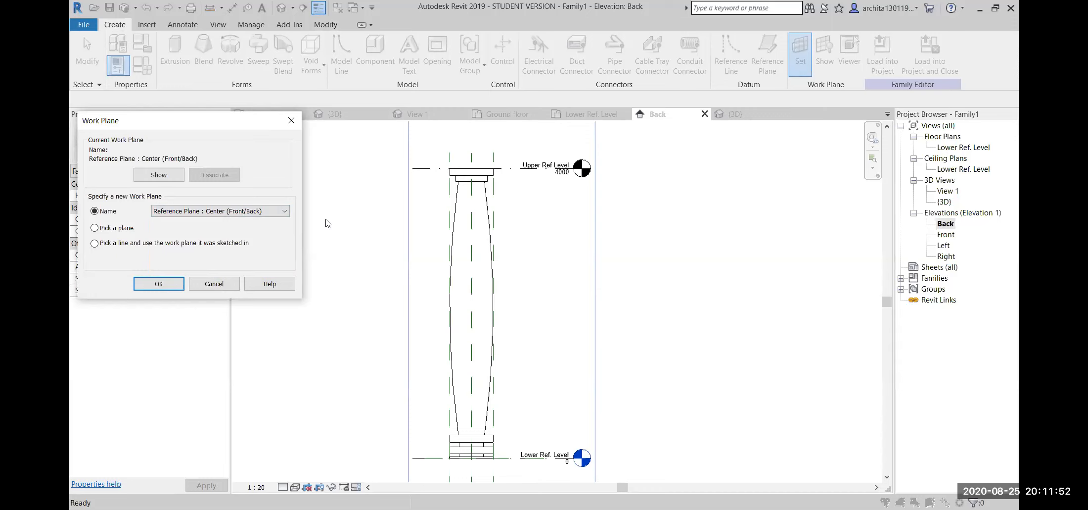
click(275, 212)
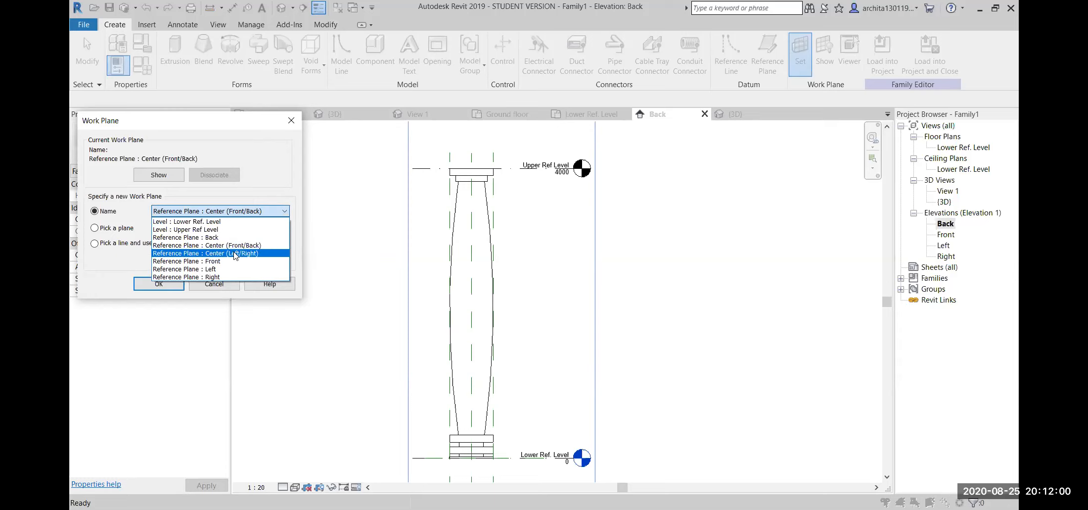
click(329, 215)
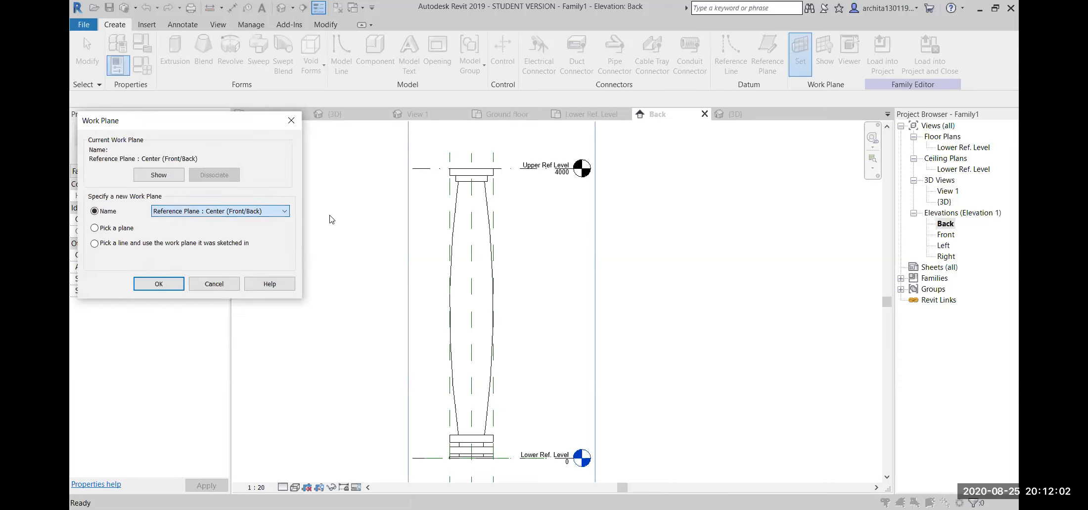
click(206, 285)
Step: Identify the Center (Front/Back) reference plane through the column in the Lower Ref. Level floor plan
double_click(944, 148)
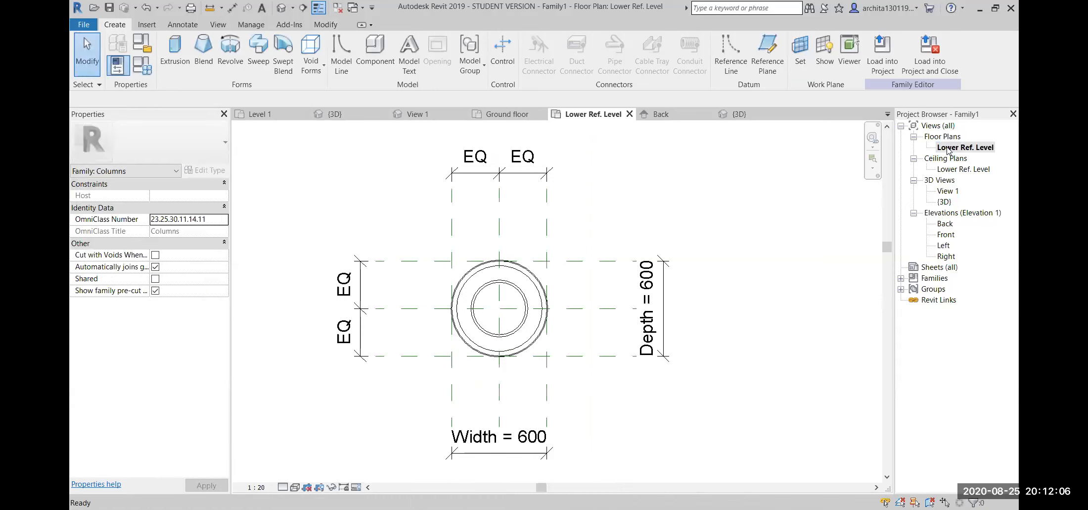
click(588, 315)
click(775, 304)
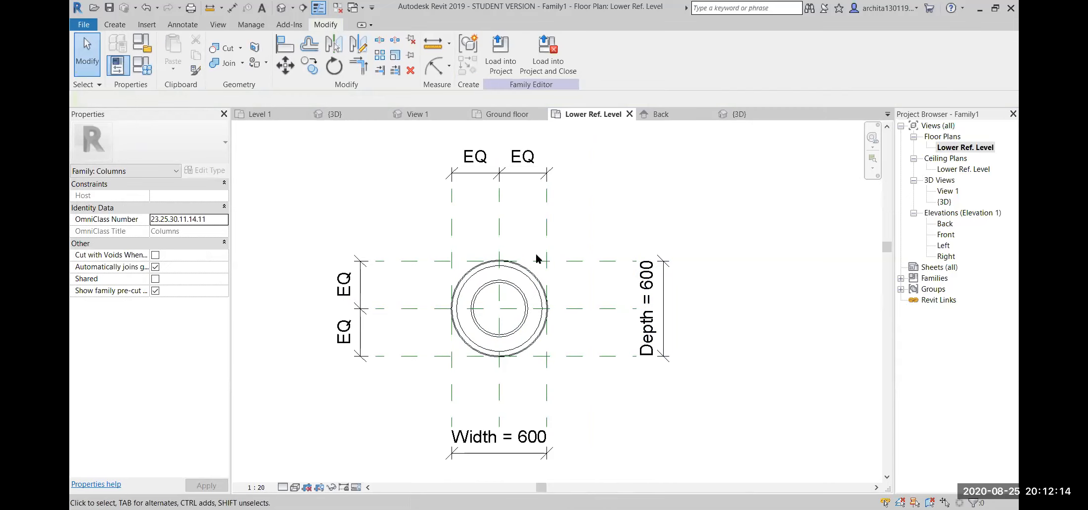
click(586, 308)
click(588, 408)
click(586, 309)
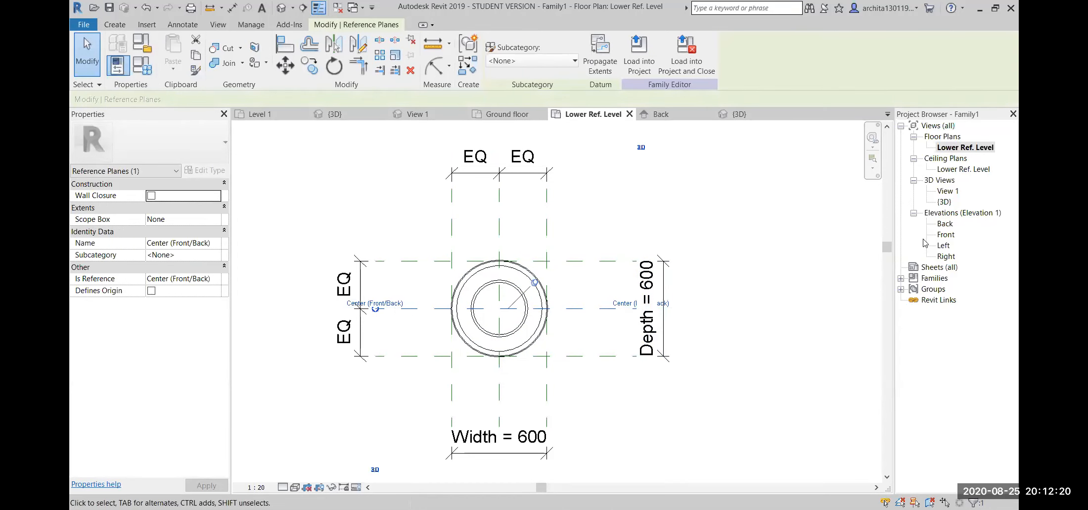
Step: Start a revolve in the Back elevation and accept Reference Plane : Center (Front/Back) as its work plane
double_click(944, 223)
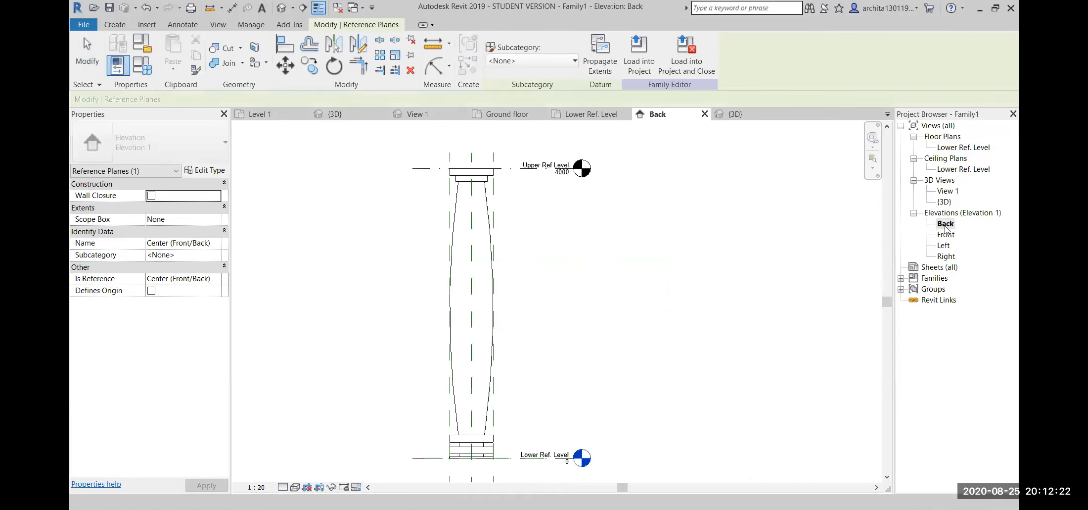
click(115, 24)
click(225, 52)
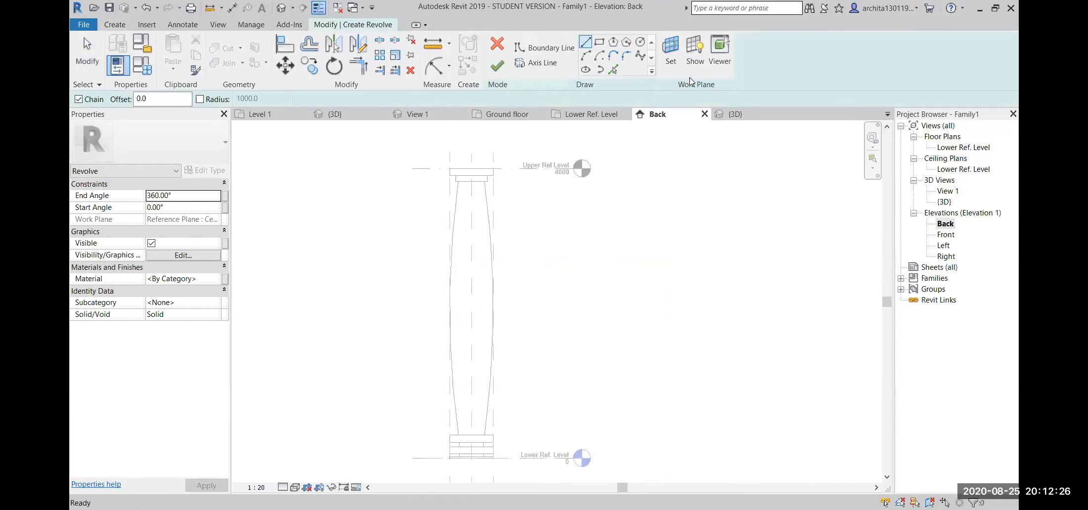
click(669, 59)
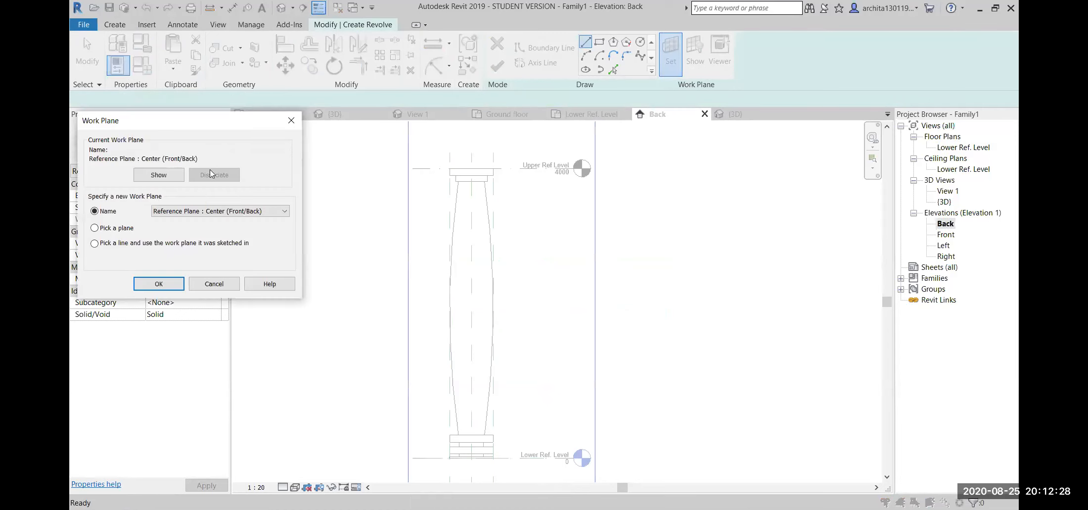
click(226, 212)
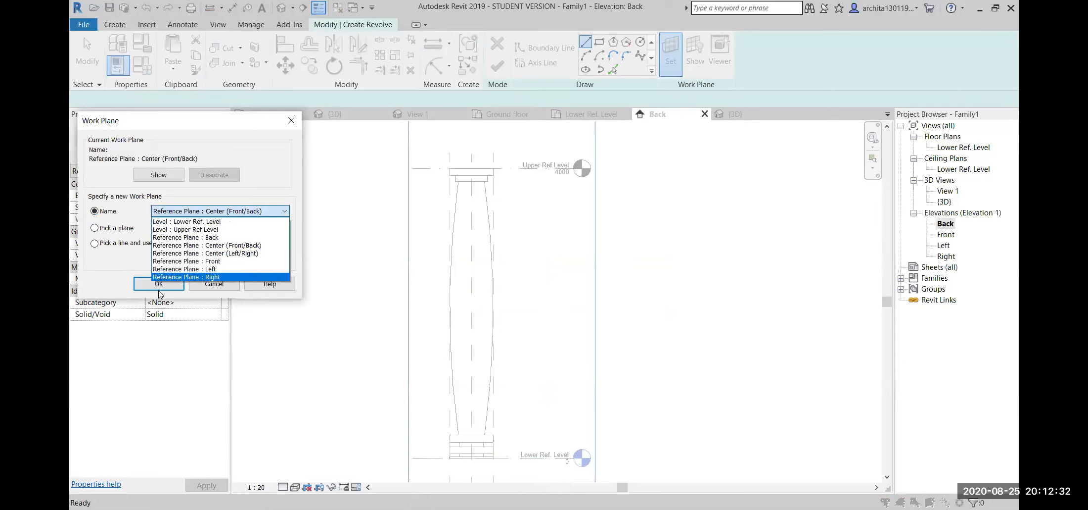
click(143, 291)
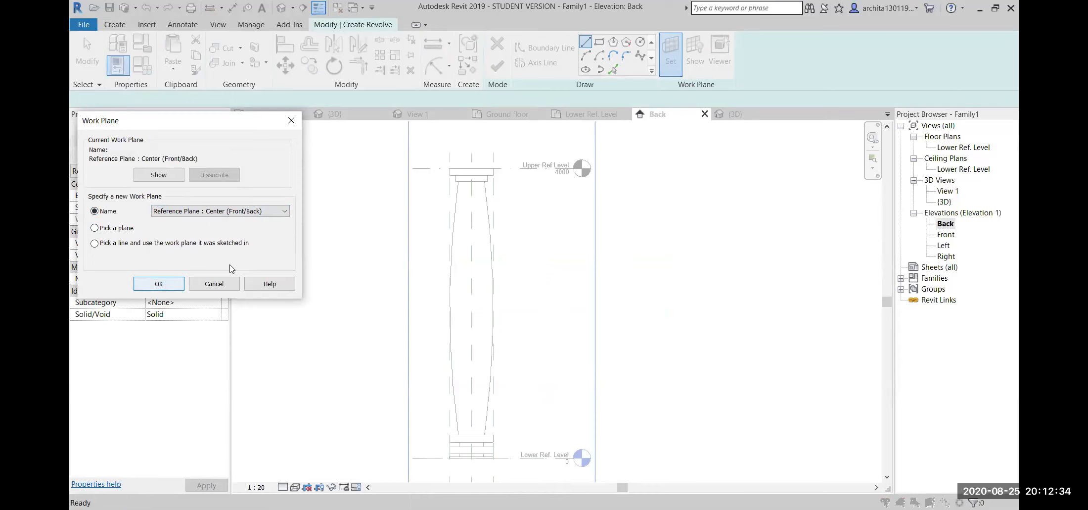
click(145, 286)
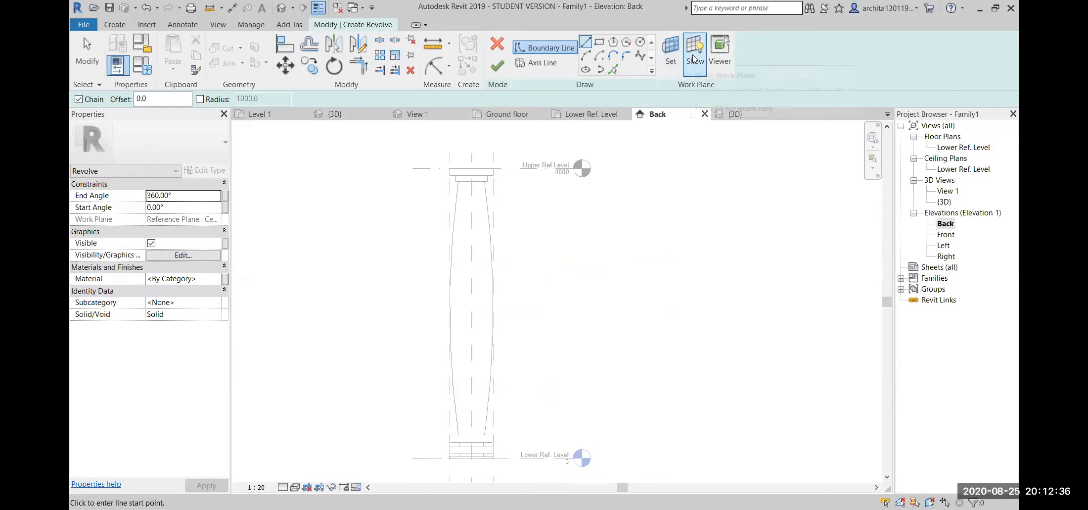
Step: Show the work plane grid on the column elevation, hide it again, and cancel the revolve sketch
click(693, 59)
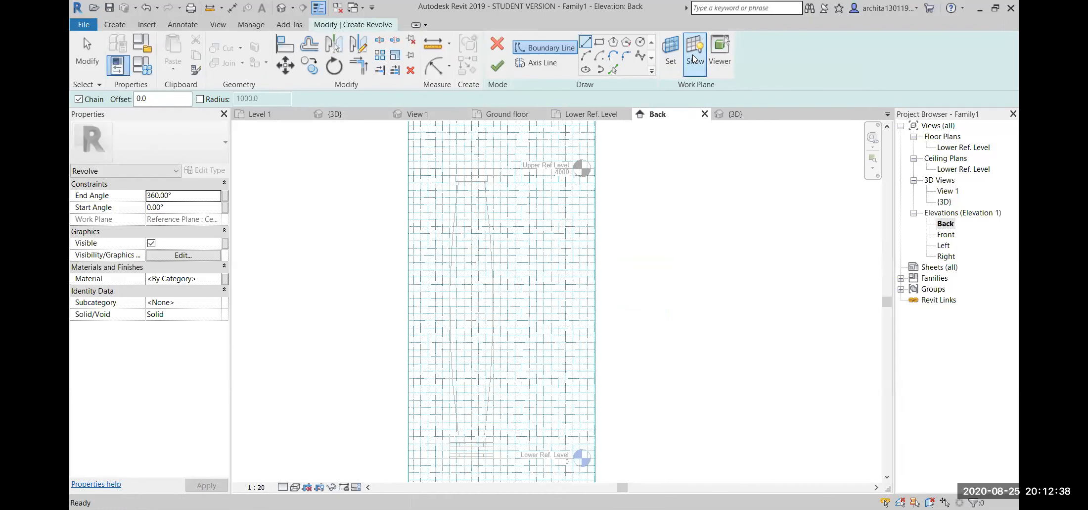
click(693, 60)
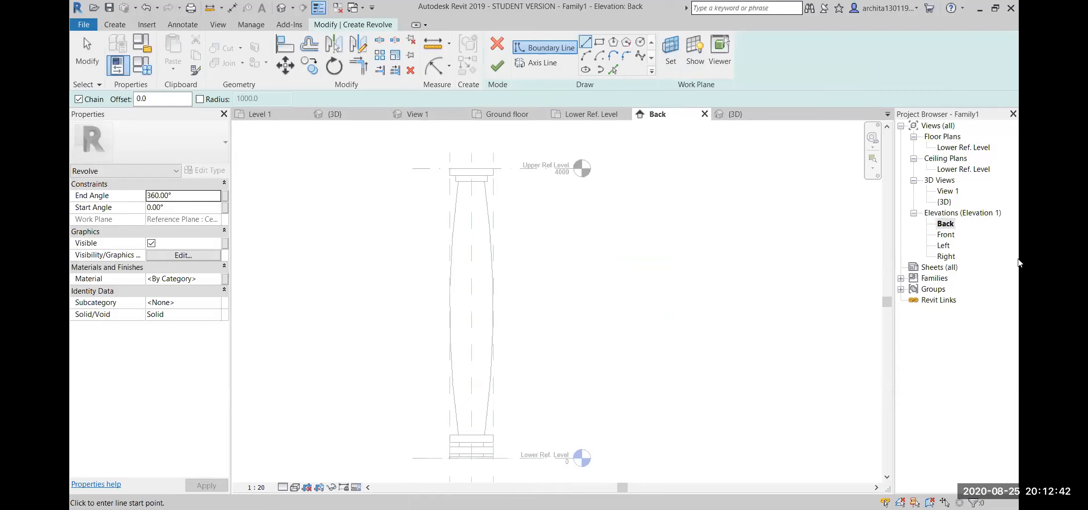
click(497, 44)
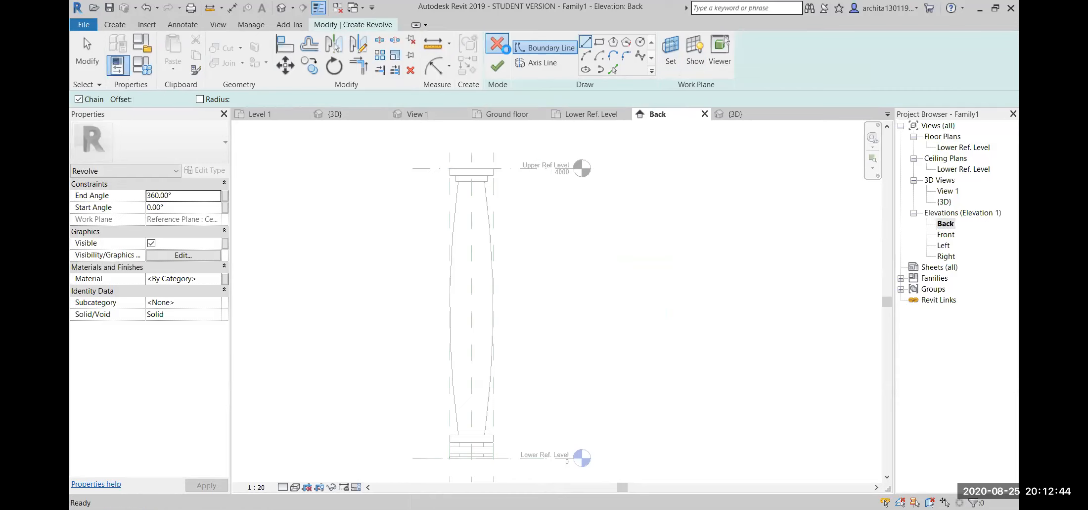
click(571, 269)
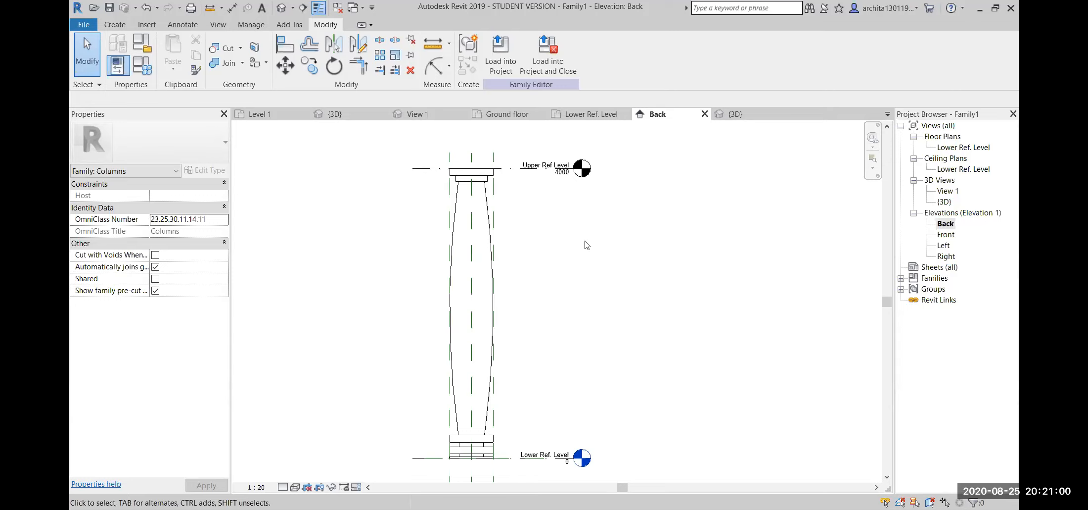
scroll(522, 349, down, 2)
scroll(536, 341, up, 1)
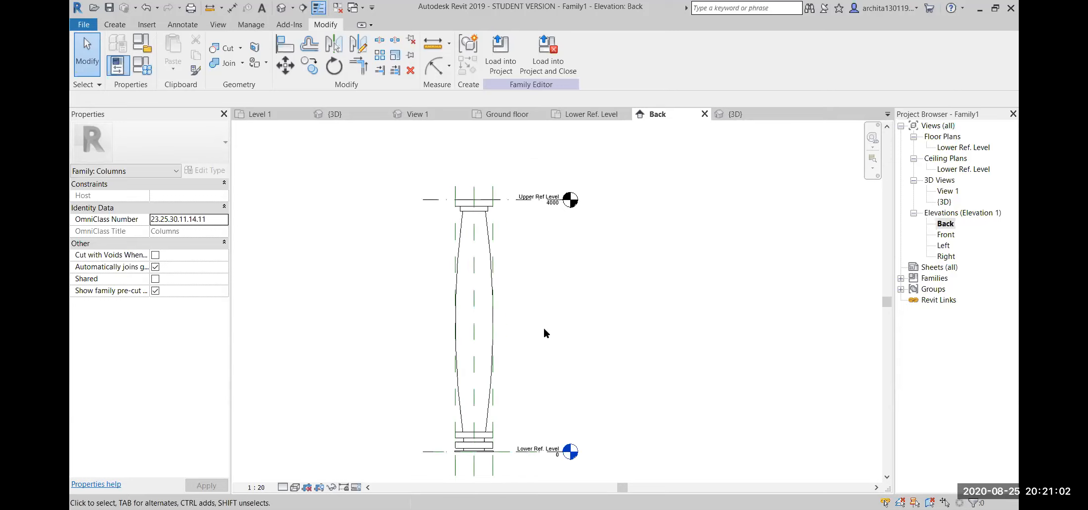
scroll(579, 307, up, 3)
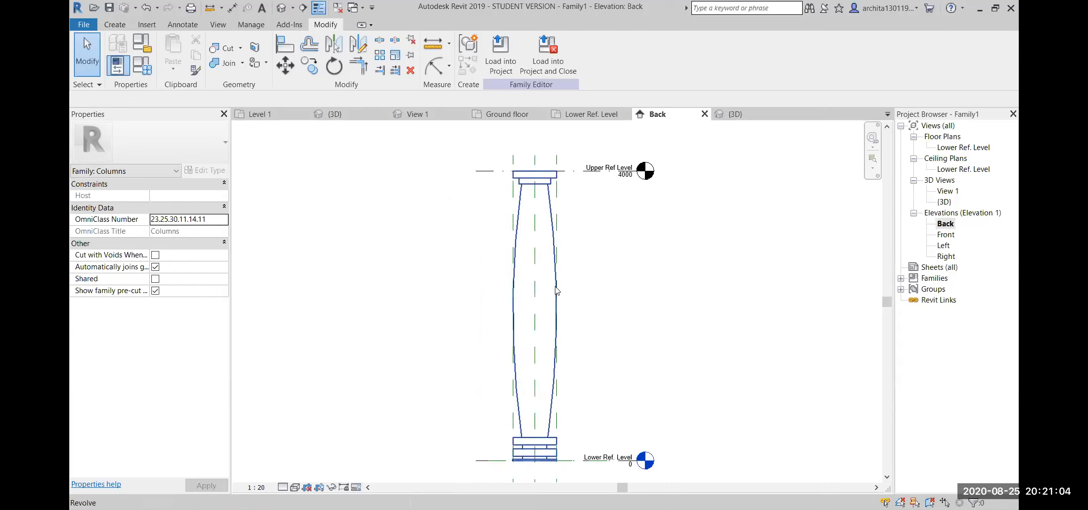
middle_drag(462, 306, 502, 282)
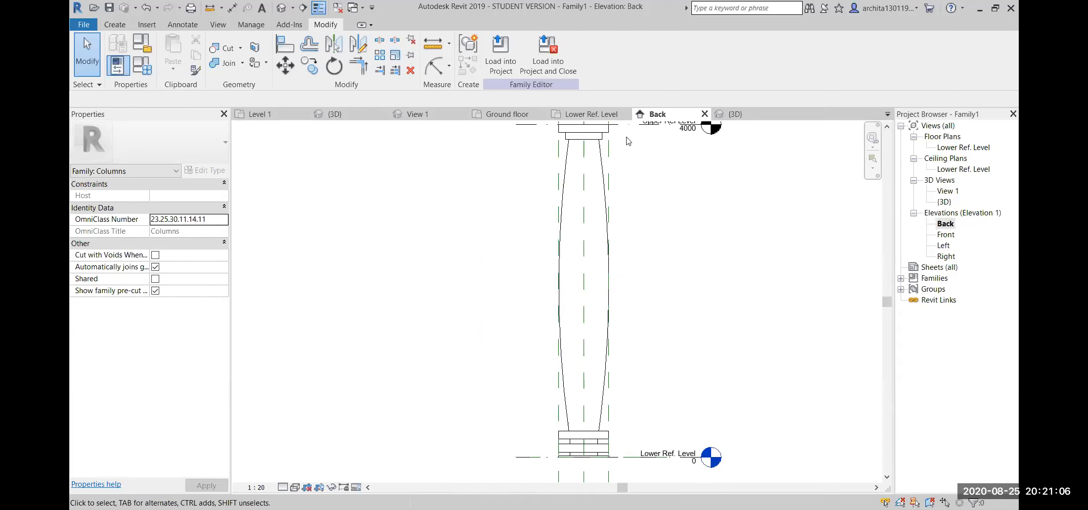
click(609, 134)
scroll(646, 190, down, 1)
click(647, 195)
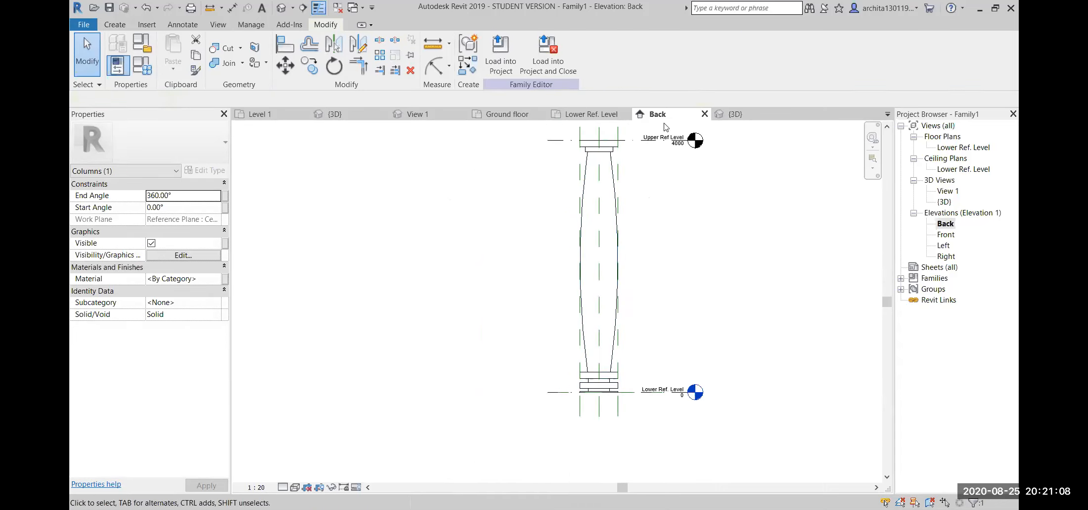
Step: Close the column family's Back and Lower Ref. Level views, and close all inactive views from Project1's Level 1 plan
click(705, 114)
click(625, 115)
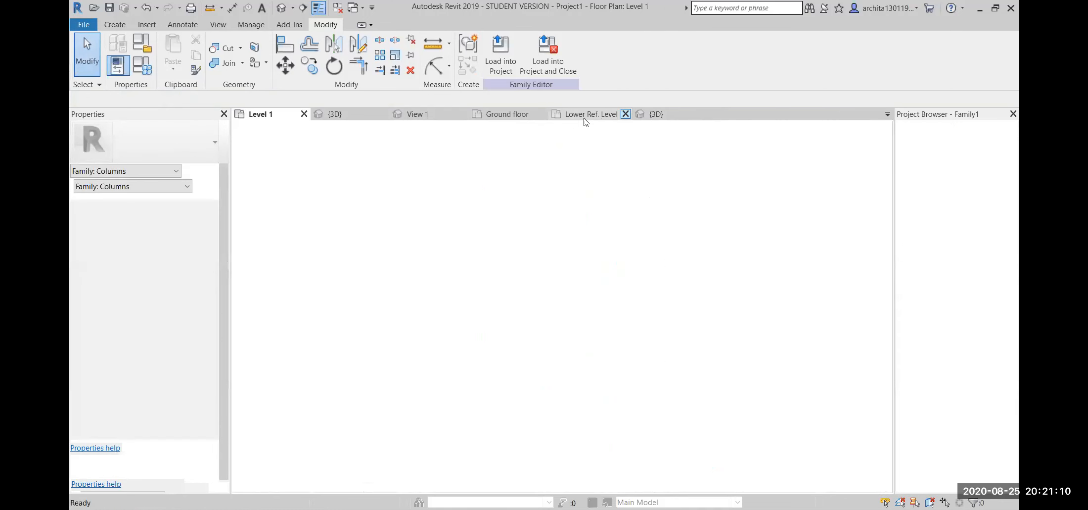
scroll(505, 235, down, 3)
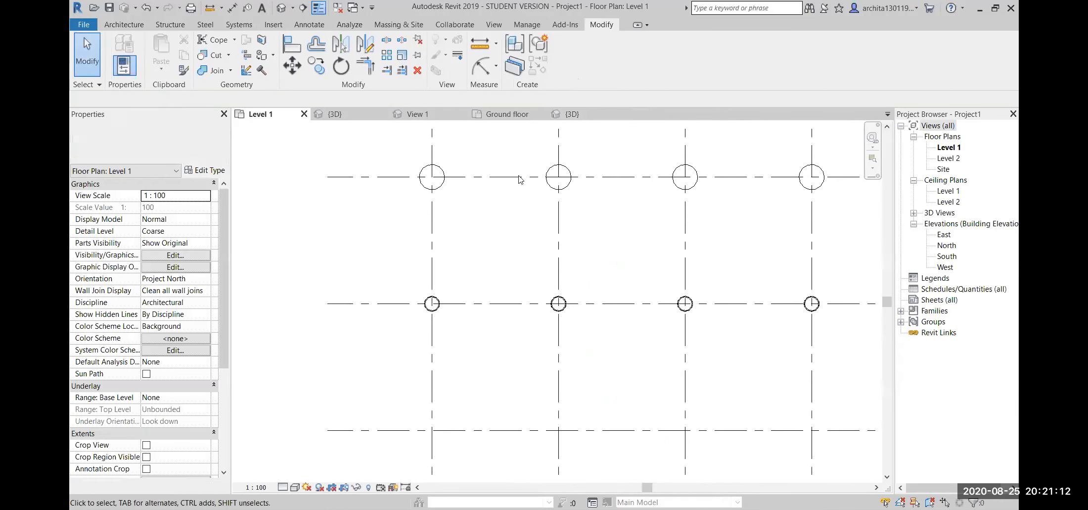
click(338, 9)
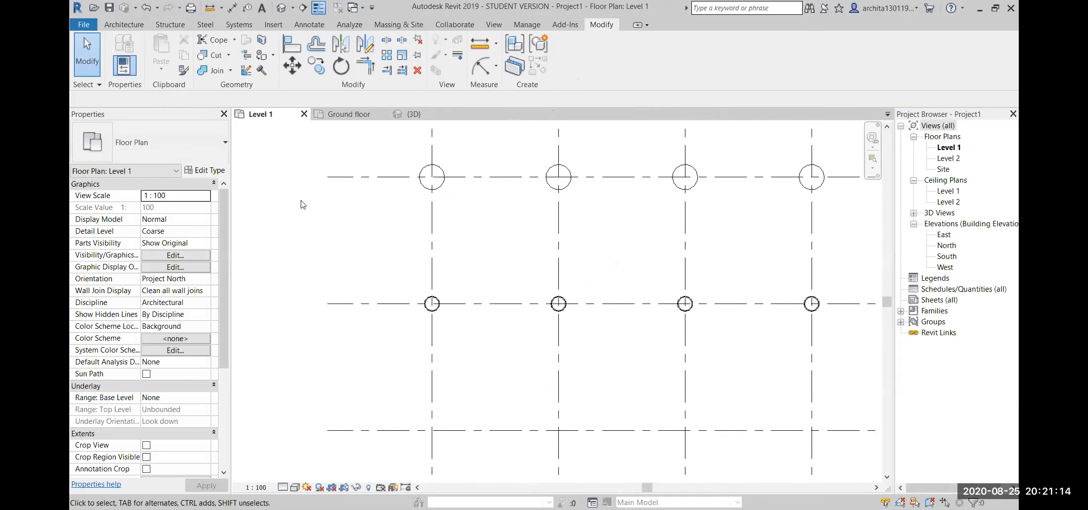
Step: Inspect the base and top level constraints of the Family1 column in the second row of the Level 1 plan
click(431, 303)
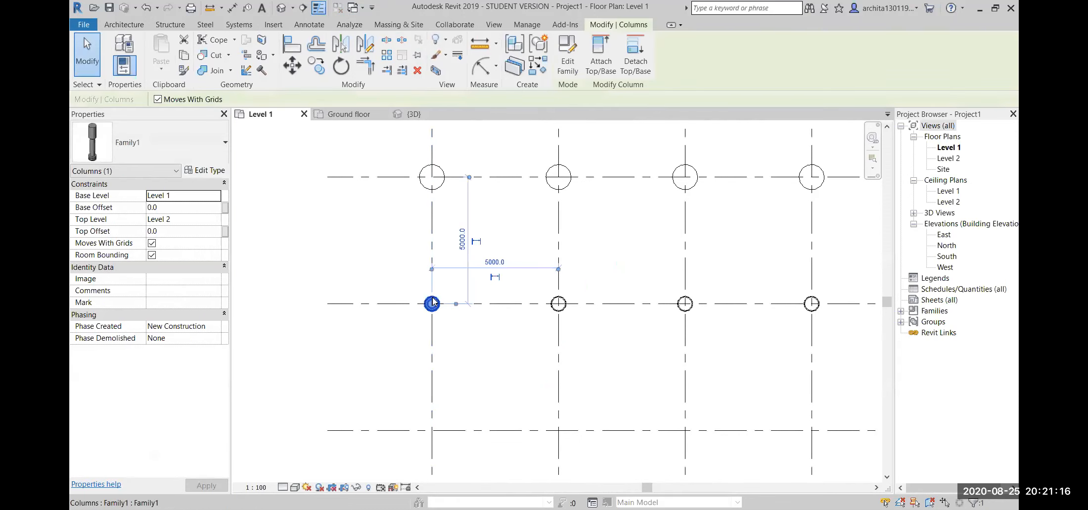
click(191, 219)
click(298, 235)
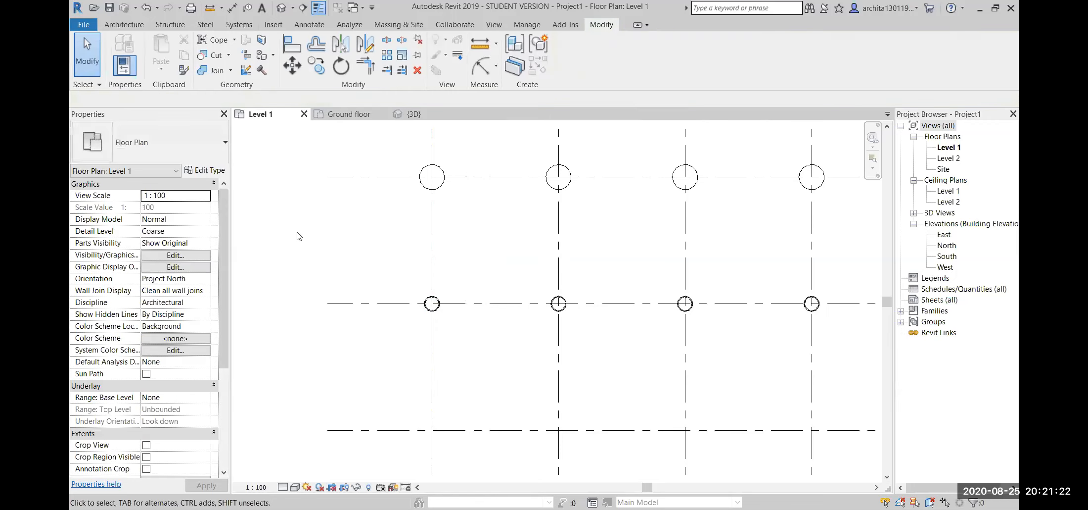
scroll(454, 280, down, 5)
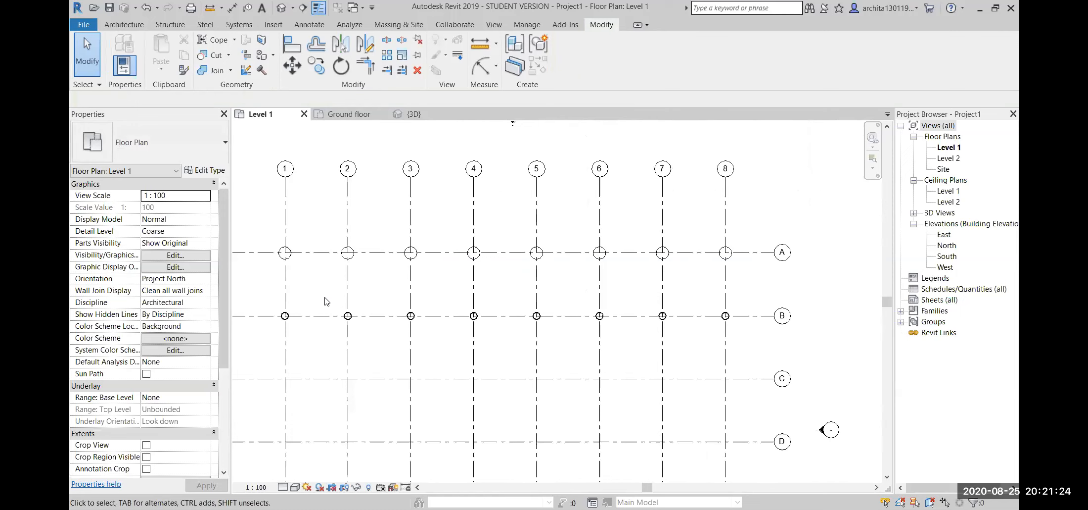
middle_drag(648, 360, 690, 337)
scroll(683, 338, up, 2)
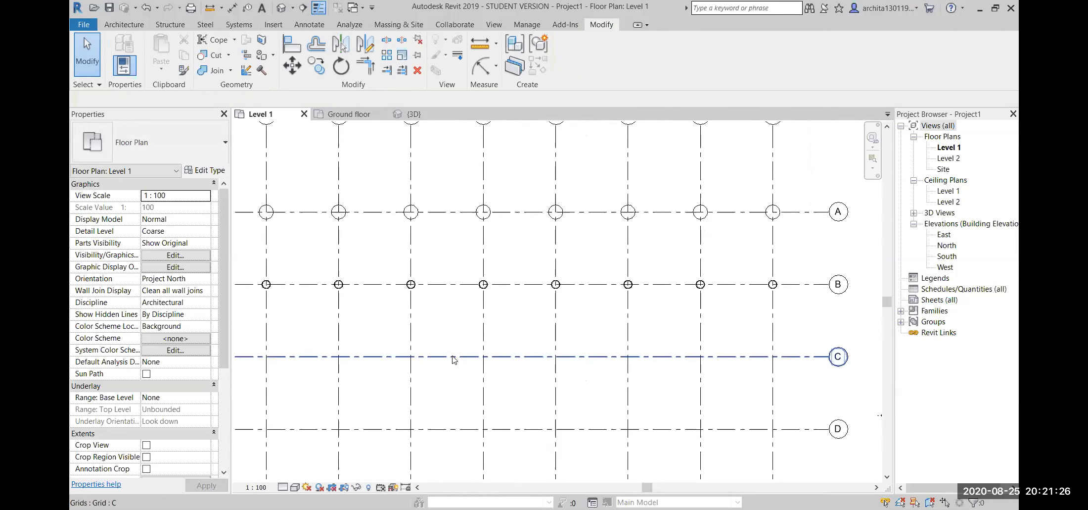
scroll(544, 249, down, 2)
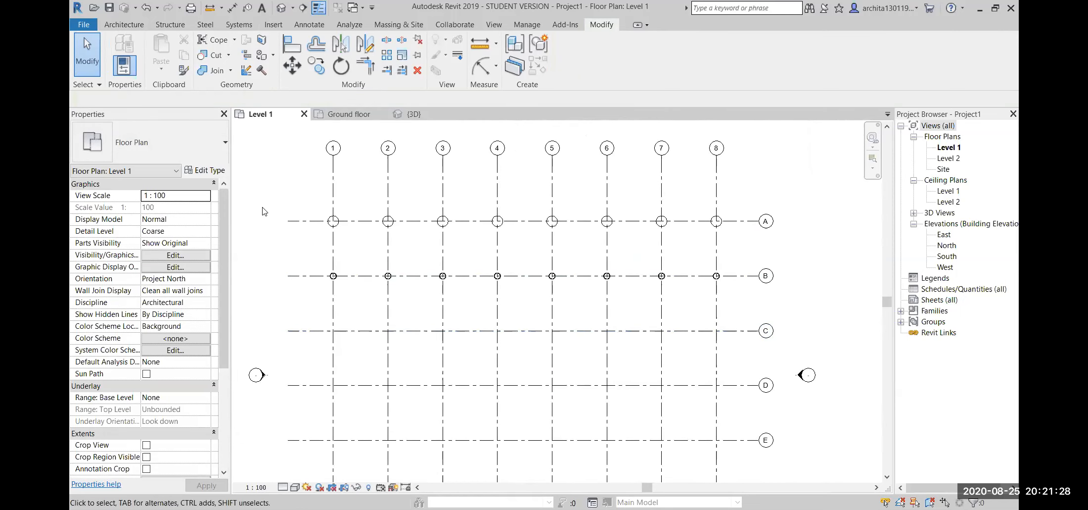
Step: Inspect the base and top level constraints of the M_Rectangular Column at the intersection of grids A and 1
scroll(304, 267, up, 3)
middle_drag(473, 327, 430, 347)
click(340, 232)
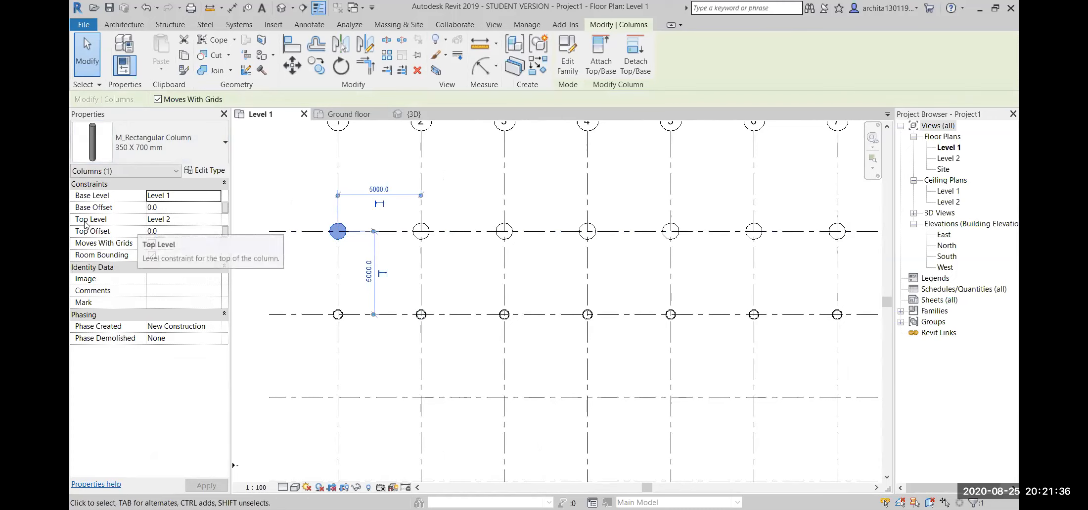
click(301, 277)
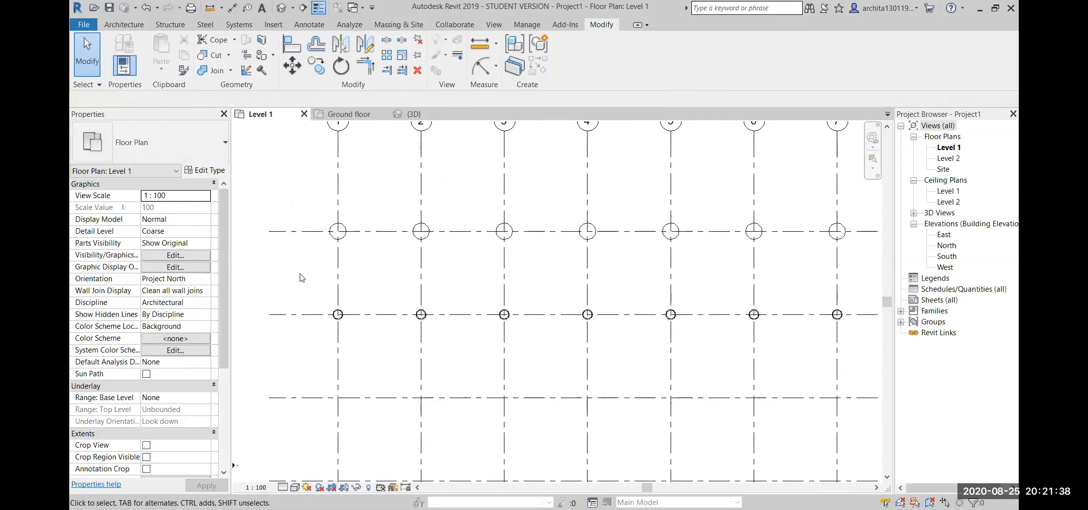
scroll(301, 277, down, 5)
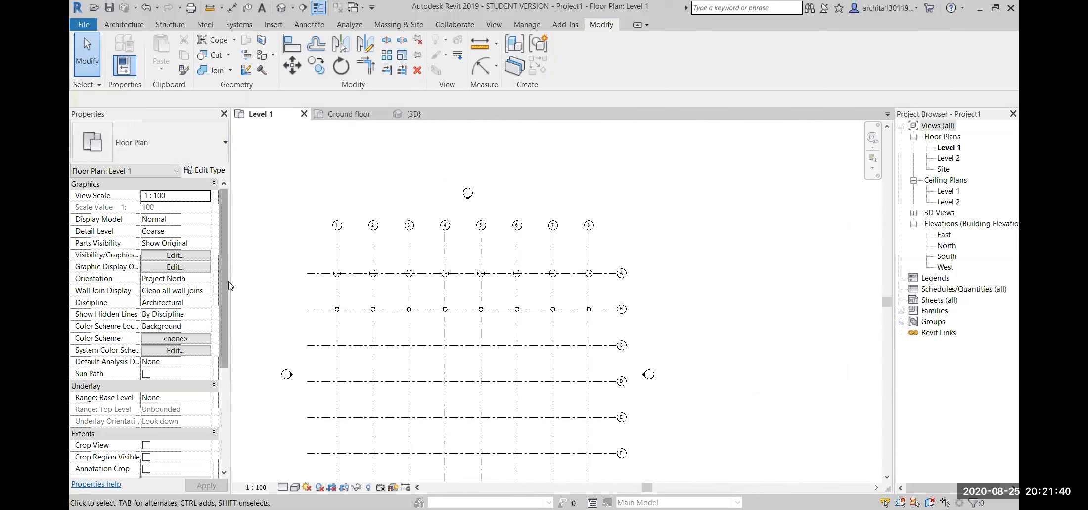
scroll(297, 294, up, 2)
middle_drag(309, 309, 396, 265)
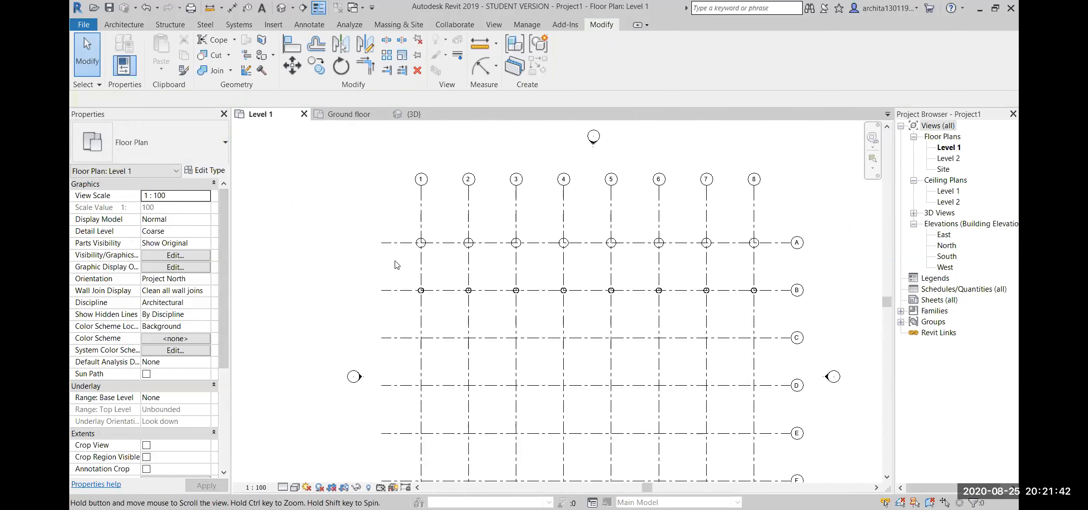
Step: Reselect the column at grids A and 1, open its Top Level constraint, and deselect the column
scroll(395, 264, up, 3)
click(441, 229)
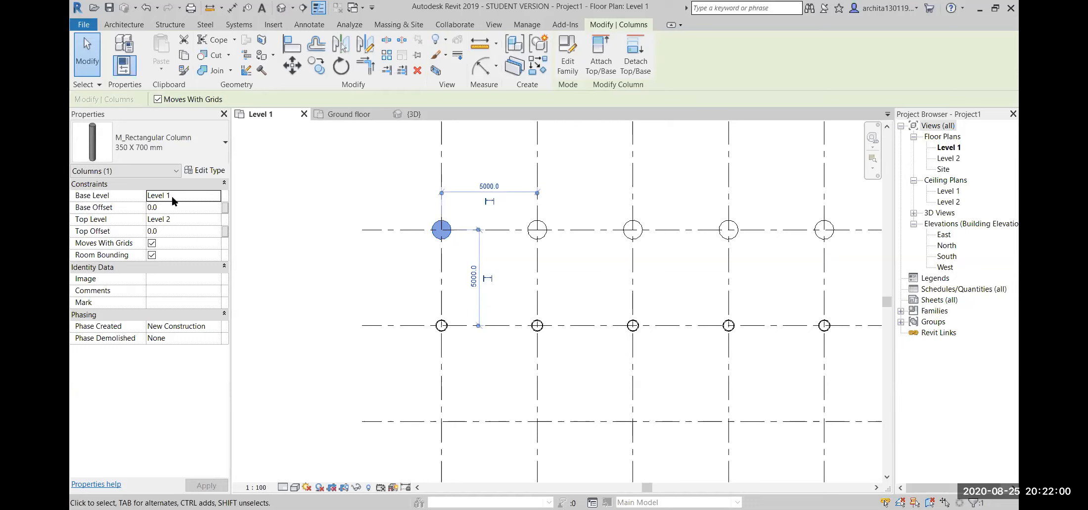
click(184, 223)
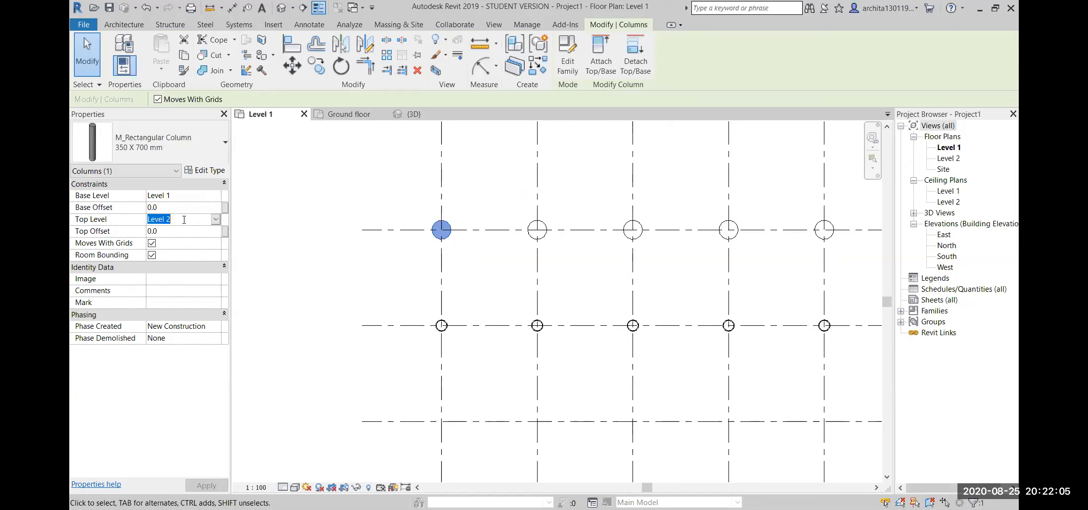
click(311, 256)
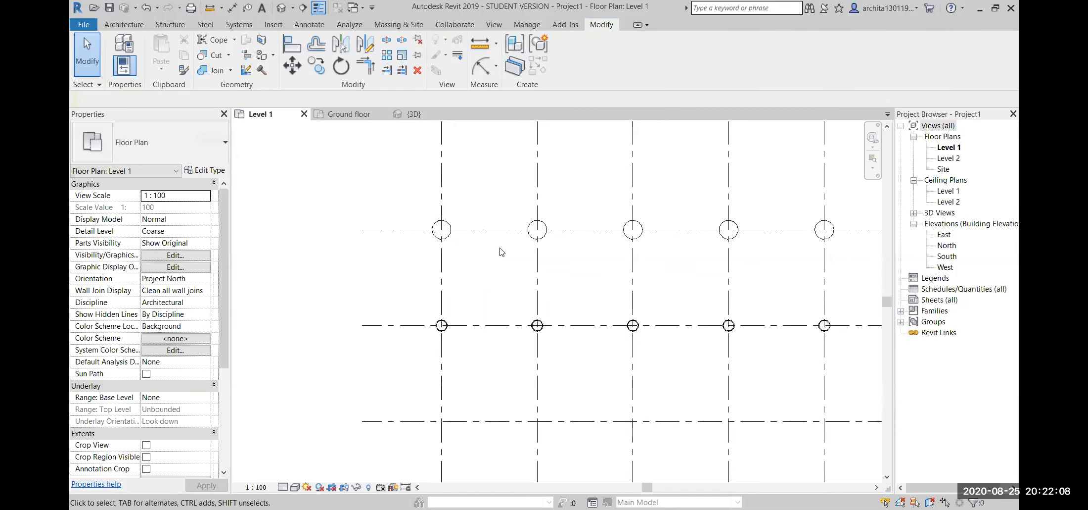
click(441, 230)
click(398, 249)
Step: Place a Family1 architectural column at grids C and 1 with its height set to Level 2, dismissing the save reminder
click(124, 24)
click(260, 69)
click(270, 115)
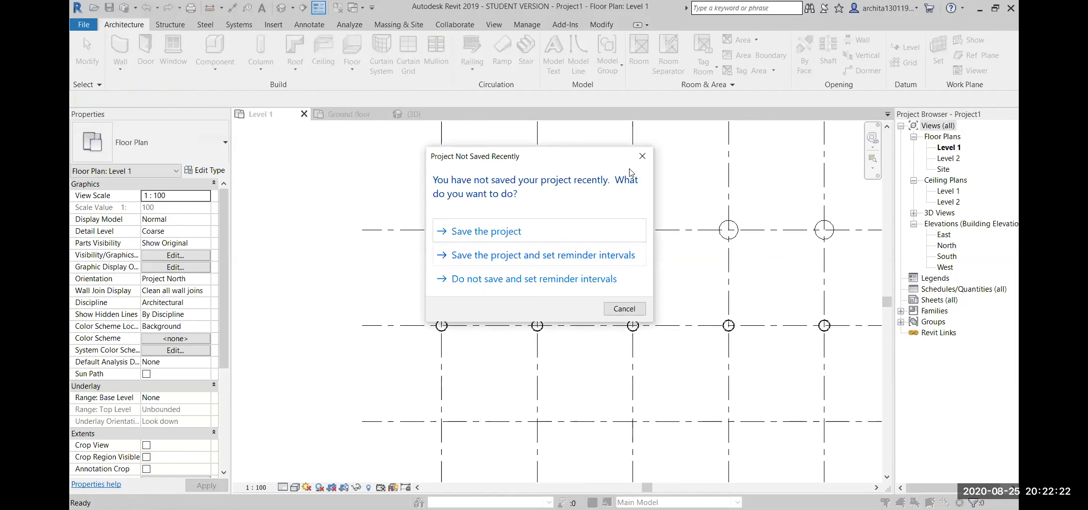
key(Escape)
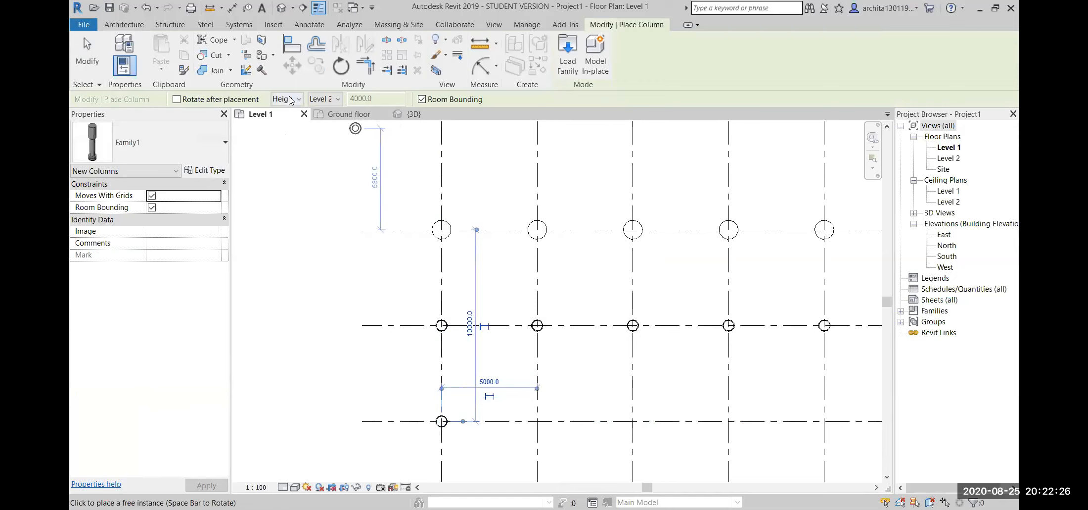
Step: Set the new column's height to Unconnected at 7000 mm, try placing it at grids C and 2, and leave the command
click(339, 99)
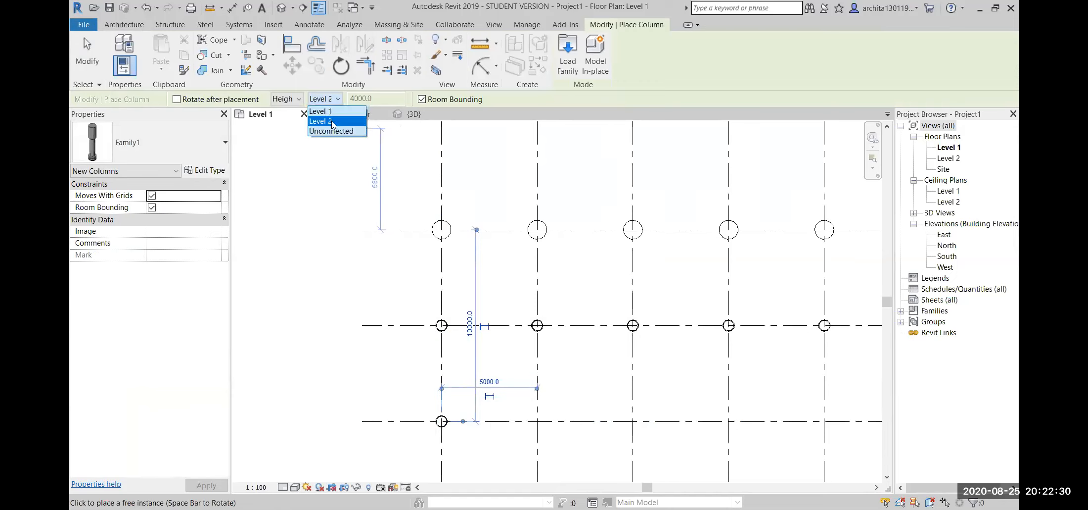
click(340, 131)
click(378, 99)
drag(378, 98, 337, 110)
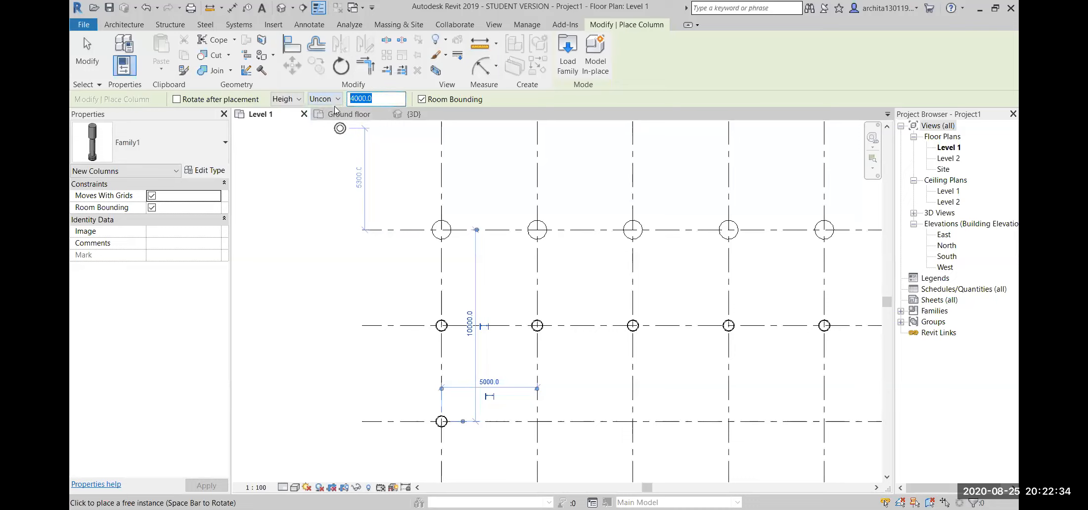
text(70)
key(Return)
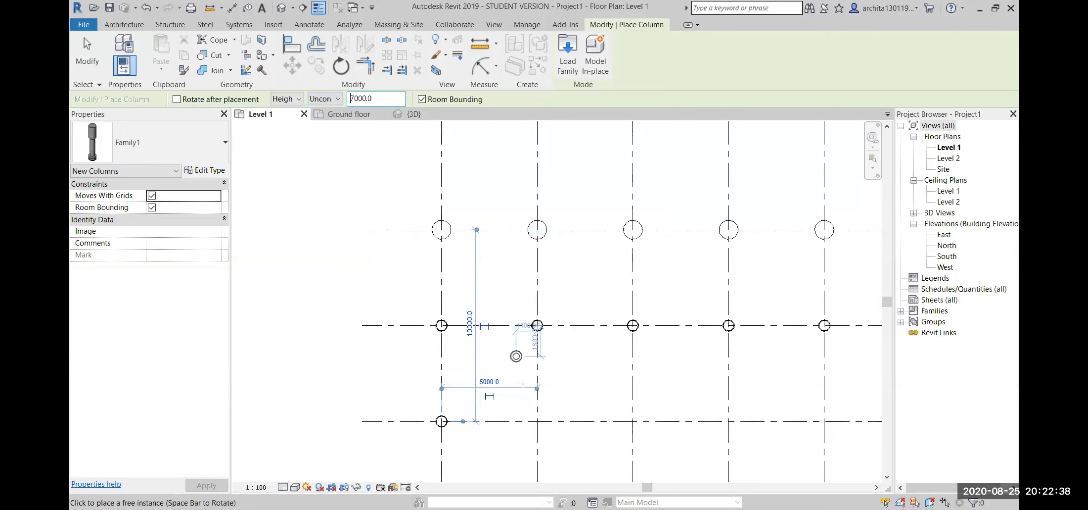
click(538, 421)
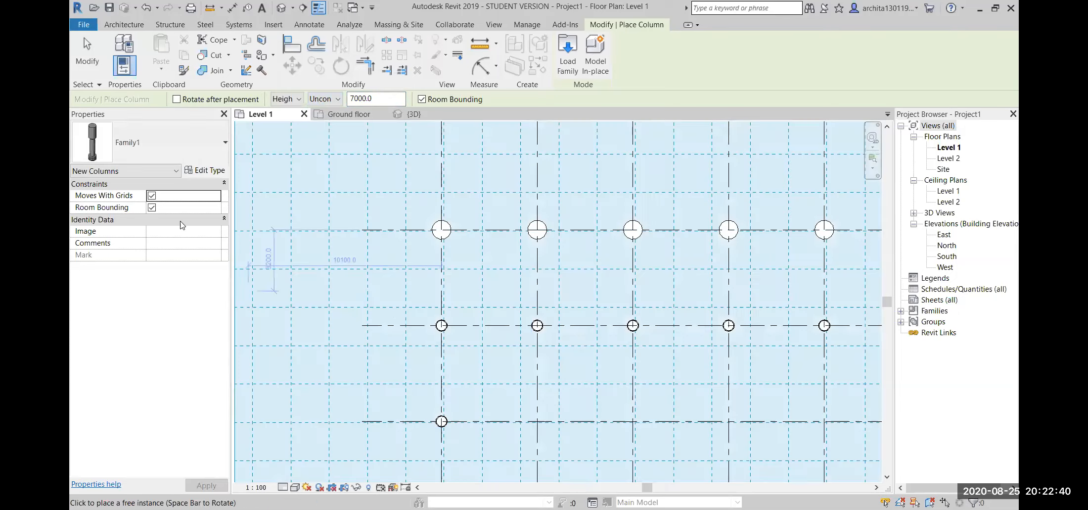
key(Escape)
key(Escape)
Step: Reselect Level 2 as the top level of the Family1 column at grids C and 1, and deselect it
click(447, 419)
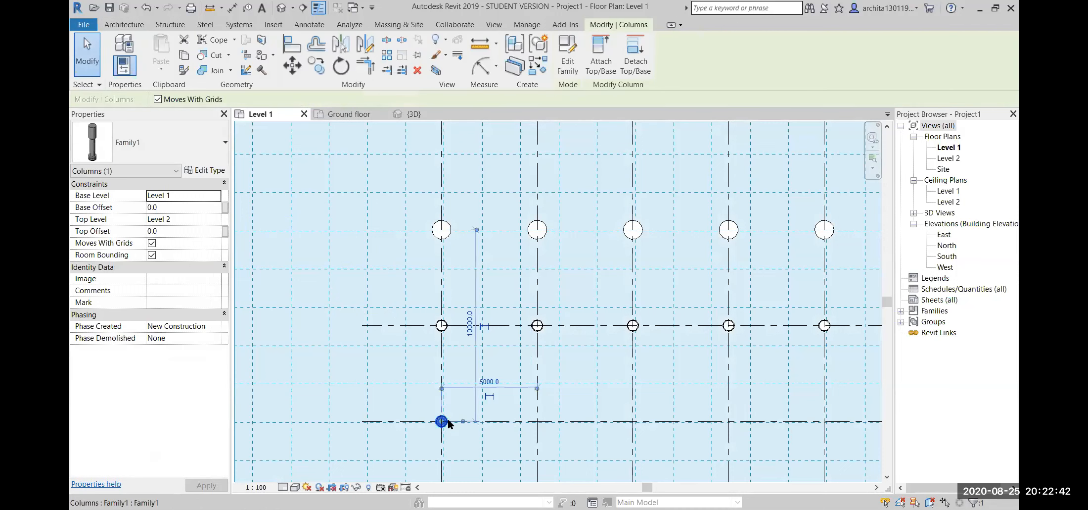
click(205, 217)
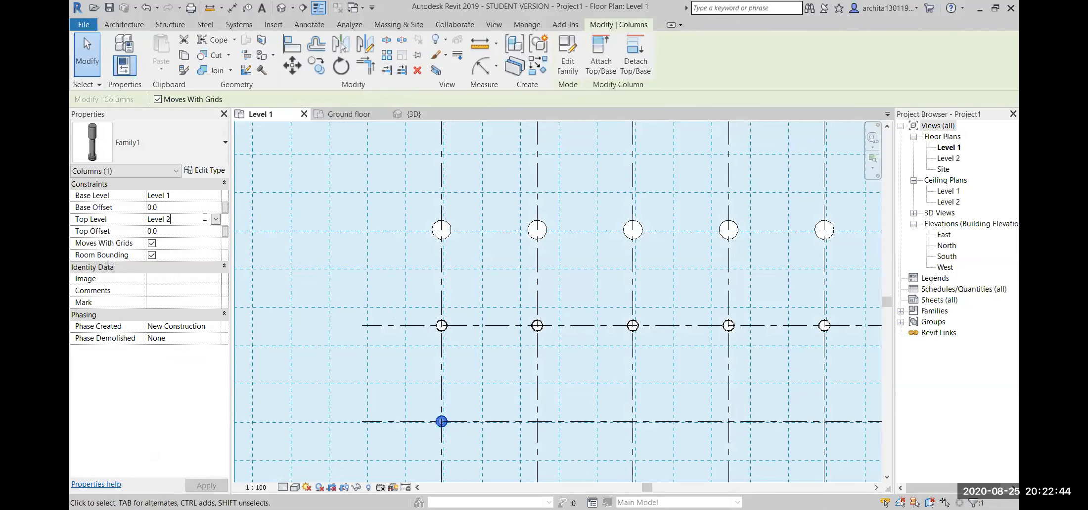
click(215, 219)
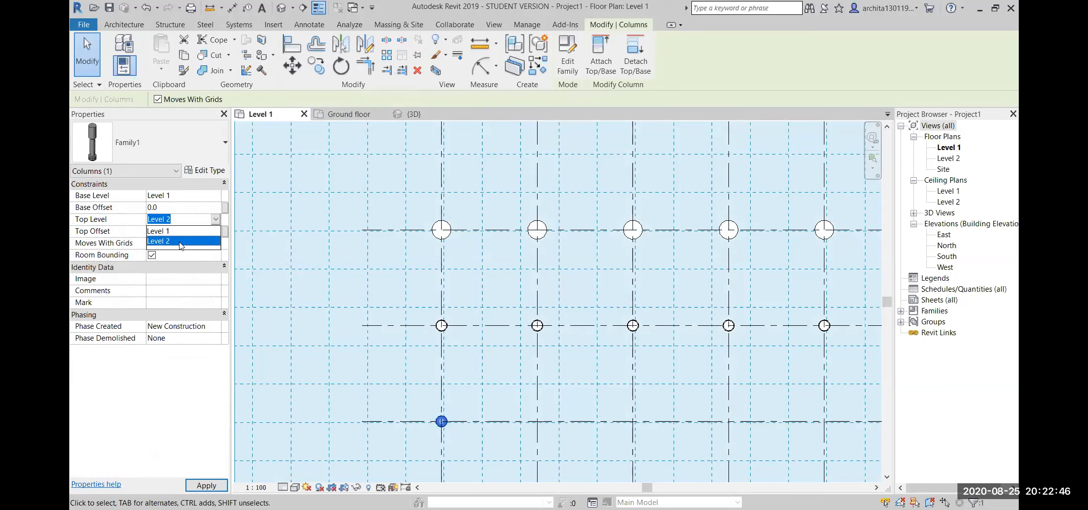
click(180, 241)
click(215, 219)
click(312, 244)
Step: Delete the single Family1 column at grids C and 1
click(479, 419)
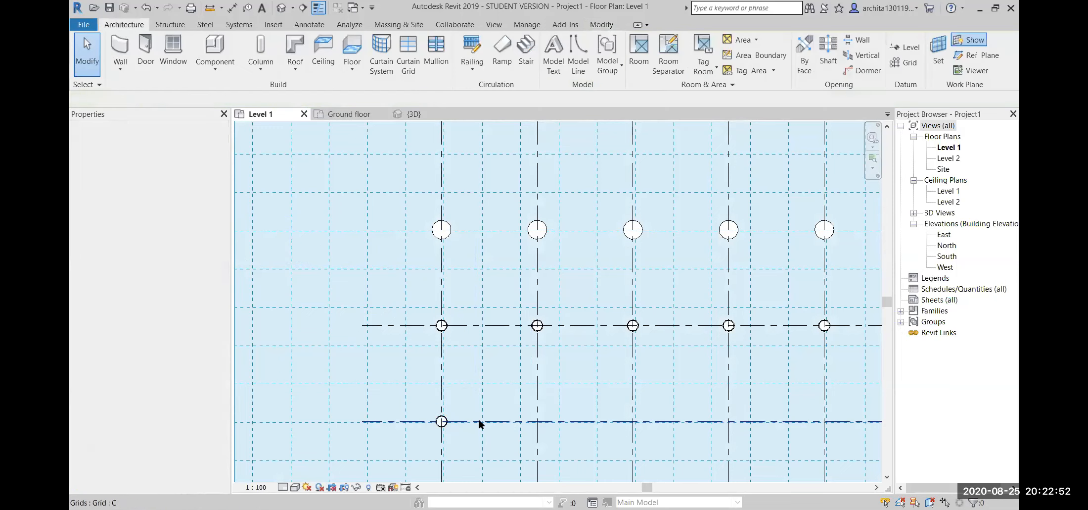
middle_drag(479, 436, 315, 371)
scroll(315, 369, down, 3)
scroll(407, 361, down, 3)
scroll(534, 380, up, 3)
middle_drag(354, 404, 562, 424)
scroll(410, 365, up, 2)
scroll(332, 340, down, 1)
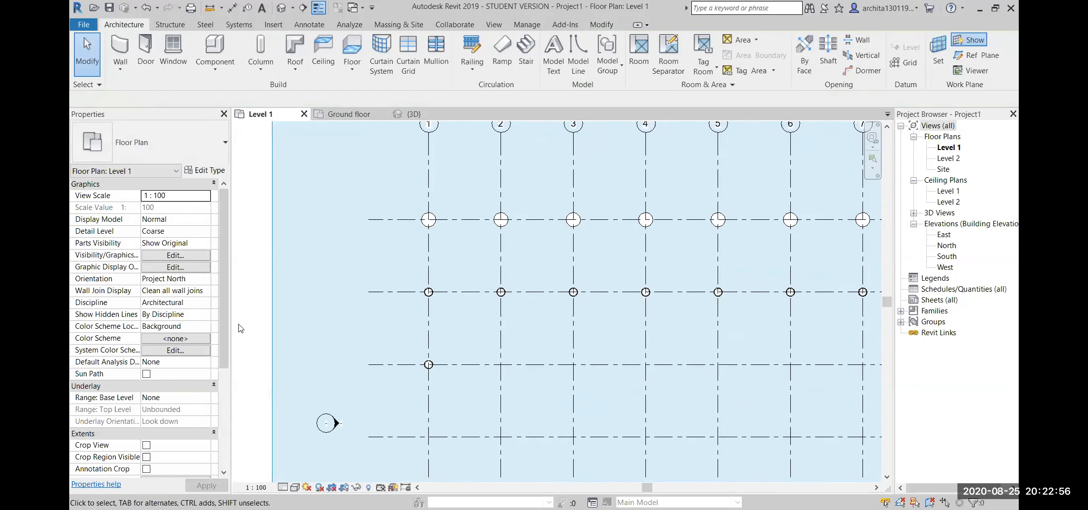
drag(252, 327, 463, 395)
key(Delete)
Step: Hide the work plane grid in the Level 1 plan
scroll(463, 395, down, 4)
middle_drag(617, 380, 581, 384)
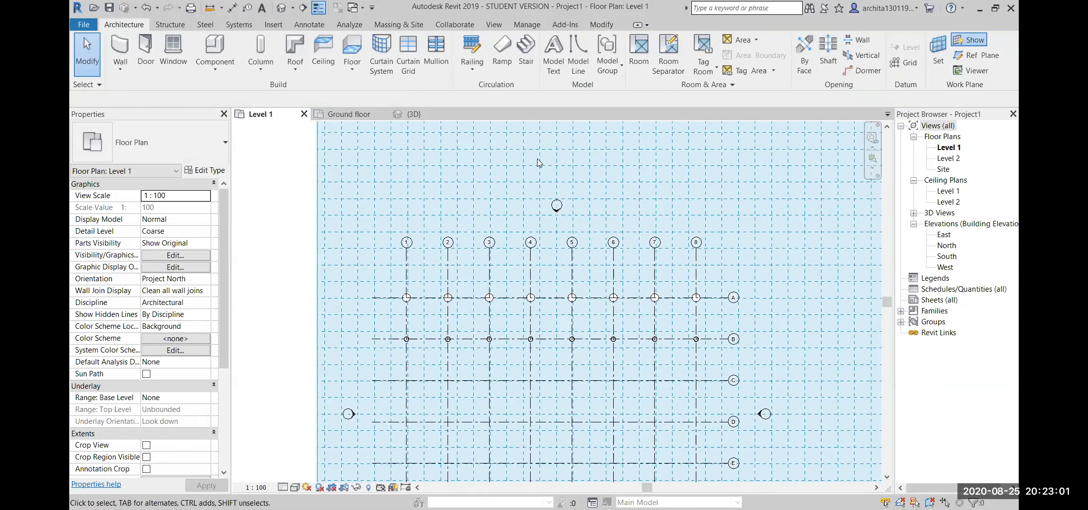
click(969, 40)
Step: Delete all the columns along grids A and B
drag(389, 272, 721, 365)
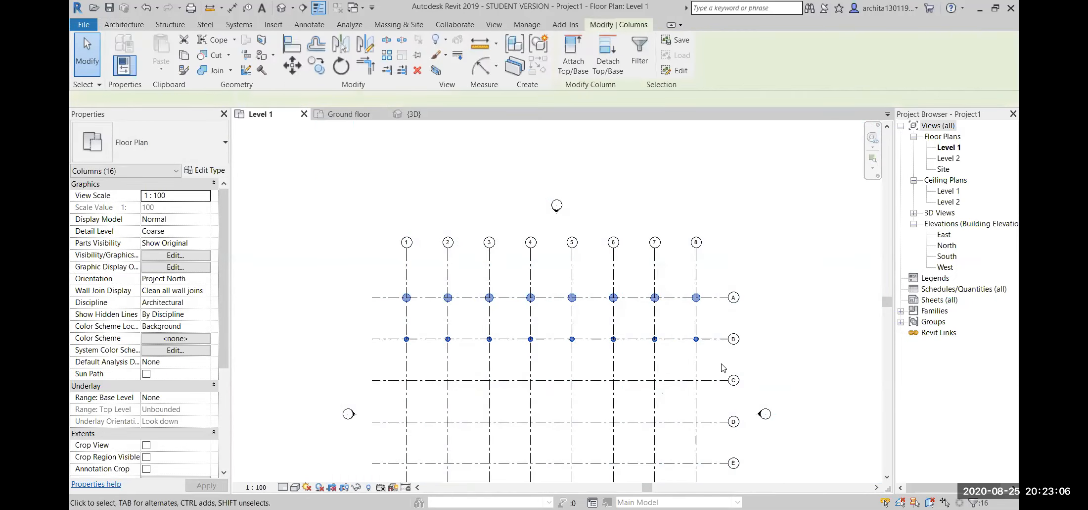
click(823, 318)
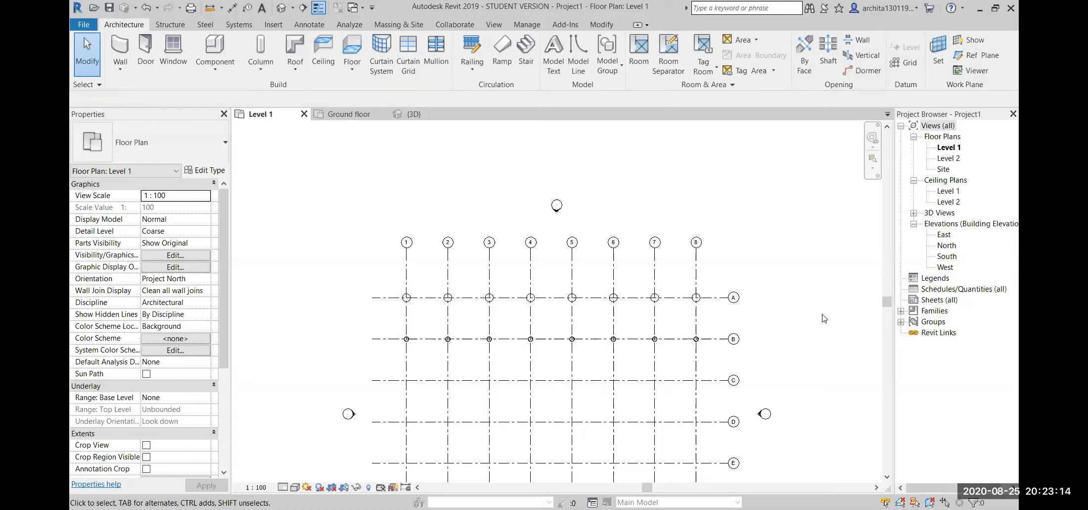
middle_drag(505, 350, 369, 315)
scroll(371, 315, up, 1)
middle_drag(431, 325, 571, 319)
drag(366, 226, 741, 322)
key(Delete)
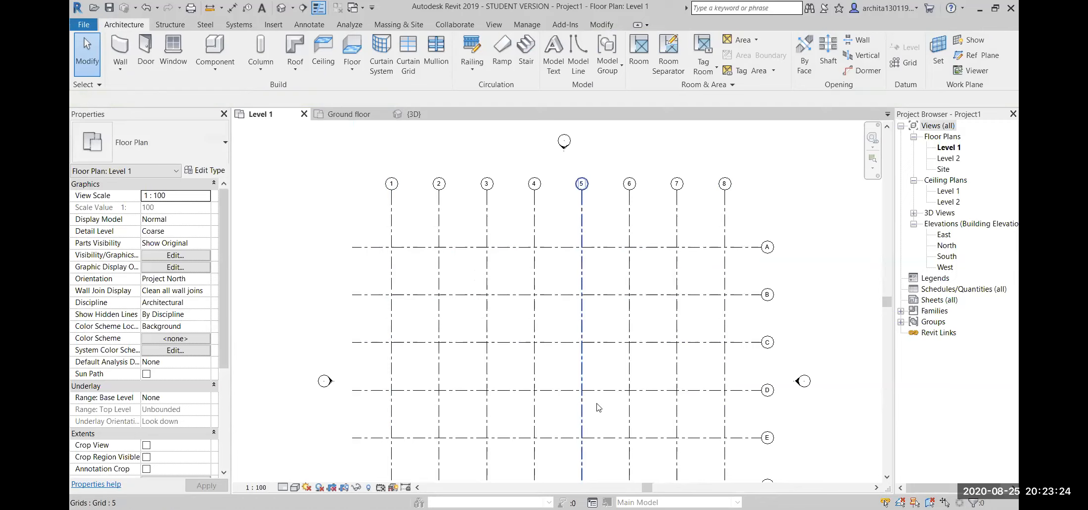
Step: Delete all grid lines 1 to 8 and A to G, keeping the four elevation markers
scroll(549, 219, down, 2)
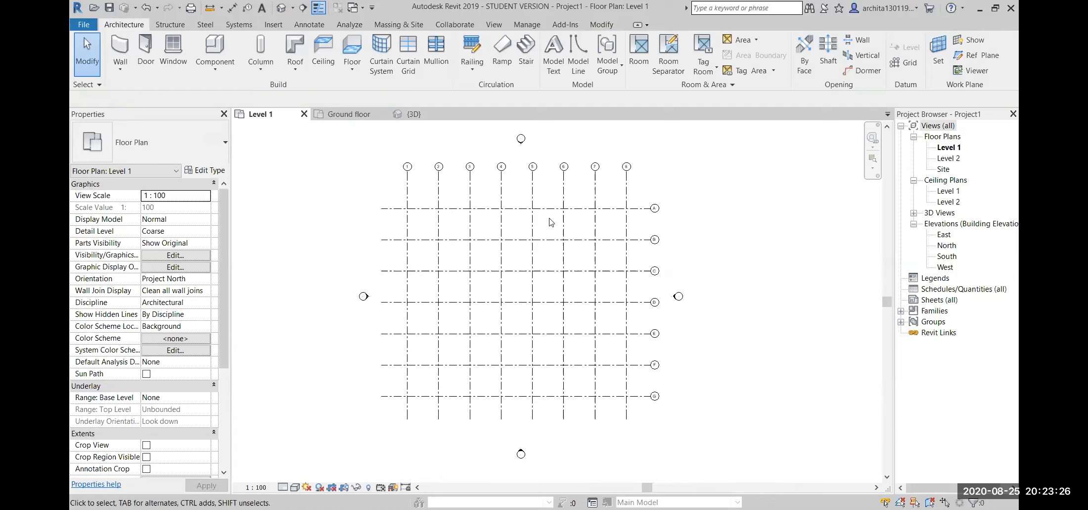
drag(675, 431, 384, 183)
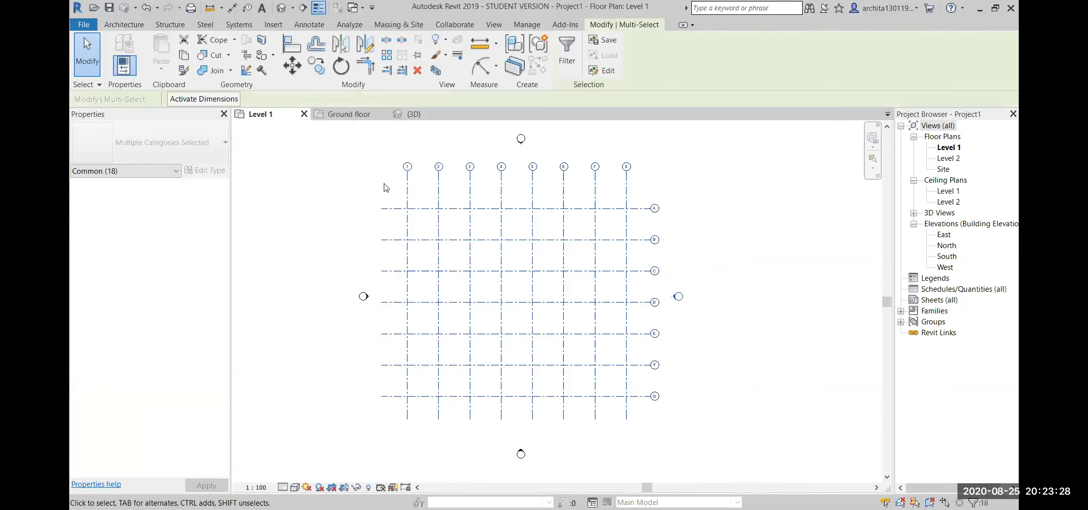
click(671, 357)
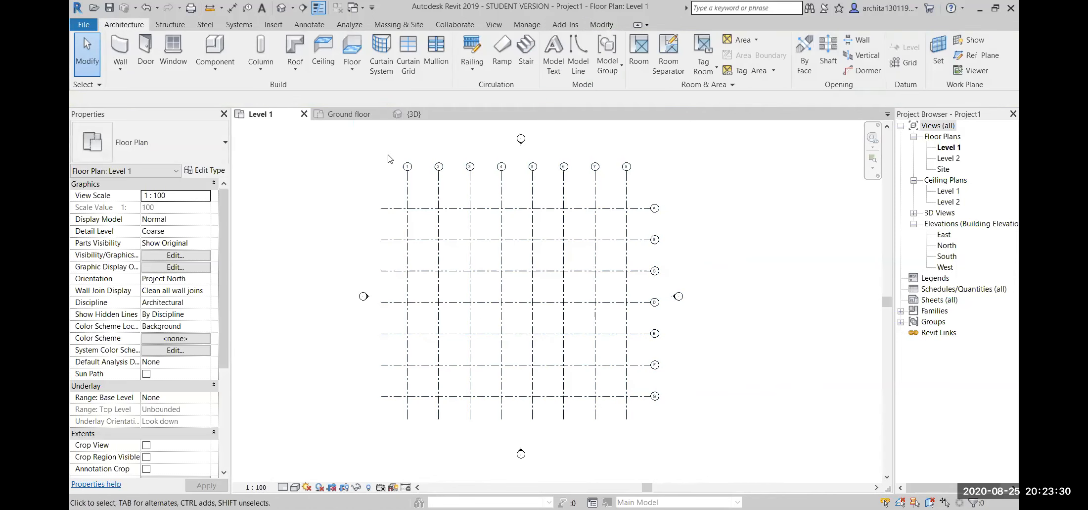
drag(374, 150, 668, 427)
key(Delete)
scroll(432, 278, down, 1)
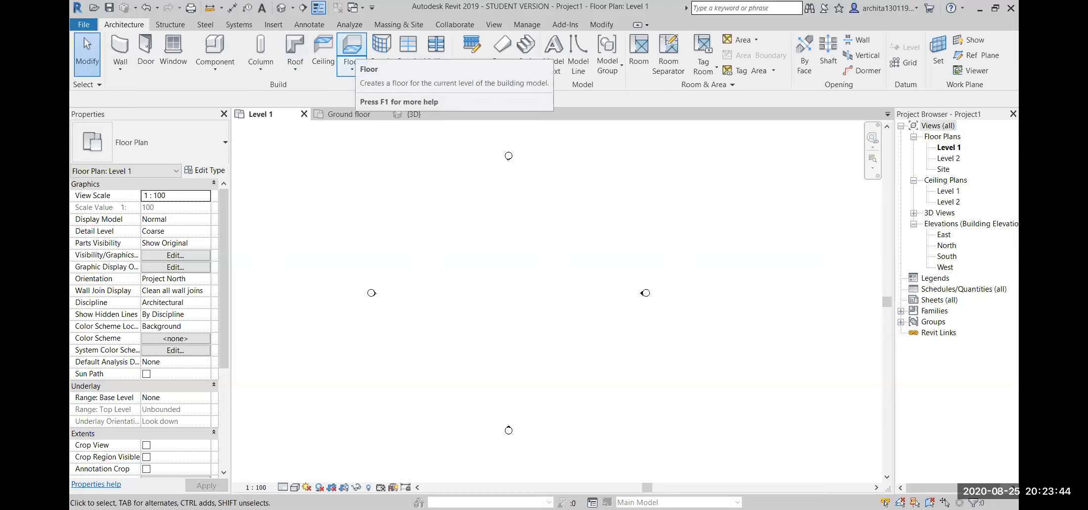
Step: Start an architectural floor on Level 1 and sketch its upper boundary about 41000 mm and its right boundary about 37000 mm long
click(353, 68)
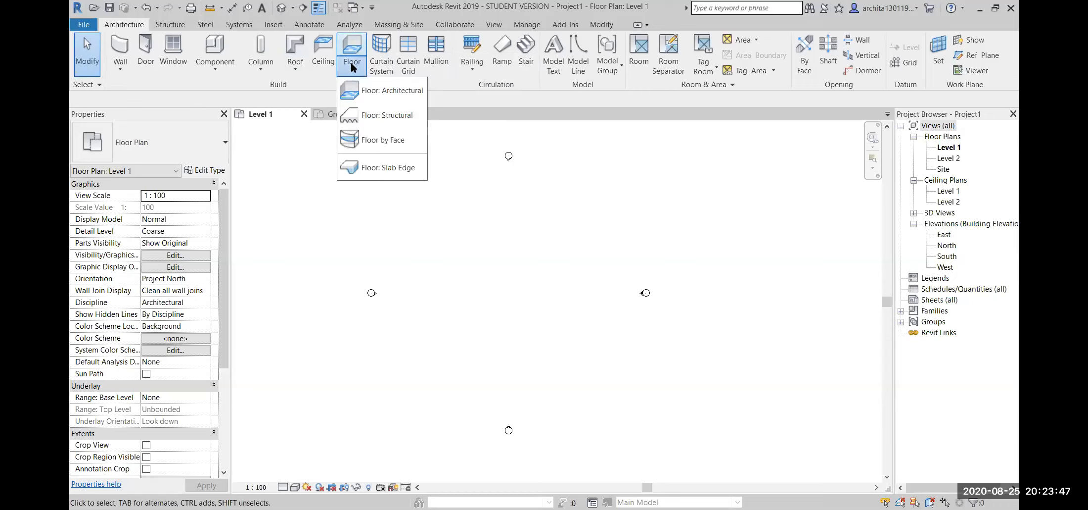
click(388, 90)
scroll(560, 298, up, 1)
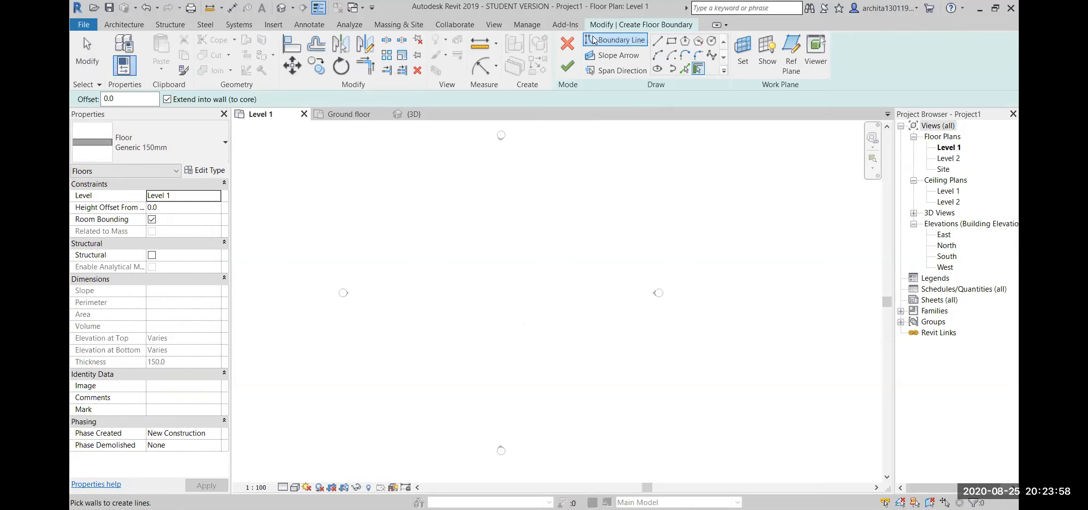
click(660, 43)
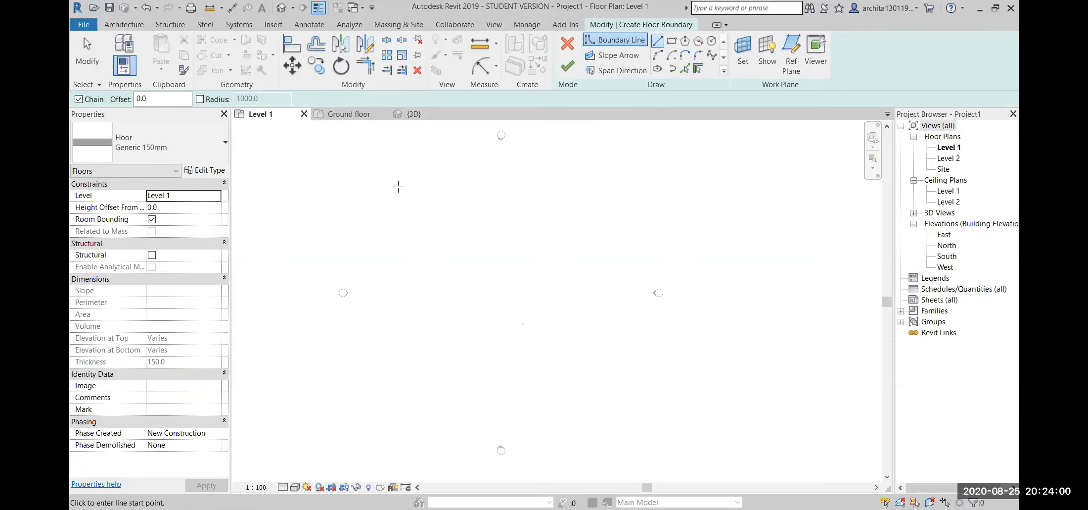
click(372, 177)
click(628, 177)
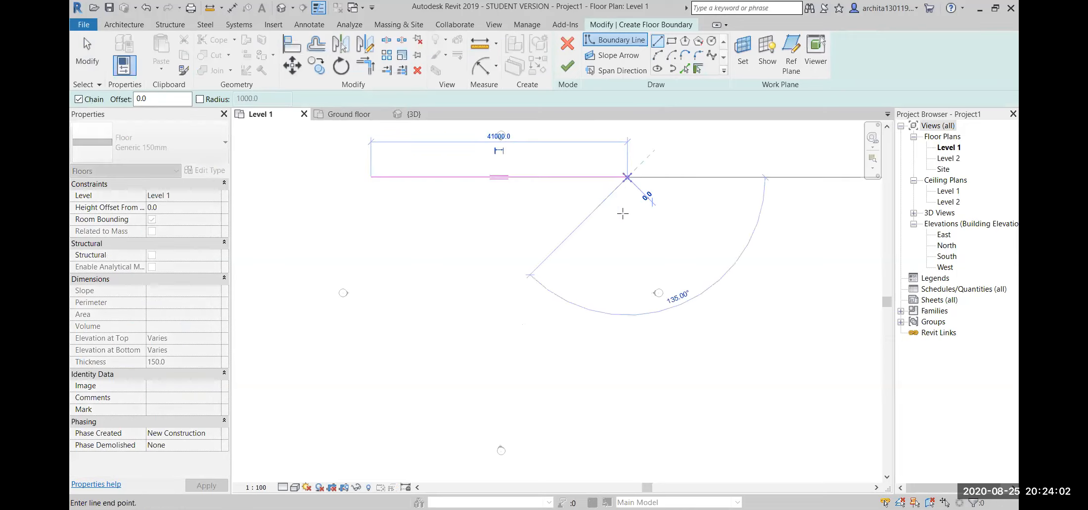
click(627, 408)
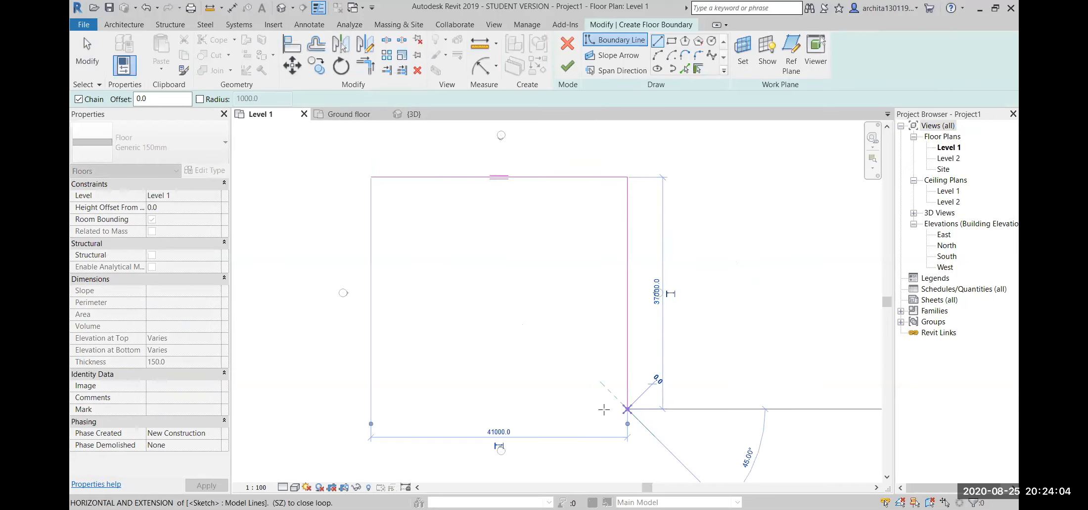
Step: Close the floor boundary with a stepped lower side, including an 18000 mm rise, a 12000 mm recess and a 14000 mm left wing
click(534, 408)
click(534, 296)
click(459, 296)
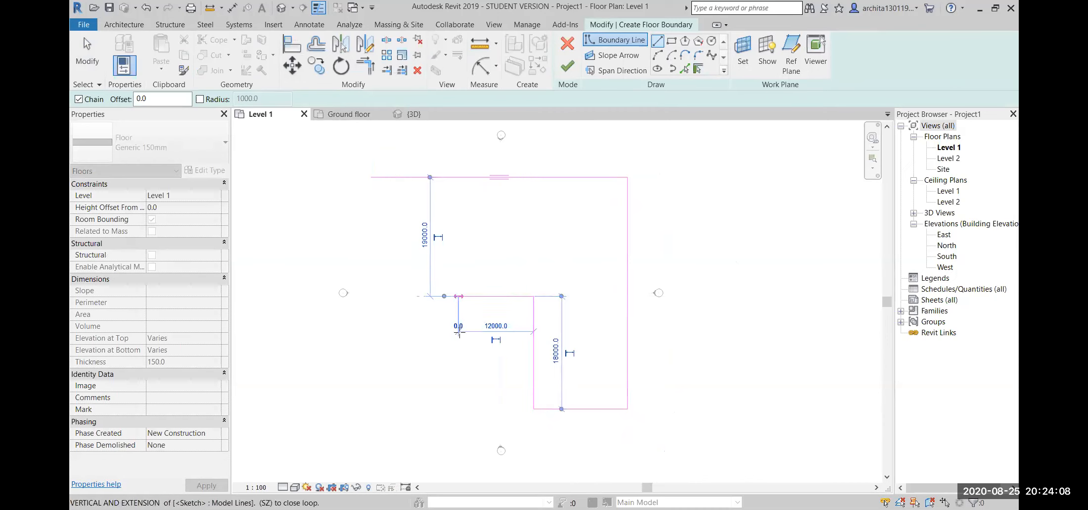
click(459, 359)
click(371, 358)
click(371, 177)
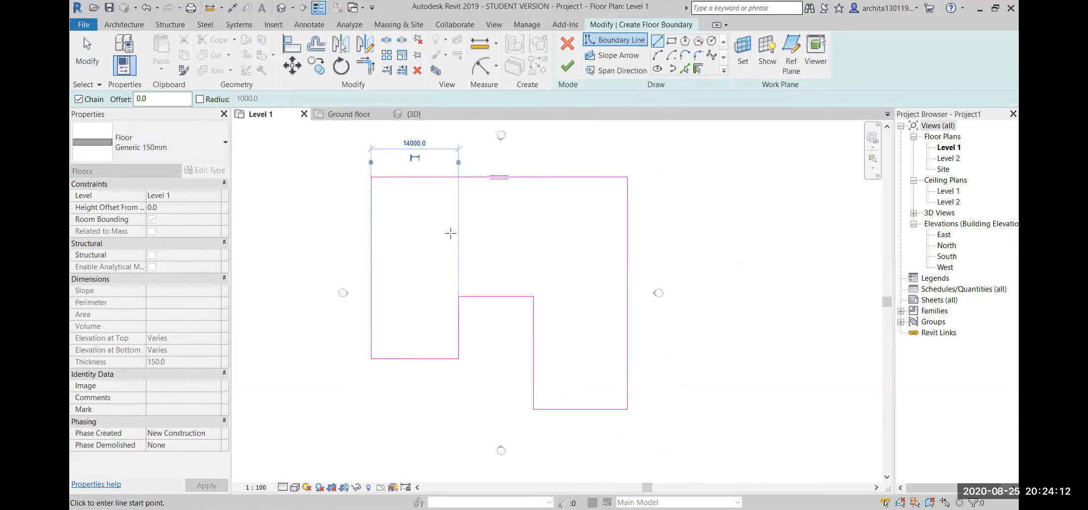
key(Escape)
Step: Examine the available floor types and the type properties and layer structure of the Generic 150mm floor
click(138, 150)
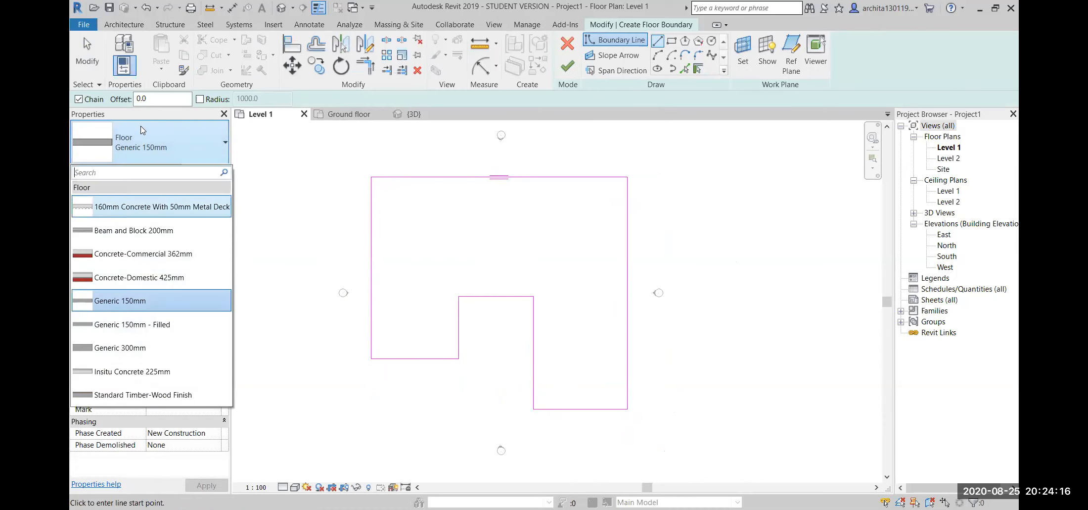
click(143, 131)
click(225, 142)
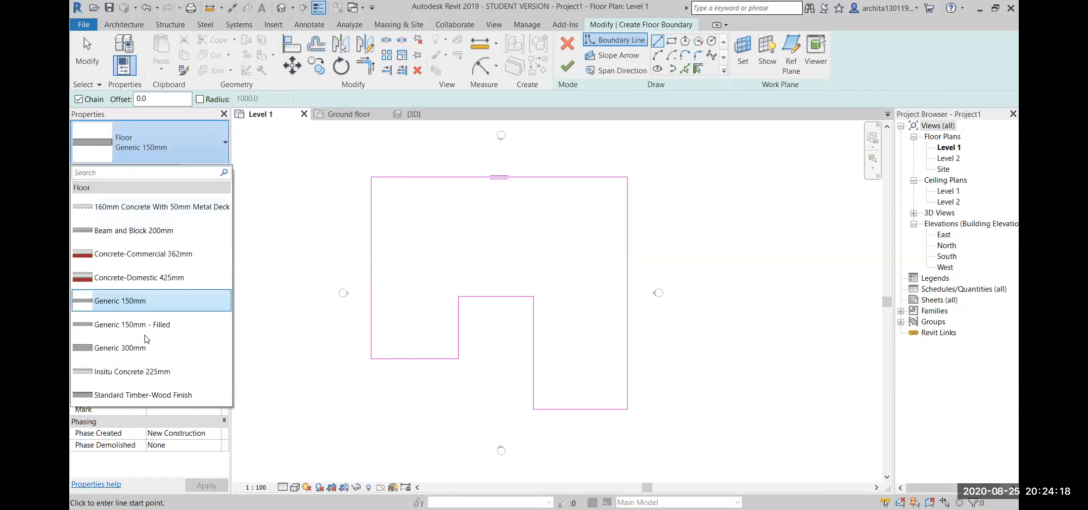
key(Escape)
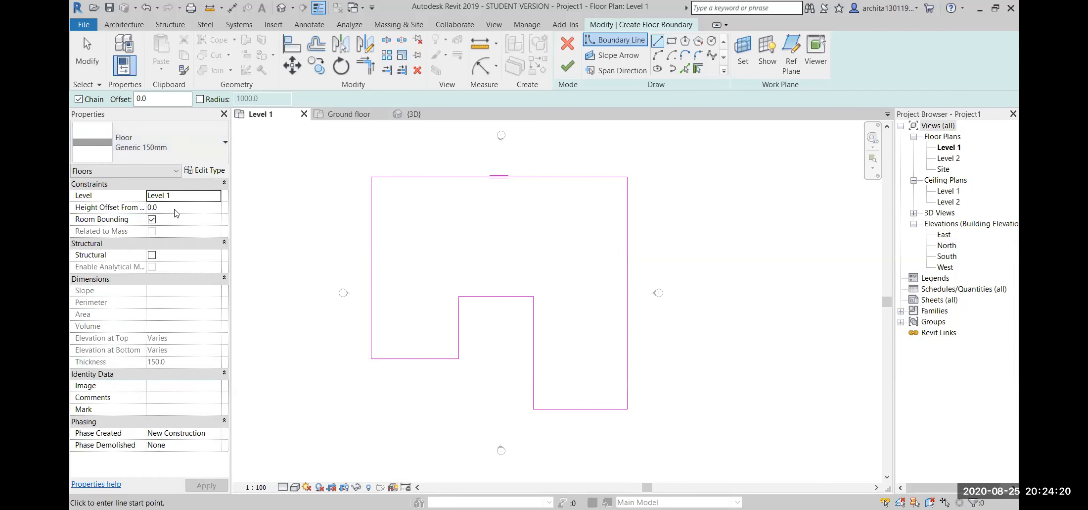
click(209, 171)
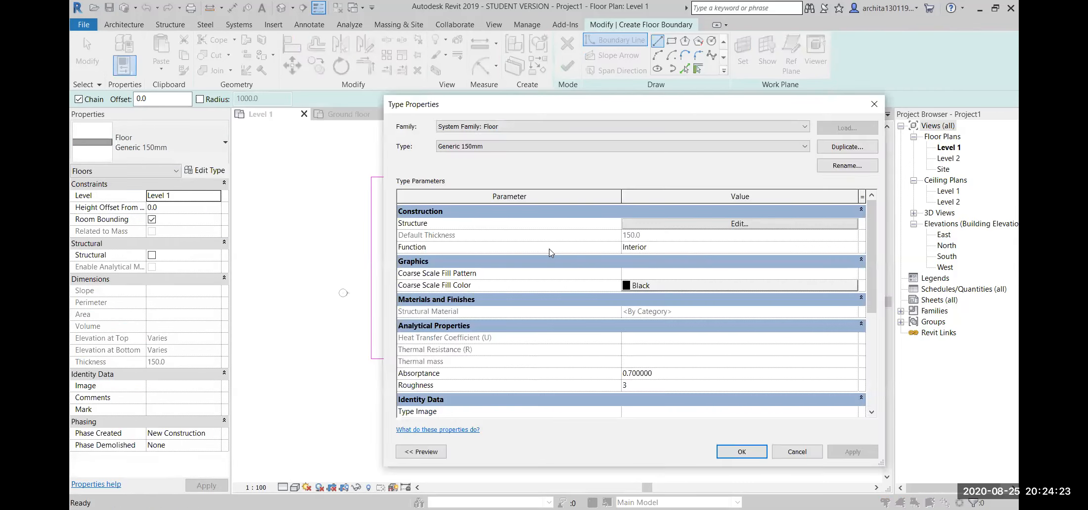
click(640, 224)
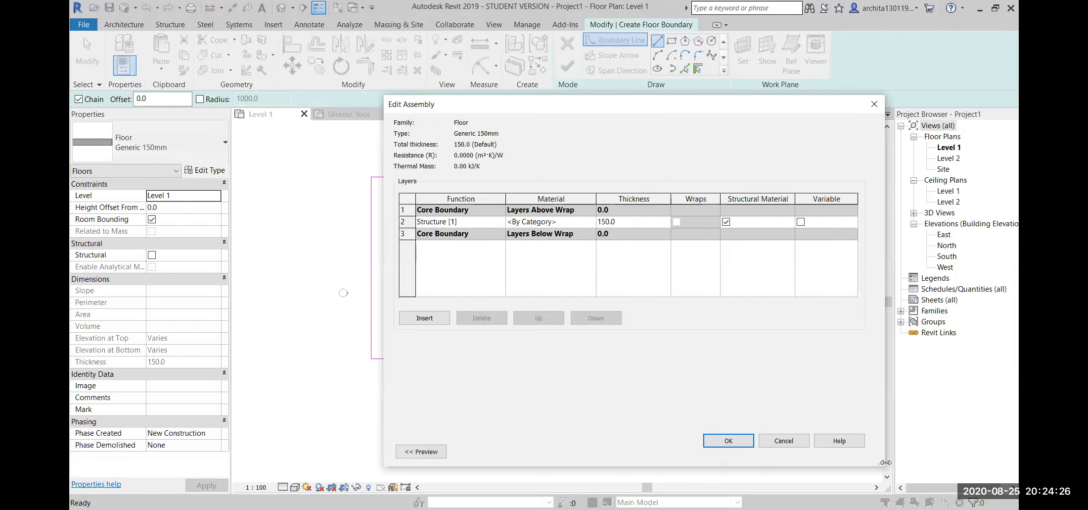
click(739, 441)
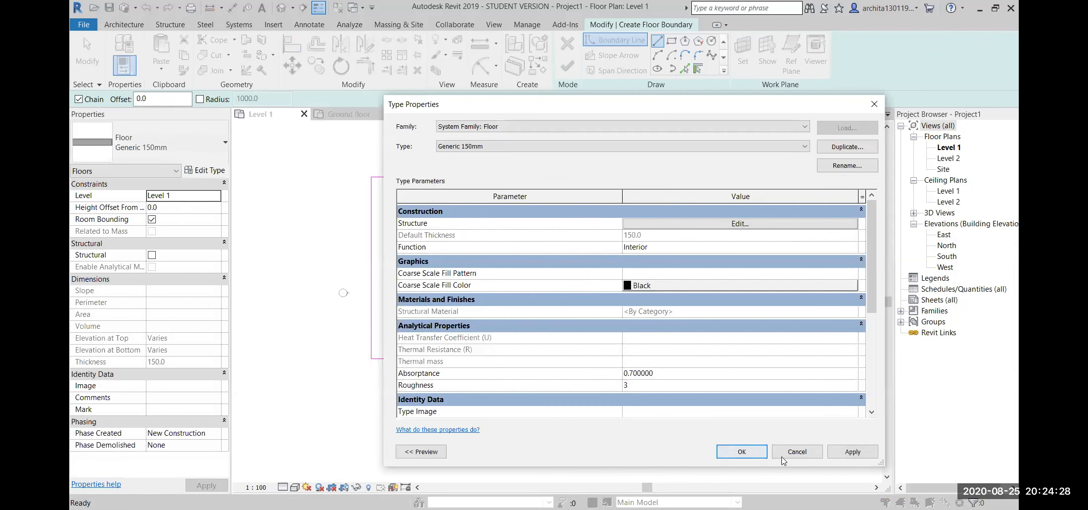
click(751, 453)
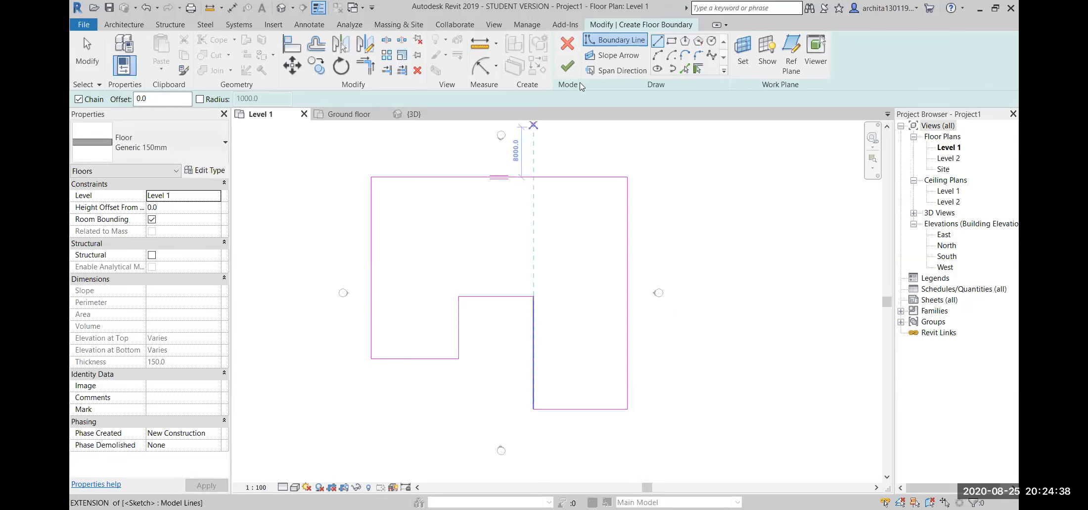
Step: Finish the floor boundary sketch and inspect the slab in the default 3D view
click(568, 65)
key(Escape)
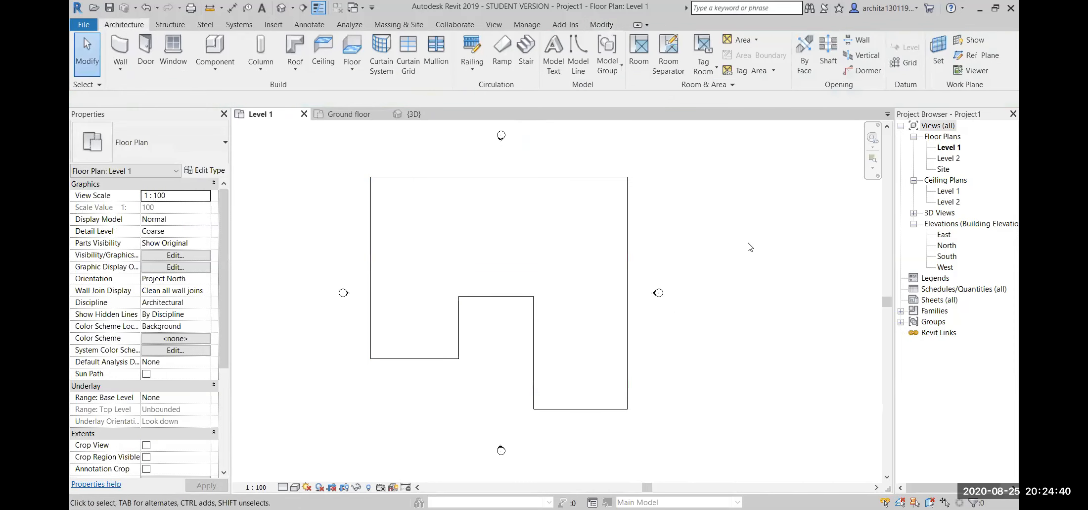
click(279, 6)
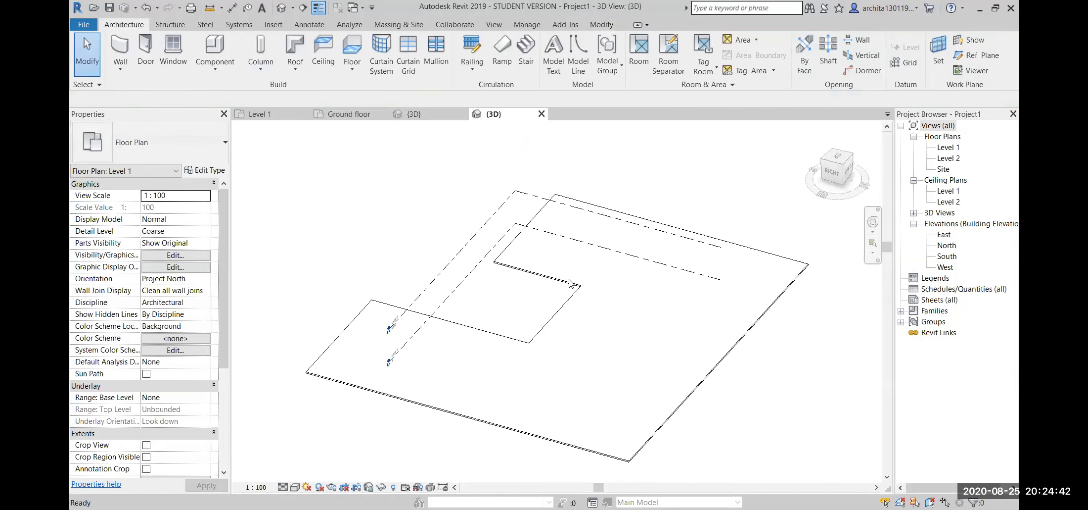
shift+middle_drag(479, 347, 608, 311)
scroll(576, 338, up, 4)
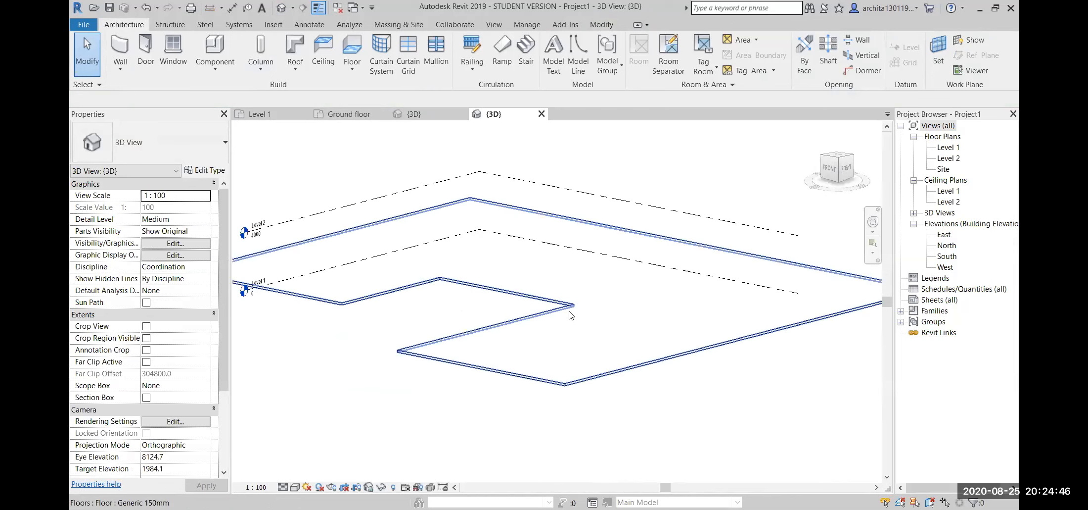
click(569, 312)
click(647, 171)
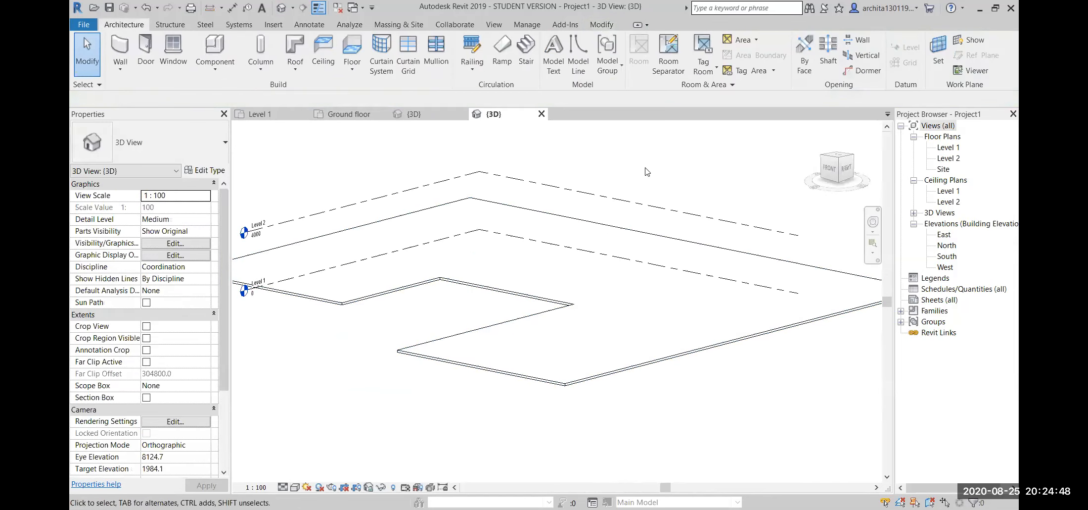
scroll(559, 284, down, 3)
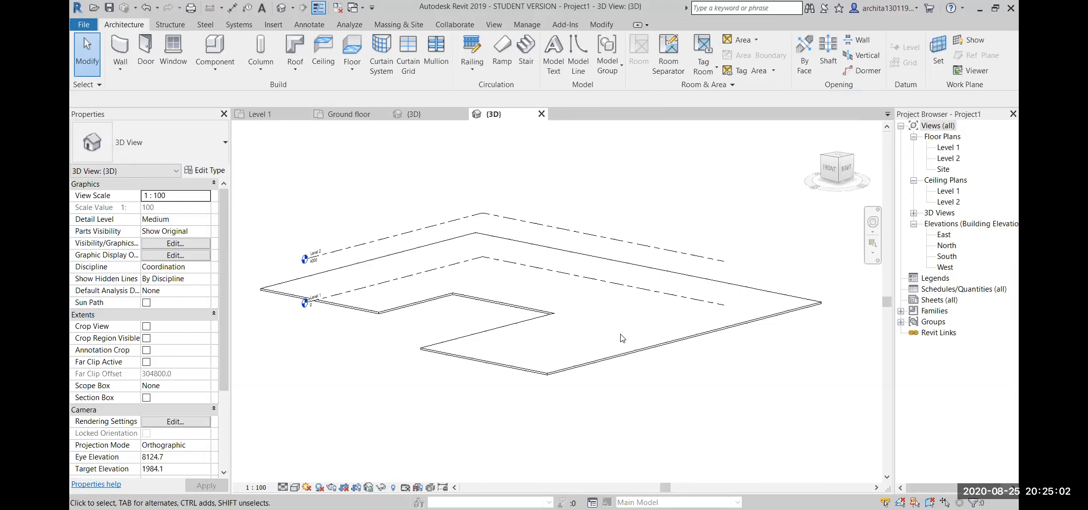
Step: Edit the floor boundary to add a circular opening with a radius of about 5800 mm above the recess
click(631, 353)
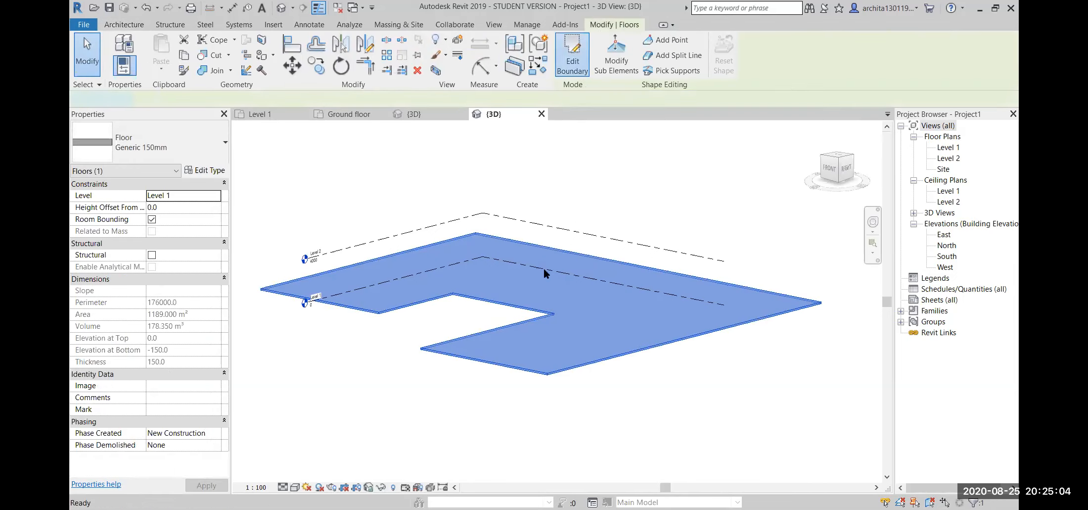
mouse_move(584, 289)
shift+middle_down()
mouse_move(680, 362)
mouse_move(673, 369)
shift+middle_up()
middle_drag(673, 369, 652, 377)
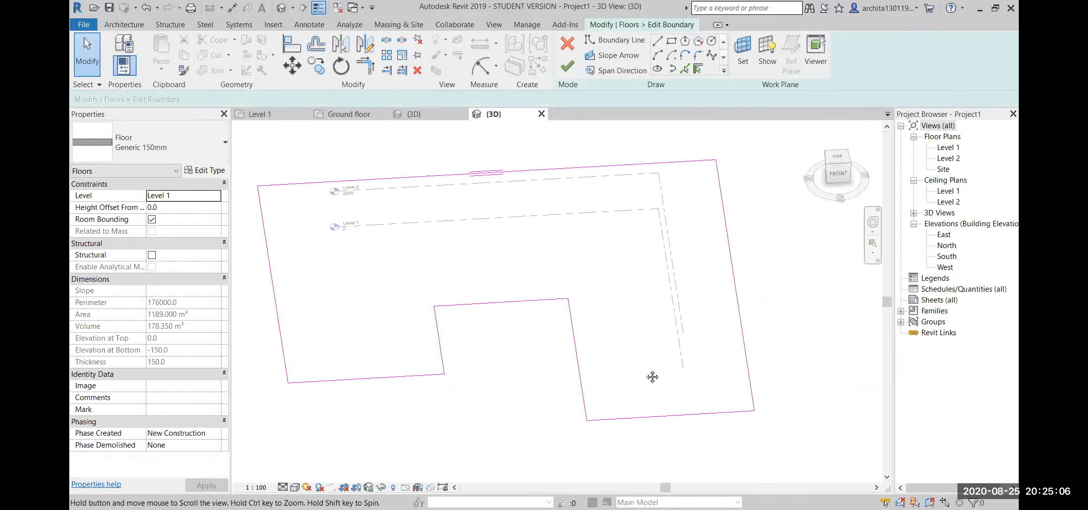
click(712, 40)
click(488, 240)
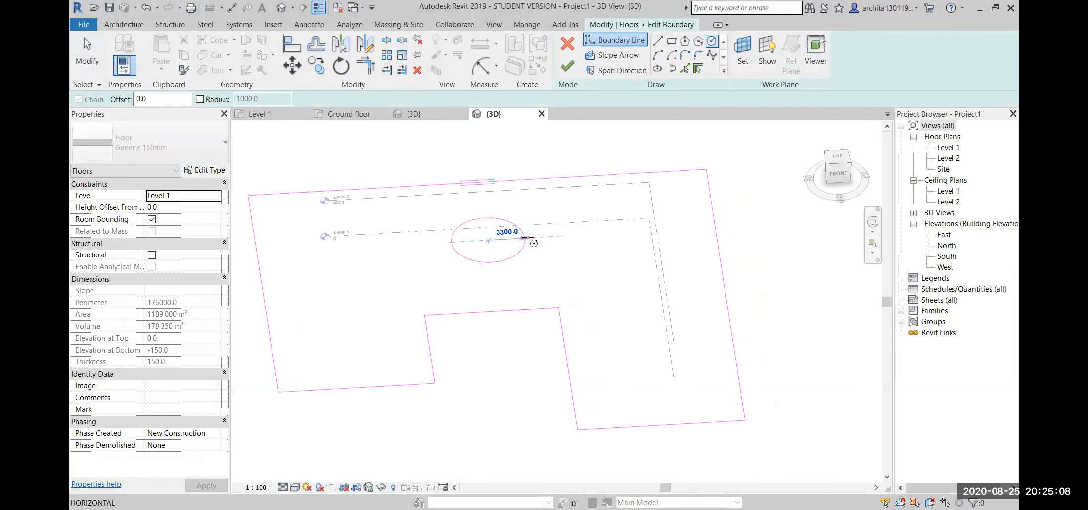
click(529, 210)
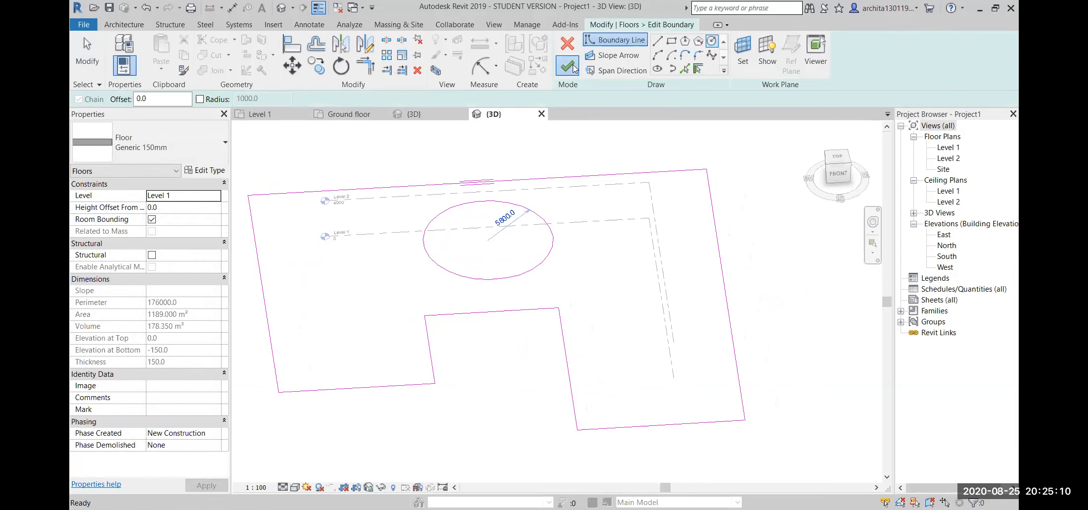
click(567, 66)
click(775, 341)
Step: Set the 3D view's visual style to Shaded
shift+middle_drag(736, 345, 718, 302)
click(296, 487)
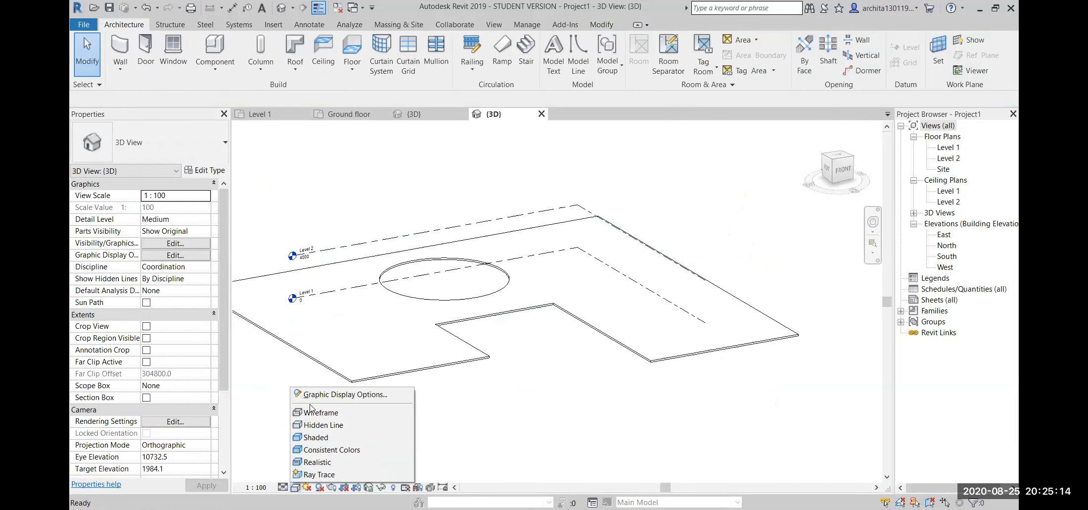
click(322, 437)
shift+middle_drag(638, 376, 352, 440)
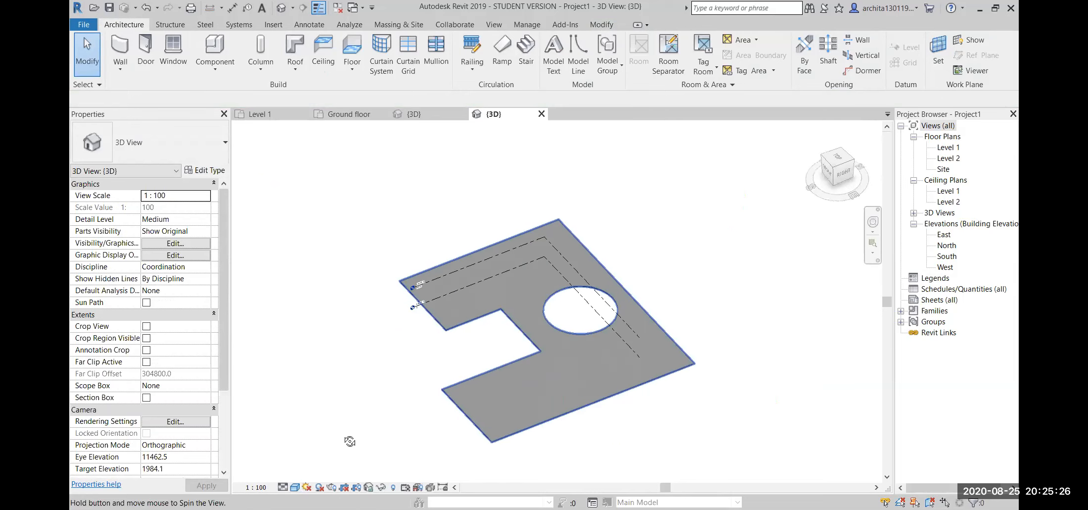
Step: Delete the circular opening from the floor boundary and finish the sketch
scroll(567, 332, up, 2)
double_click(563, 343)
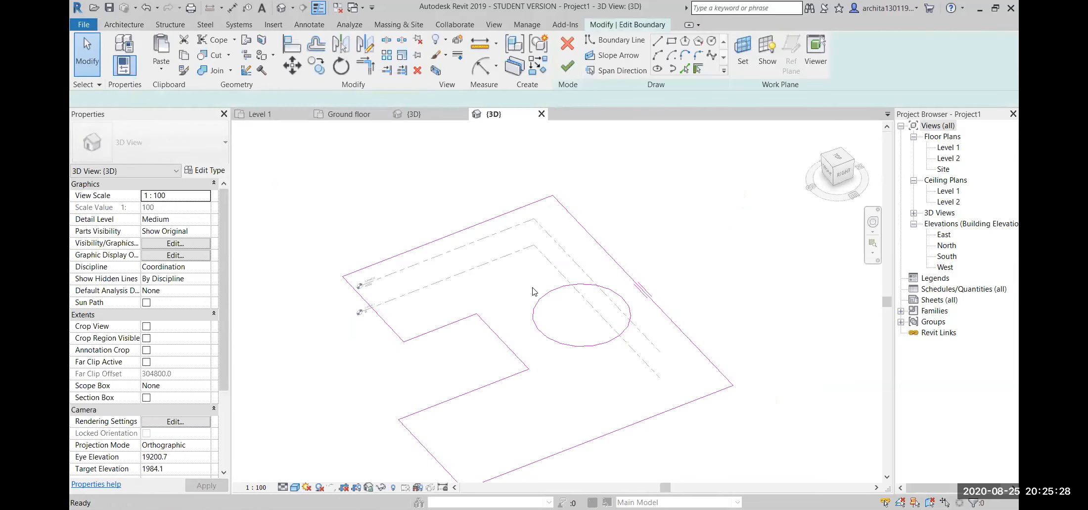
click(540, 296)
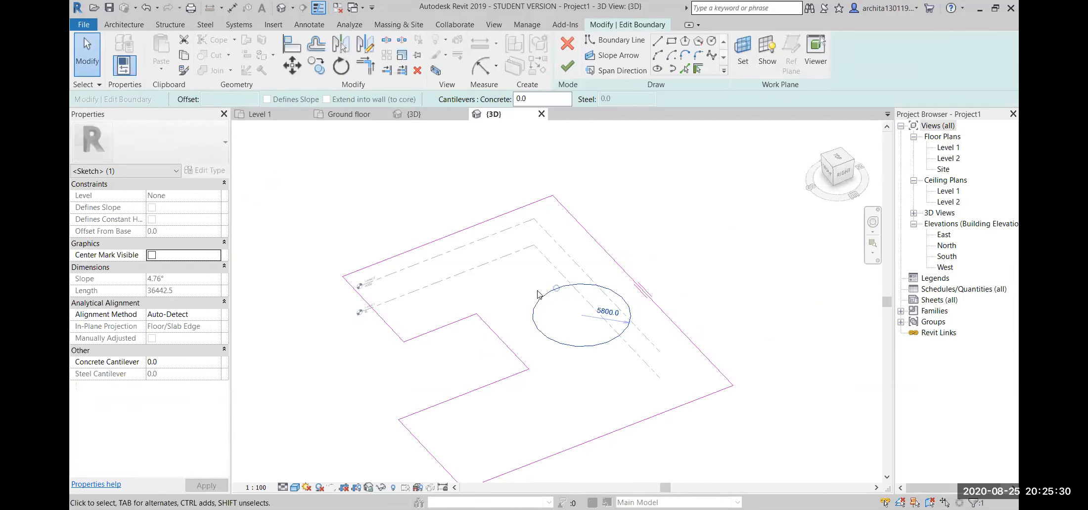
key(Delete)
click(568, 66)
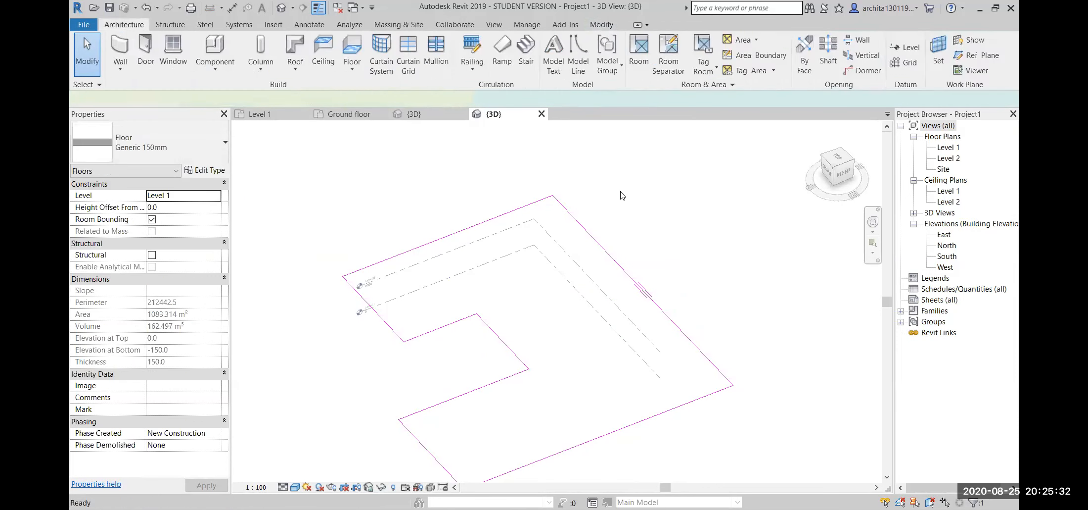
click(687, 258)
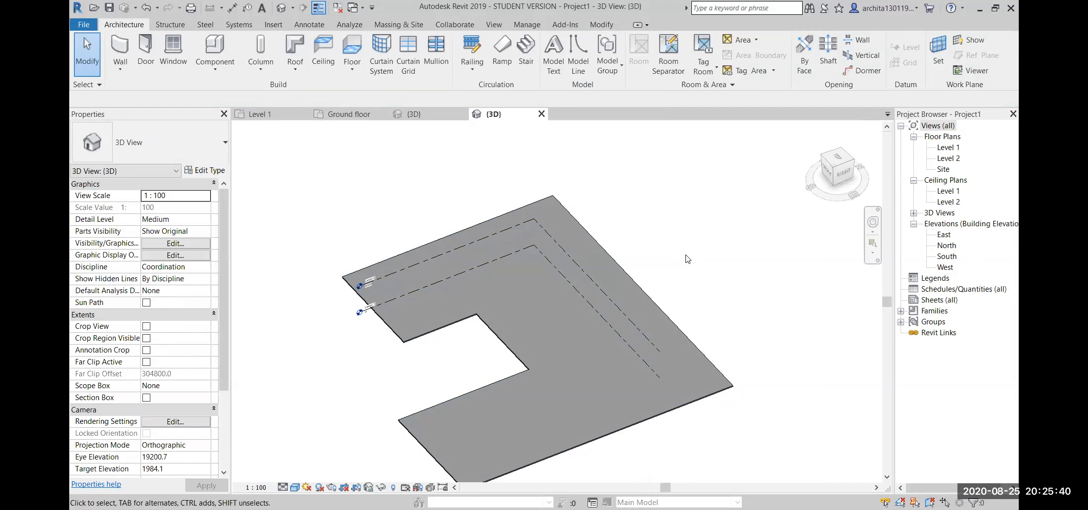
shift+middle_drag(686, 258, 659, 401)
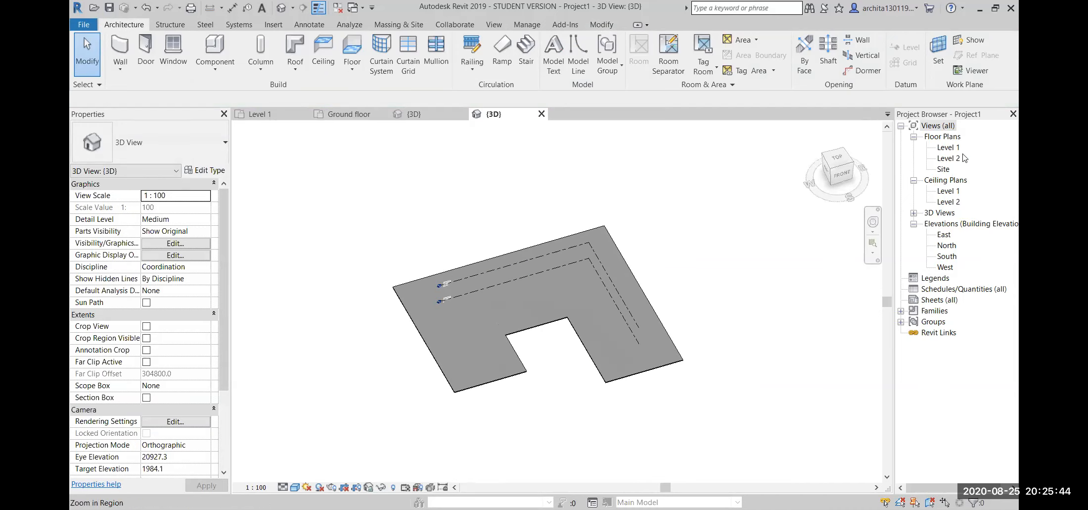
click(643, 309)
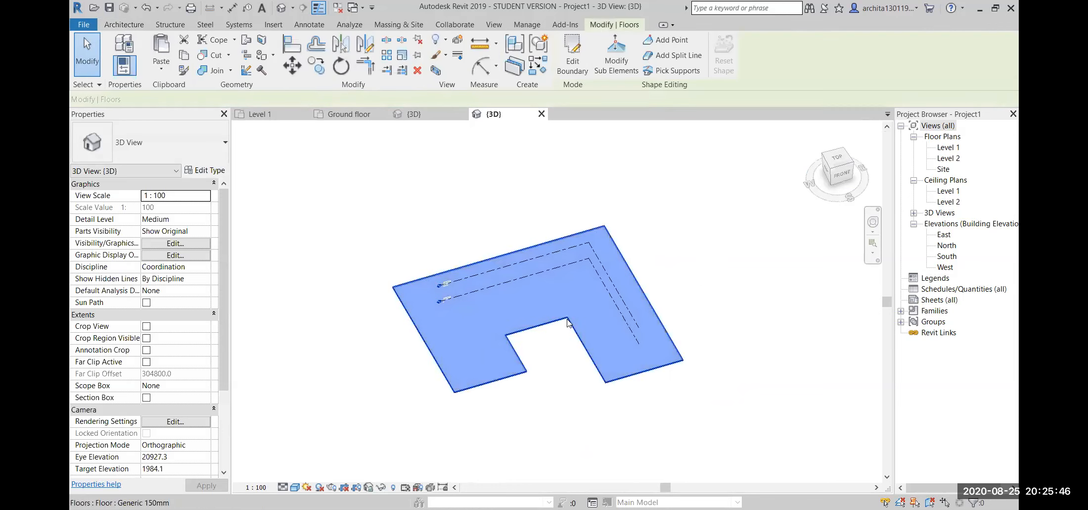
key(Escape)
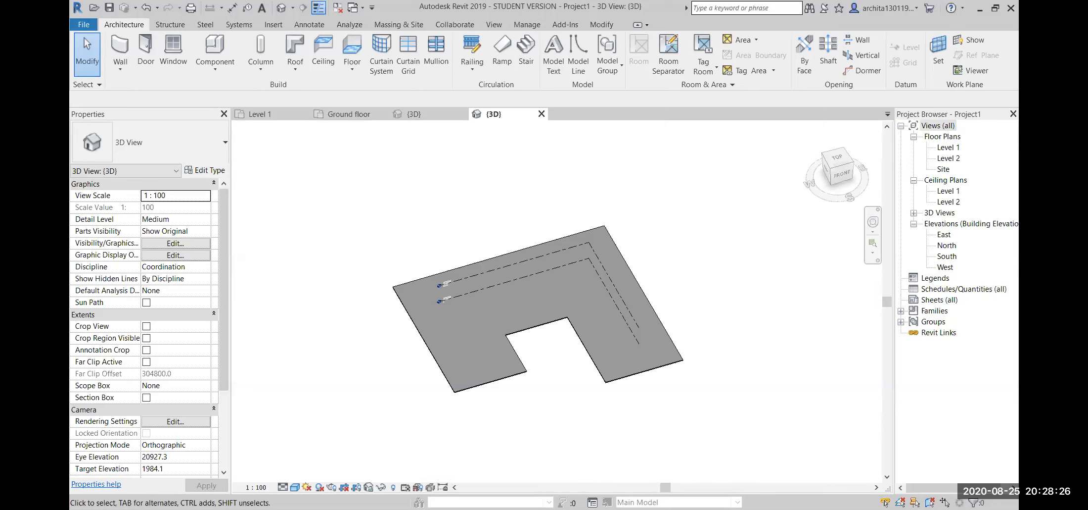
Step: On Level 1, start an architectural wall using Pick Lines, with the location line set to Finish Face: Exterior
double_click(960, 146)
scroll(489, 202, up, 2)
scroll(436, 226, down, 1)
middle_drag(427, 230, 444, 228)
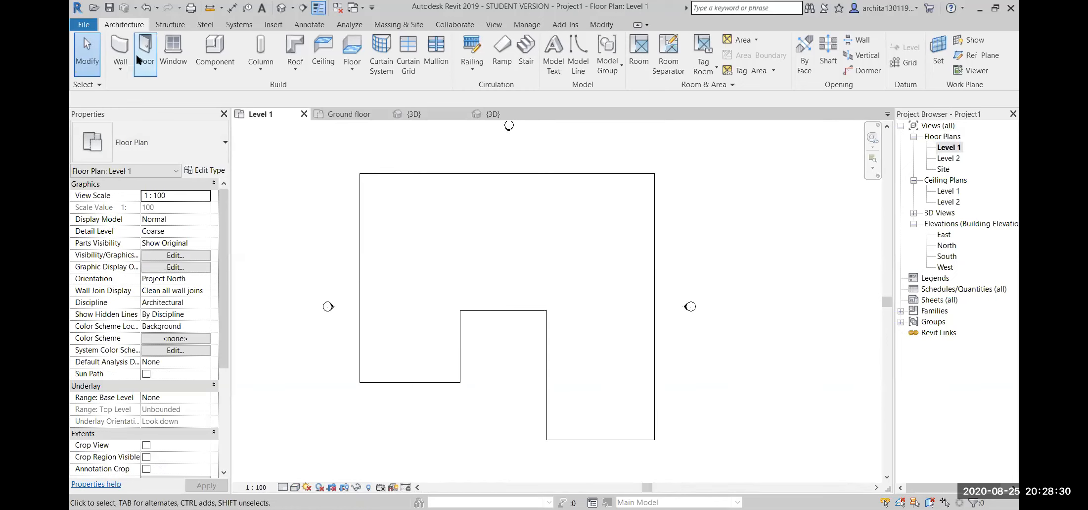
click(122, 68)
click(157, 91)
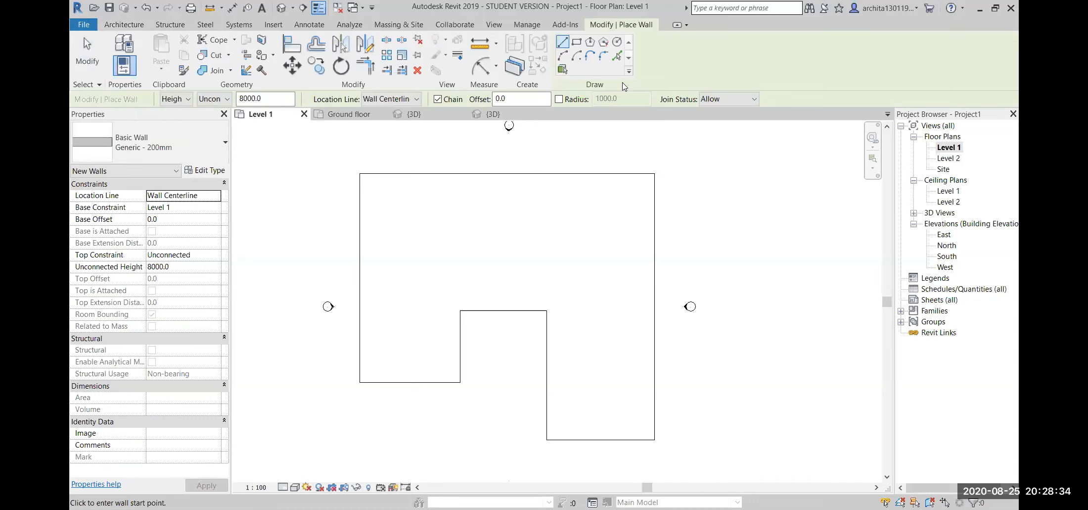
click(618, 59)
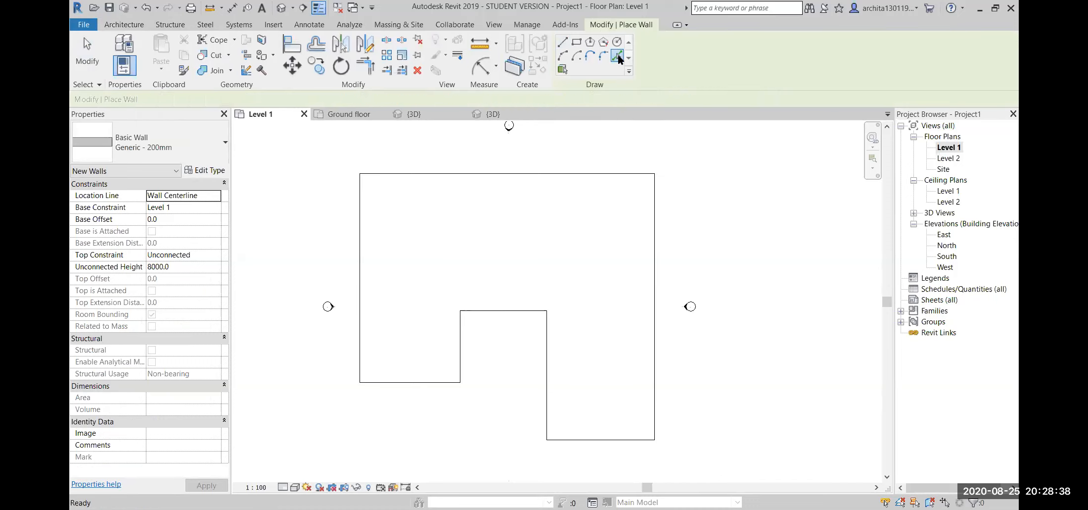
scroll(394, 286, up, 1)
scroll(346, 371, up, 3)
scroll(302, 432, up, 1)
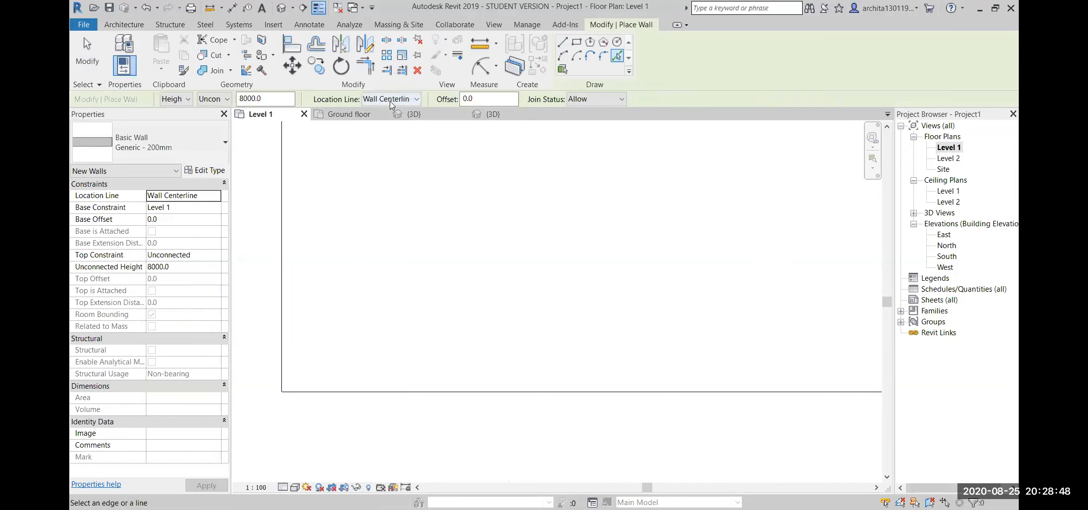
click(417, 99)
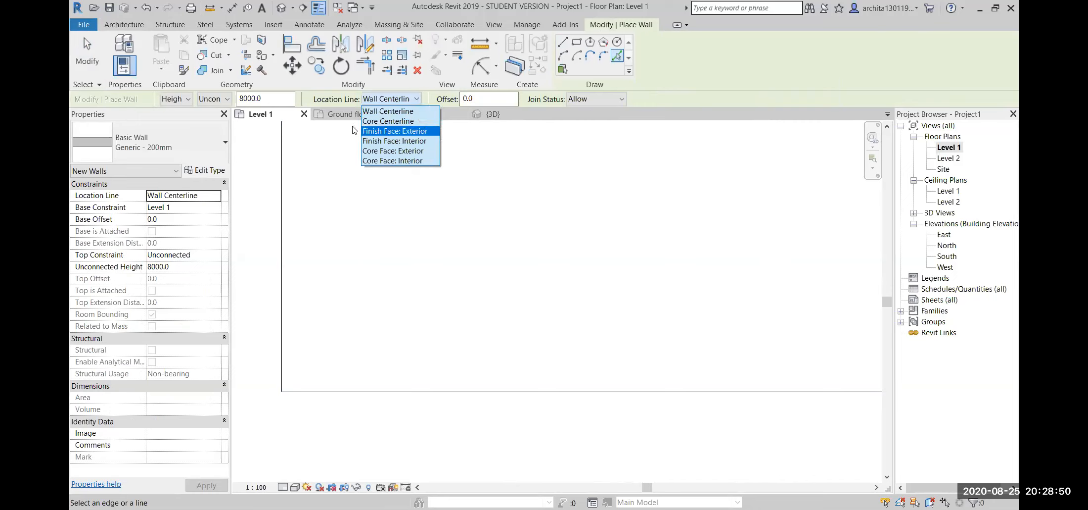
click(402, 131)
Step: Place Generic - 200mm walls along the floor's left edge, the left wing's lower edge and the recess's left side
scroll(366, 368, down, 1)
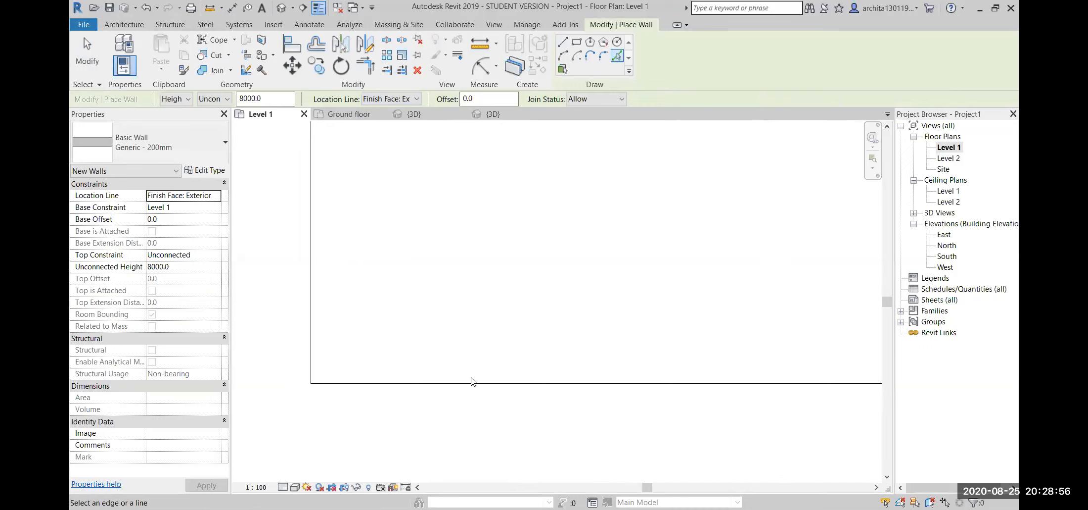
scroll(376, 344, down, 1)
scroll(312, 344, up, 1)
scroll(349, 355, up, 1)
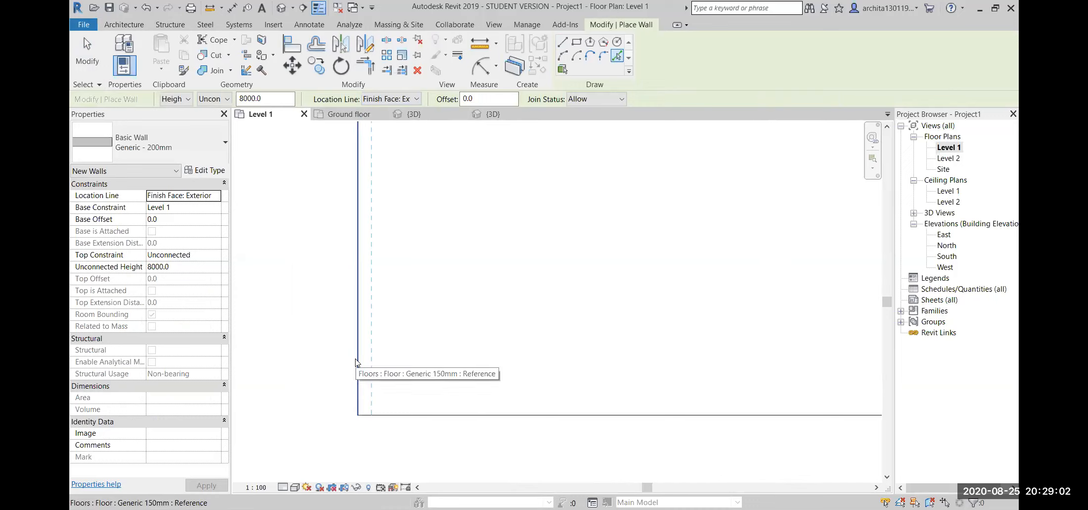
click(356, 362)
click(418, 415)
scroll(300, 311, down, 5)
middle_drag(590, 362, 360, 377)
scroll(536, 311, up, 2)
scroll(551, 314, up, 2)
scroll(568, 363, up, 2)
click(578, 372)
scroll(675, 380, down, 2)
scroll(677, 383, down, 4)
scroll(525, 341, up, 5)
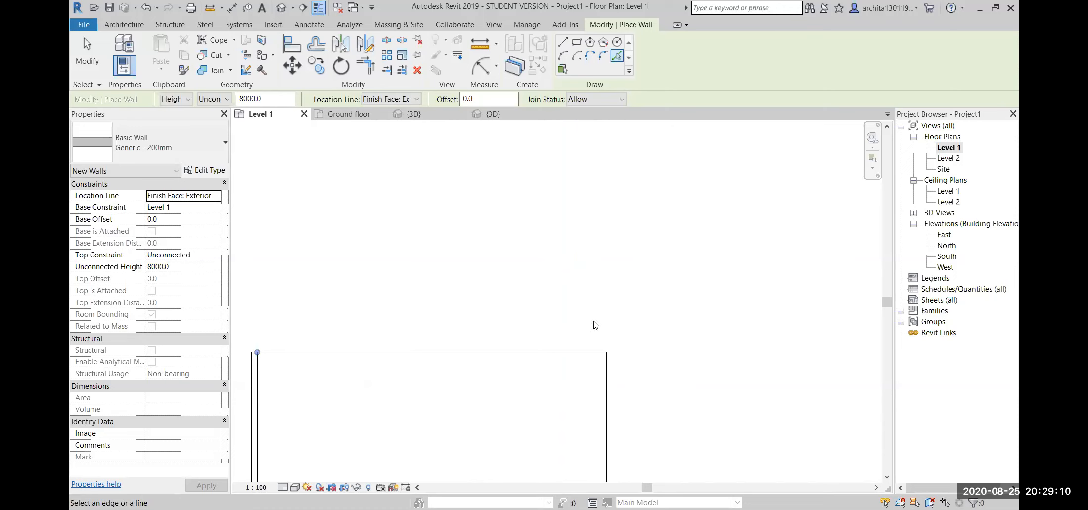
Step: Place Generic - 200mm walls along the upper and right sides of the floor's recess
scroll(438, 235, down, 5)
scroll(802, 376, up, 2)
scroll(589, 208, up, 1)
click(567, 199)
scroll(568, 199, down, 2)
scroll(567, 205, down, 3)
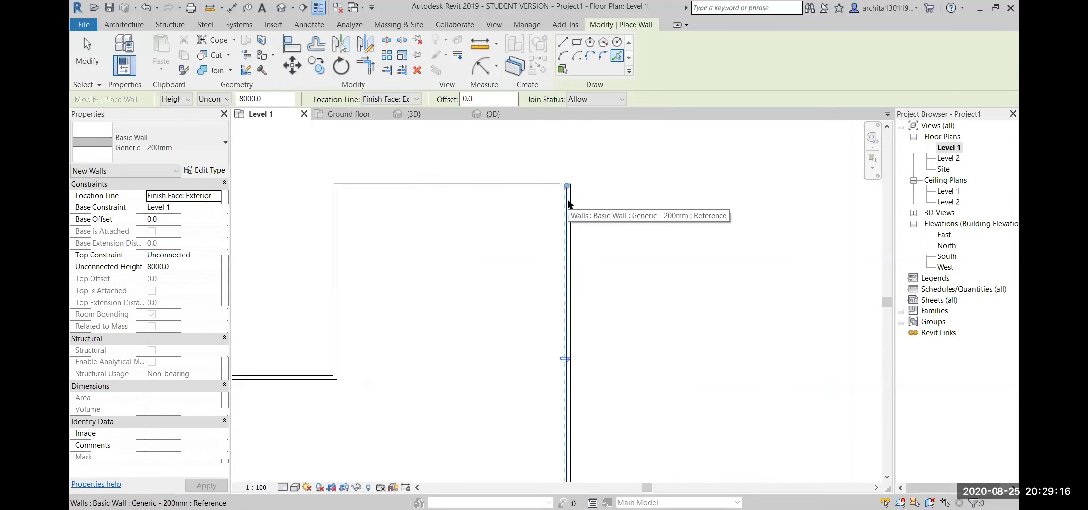
Step: Complete the wall outline along the right wing's lower edge and the floor's right and upper edges
scroll(698, 367, up, 3)
click(680, 357)
scroll(646, 295, down, 2)
middle_drag(658, 293, 609, 410)
scroll(606, 405, down, 5)
scroll(602, 401, down, 2)
middle_drag(363, 184, 469, 314)
scroll(456, 281, up, 6)
click(291, 303)
scroll(539, 317, down, 3)
middle_drag(545, 276, 489, 221)
scroll(730, 371, down, 1)
middle_drag(716, 343, 662, 215)
click(764, 289)
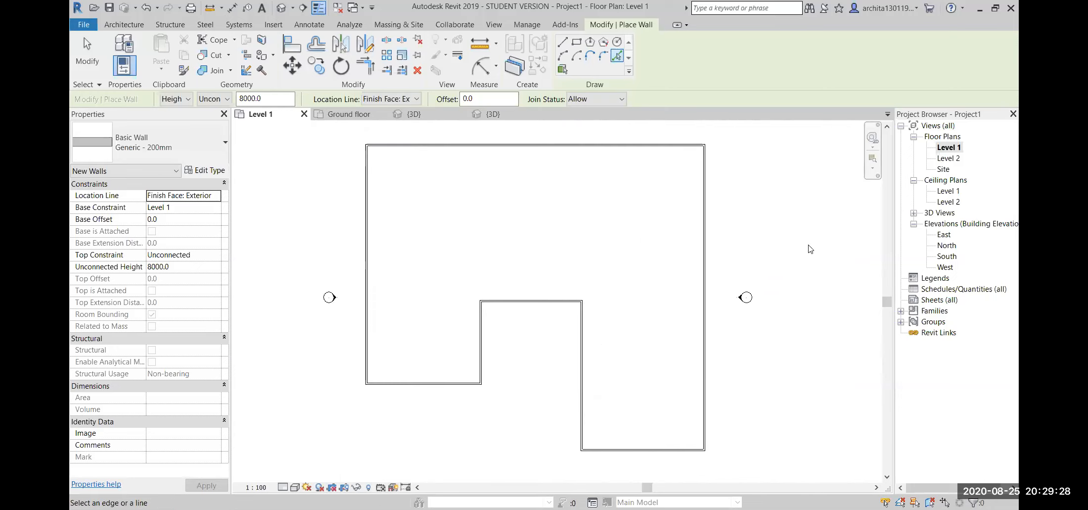
Step: Pick the right-hand segment of the bent line above the building as a wall and end wall placement
middle_drag(571, 294, 646, 317)
scroll(646, 317, down, 1)
middle_drag(697, 405, 647, 405)
scroll(562, 349, down, 1)
middle_drag(568, 354, 522, 402)
scroll(610, 204, down, 3)
middle_drag(618, 204, 426, 286)
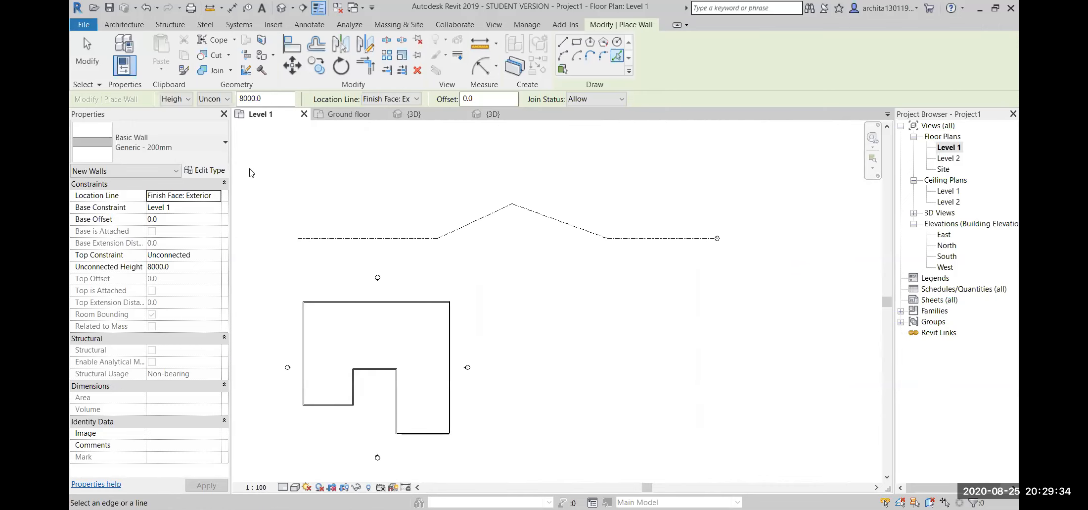
click(702, 240)
key(Escape)
key(Escape)
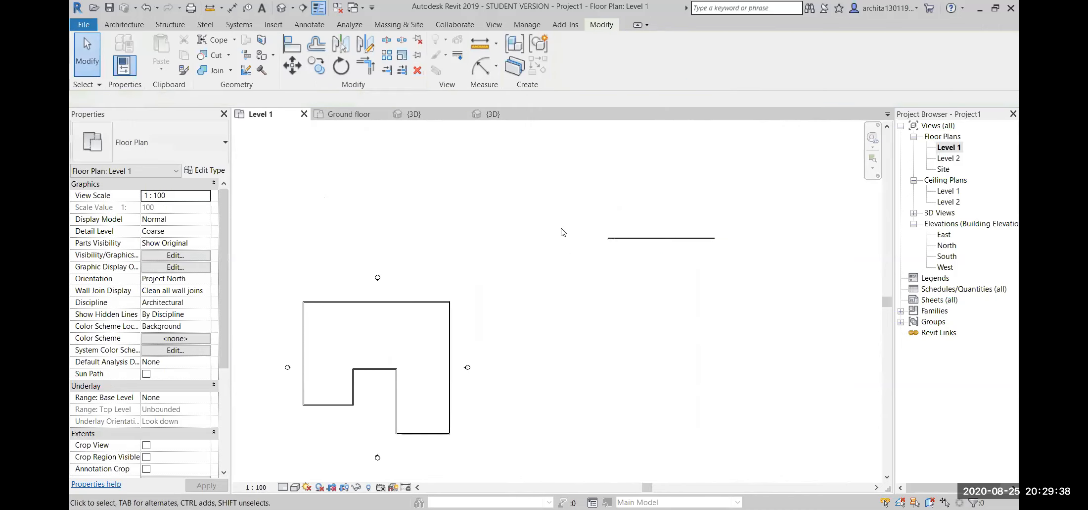
Step: Delete the stray wall segment beyond the building's upper right corner
drag(529, 200, 744, 293)
key(Delete)
scroll(743, 292, down, 3)
scroll(508, 369, up, 7)
scroll(515, 371, down, 1)
scroll(477, 373, up, 3)
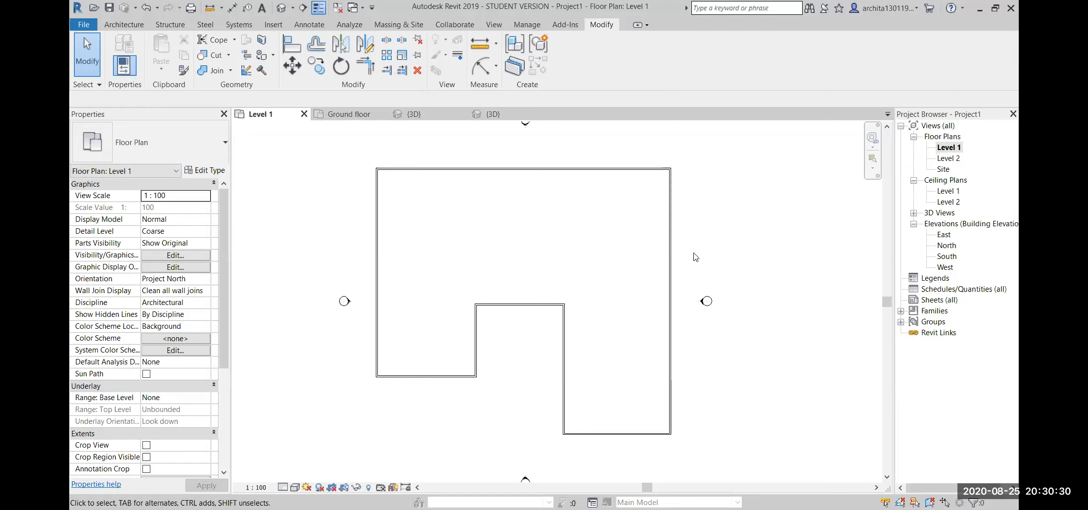
Step: Undo the latest edits back through the walls on the floor's upper and right edges
key(ctrl+z)
key(ctrl+z)
key(ctrl+z)
key(ctrl+z)
key(ctrl+z)
scroll(686, 255, down, 5)
middle_drag(737, 243, 738, 396)
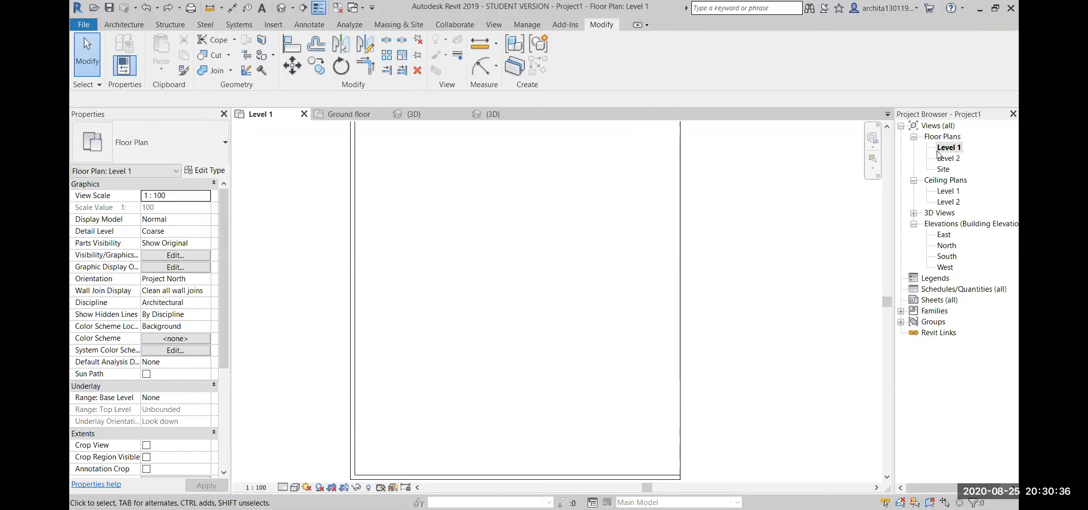
scroll(614, 289, down, 3)
middle_drag(665, 252, 738, 437)
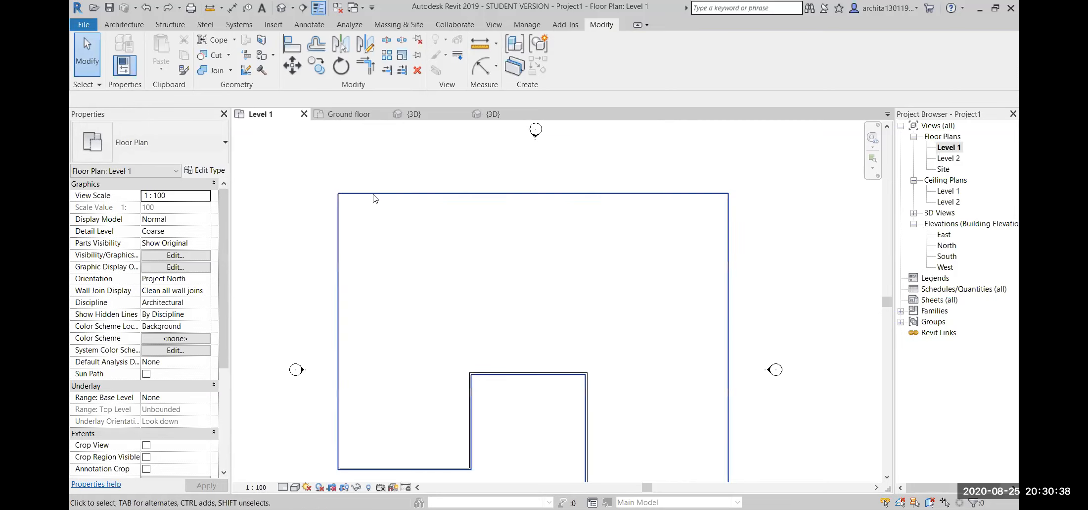
middle_drag(497, 299, 444, 316)
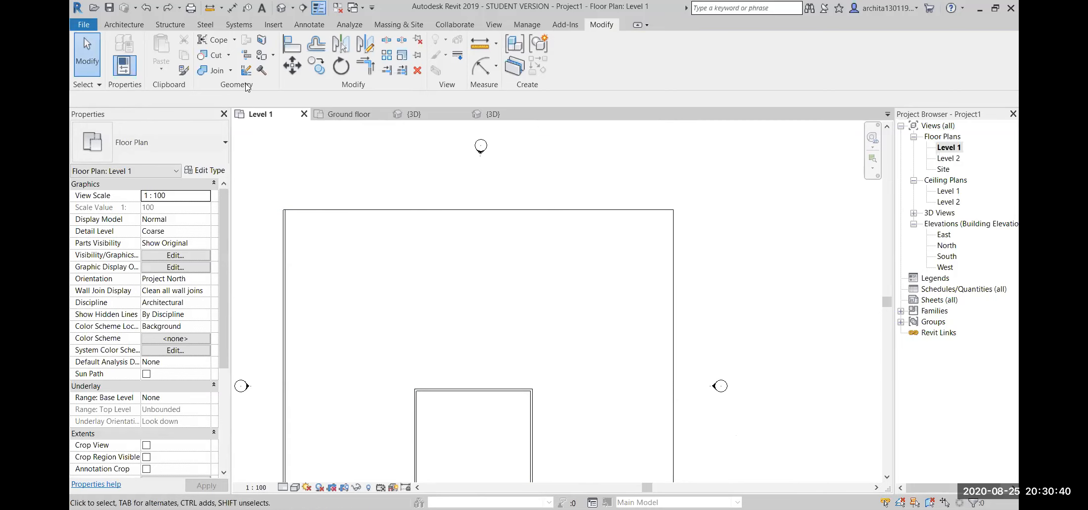
Step: Start a Generic - 200mm architectural wall with Pick Lines and the location line set to Finish Face: Exterior
click(124, 24)
click(125, 47)
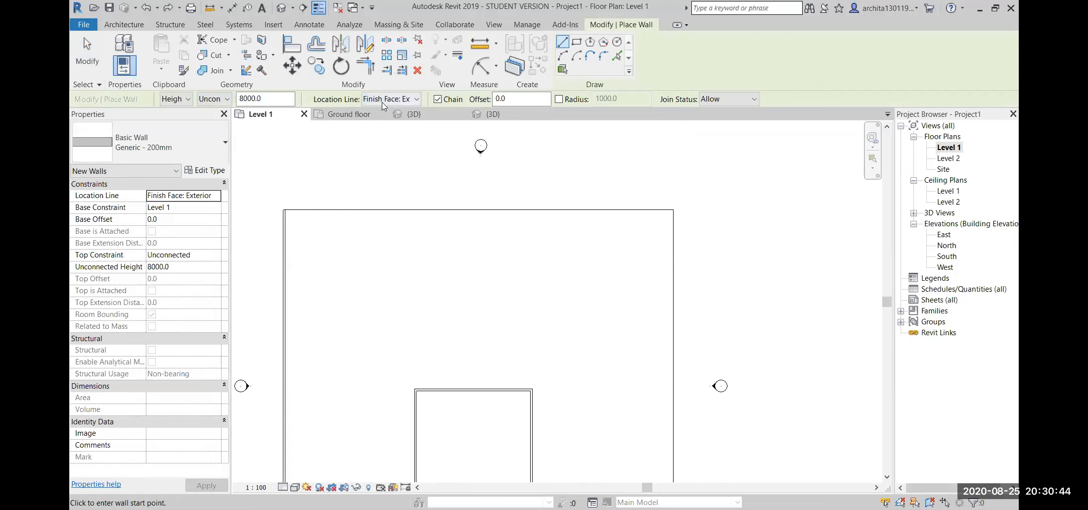
click(418, 101)
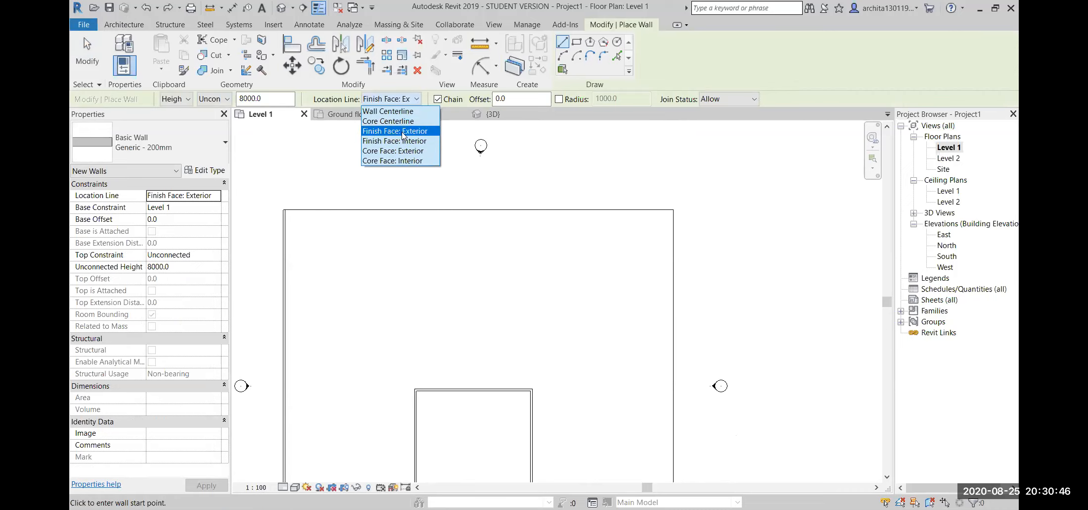
click(403, 135)
scroll(275, 223, up, 3)
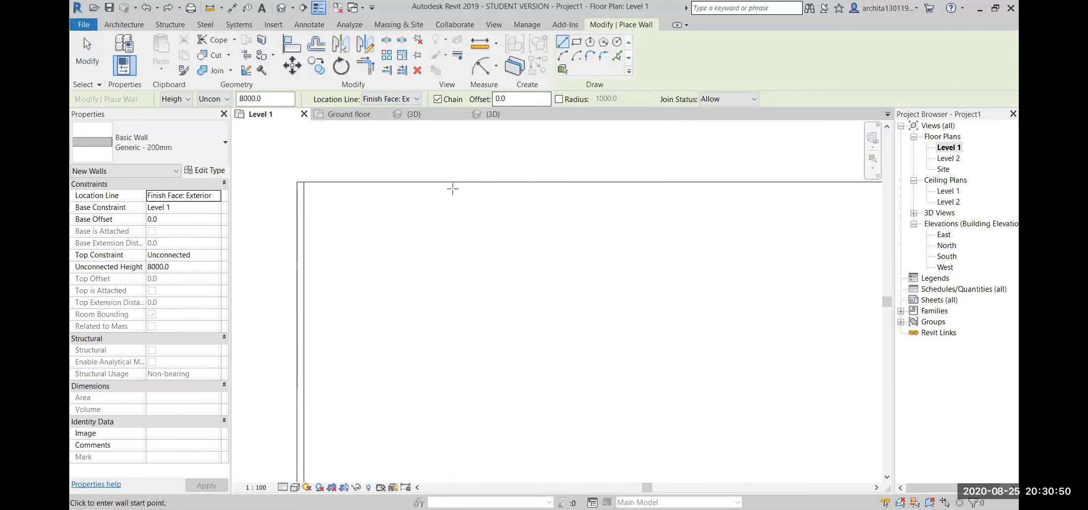
scroll(330, 206, down, 1)
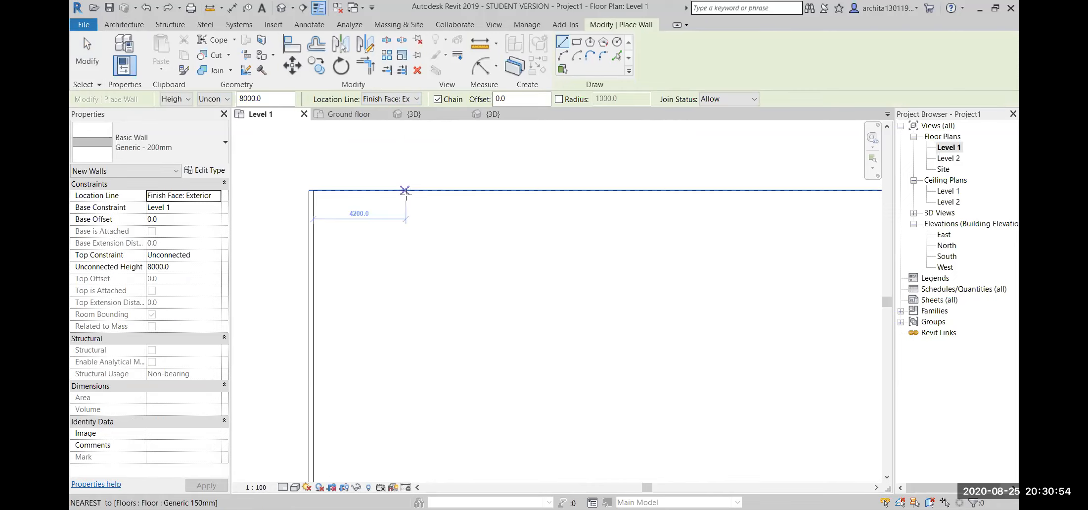
click(618, 56)
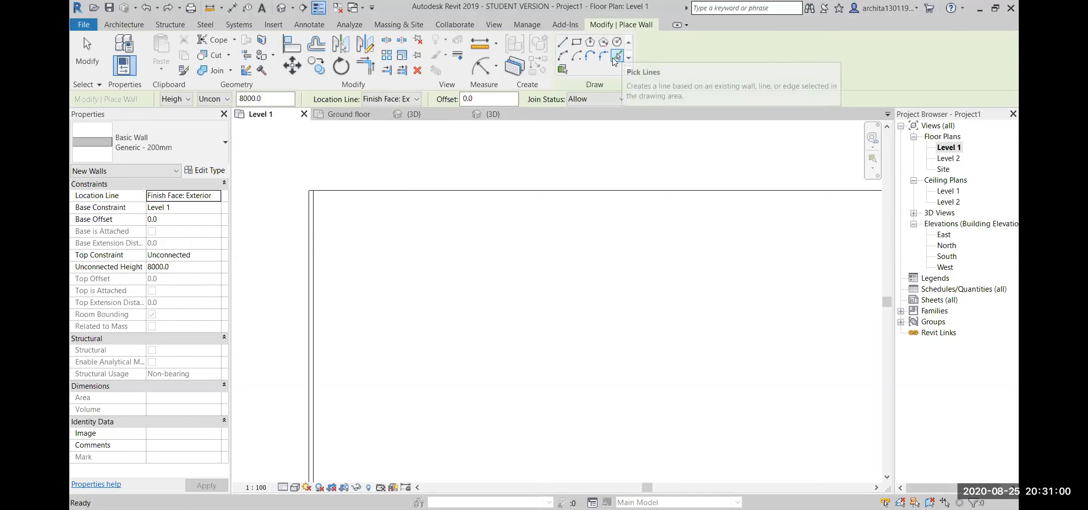
Step: Place walls along the floor's upper and right edges to close the outline, and end wall placement
scroll(324, 206, up, 3)
middle_drag(279, 153, 395, 275)
scroll(396, 275, up, 2)
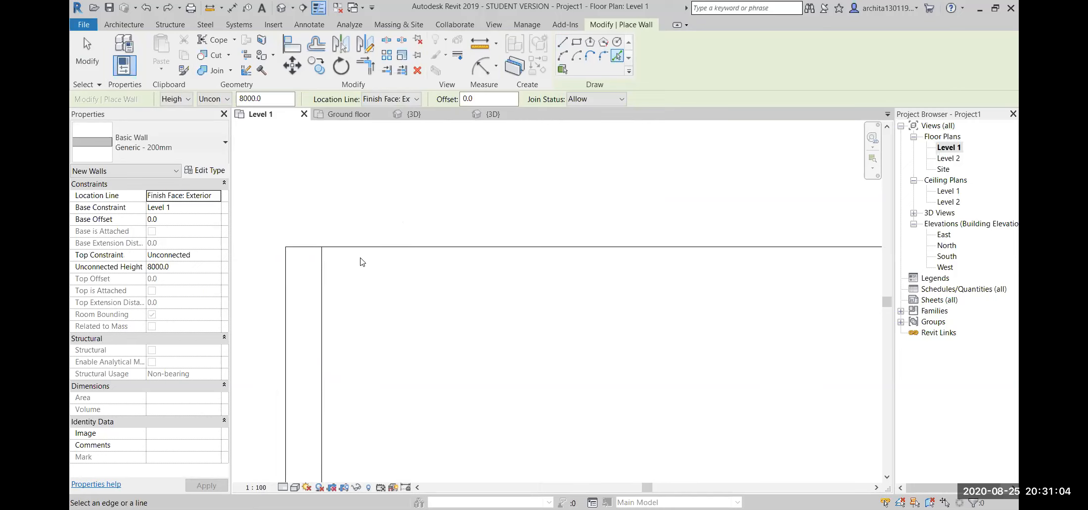
scroll(370, 245, down, 6)
middle_drag(666, 353, 233, 353)
scroll(478, 256, up, 3)
scroll(583, 182, down, 4)
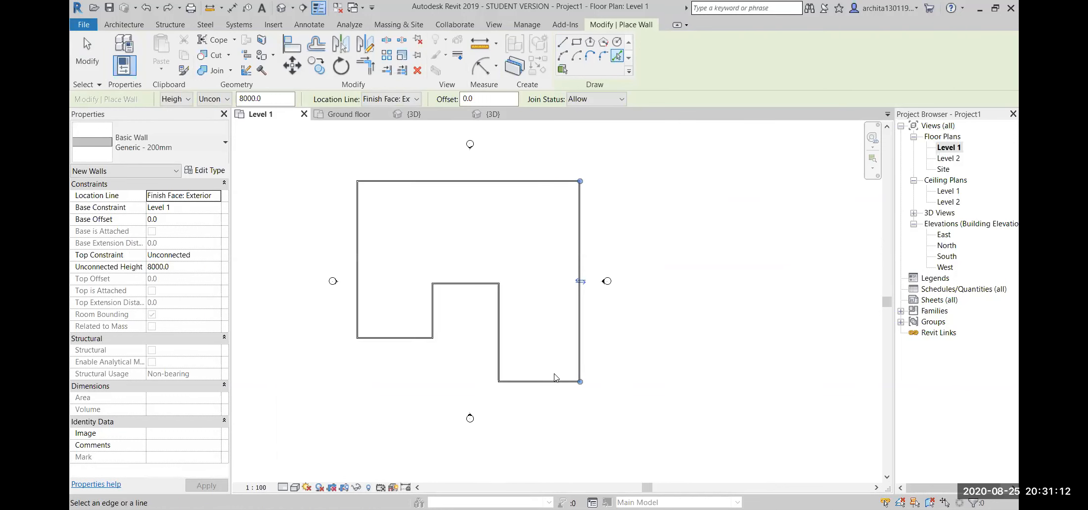
key(Escape)
key(Escape)
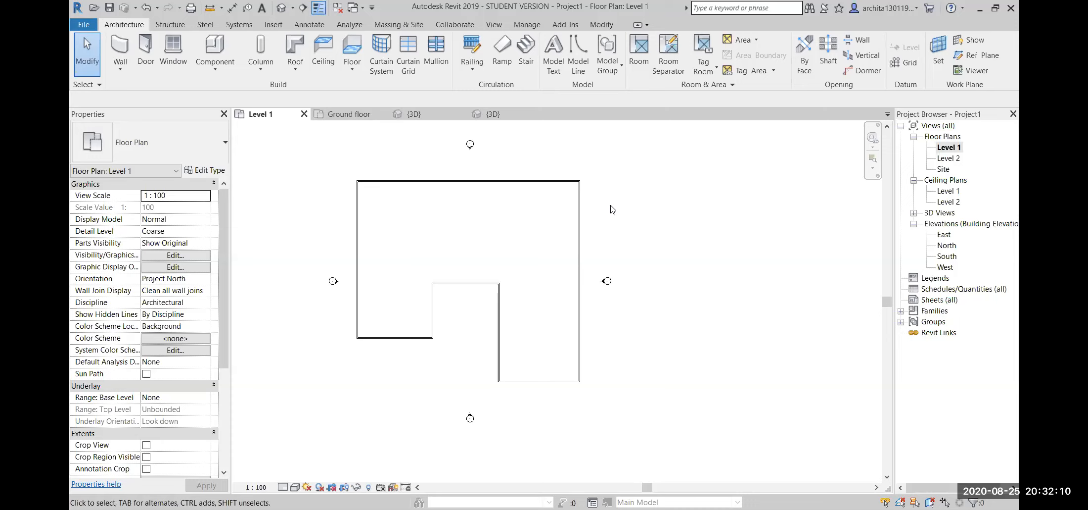
Step: Start a floor sketch to examine its Level constraint options, and leave it without drawing a boundary
scroll(431, 227, up, 1)
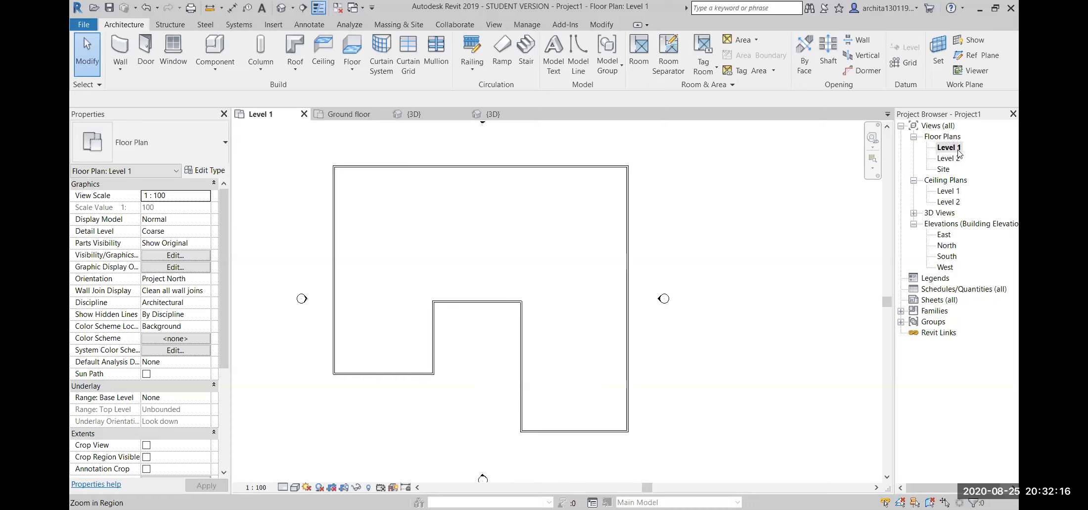
scroll(614, 231, down, 1)
middle_drag(562, 267, 585, 287)
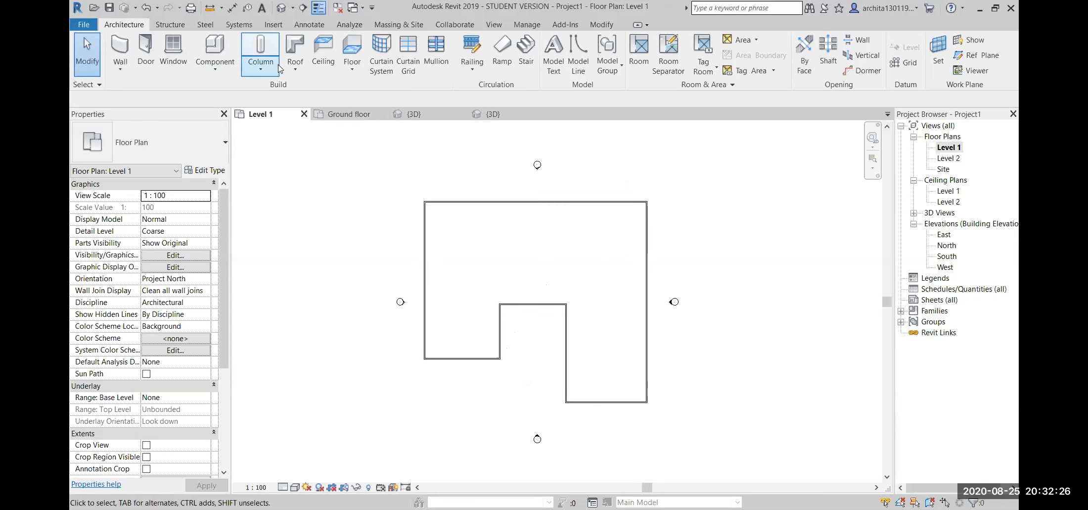
click(352, 68)
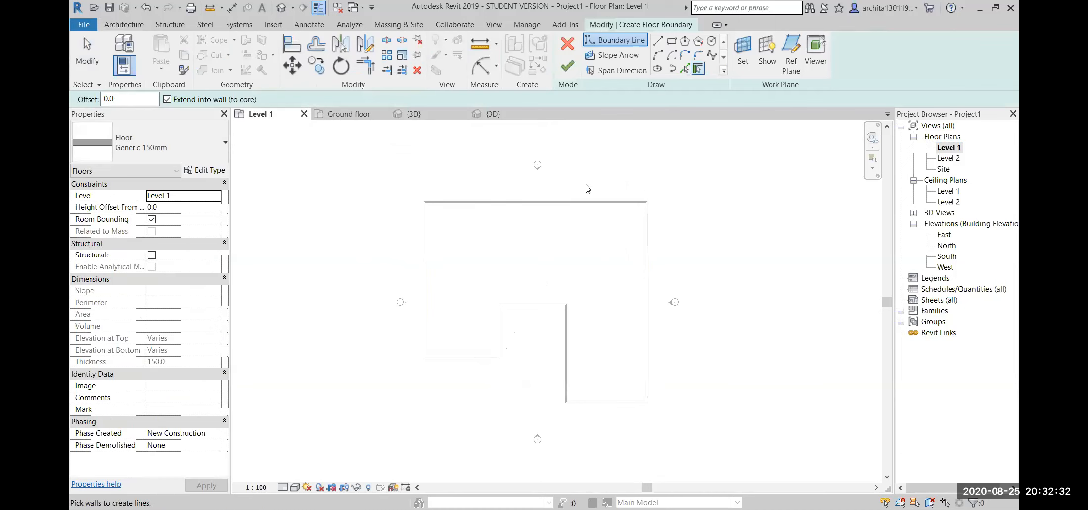
click(213, 198)
click(213, 198)
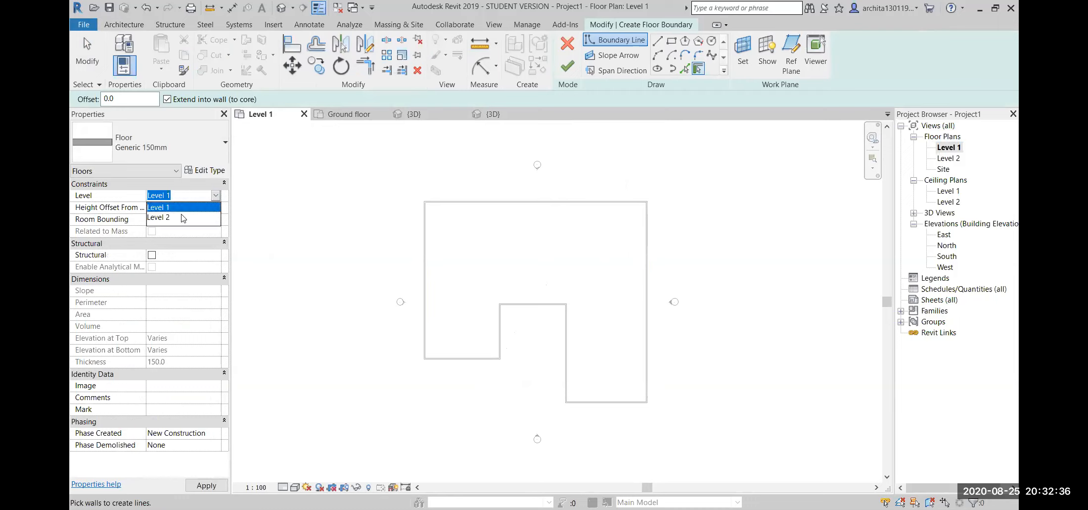
click(811, 163)
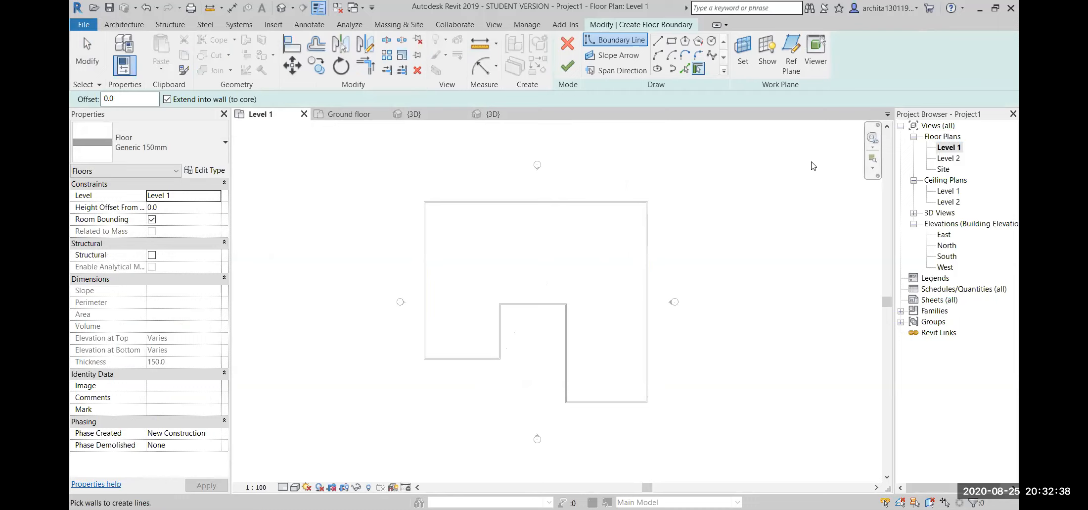
click(567, 66)
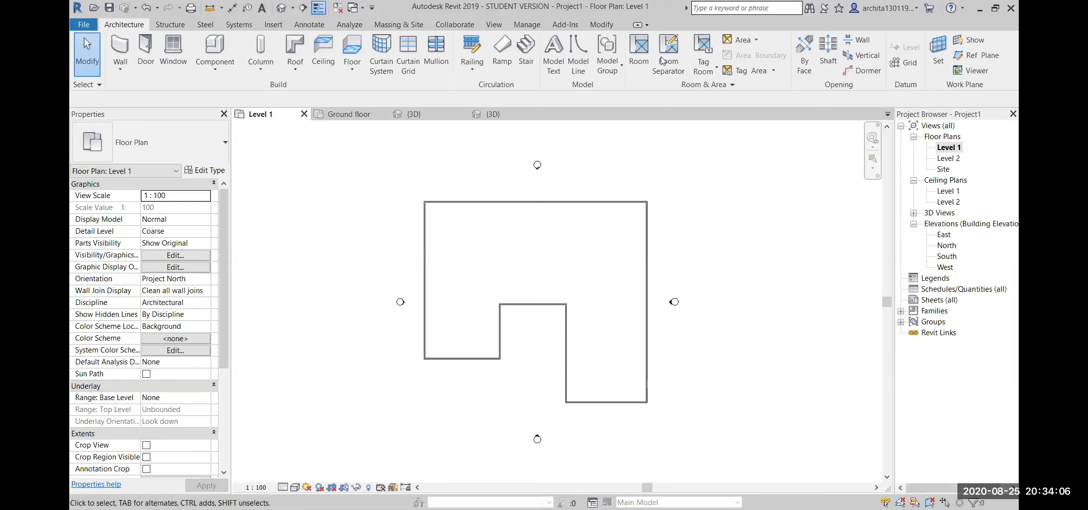
scroll(613, 233, up, 3)
scroll(567, 261, down, 1)
middle_drag(555, 269, 641, 277)
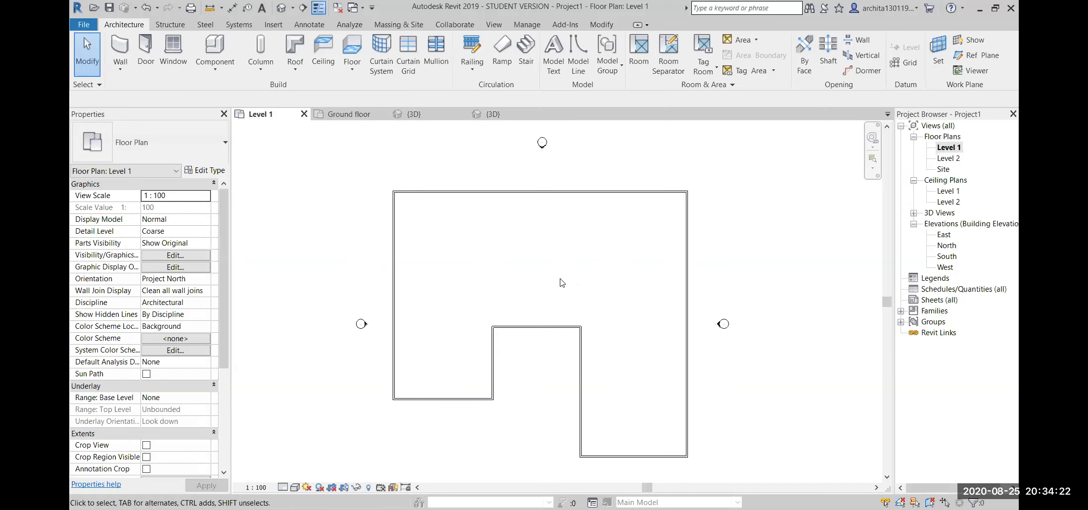
scroll(619, 302, down, 1)
middle_drag(619, 302, 554, 296)
scroll(485, 267, up, 2)
middle_drag(457, 280, 474, 282)
middle_drag(384, 257, 414, 255)
middle_drag(604, 374, 586, 338)
scroll(564, 302, down, 1)
middle_drag(572, 306, 573, 342)
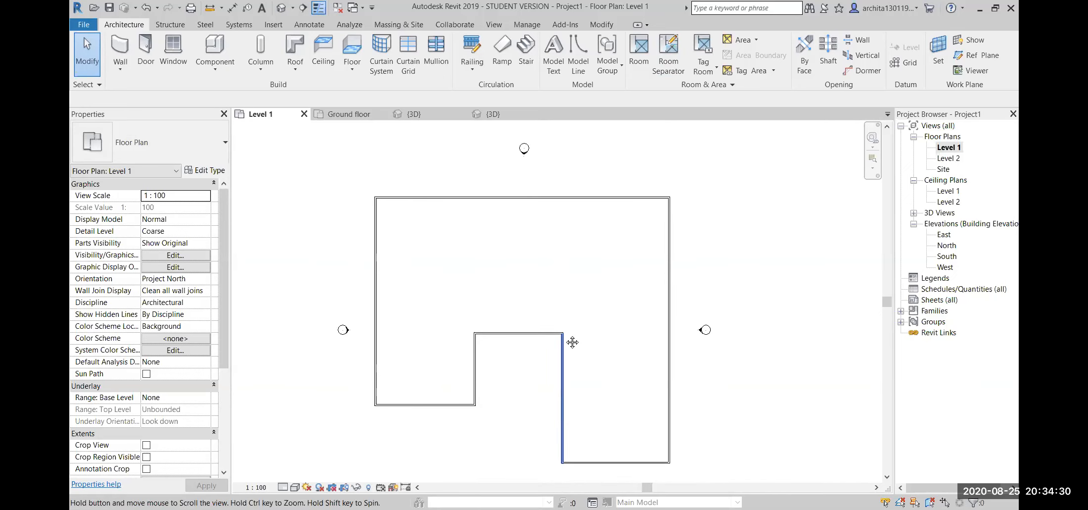
Step: Start a Compound Ceiling Plain on Level 1 with a sketched boundary, using Pick Lines for the boundary lines
click(322, 58)
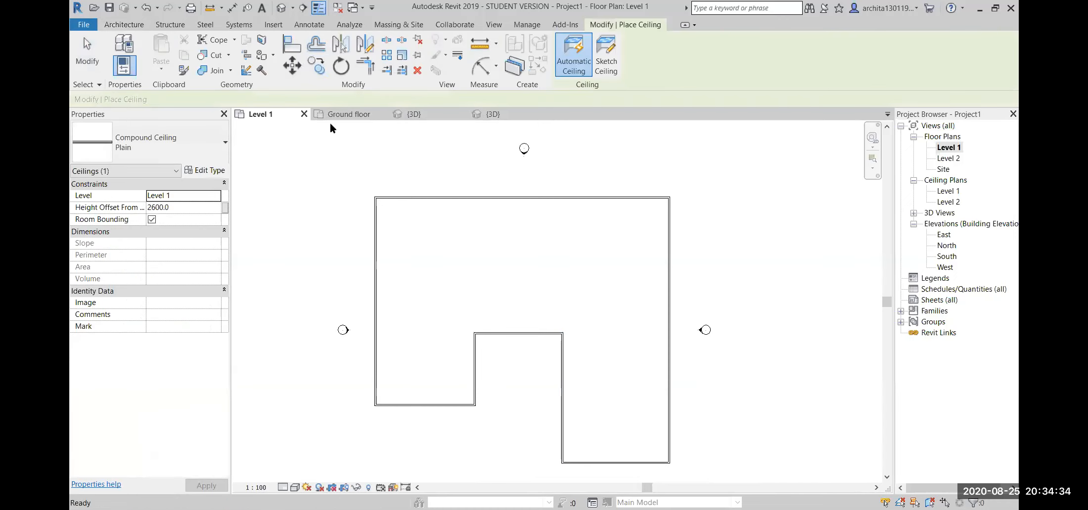
scroll(612, 175, up, 1)
scroll(602, 179, down, 1)
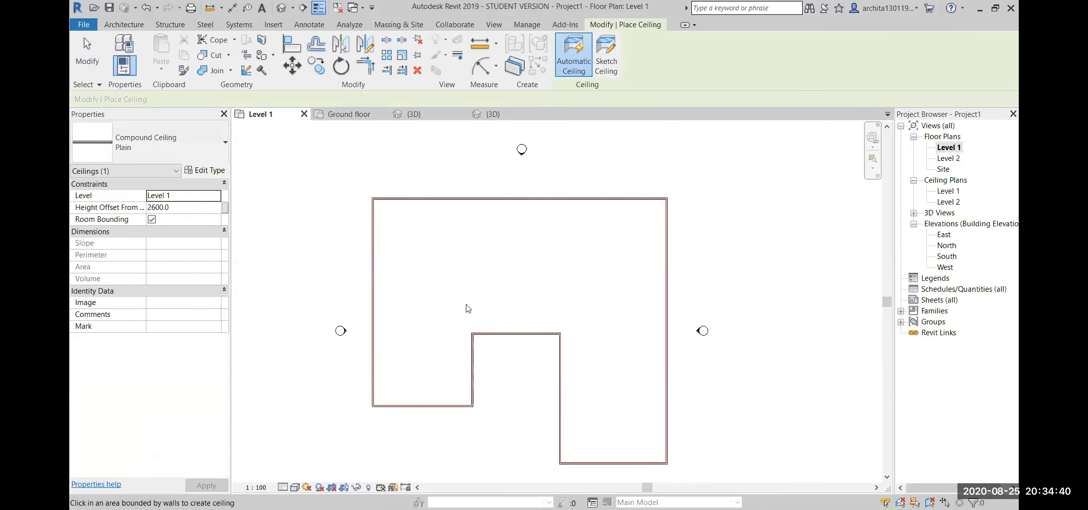
scroll(544, 323, up, 2)
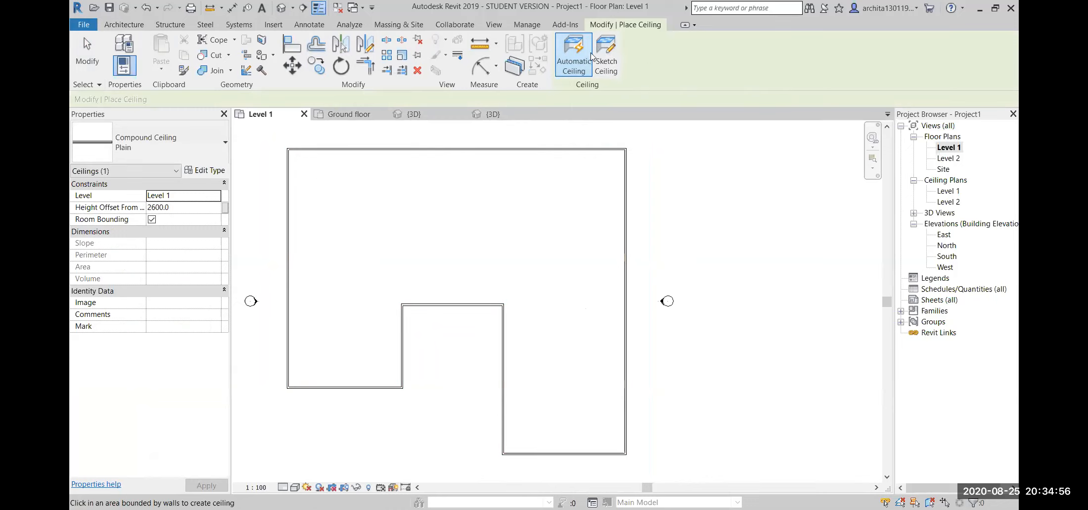
click(607, 49)
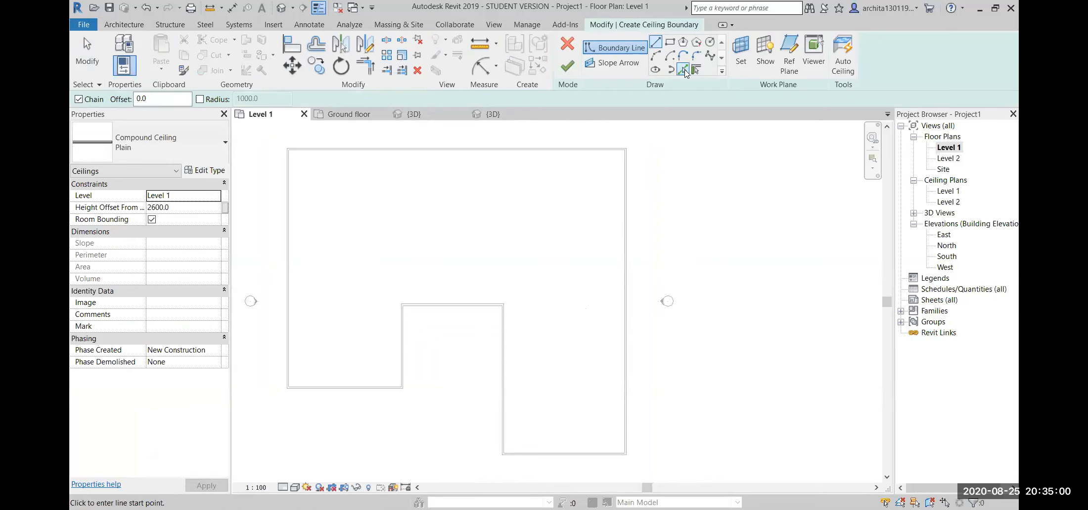
click(684, 70)
Step: Add ceiling boundary lines along the inner faces of the building's upper and left walls
scroll(336, 167, up, 2)
middle_drag(417, 244, 500, 353)
scroll(337, 249, up, 3)
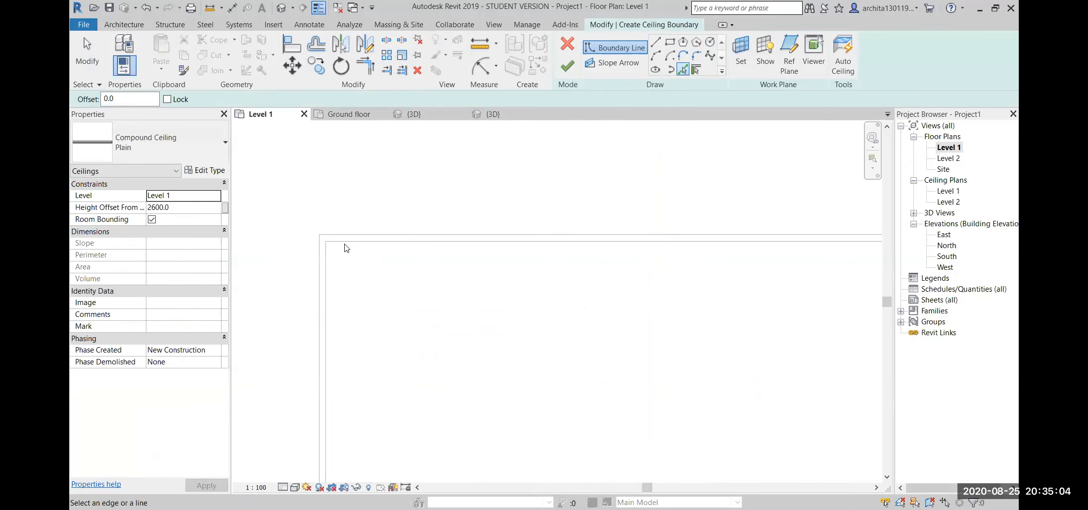
click(349, 241)
click(327, 263)
scroll(441, 290, down, 2)
middle_drag(534, 325, 476, 132)
scroll(476, 132, down, 2)
scroll(474, 440, up, 3)
Step: Add ceiling boundary lines along the left wing's lower wall and the walls around the recess
click(542, 408)
click(585, 348)
middle_drag(685, 318, 578, 358)
scroll(594, 341, up, 1)
click(606, 321)
middle_drag(607, 411, 492, 267)
scroll(575, 294, down, 2)
middle_drag(576, 294, 494, 192)
scroll(571, 311, up, 2)
Step: Close the ceiling boundary along the right wing's lower wall and the building's right wall
click(569, 321)
click(594, 288)
scroll(541, 313, down, 2)
middle_drag(539, 322, 608, 419)
scroll(622, 425, down, 1)
scroll(621, 426, down, 1)
scroll(504, 369, down, 1)
middle_drag(505, 371, 500, 322)
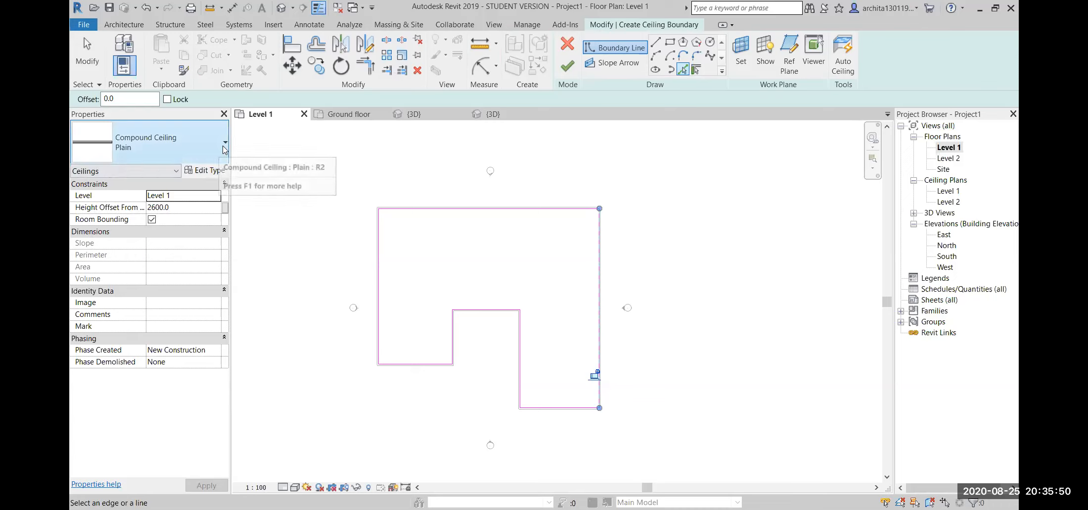
Step: Review the ceiling types and the Plain type's layer structure, and finish the ceiling sketch
click(176, 160)
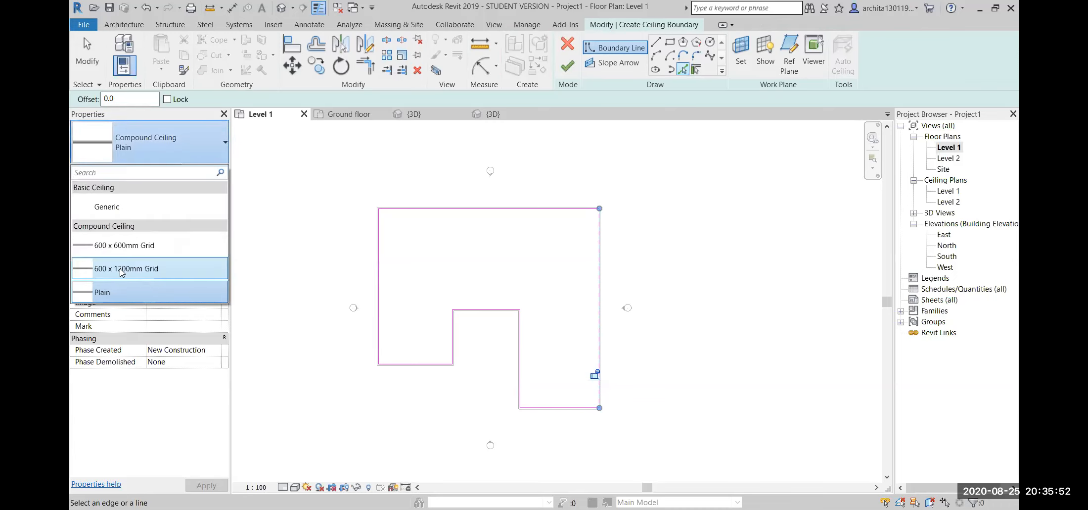
click(193, 155)
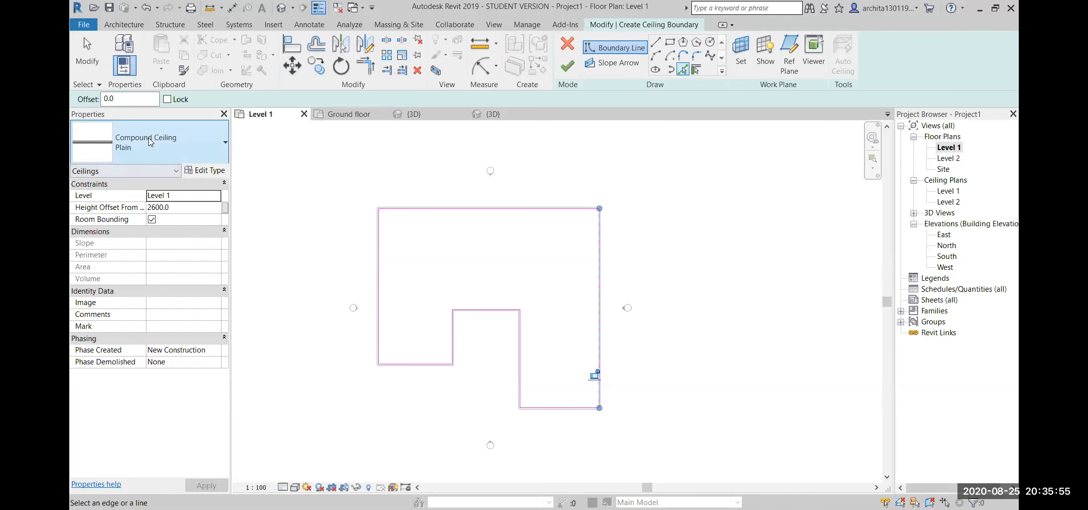
click(206, 171)
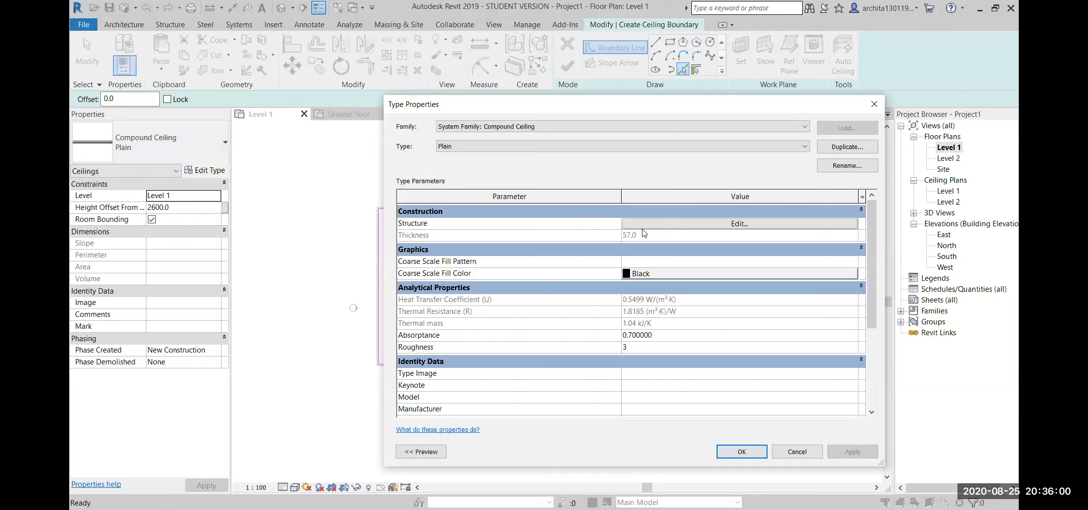
click(642, 224)
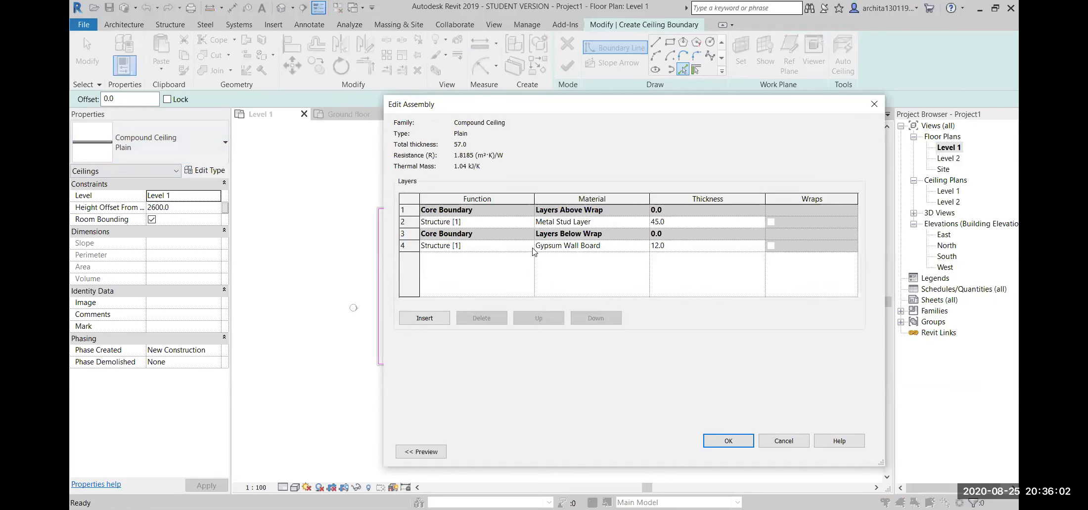
click(784, 441)
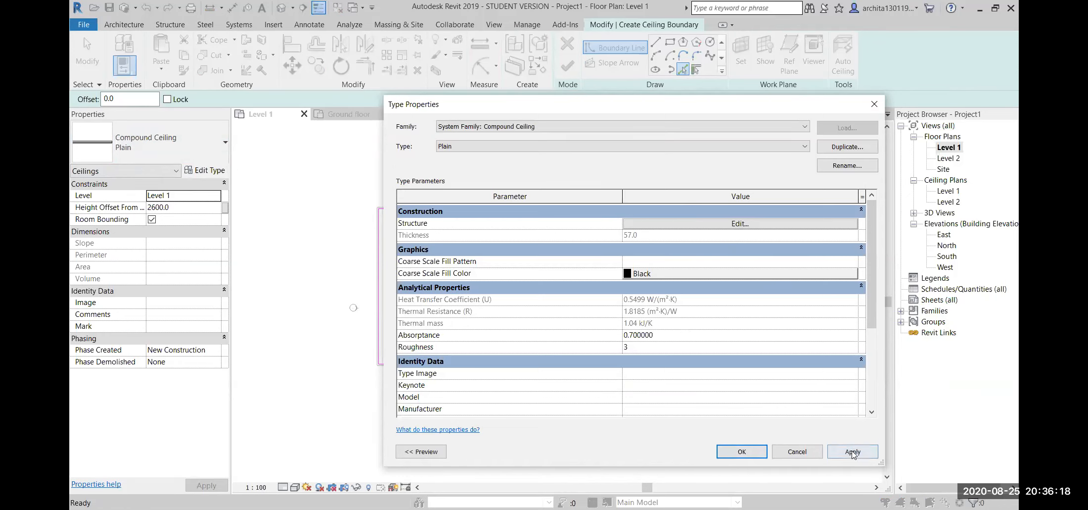
click(742, 451)
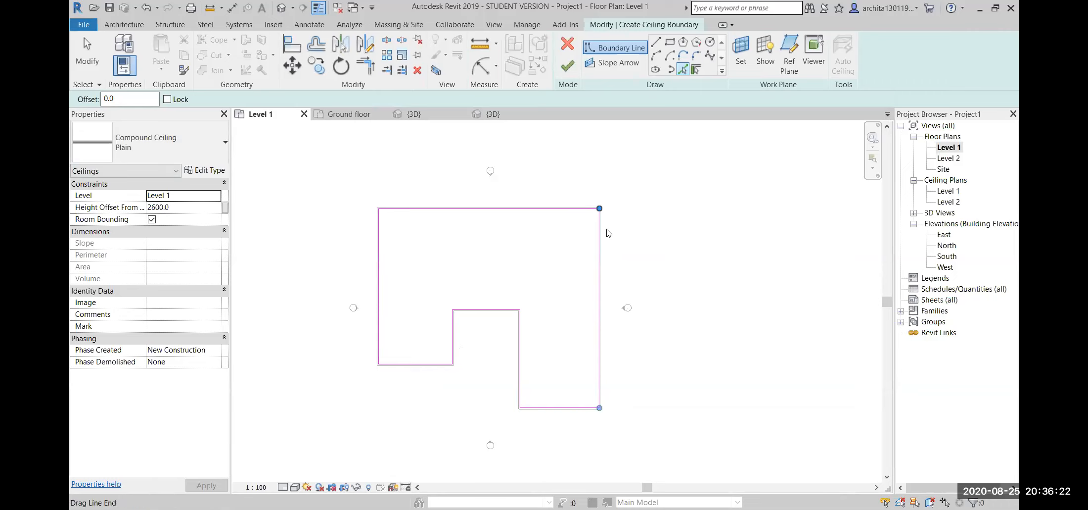
click(564, 68)
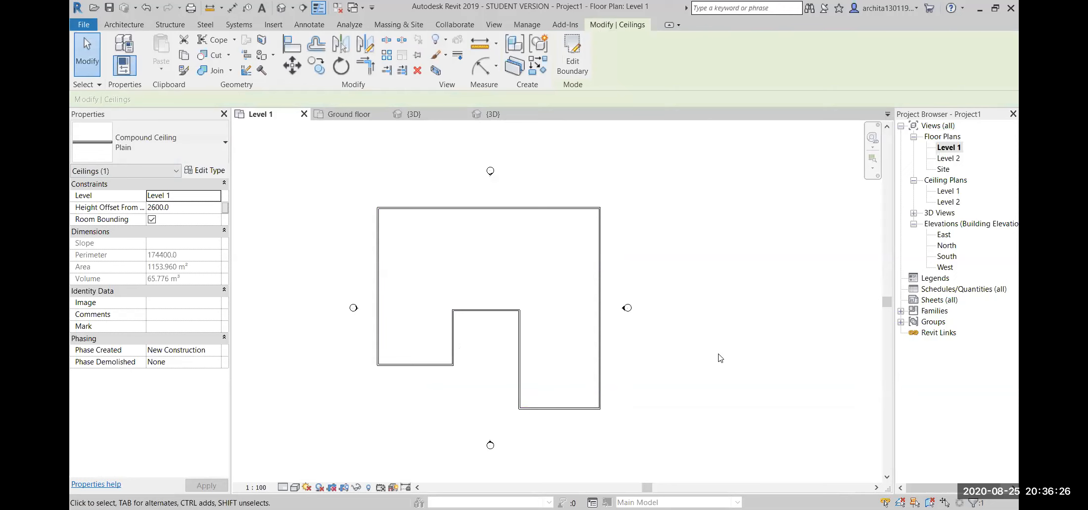
Step: Open the 3D view and inspect the new ceiling inside the walls by selecting it
click(281, 8)
scroll(569, 353, up, 3)
shift+middle_drag(516, 374, 489, 250)
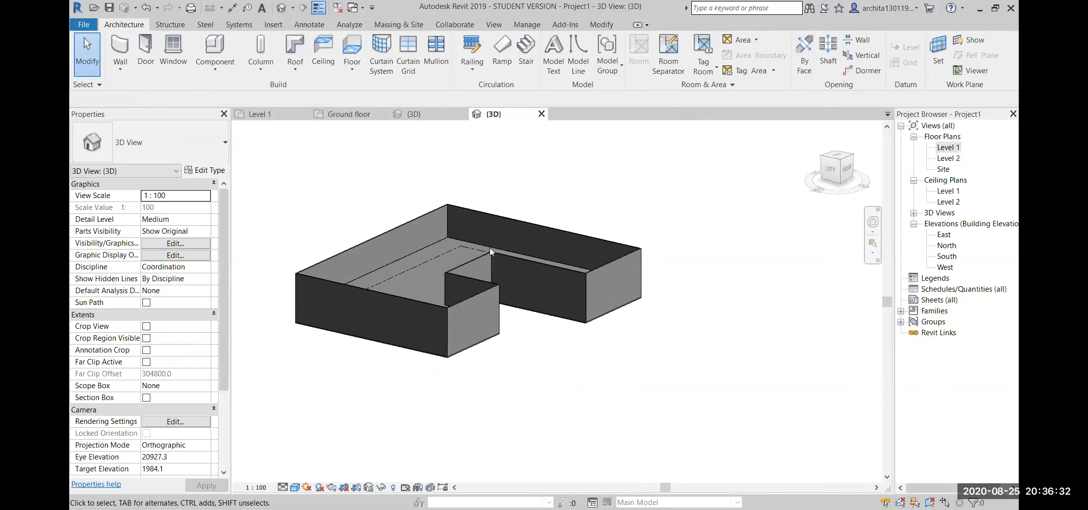
click(450, 238)
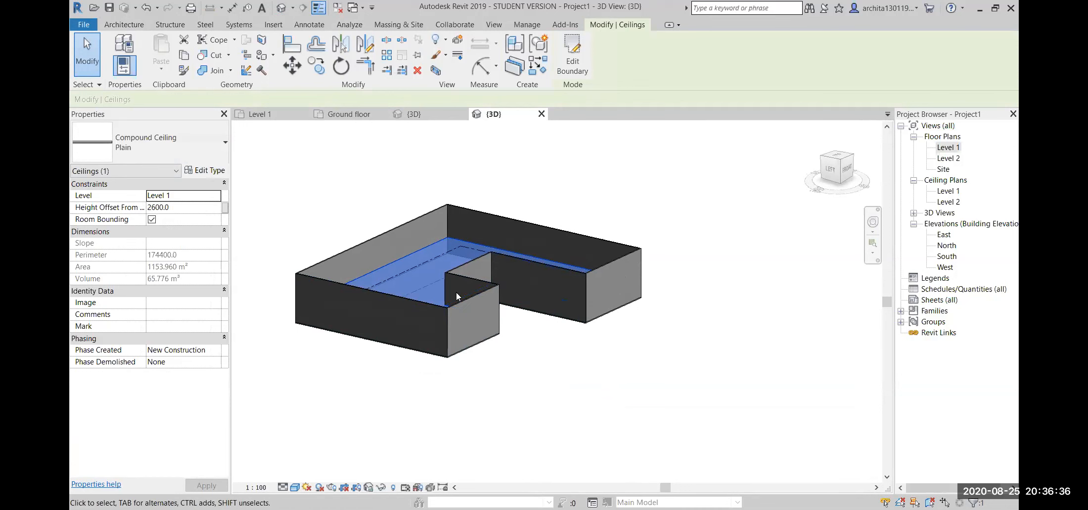
click(585, 362)
middle_drag(729, 361, 727, 373)
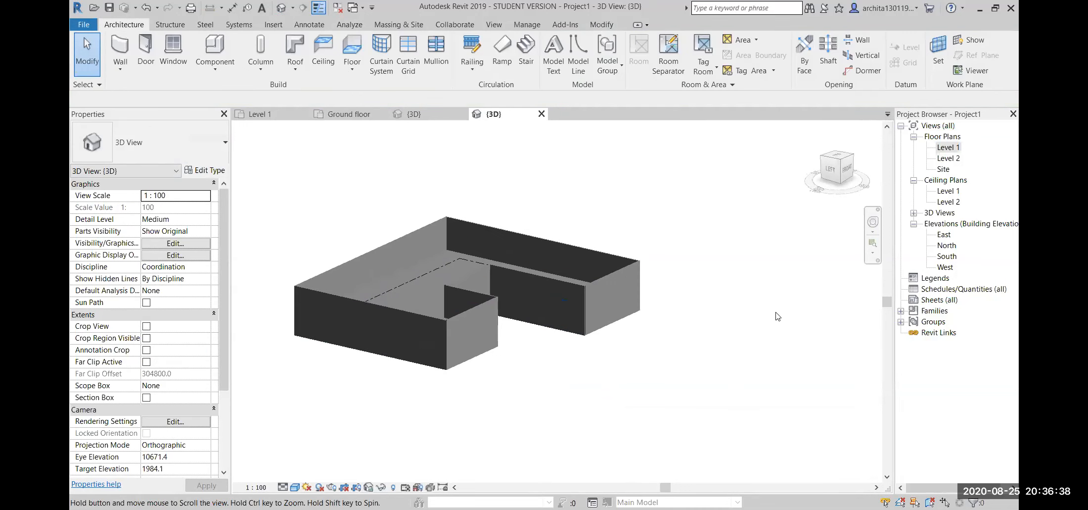
Step: Inspect the plain ceiling in the Level 1 ceiling plan and return to the Level 1 floor plan
double_click(955, 190)
scroll(405, 337, up, 4)
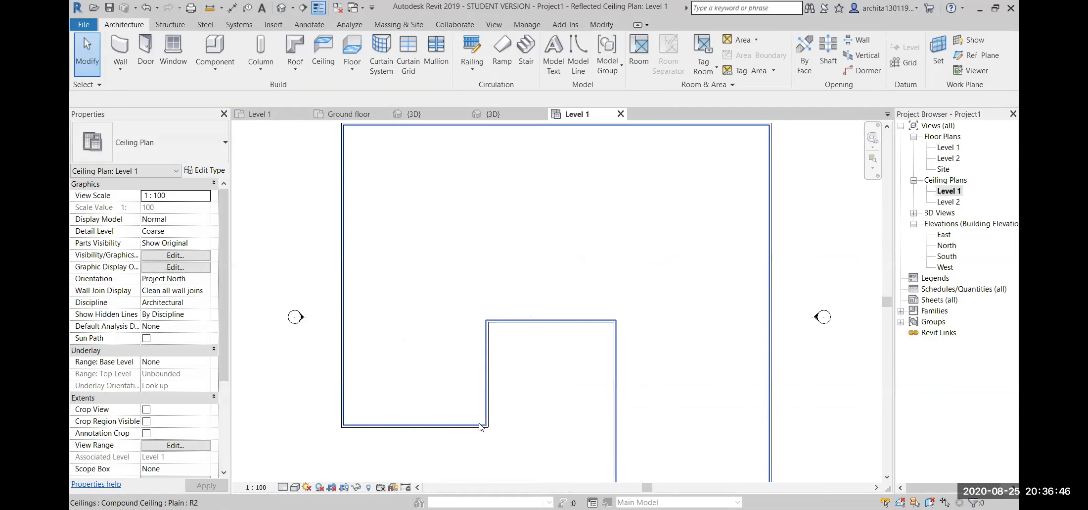
click(480, 427)
scroll(480, 421, down, 1)
middle_drag(480, 418, 413, 408)
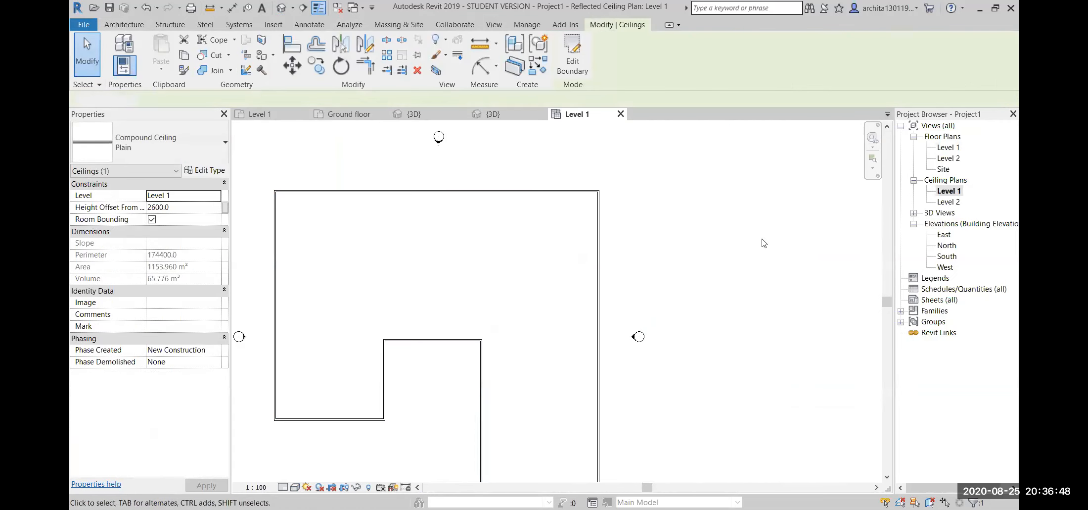
click(764, 243)
middle_drag(352, 325, 437, 301)
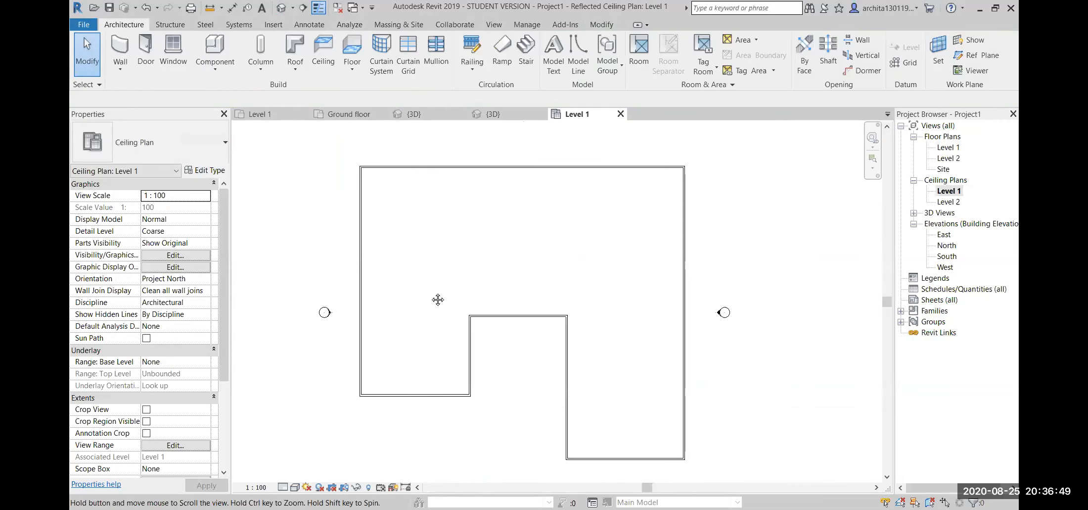
double_click(949, 146)
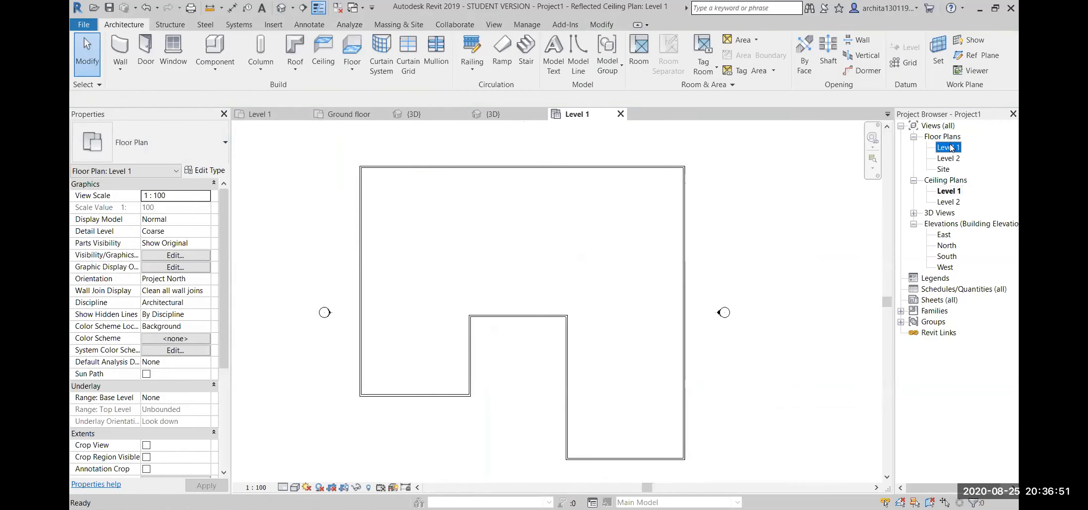
Step: Close the inactive views and both open column families without saving their changes
click(402, 114)
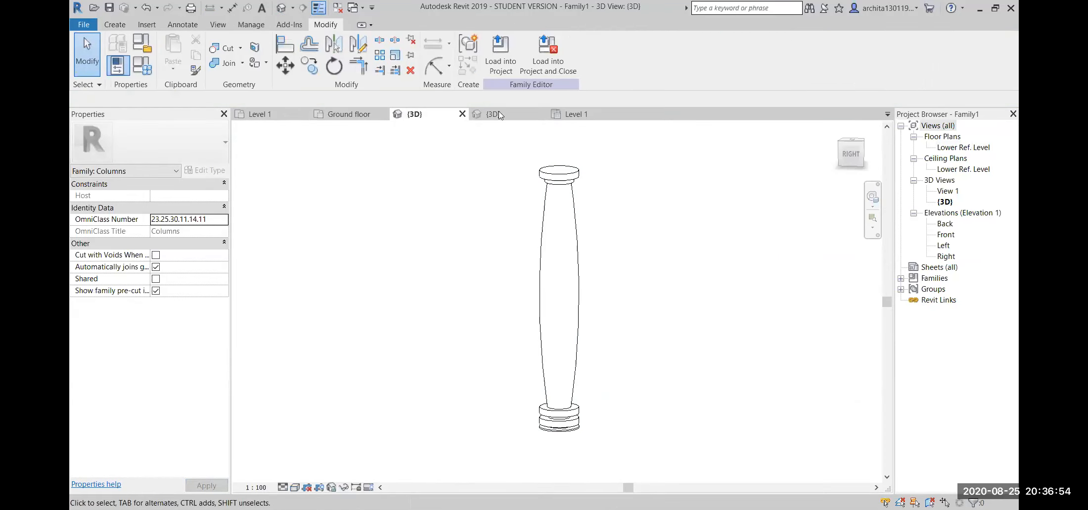
click(337, 8)
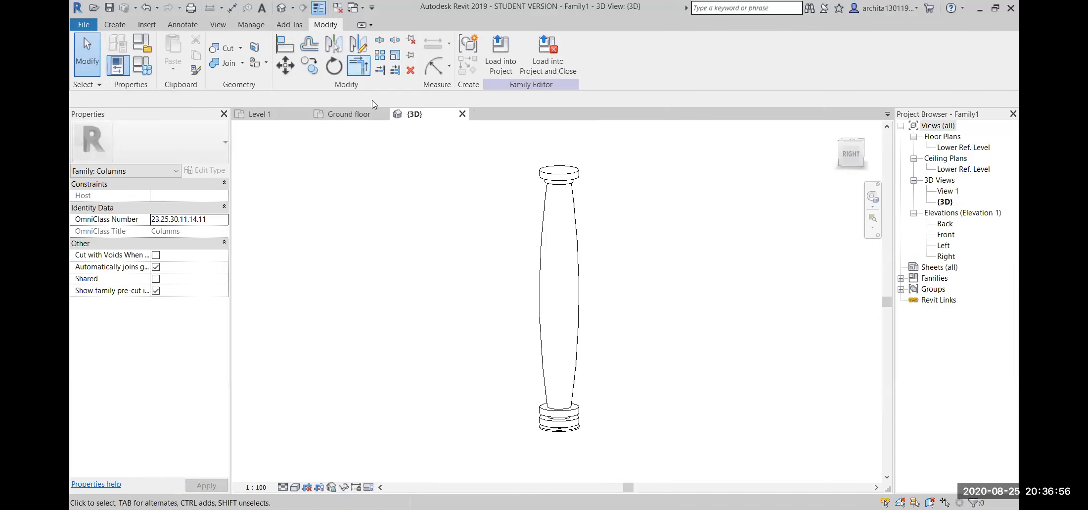
click(350, 114)
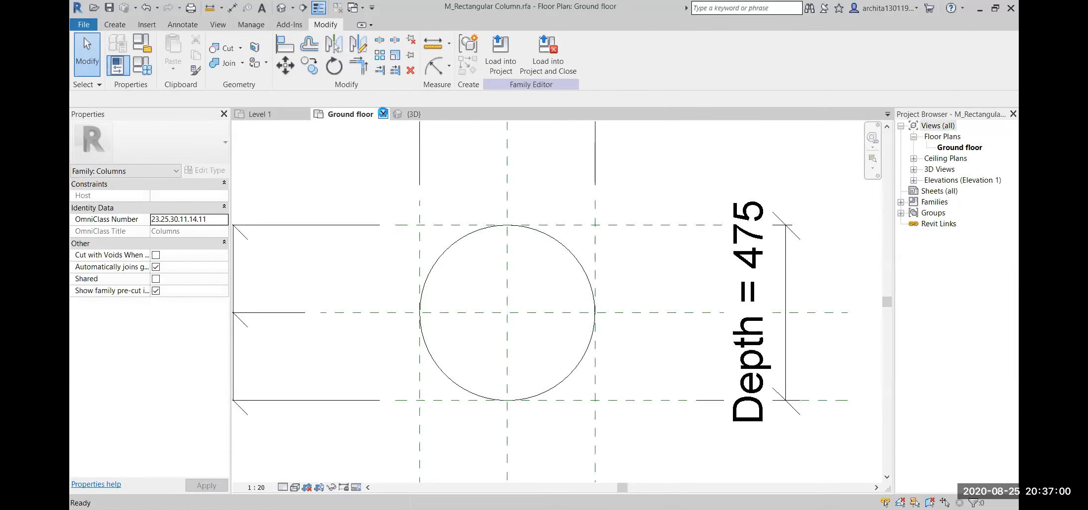
click(383, 114)
click(574, 270)
click(383, 113)
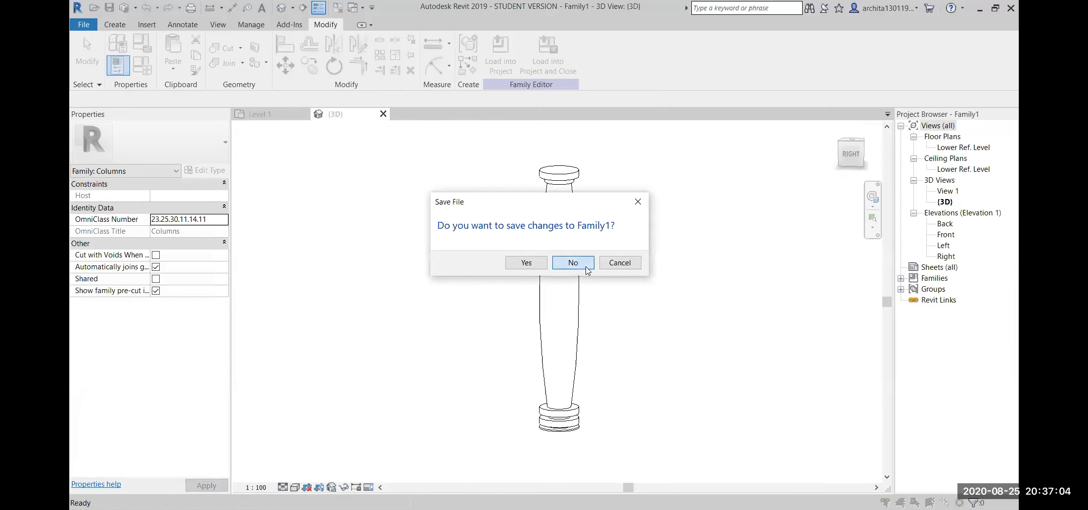
click(585, 267)
Step: Select the ceiling in the project's 3D view and change its type to Compound Ceiling 600 x 1200mm Grid
click(281, 8)
click(526, 251)
click(542, 205)
click(516, 256)
click(603, 191)
click(524, 257)
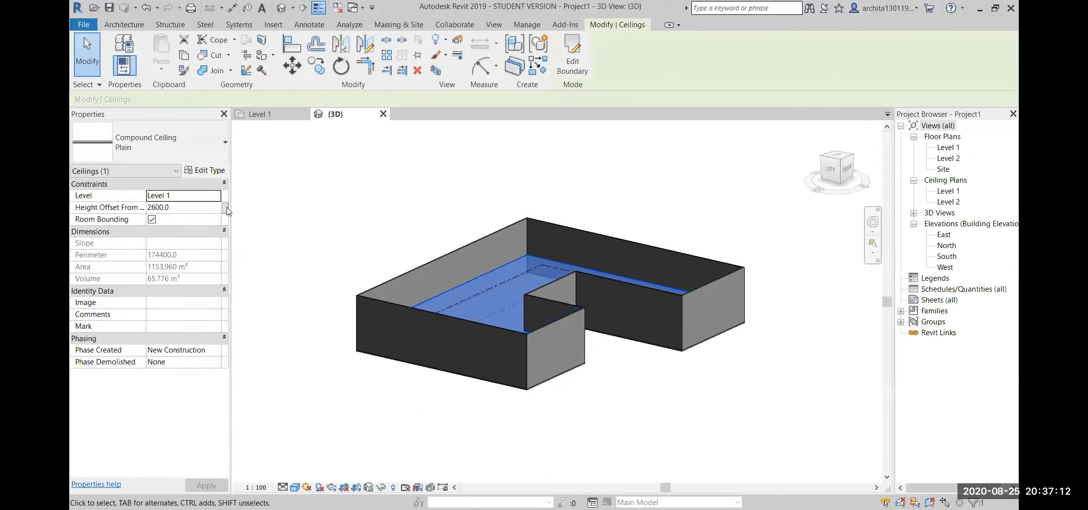
click(195, 149)
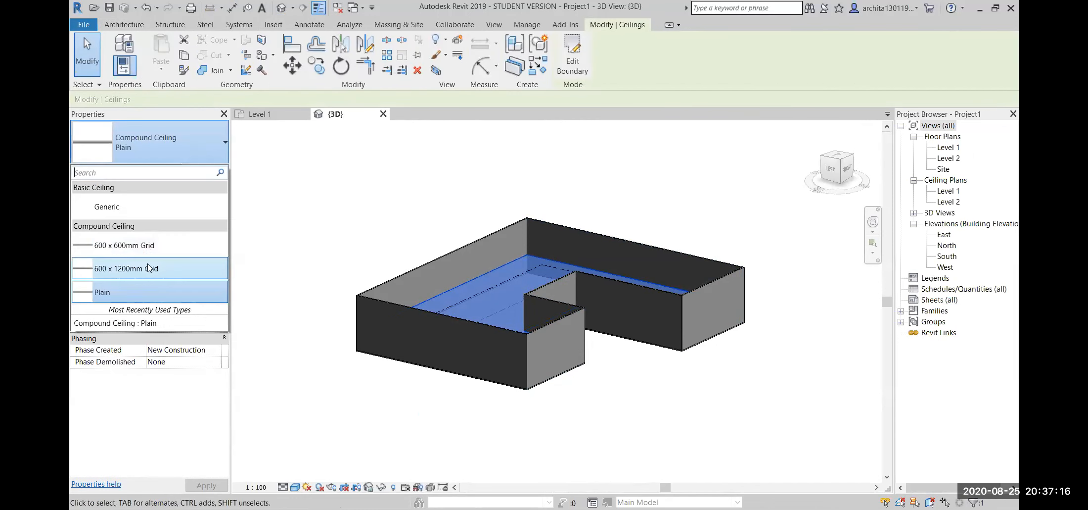
click(532, 403)
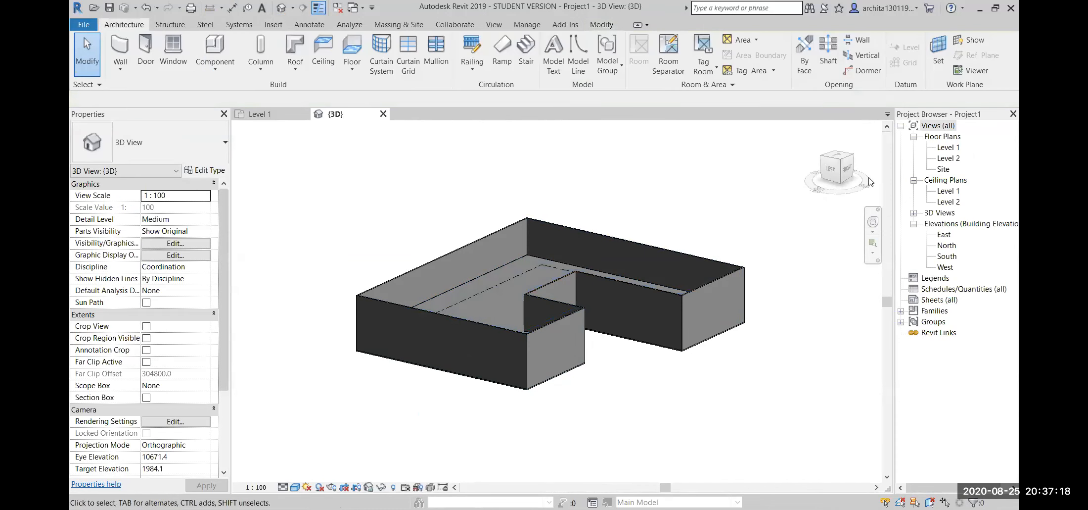
Step: Open the Level 1 ceiling plan and examine the ceiling's grid pattern across the building
double_click(949, 190)
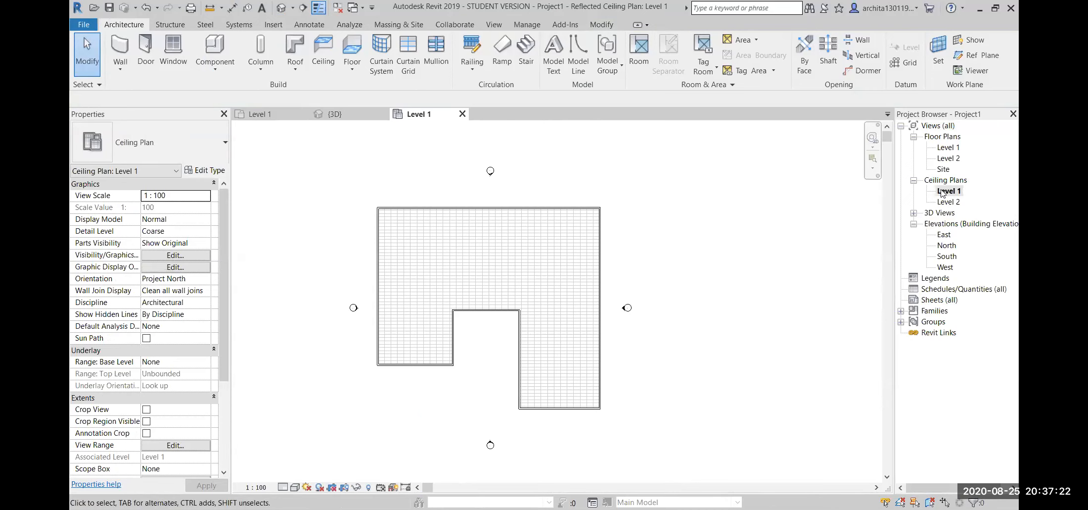
scroll(498, 281, up, 4)
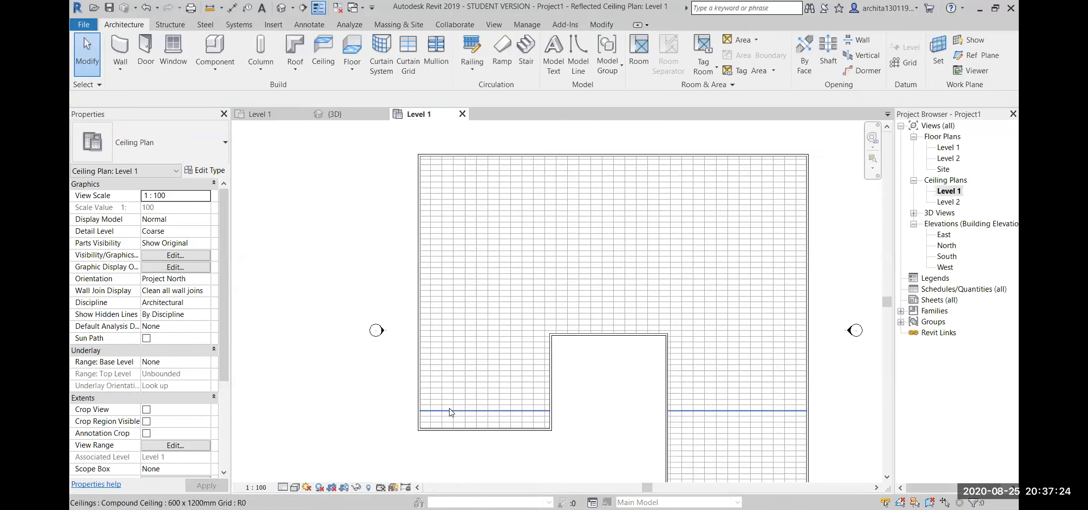
scroll(629, 397, down, 2)
middle_drag(629, 397, 532, 343)
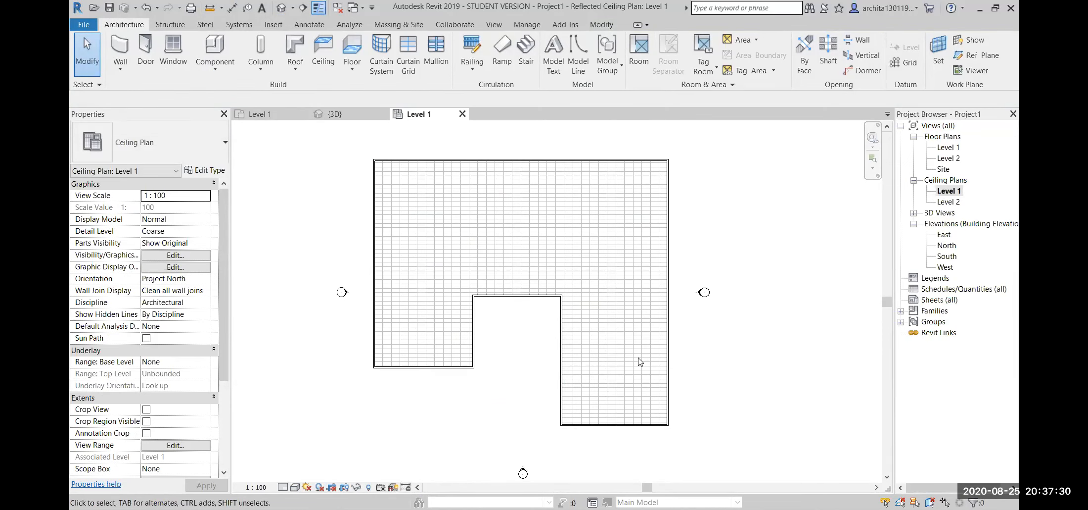
middle_drag(647, 374, 669, 416)
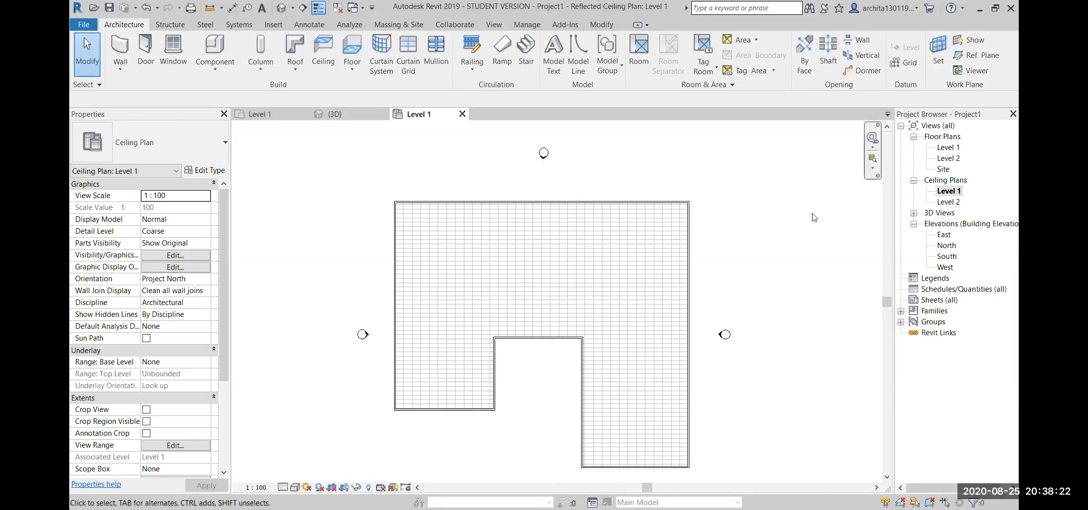
Step: Select the ceiling in the 3D view and review the available basic and compound ceiling types
click(353, 113)
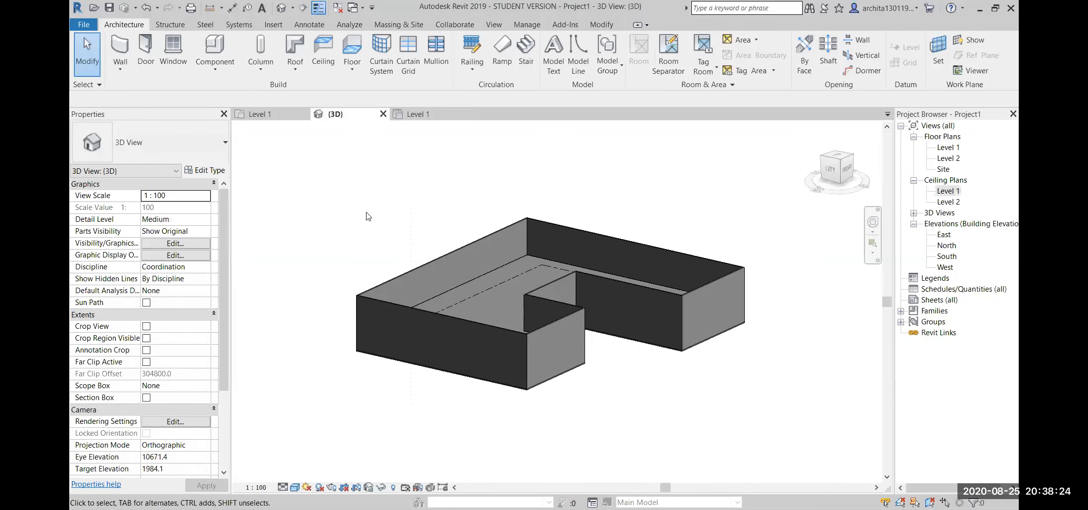
click(510, 264)
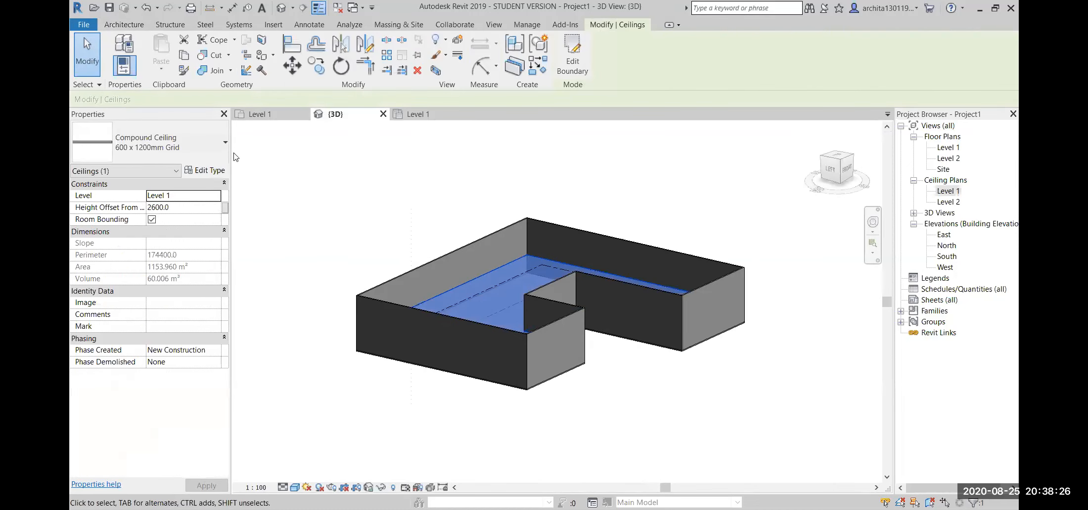
click(217, 147)
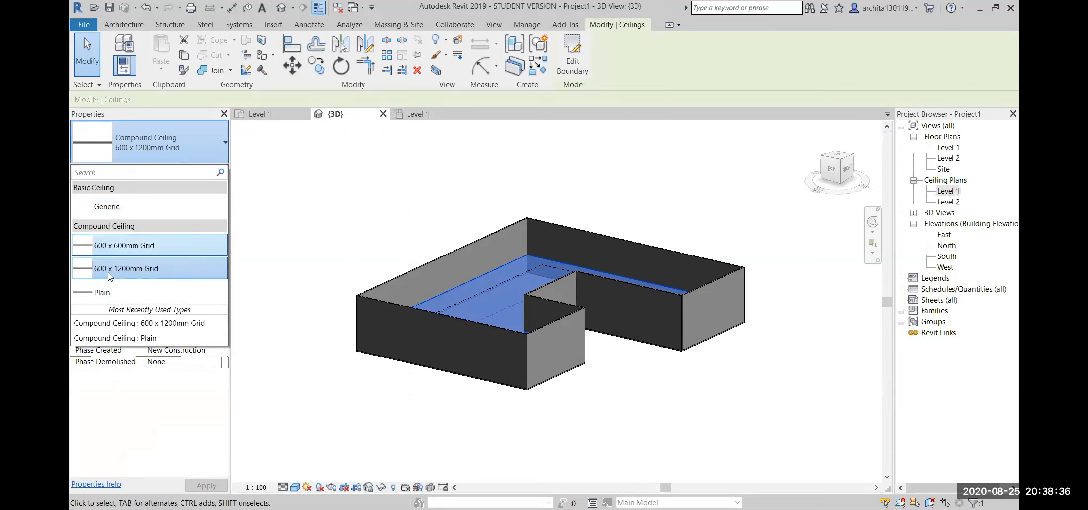
click(627, 193)
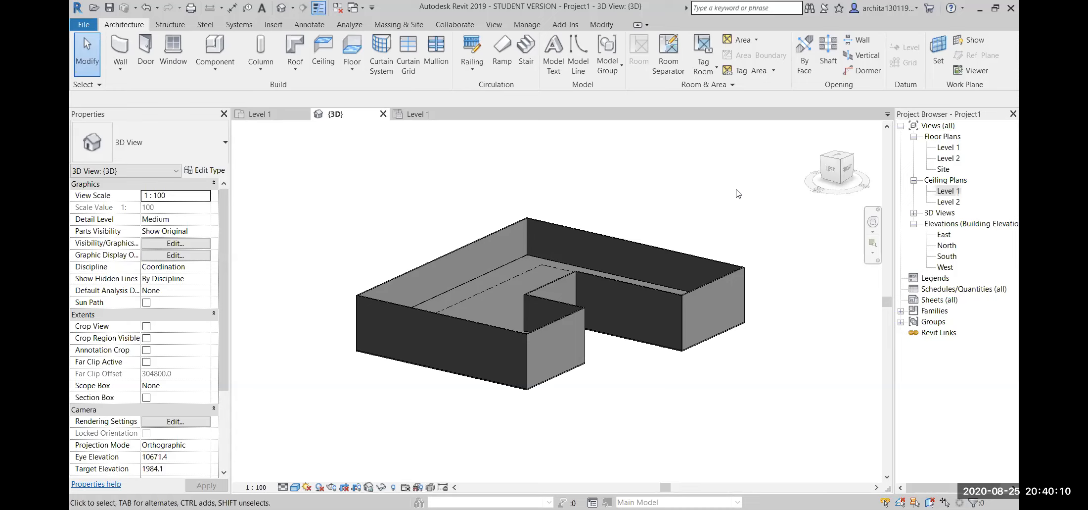
Step: Compare how the grid ceiling is displayed in the Level 1 ceiling plan and in the 3D view
double_click(948, 190)
scroll(478, 310, up, 3)
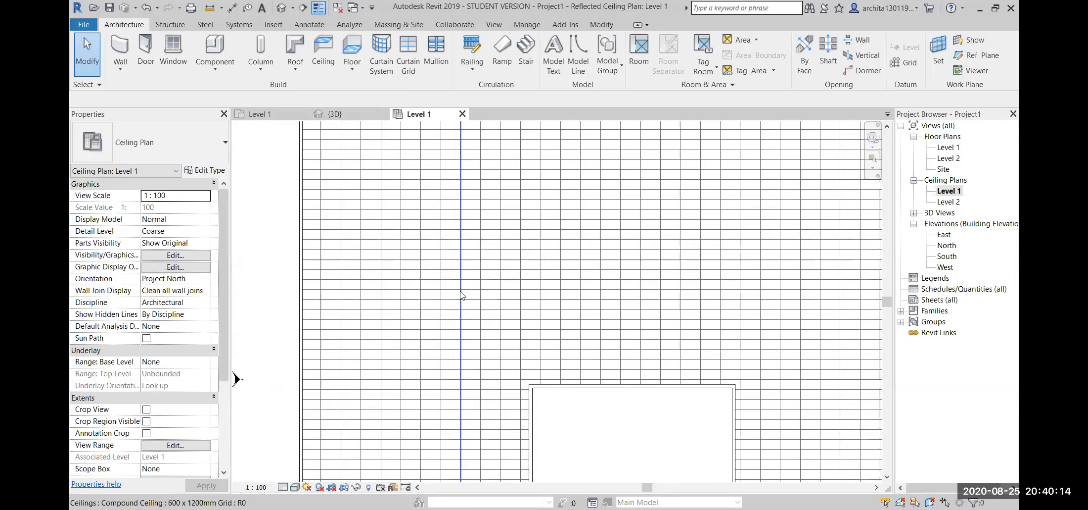
scroll(460, 295, down, 2)
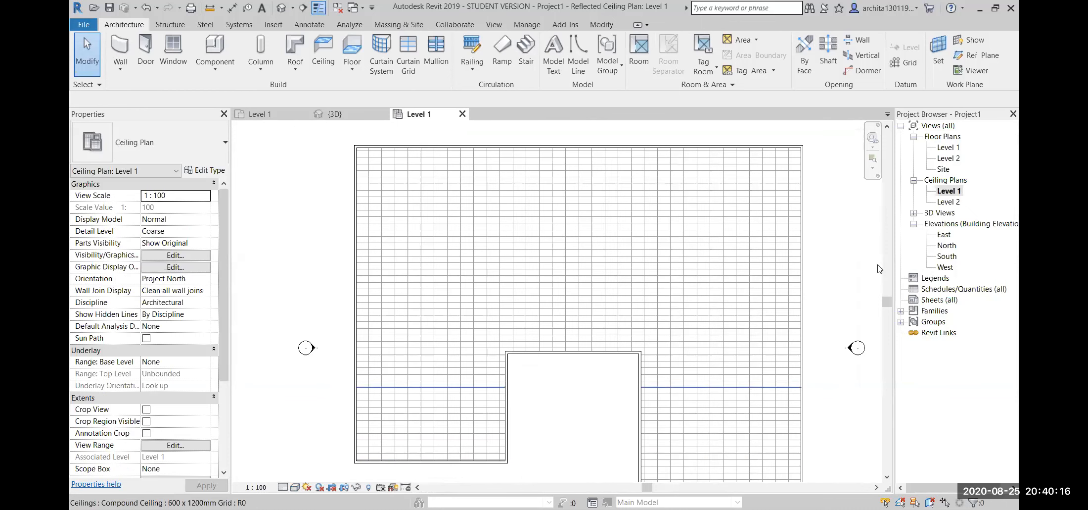
click(372, 114)
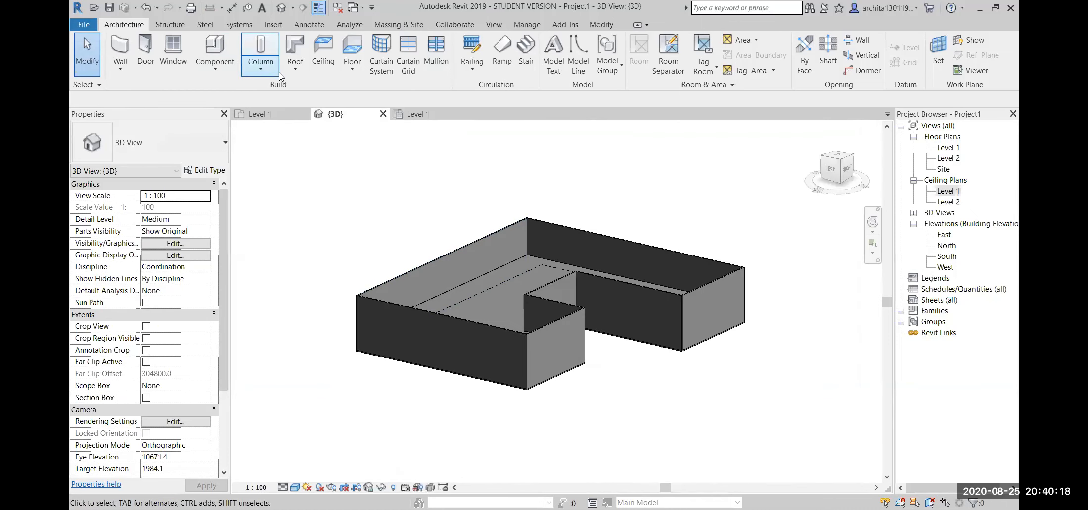
Step: Select the whole grid ceiling in the Level 1 ceiling plan and review its type options without changing it
click(418, 114)
scroll(492, 437, up, 2)
scroll(492, 437, down, 2)
key(Tab)
key(Tab)
key(Tab)
key(Tab)
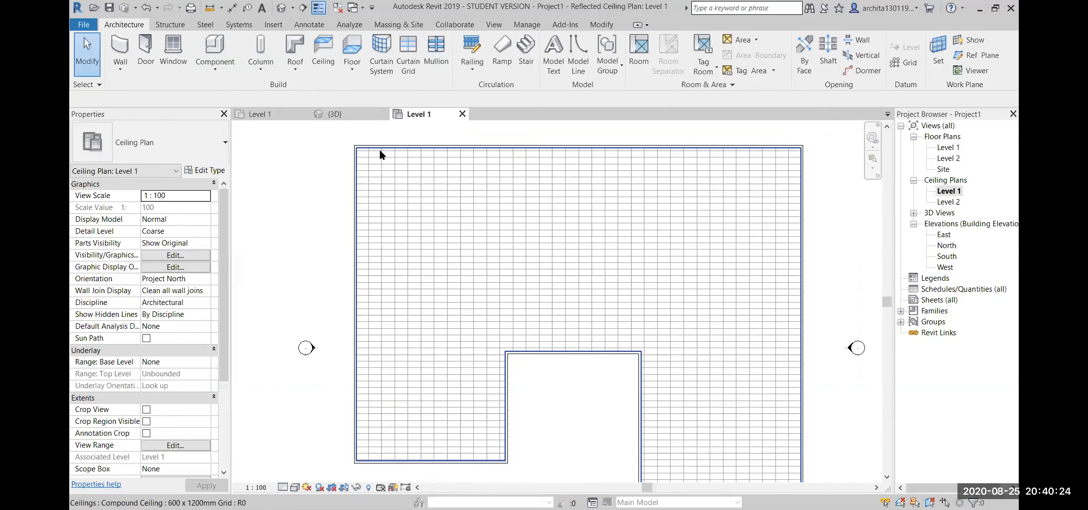
click(379, 151)
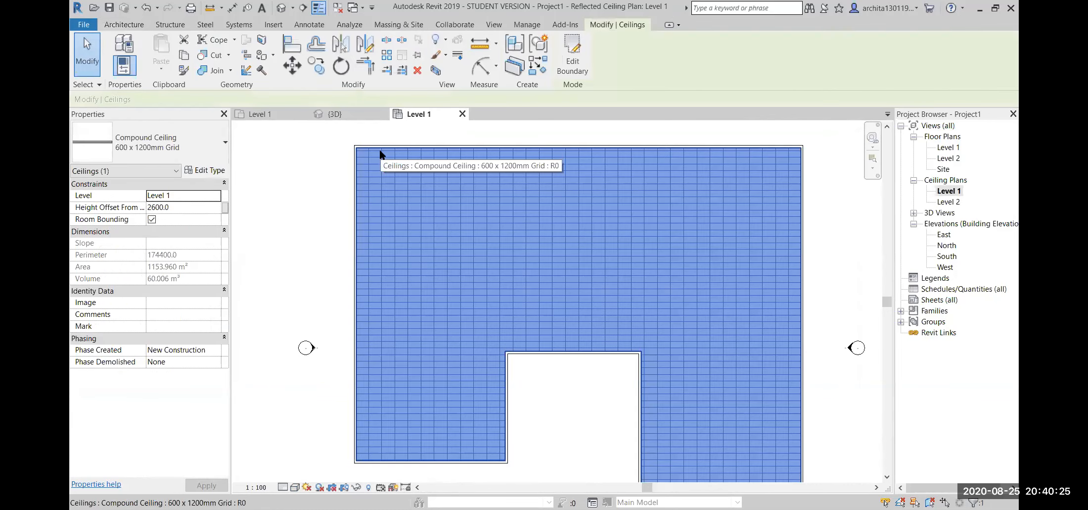
click(166, 150)
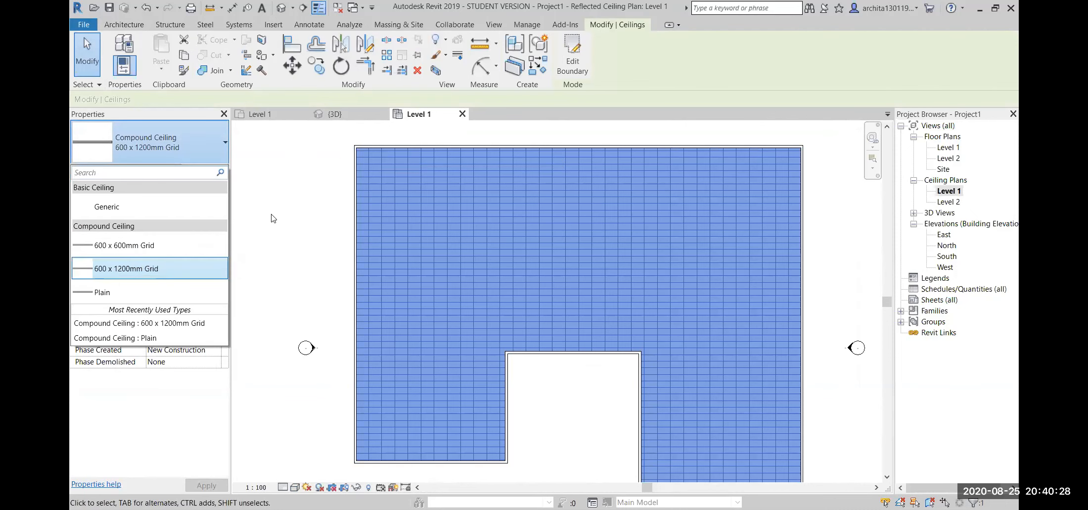
key(Escape)
key(Escape)
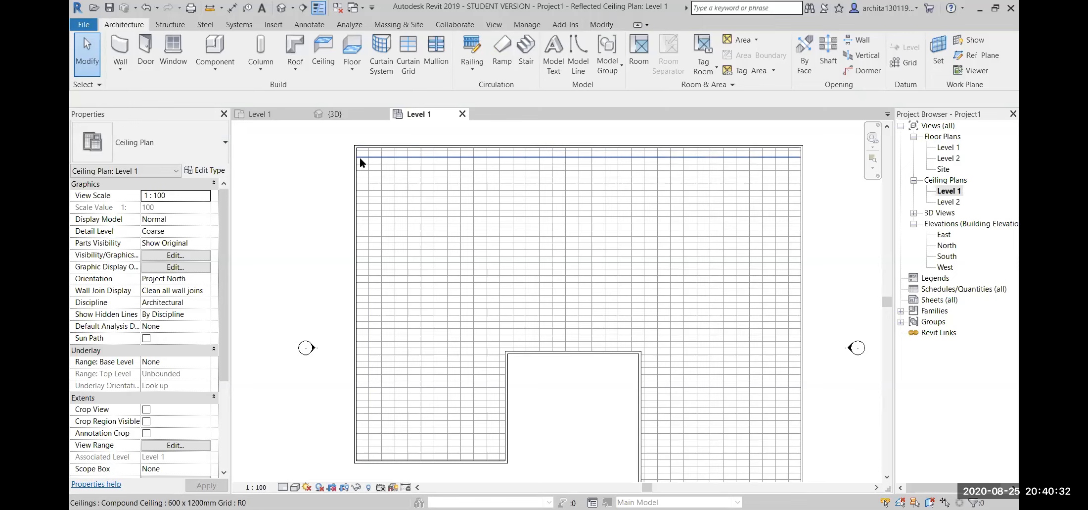
Step: Close the Level 1 ceiling plan and turn on the section box in the 3D view
scroll(582, 212, down, 3)
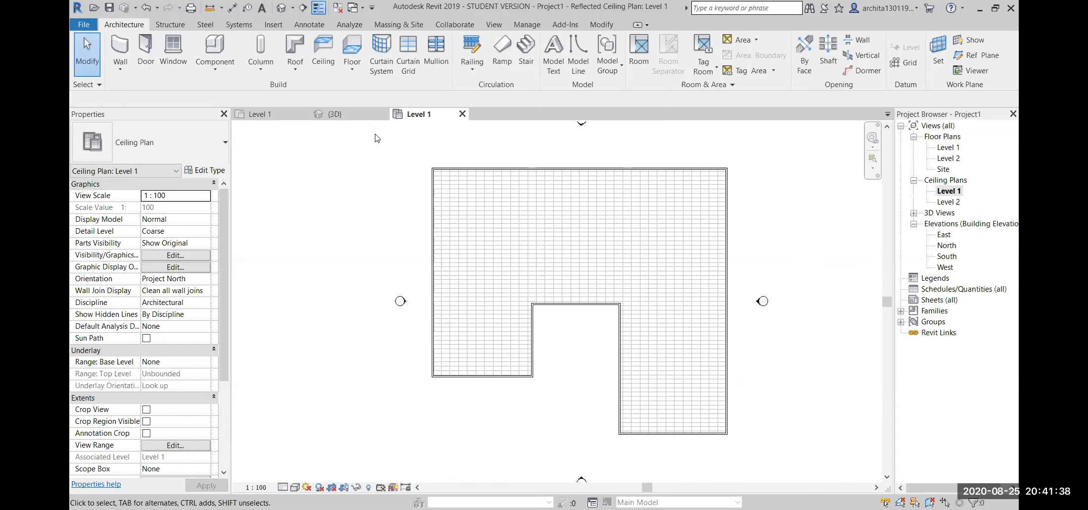
click(463, 113)
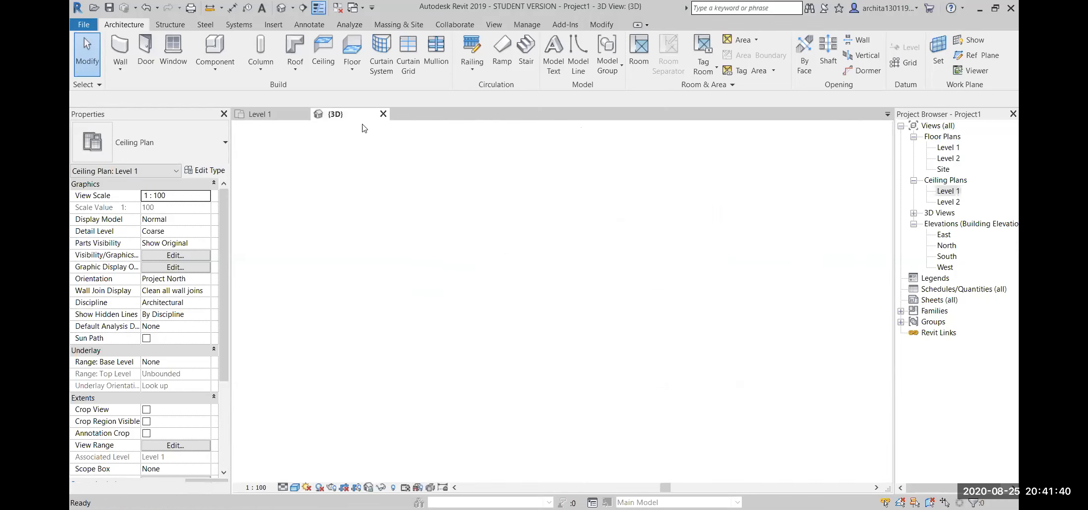
shift+middle_drag(724, 411, 681, 413)
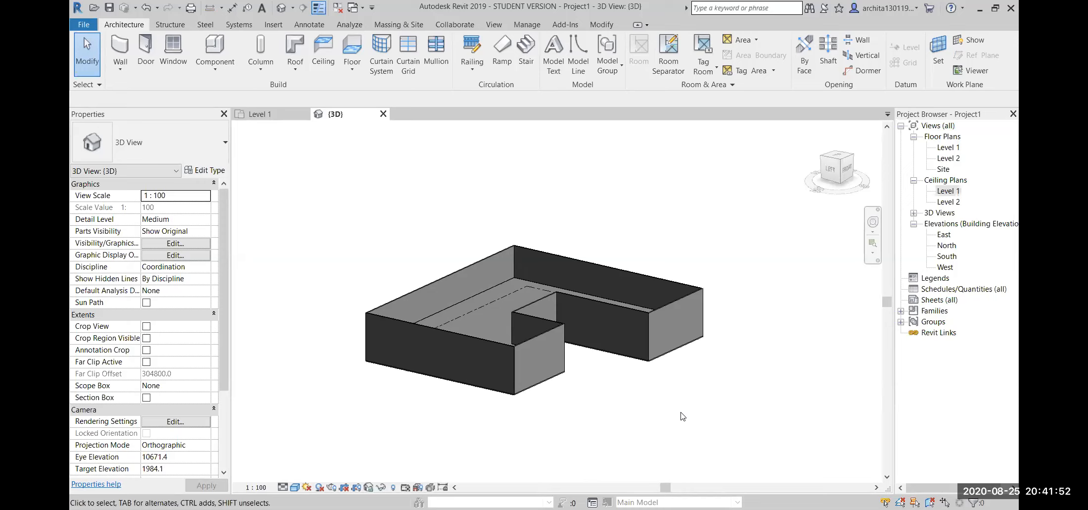
scroll(547, 359, up, 2)
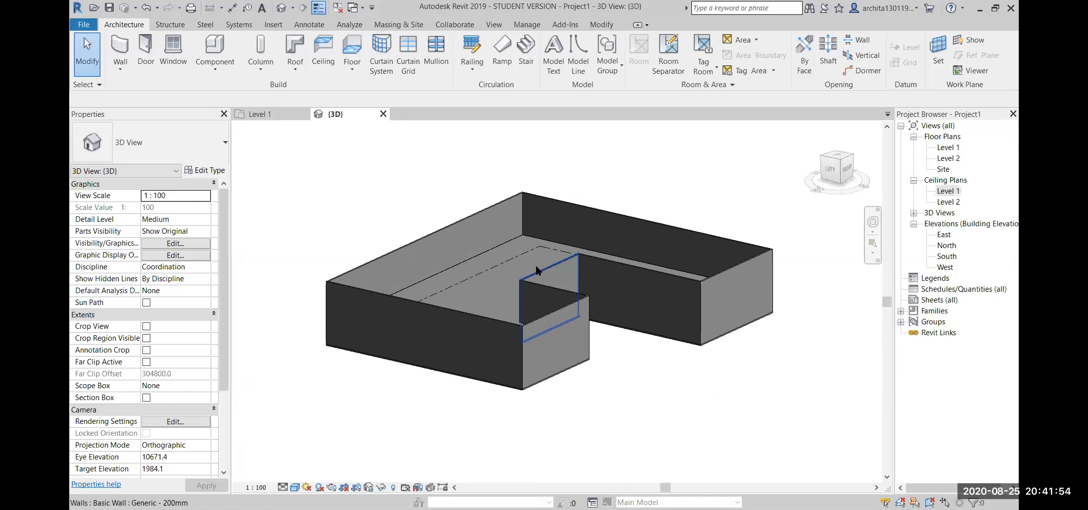
scroll(537, 270, up, 1)
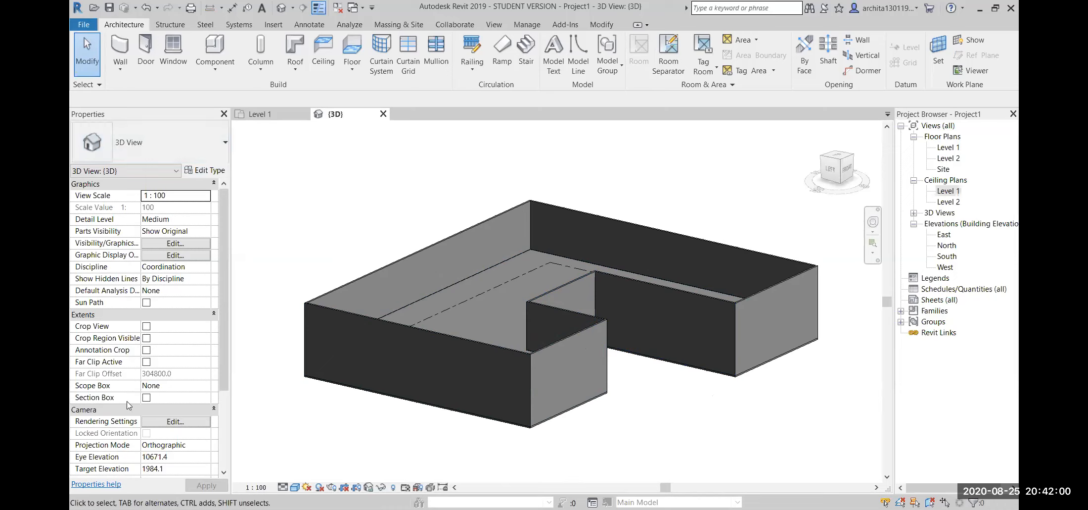
click(146, 398)
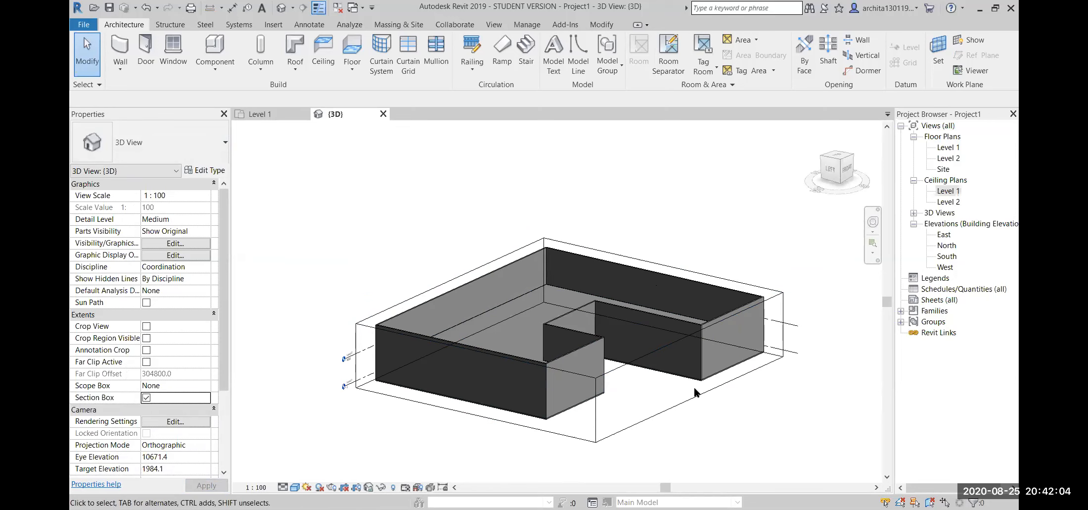
Step: Pull the front face of the section box inward to cut through the walls on both sides of the recess
click(695, 393)
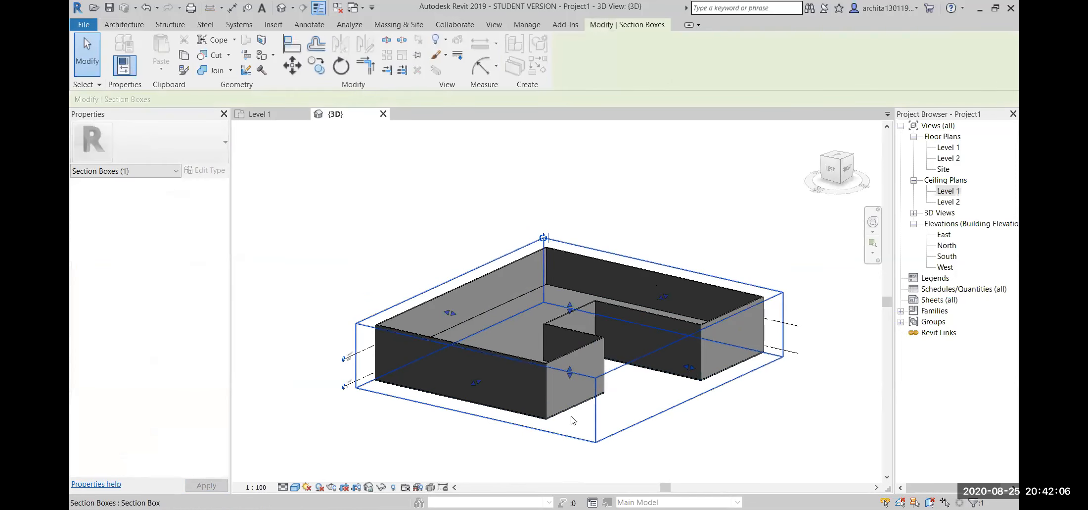
click(592, 185)
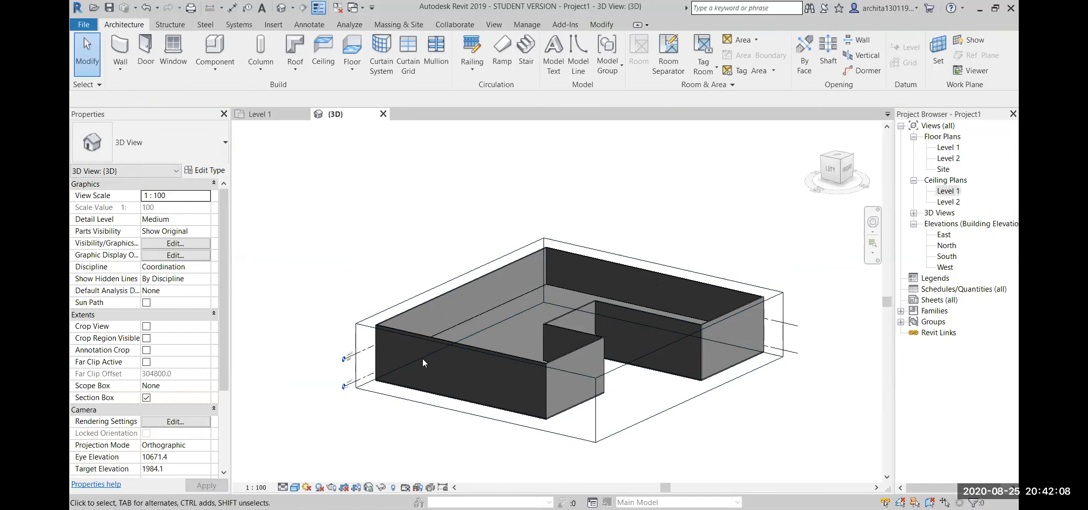
click(684, 404)
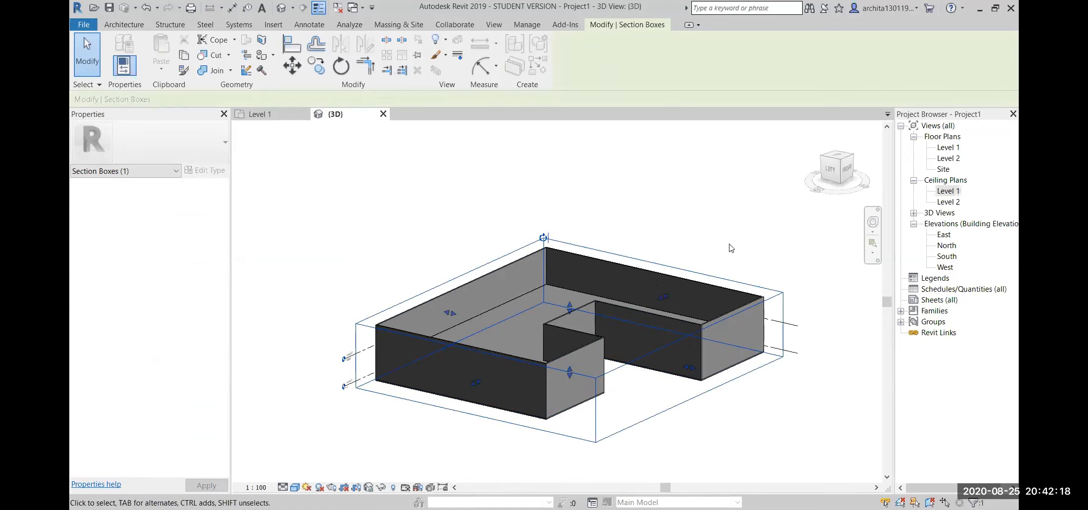
drag(662, 414, 627, 356)
click(680, 434)
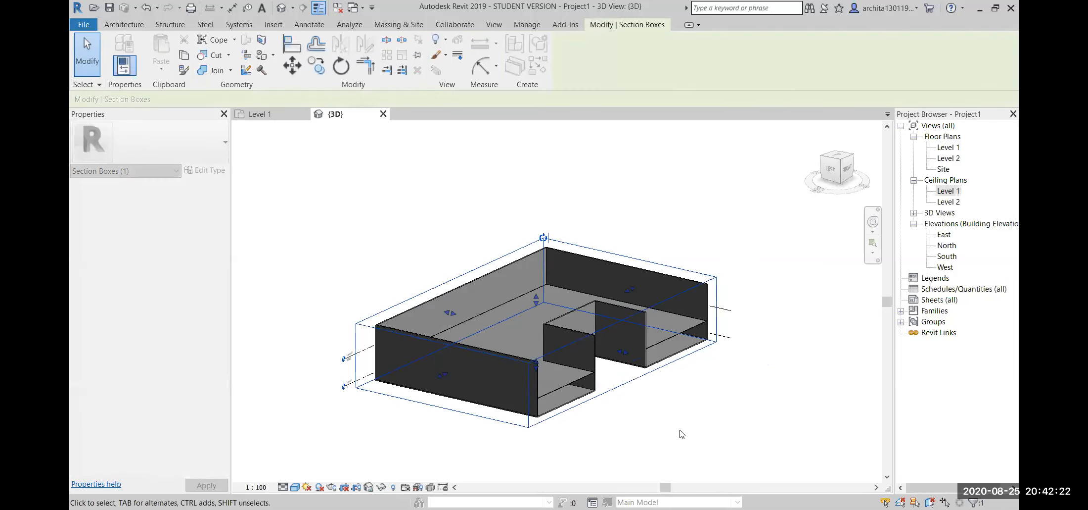
Step: Face the sectioned model from the front and set the 3D view's visual style to Hidden Line
click(847, 169)
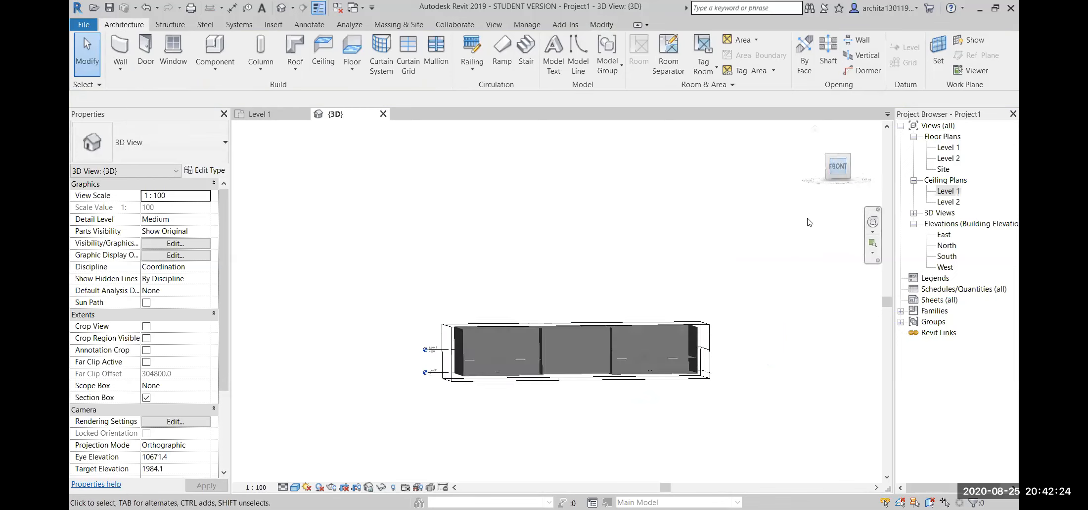
scroll(536, 292, up, 4)
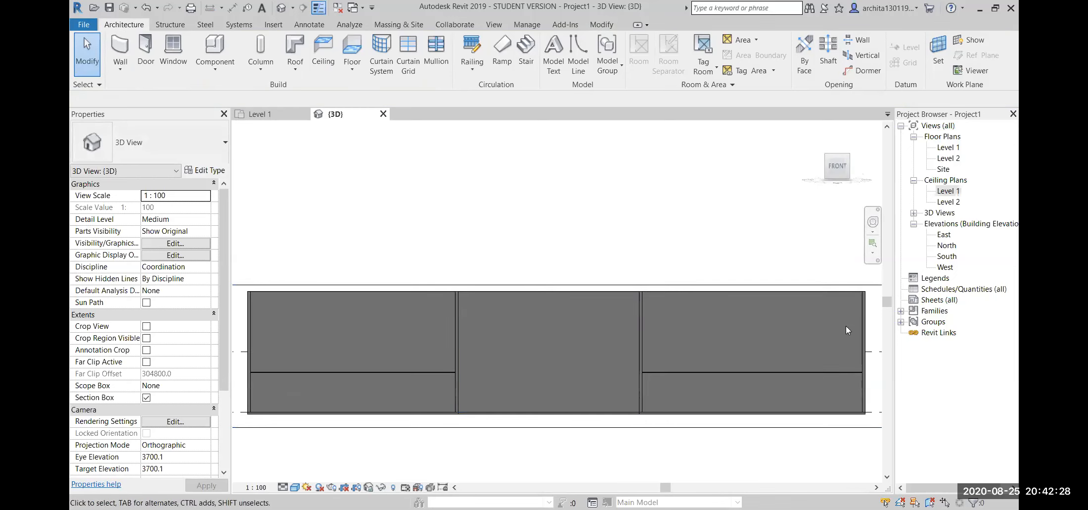
click(296, 486)
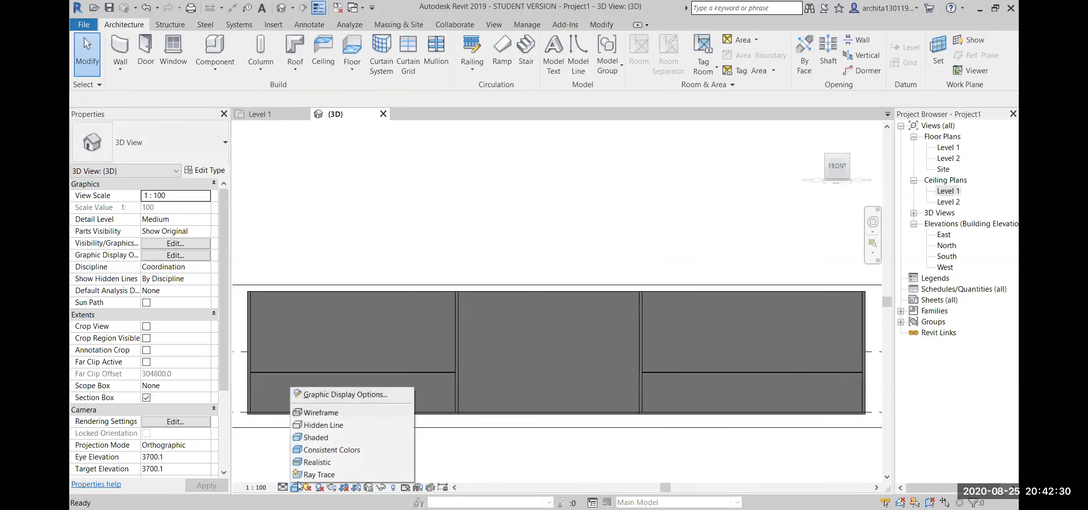
click(337, 426)
scroll(612, 429, down, 2)
scroll(520, 441, up, 2)
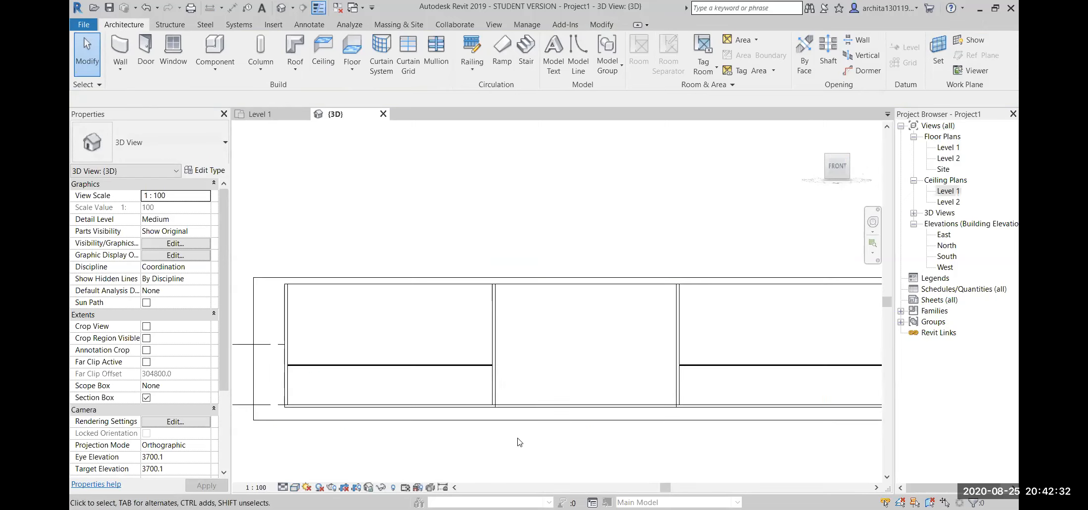
Step: Examine the cut walls, floor and ceiling from the front corner and from above in the 3D view
scroll(418, 396, up, 3)
scroll(485, 380, down, 1)
shift+middle_drag(486, 380, 646, 385)
scroll(645, 384, down, 1)
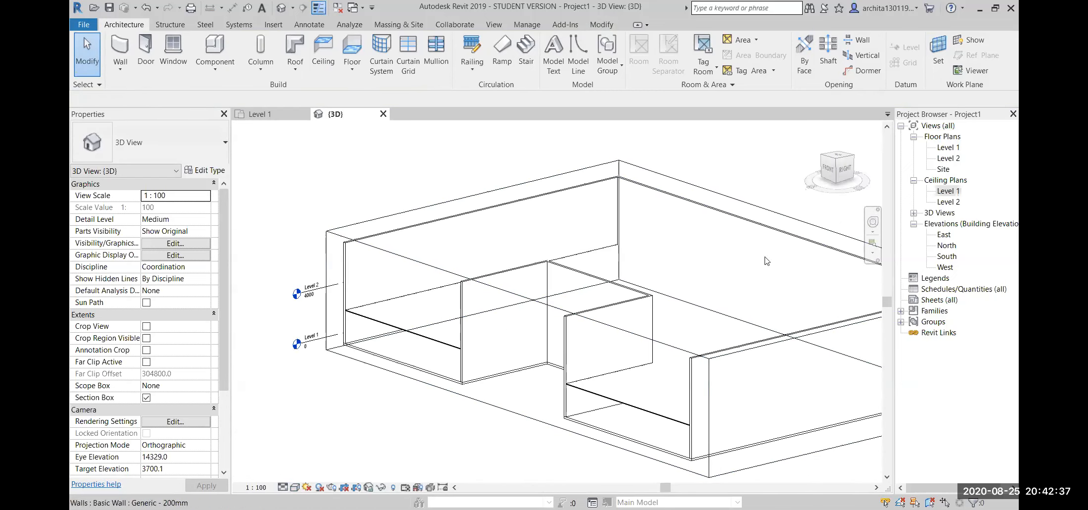
click(835, 160)
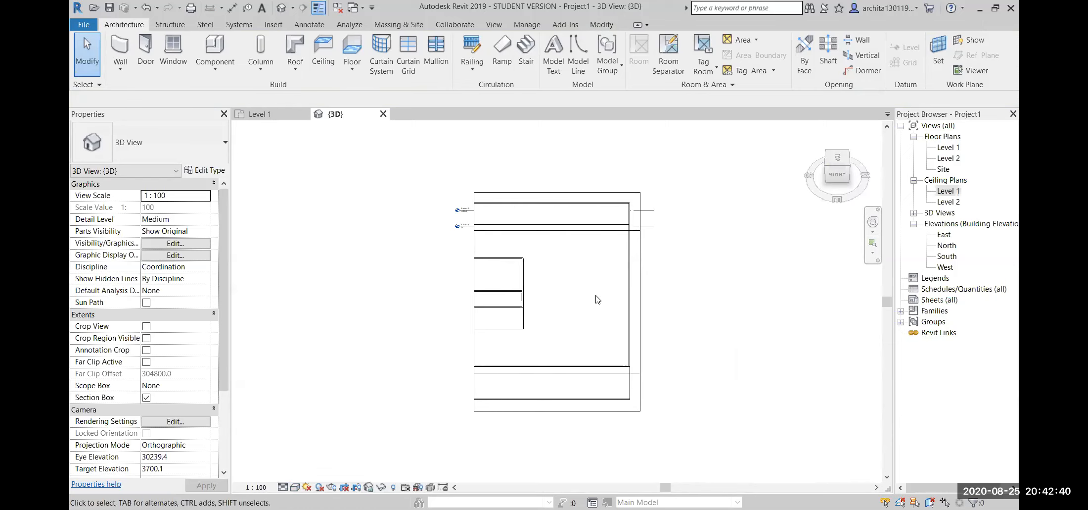
click(824, 164)
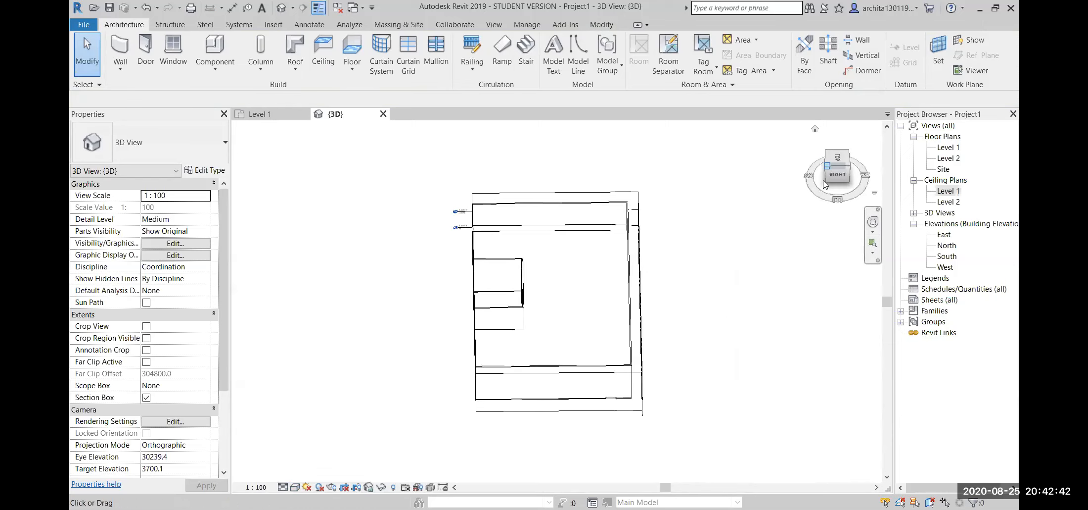
scroll(542, 316, up, 5)
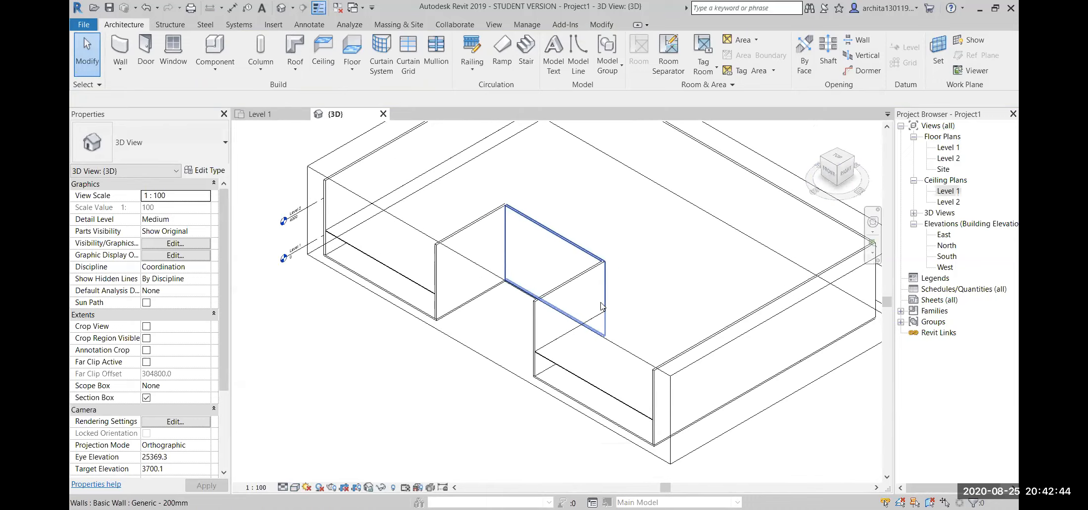
scroll(598, 359, down, 3)
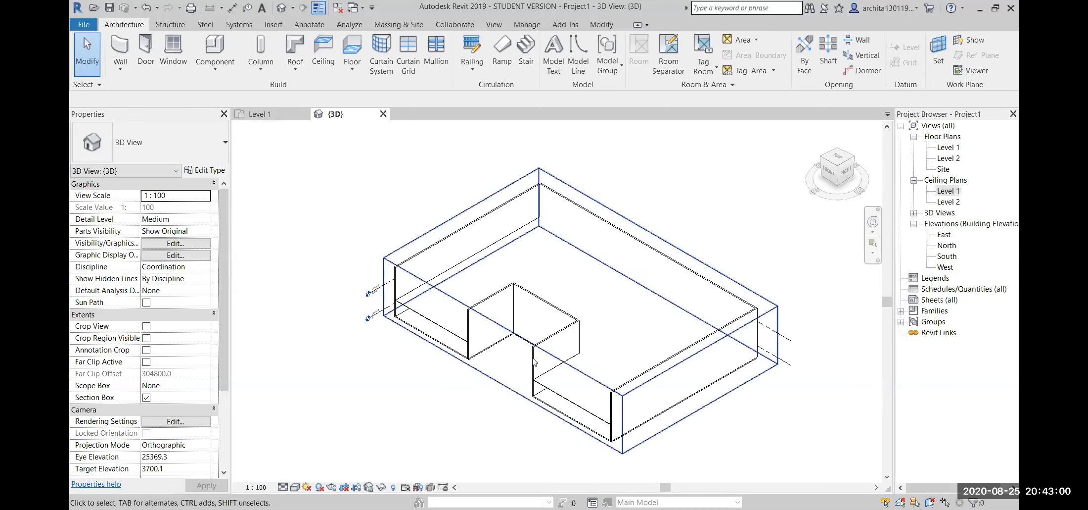
Step: Turn the section box off and on again, and pull its front face inward past the outer front walls
click(147, 398)
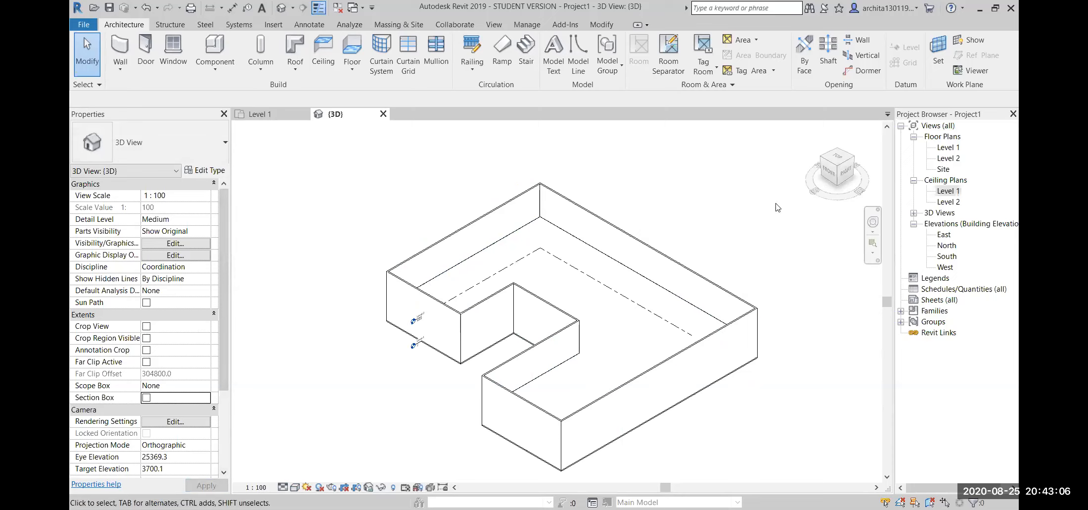
click(146, 397)
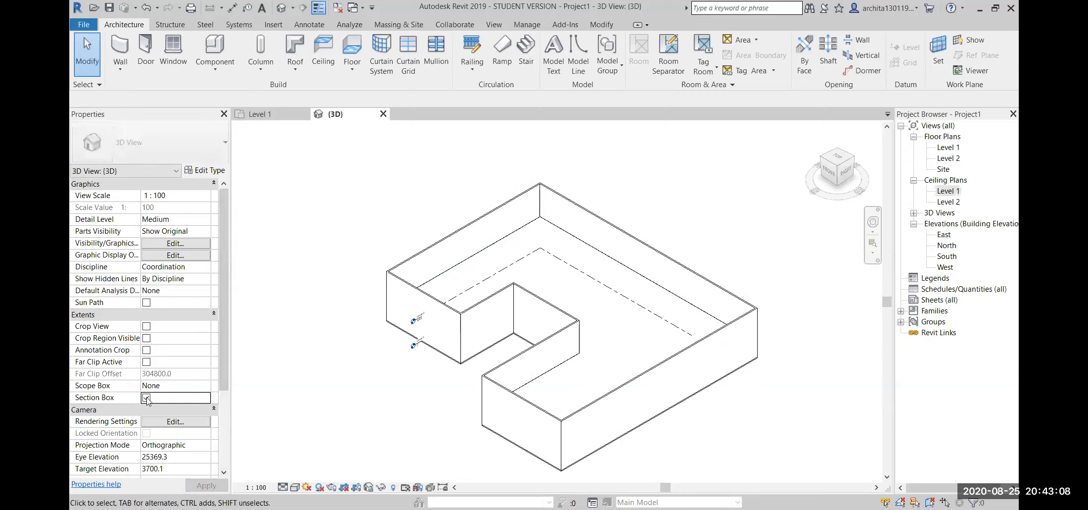
click(439, 356)
click(406, 385)
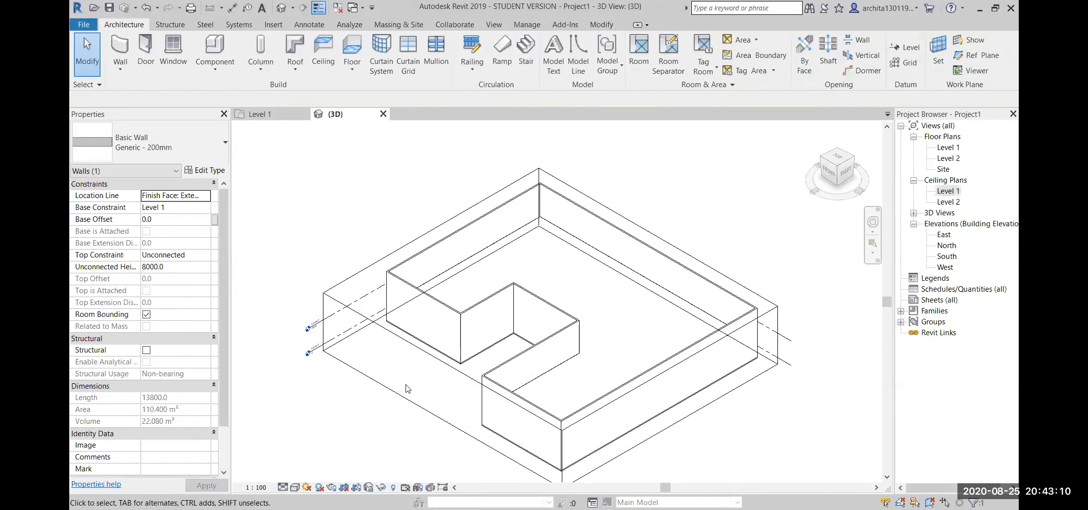
click(404, 396)
drag(442, 390, 525, 342)
click(410, 428)
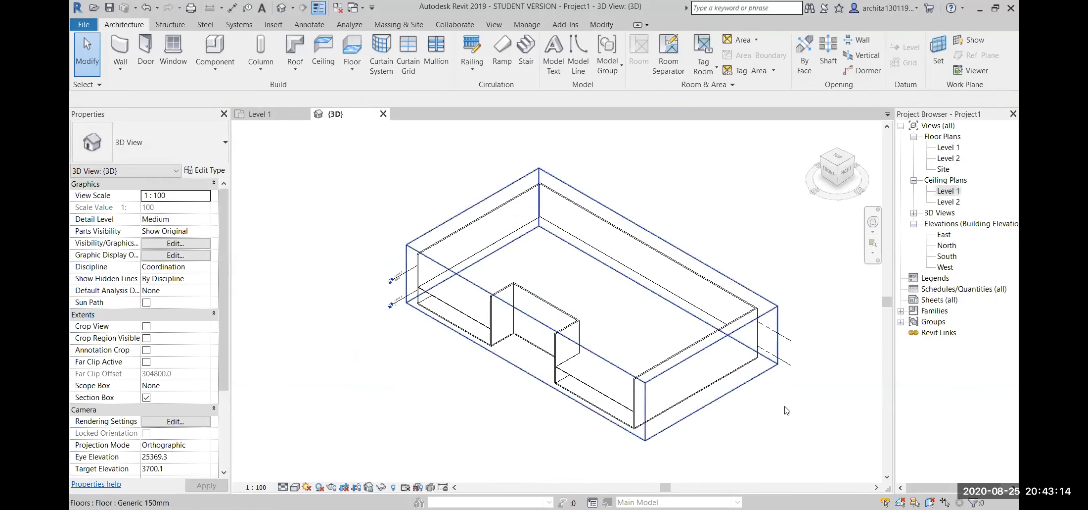
Step: Select the section box and hide it as an element in the 3D view
scroll(773, 406, up, 3)
middle_drag(799, 251, 828, 304)
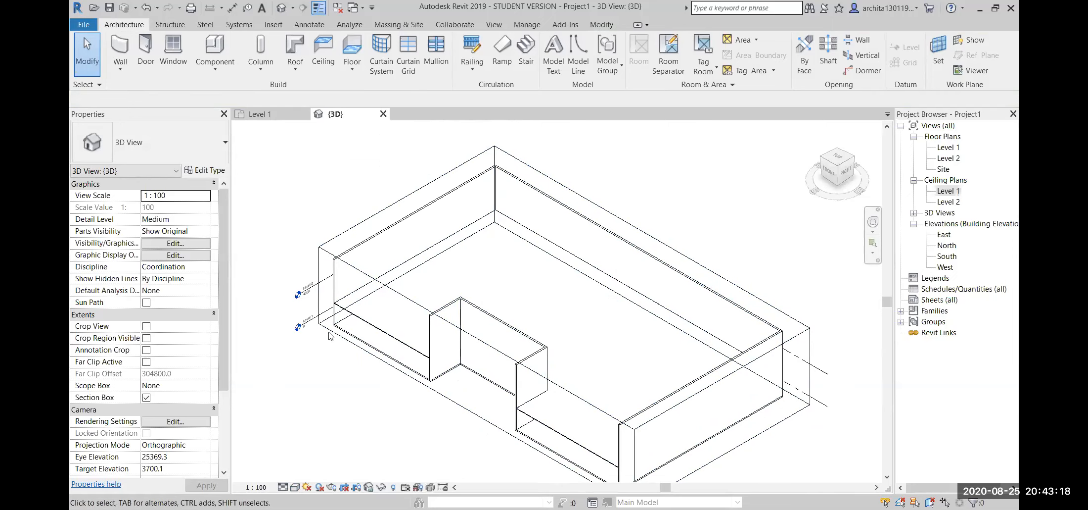
middle_drag(657, 225, 657, 205)
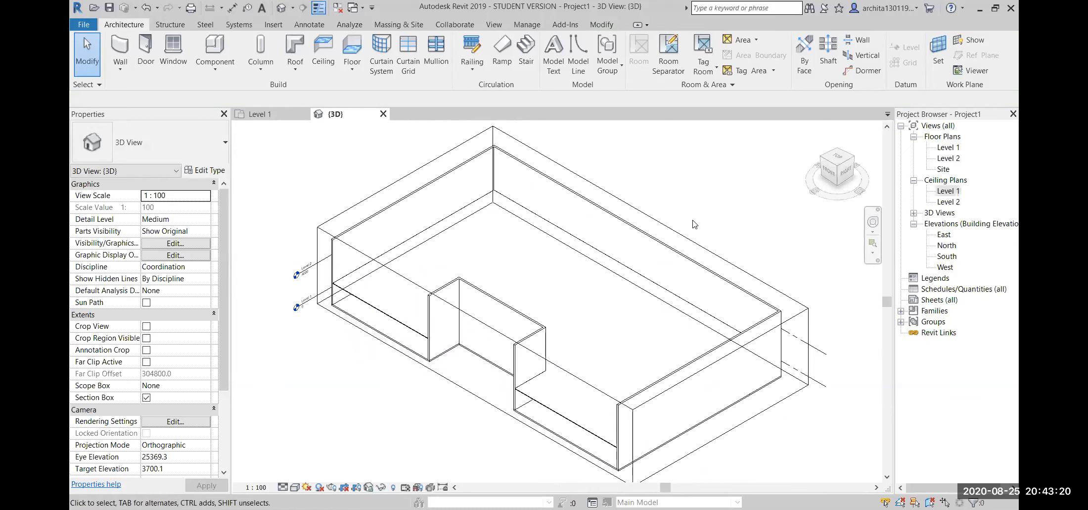
scroll(711, 237, down, 1)
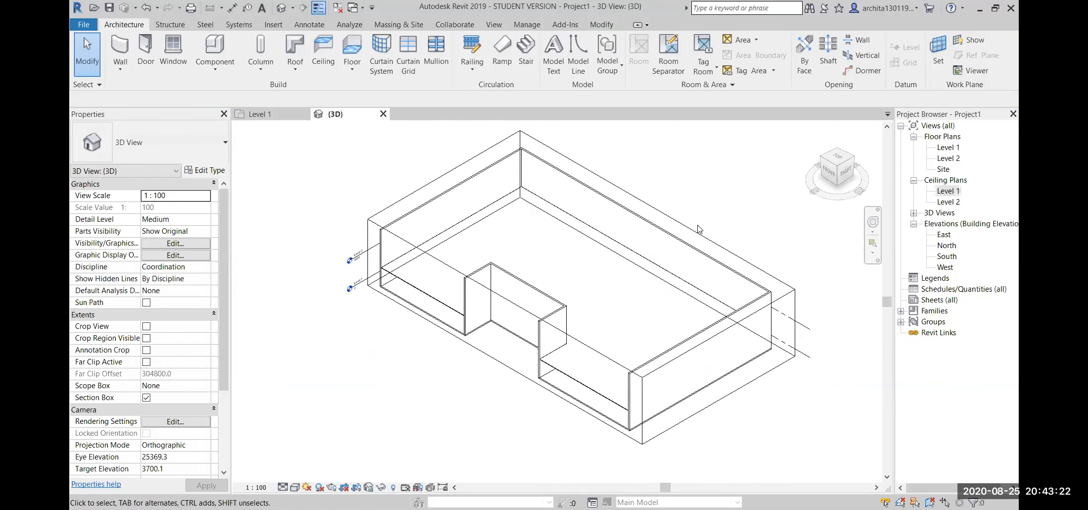
click(698, 230)
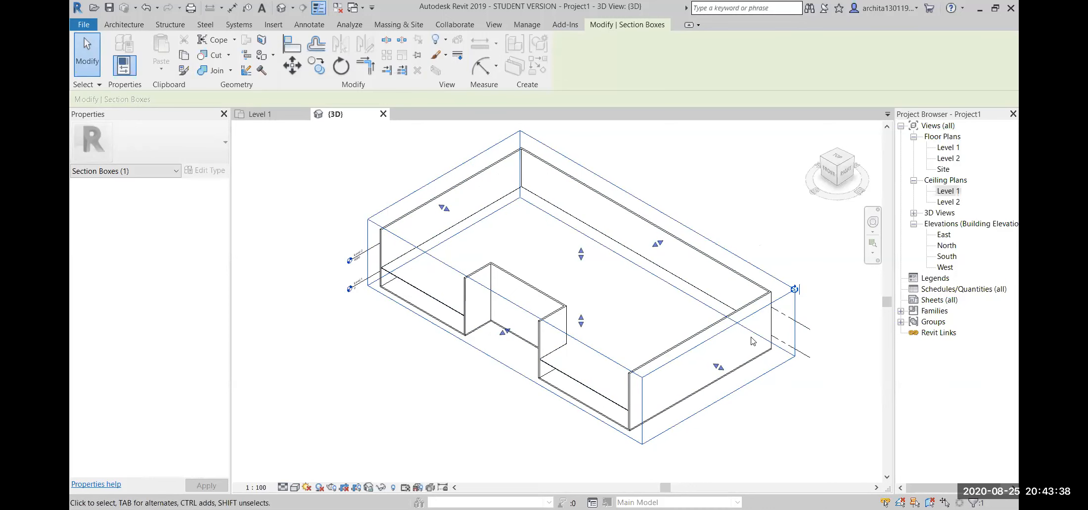
right_click(780, 280)
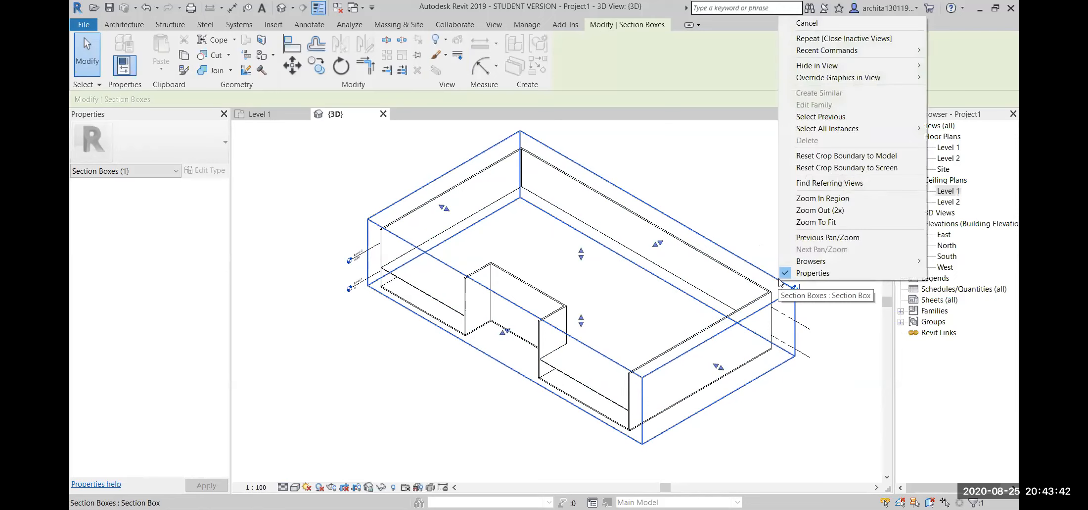
mouse_move(803, 67)
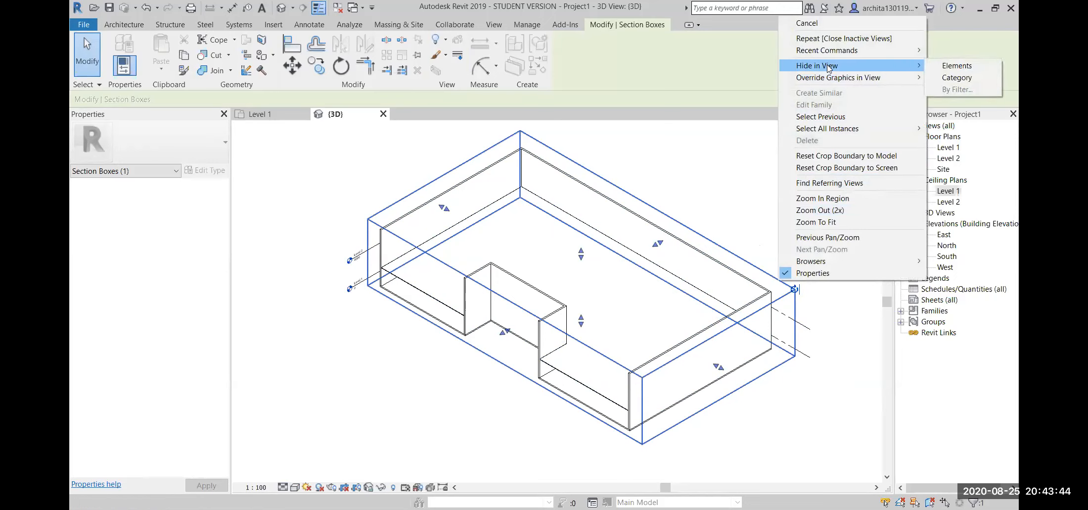
click(956, 67)
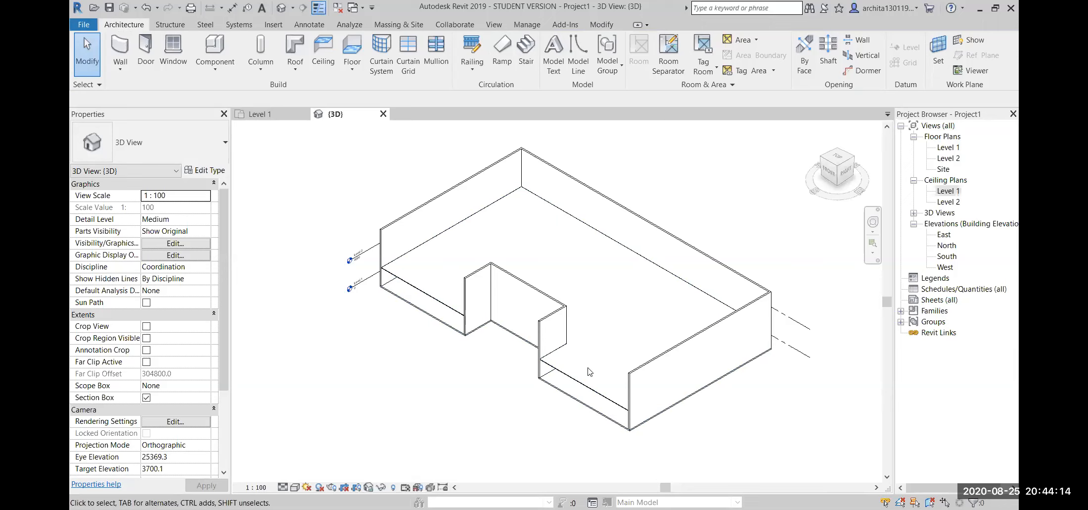
Step: Select the 600 x 1200mm Grid ceiling at its cut edge beside the wall and examine it up close
scroll(589, 371, up, 2)
shift+middle_drag(503, 455, 518, 298)
scroll(519, 295, up, 2)
scroll(678, 301, up, 2)
scroll(747, 285, up, 3)
middle_drag(780, 281, 618, 300)
click(626, 291)
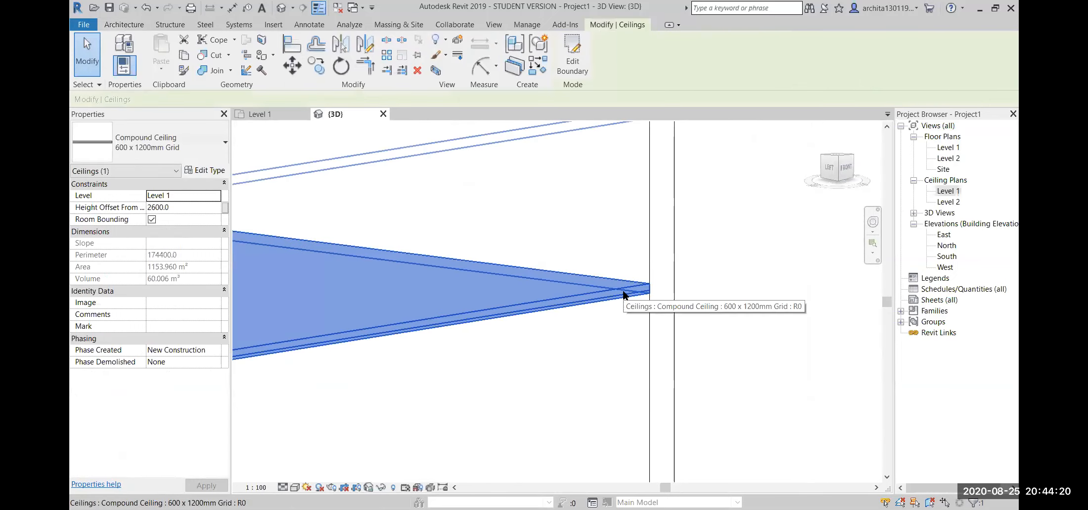
scroll(623, 291, down, 4)
scroll(623, 291, down, 4)
click(737, 387)
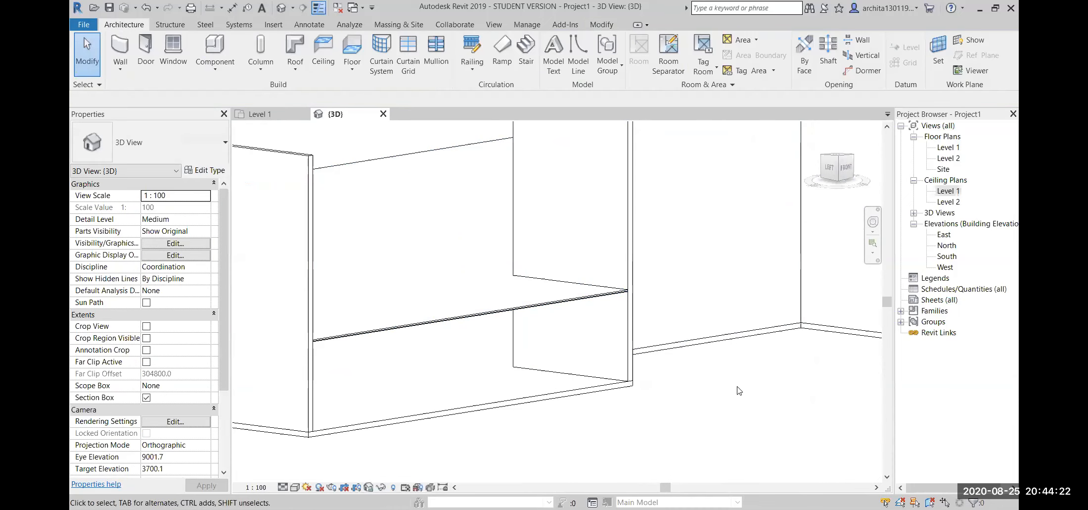
Step: Inspect where the ceiling and floor edges meet the cut walls, and review the whole cut from the front corner
scroll(660, 297, up, 5)
scroll(604, 307, up, 3)
scroll(605, 310, down, 2)
click(590, 441)
click(669, 425)
scroll(585, 375, down, 4)
scroll(705, 380, down, 3)
middle_drag(706, 381, 515, 427)
scroll(552, 357, down, 2)
middle_drag(621, 336, 612, 302)
scroll(608, 297, up, 2)
middle_drag(454, 327, 543, 363)
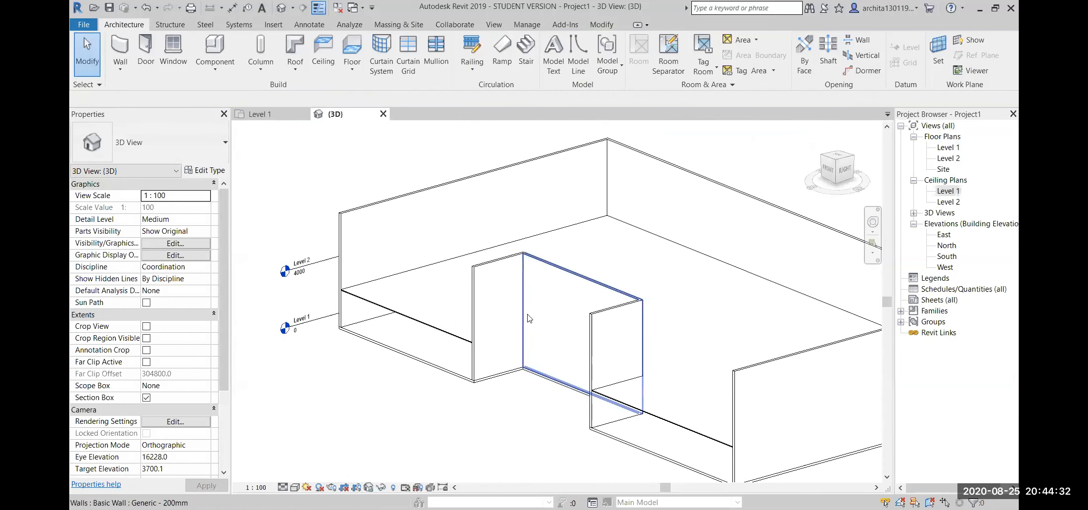
scroll(528, 318, down, 2)
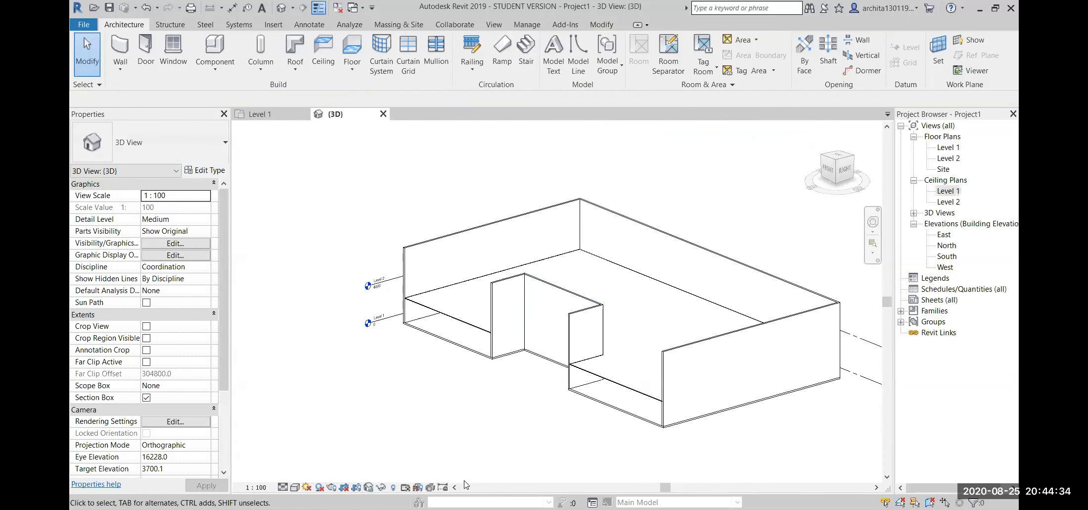
Step: Examine the grid ceiling through the open cut side, viewing it from below and from above
middle_drag(731, 399, 702, 376)
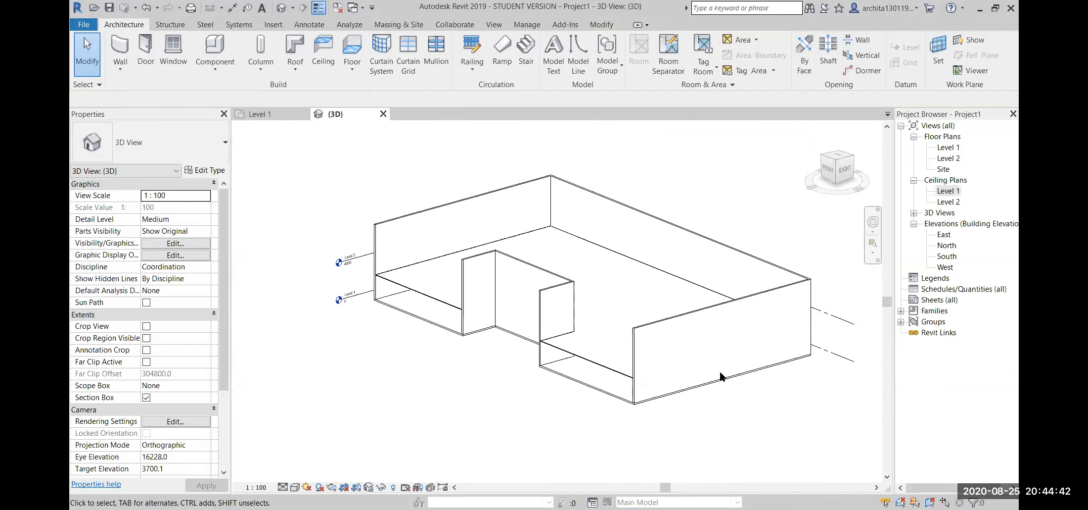
scroll(591, 282, up, 3)
middle_drag(662, 358, 594, 375)
scroll(393, 366, down, 2)
mouse_move(387, 385)
shift+middle_down()
mouse_move(541, 319)
mouse_move(556, 291)
mouse_move(496, 359)
shift+middle_up()
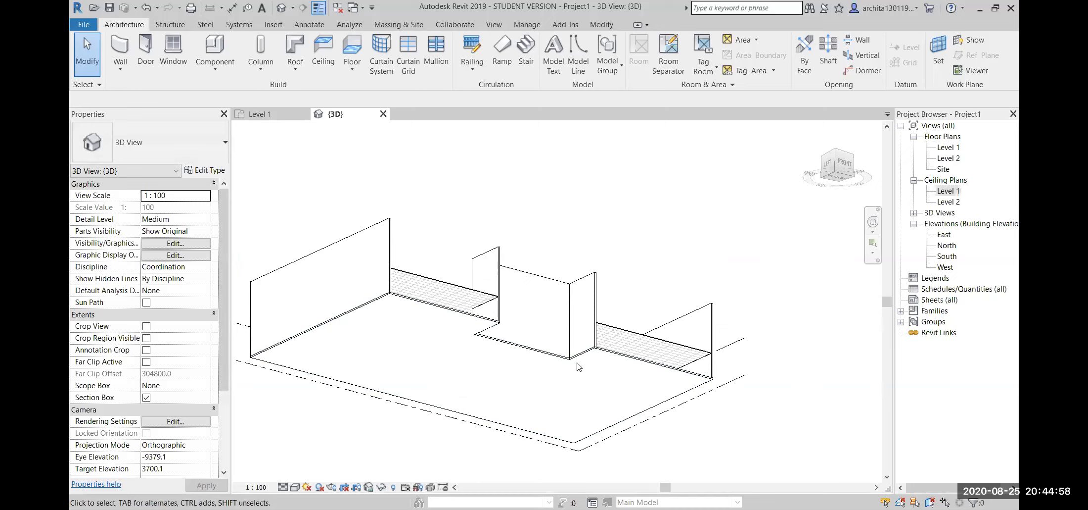
shift+middle_drag(601, 480, 592, 409)
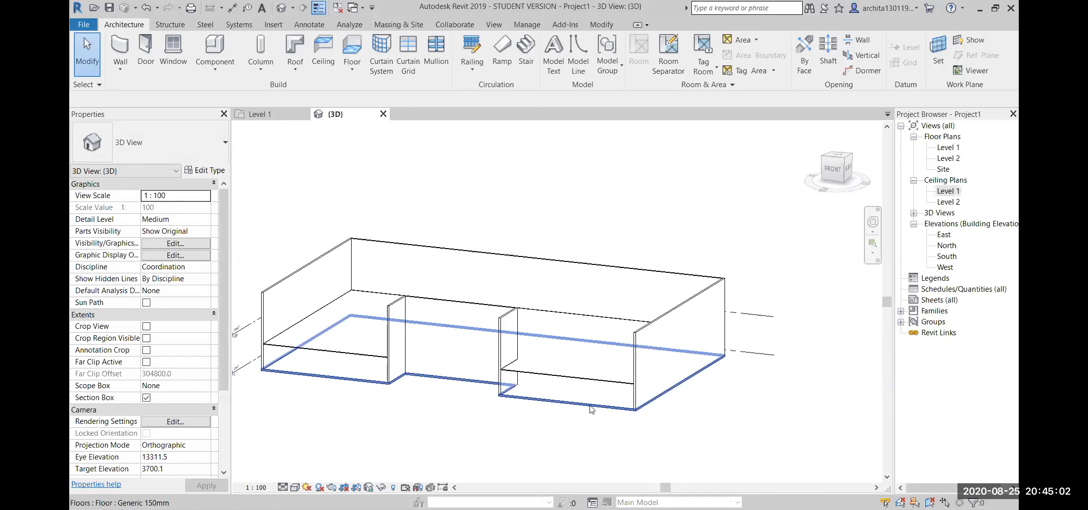
middle_drag(429, 390, 556, 393)
scroll(474, 373, up, 2)
shift+middle_drag(474, 378, 455, 318)
scroll(456, 318, up, 3)
shift+middle_drag(454, 287, 702, 323)
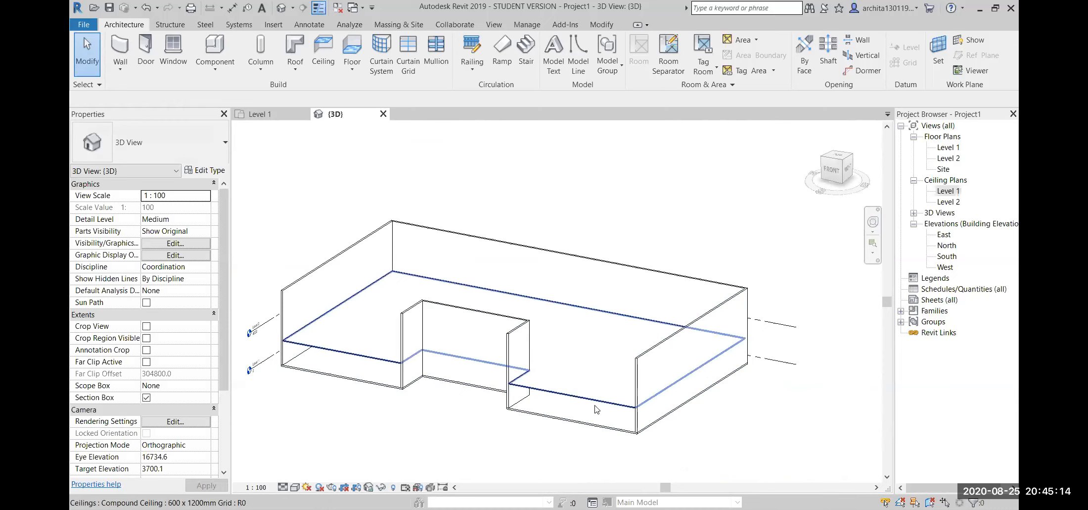
Step: Turn on Reveal Hidden Elements in the 3D view to show the hidden section box
scroll(598, 409, up, 3)
scroll(708, 410, down, 4)
shift+middle_drag(690, 414, 522, 377)
scroll(440, 401, up, 2)
scroll(550, 400, up, 1)
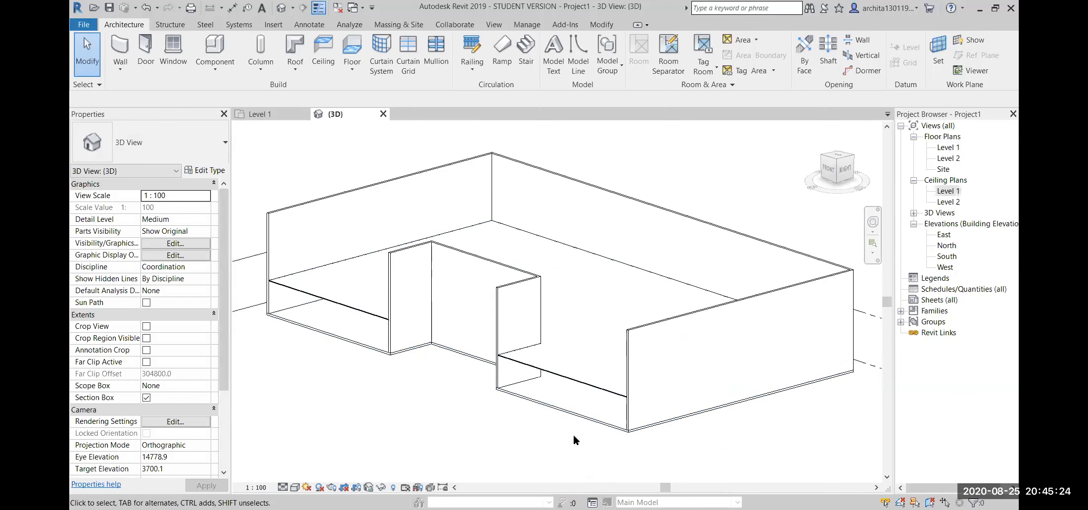
scroll(572, 434, down, 1)
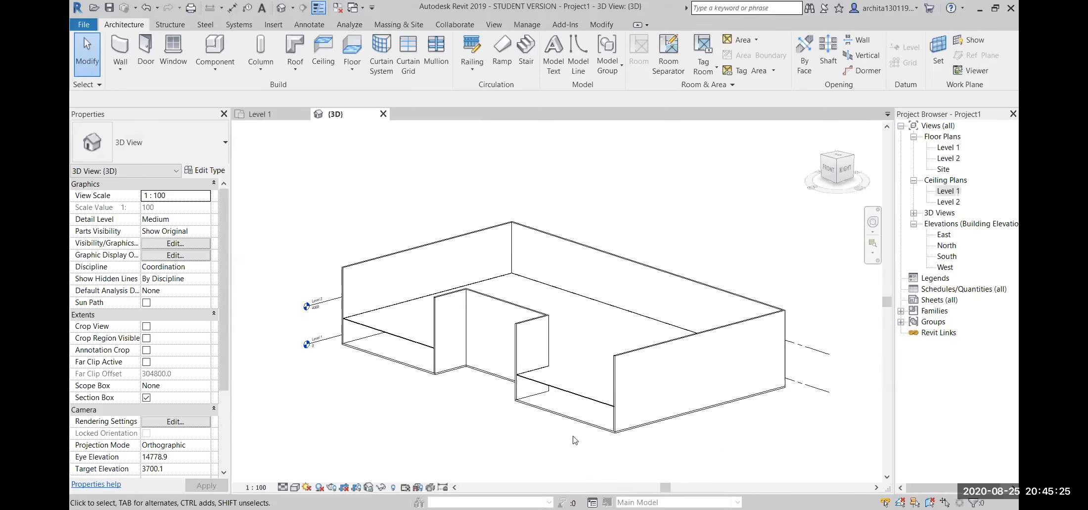
click(394, 488)
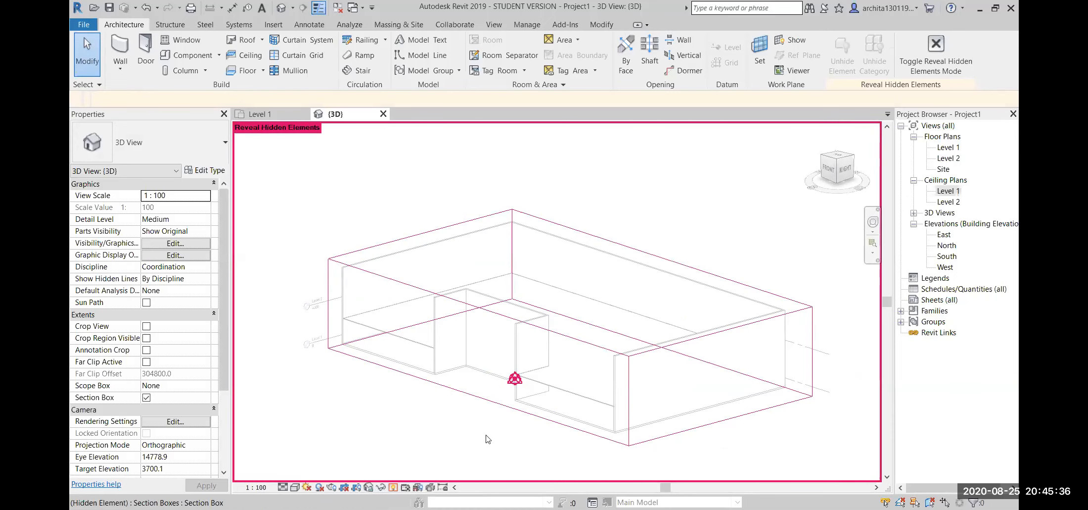
Step: Unhide the hidden section box in the 3D view and turn off Reveal Hidden Elements
click(812, 311)
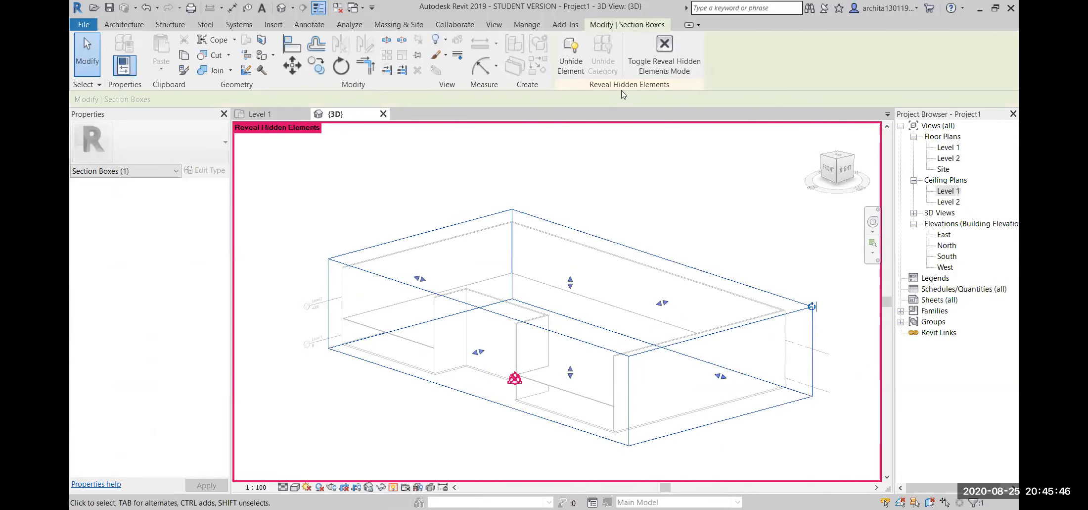
click(571, 52)
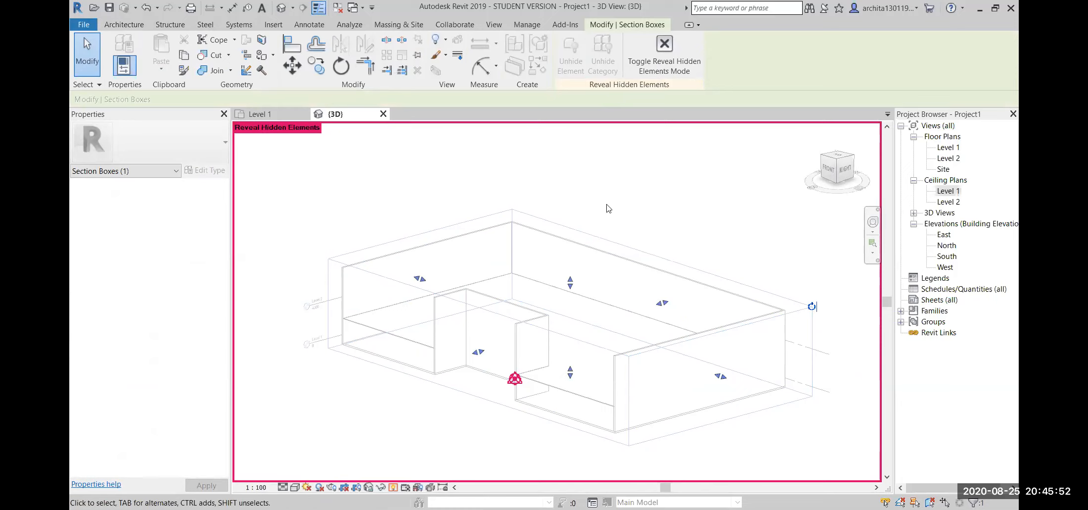
click(394, 487)
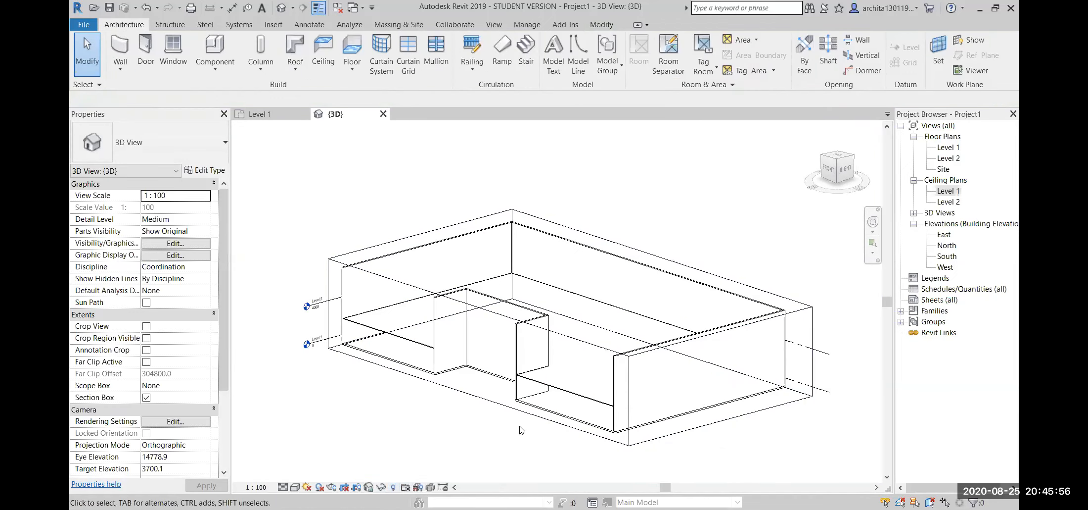
Step: Hide the section box in the 3D view as an individual element
shift+middle_drag(440, 421, 456, 452)
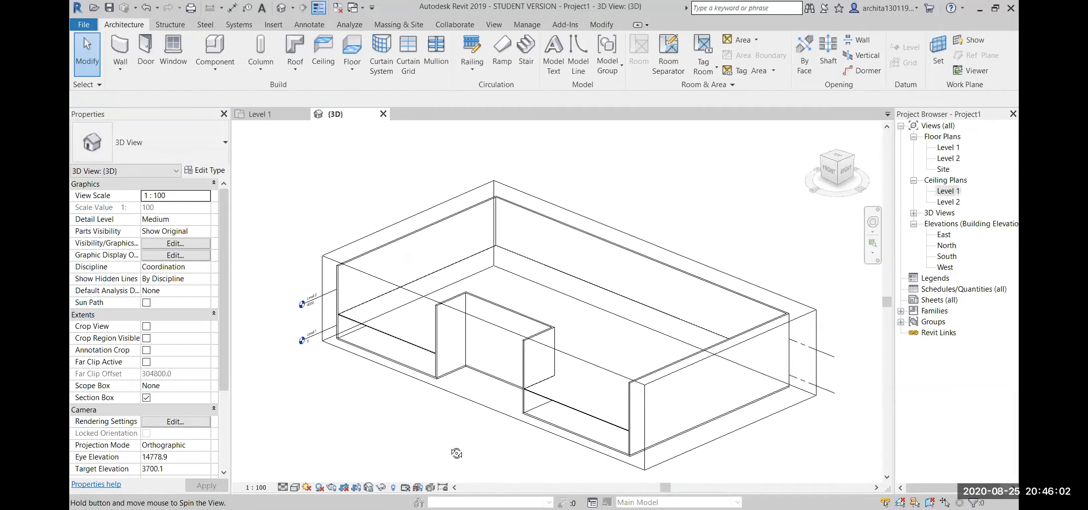
click(492, 329)
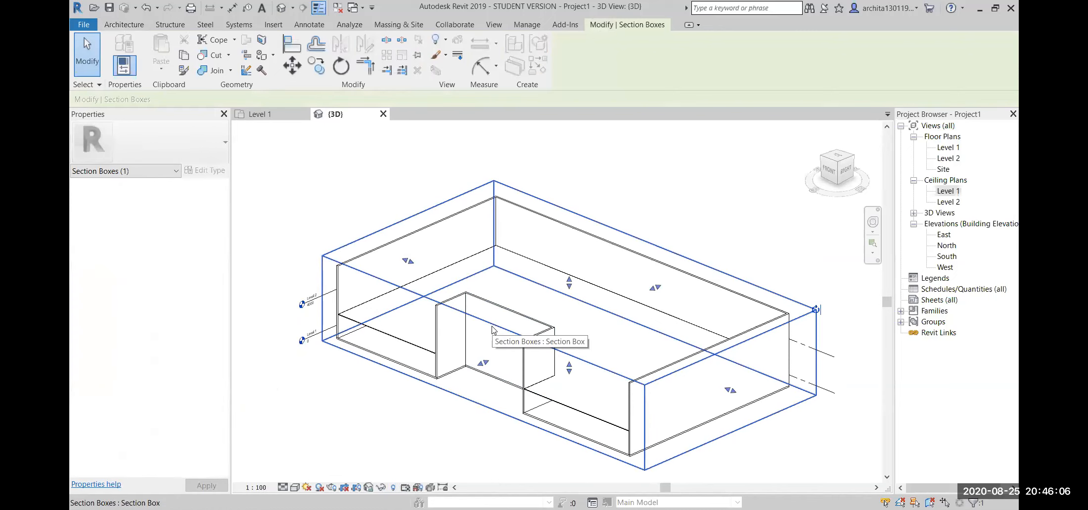
right_click(492, 329)
mouse_move(598, 116)
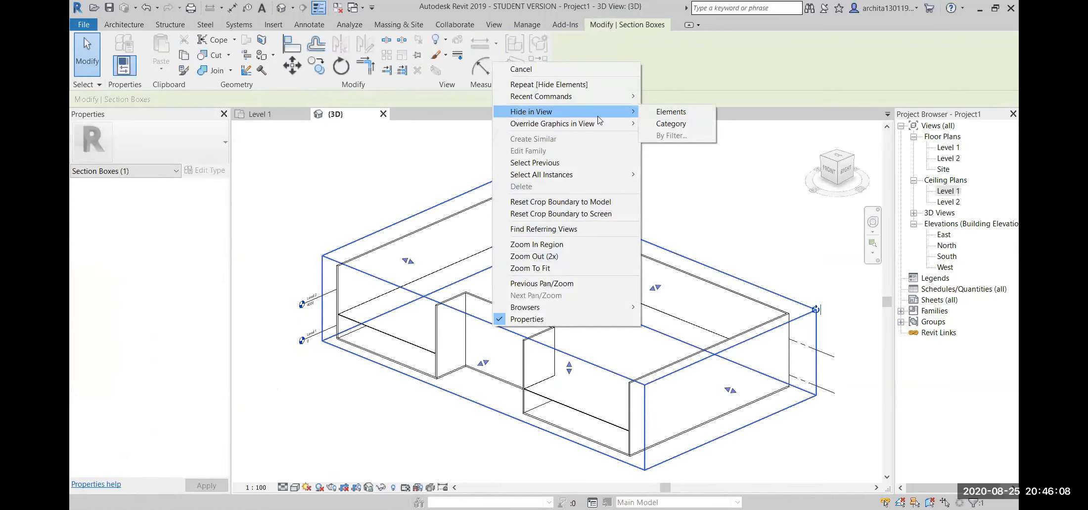
click(658, 114)
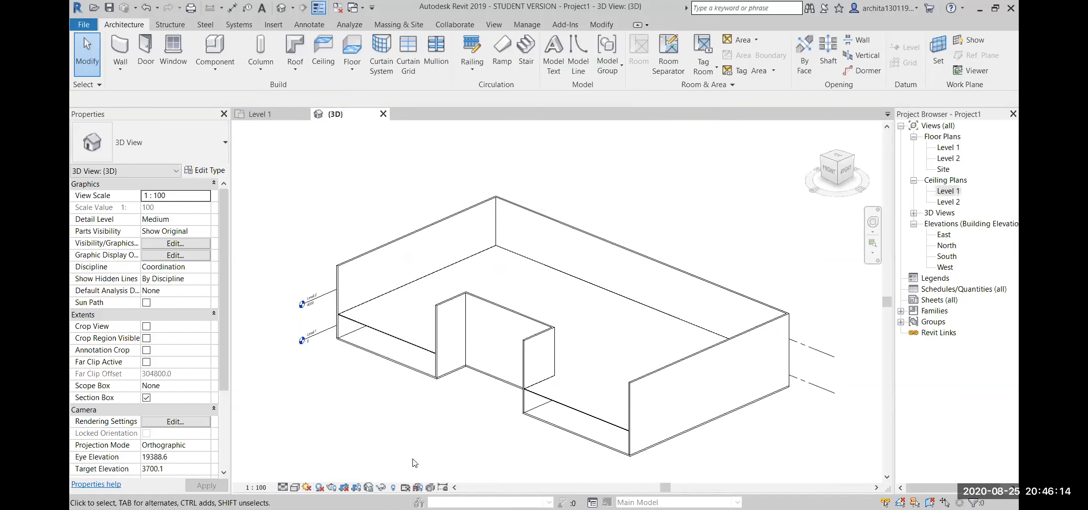
Step: Reveal the hidden elements again, unhide the section box, and leave the reveal mode
click(394, 490)
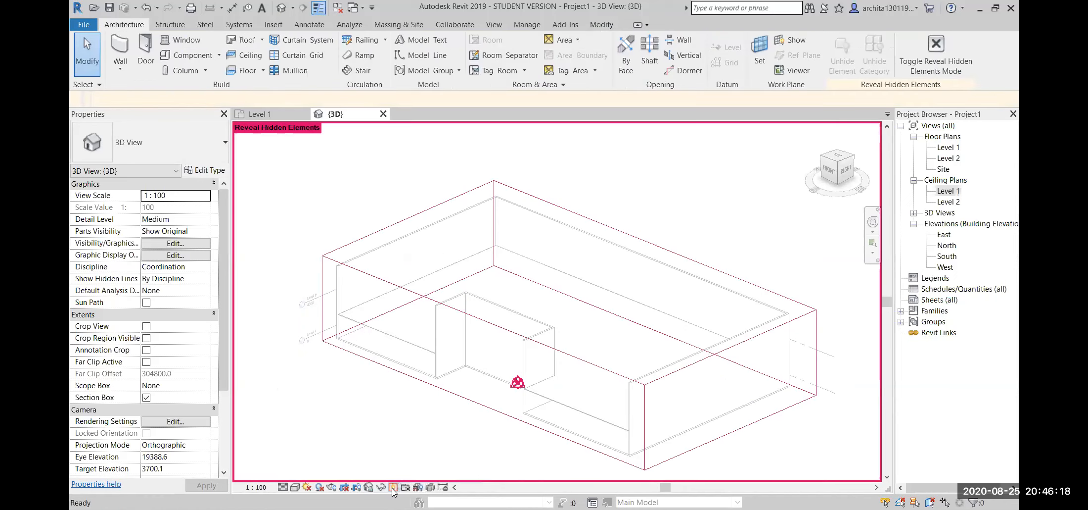
click(487, 324)
click(572, 55)
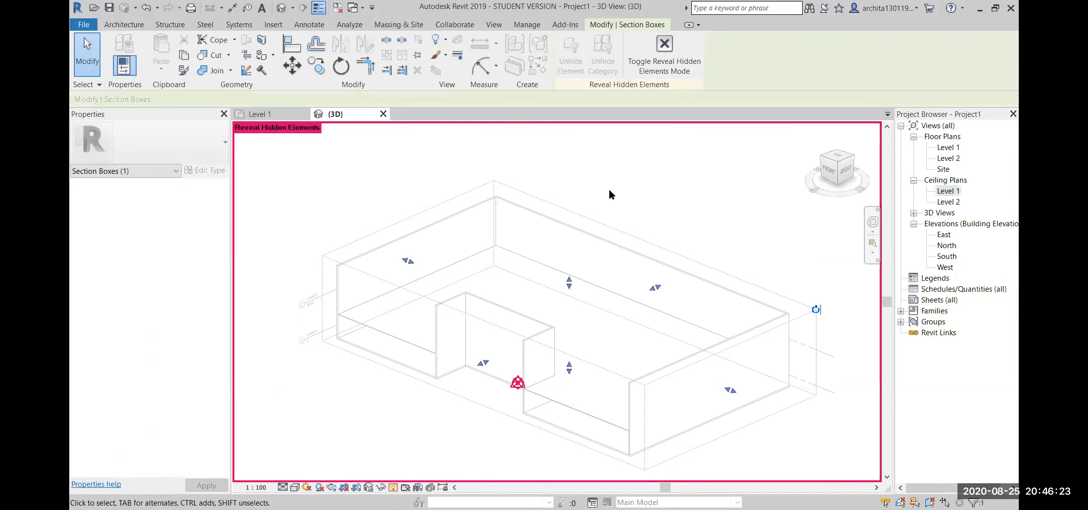
click(393, 487)
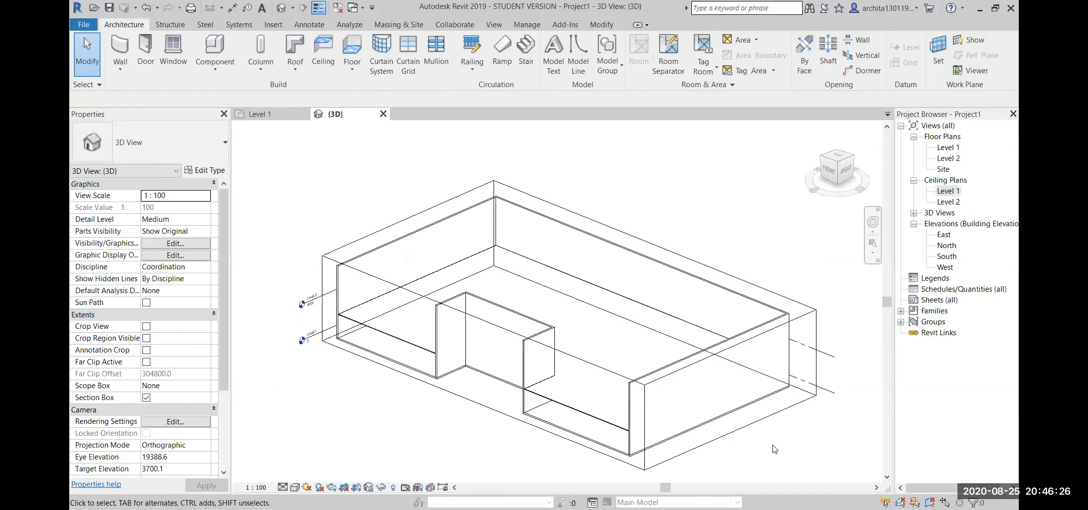
scroll(784, 450, down, 1)
middle_drag(783, 450, 822, 438)
scroll(746, 406, up, 2)
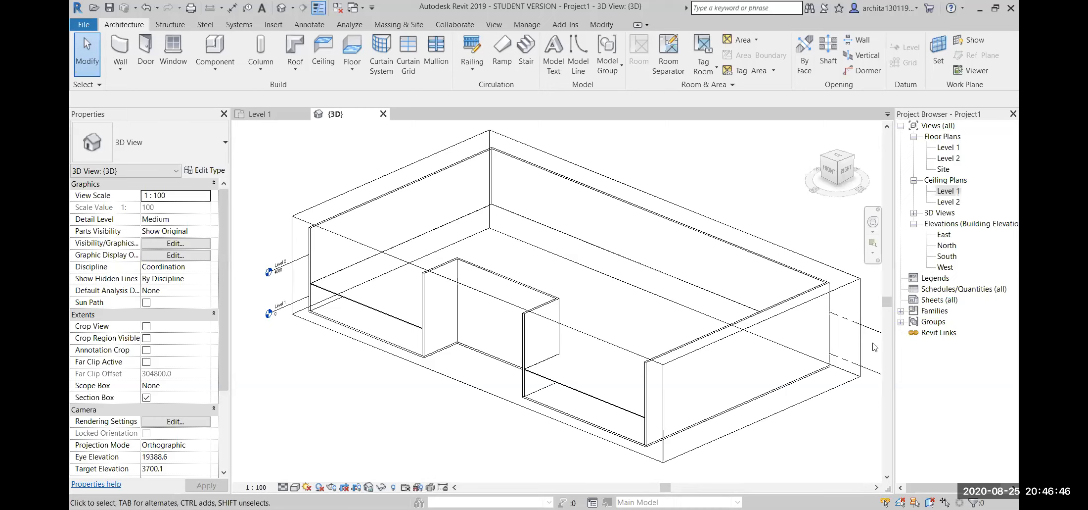
scroll(799, 452, down, 1)
middle_drag(798, 452, 727, 425)
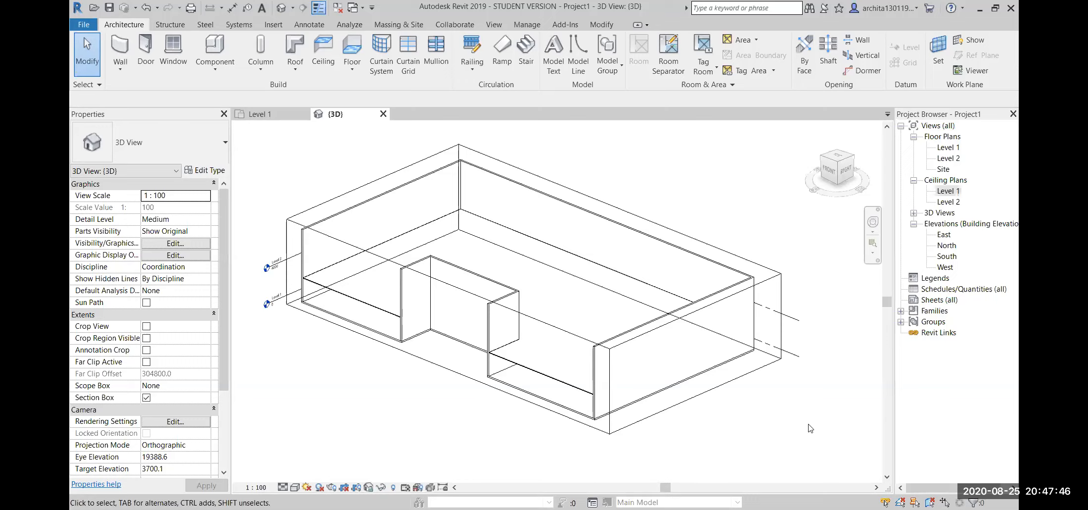
Step: Select the 600 x 1200mm Grid ceiling at its cut edge near the front corner, examine it closely, and clear the selection
scroll(454, 344, up, 3)
scroll(480, 302, down, 4)
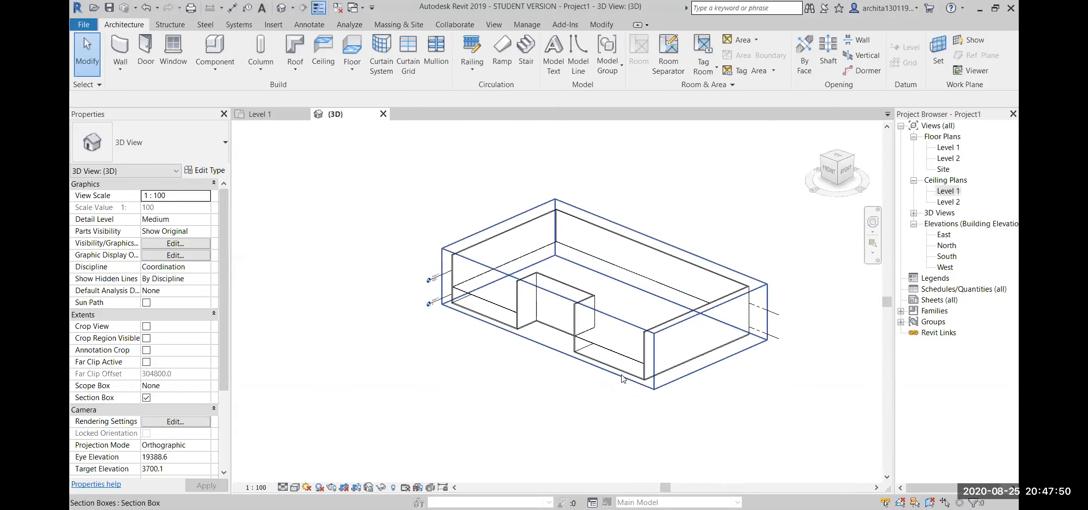
scroll(638, 376, up, 5)
scroll(662, 389, up, 4)
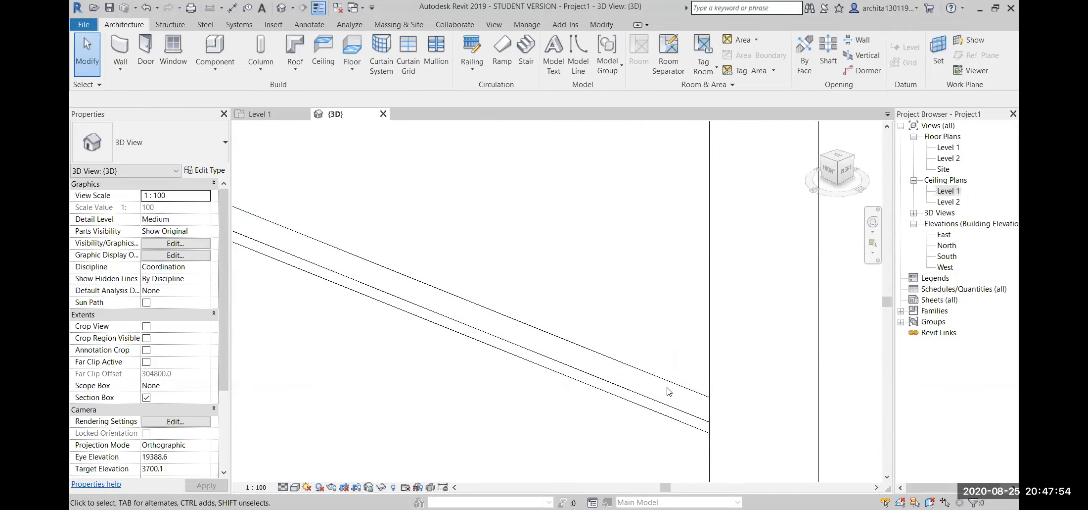
scroll(662, 403, up, 1)
click(685, 412)
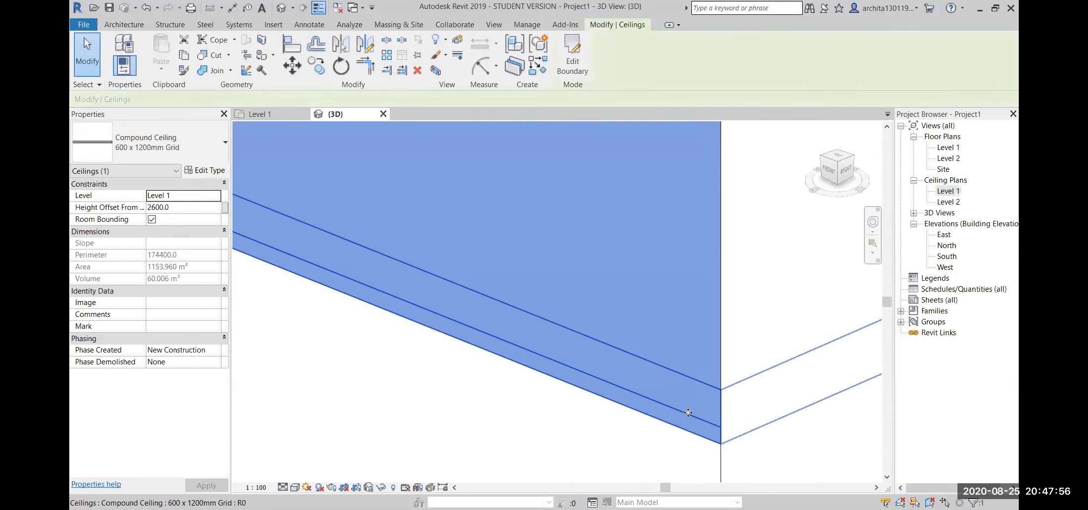
scroll(688, 412, up, 2)
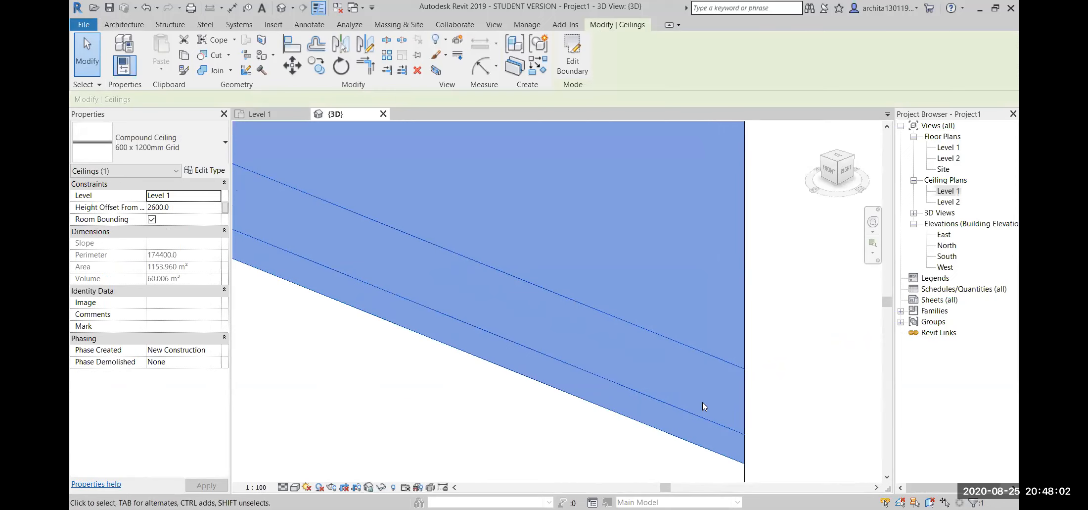
scroll(706, 428, down, 1)
scroll(706, 428, down, 3)
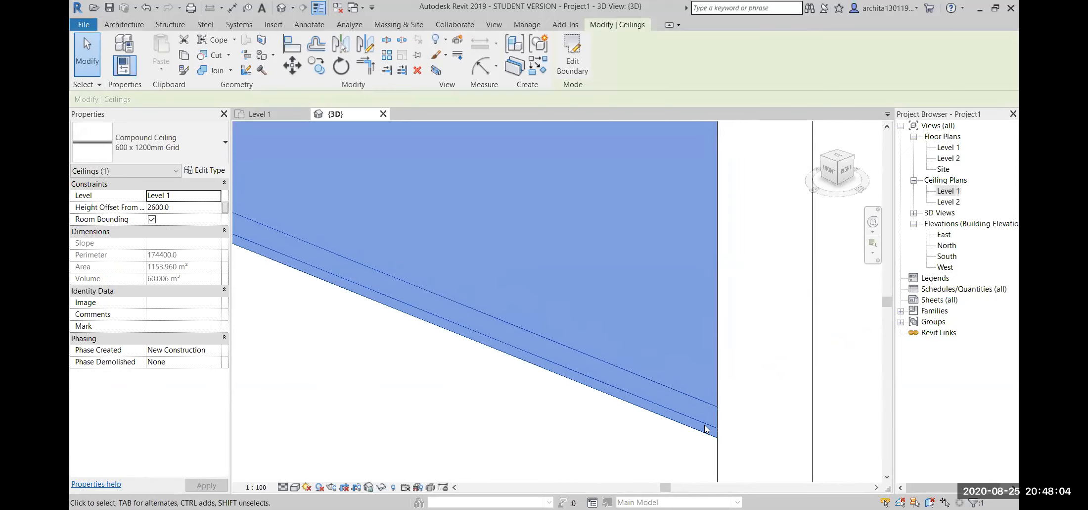
scroll(706, 429, down, 3)
scroll(544, 445, down, 3)
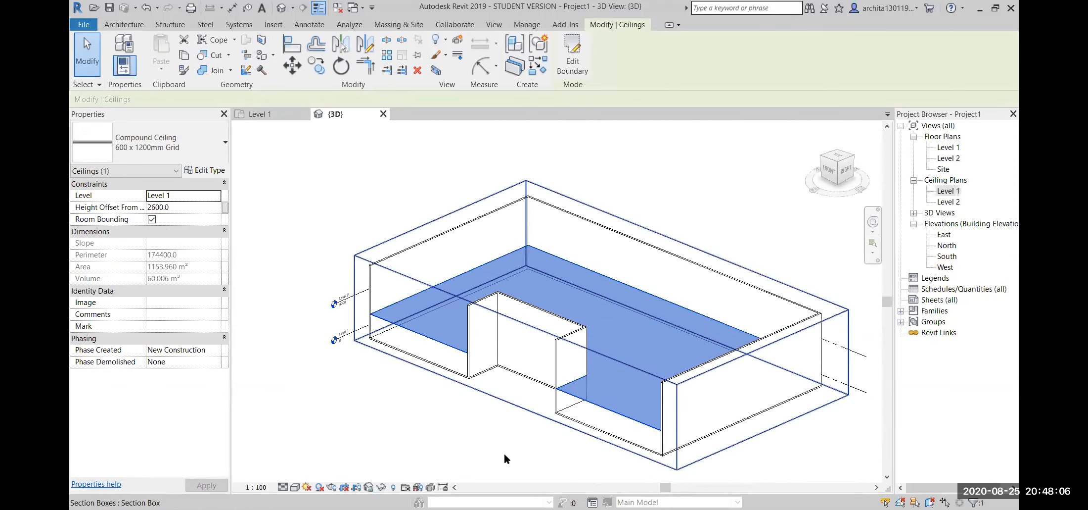
click(458, 422)
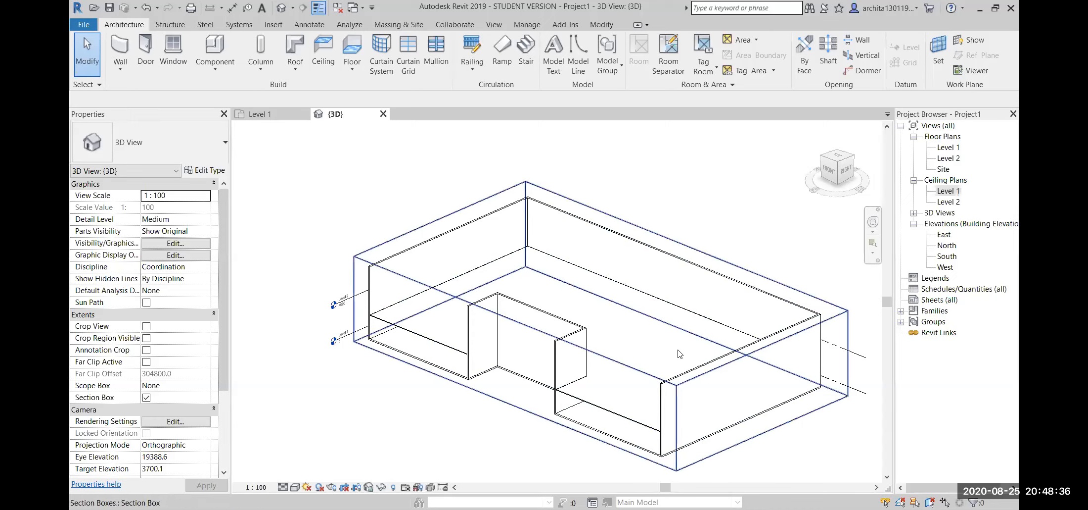
Step: Examine the cut building and its section box from the front, from above and from the opposite side
scroll(678, 353, down, 2)
shift+middle_drag(678, 353, 834, 285)
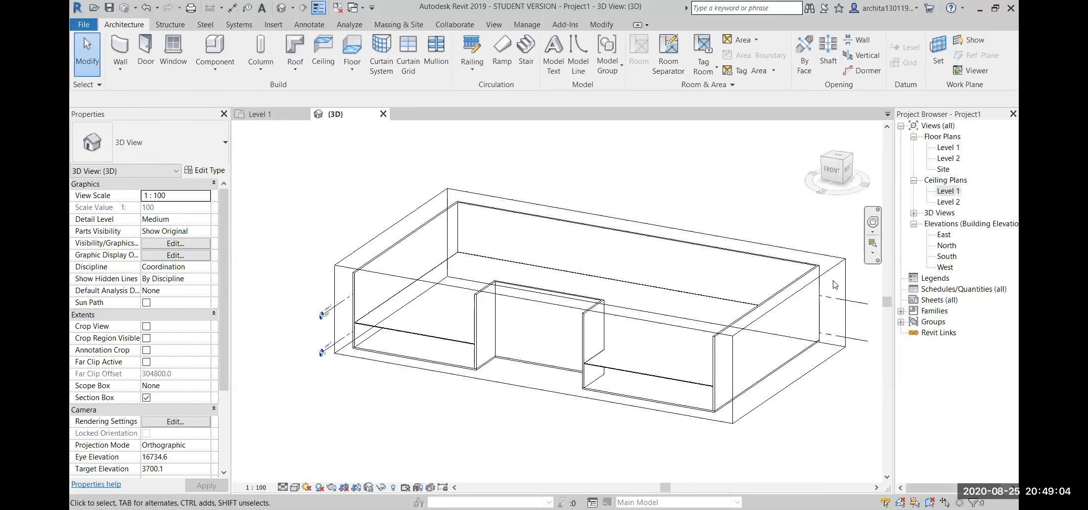
click(873, 242)
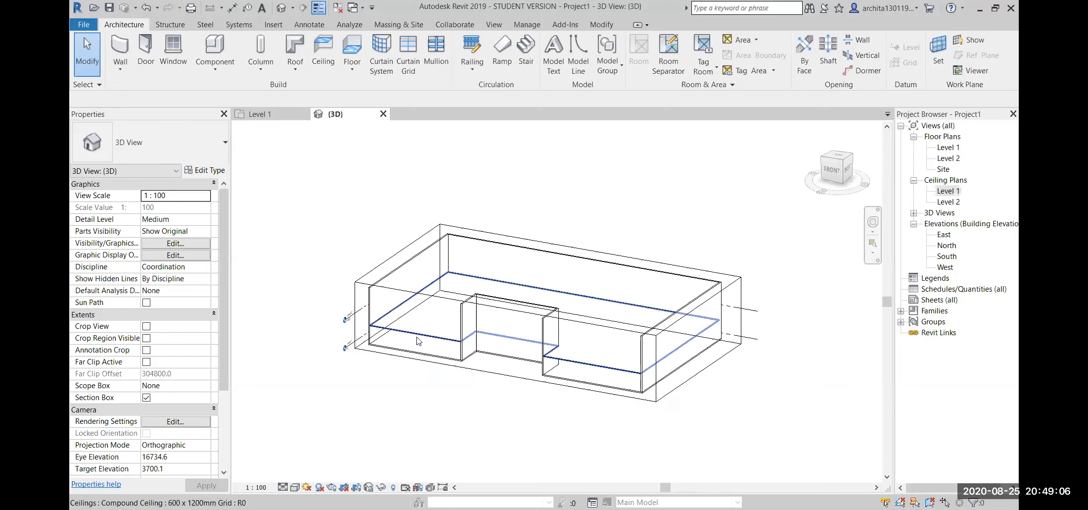
shift+middle_drag(712, 265, 481, 328)
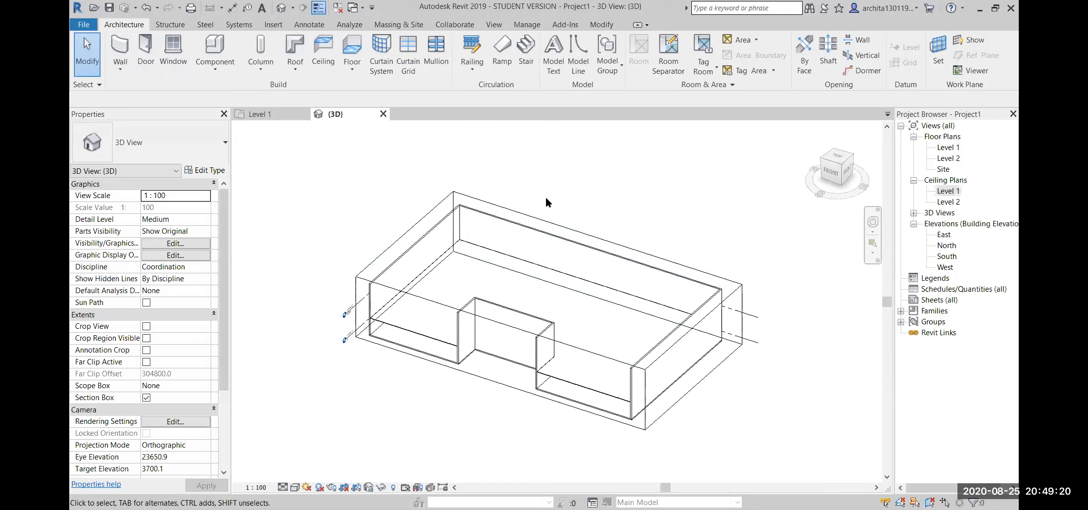
scroll(744, 289, up, 2)
middle_drag(743, 312, 738, 286)
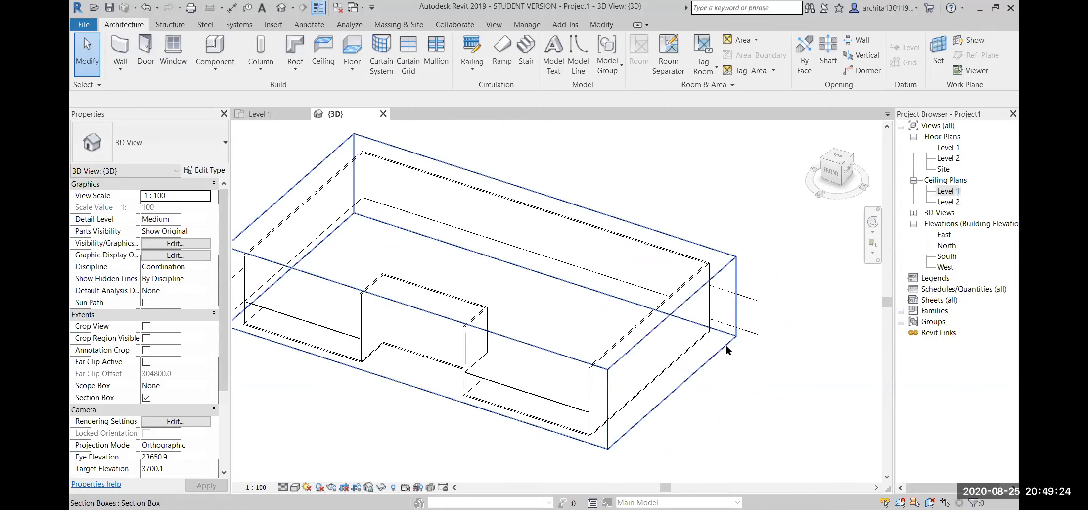
click(726, 346)
scroll(726, 345, down, 3)
shift+middle_drag(726, 346, 665, 393)
click(666, 391)
shift+middle_drag(742, 296, 713, 354)
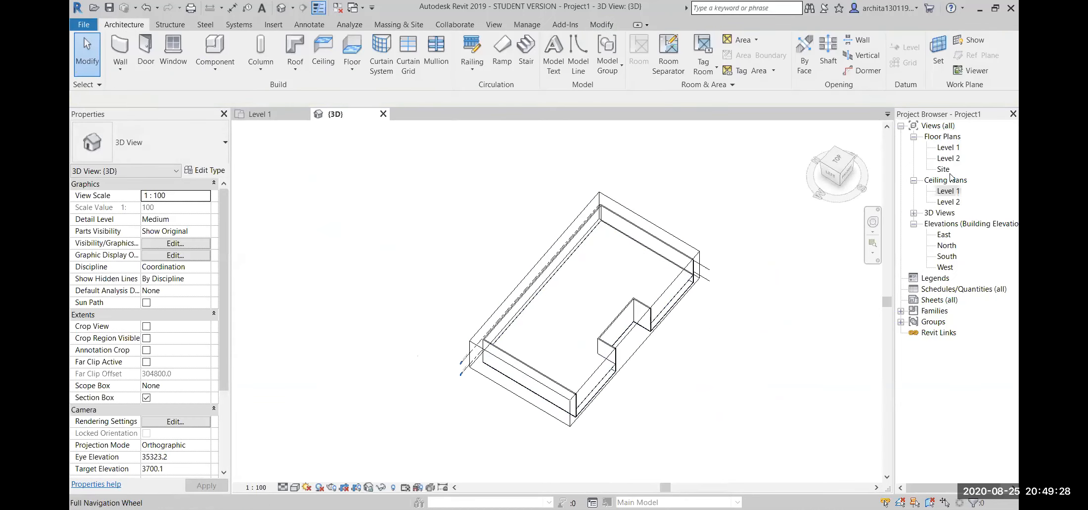
Step: Delete the building's walls and floor and the multi-segmented grid in the Level 1 floor plan
double_click(946, 192)
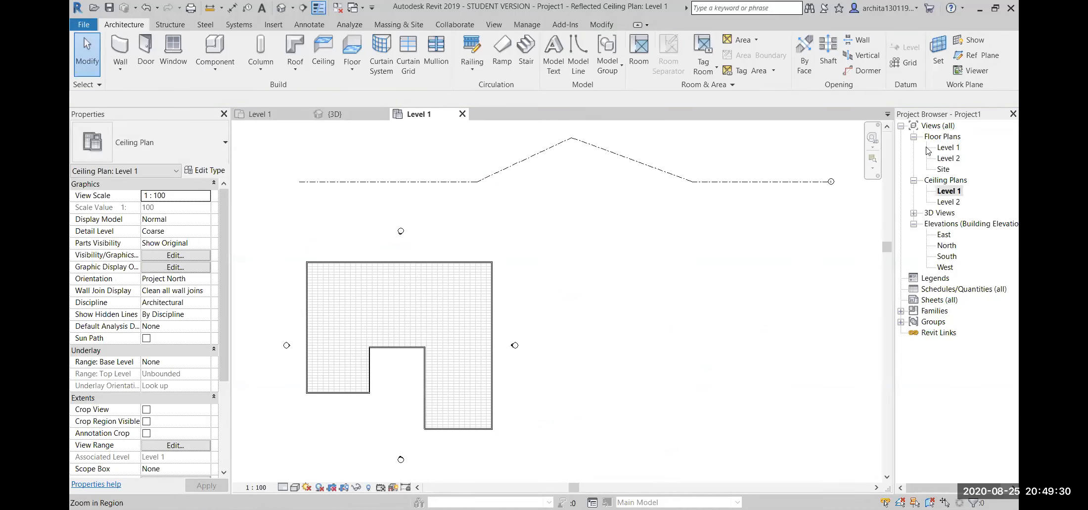
double_click(949, 147)
drag(429, 221, 583, 364)
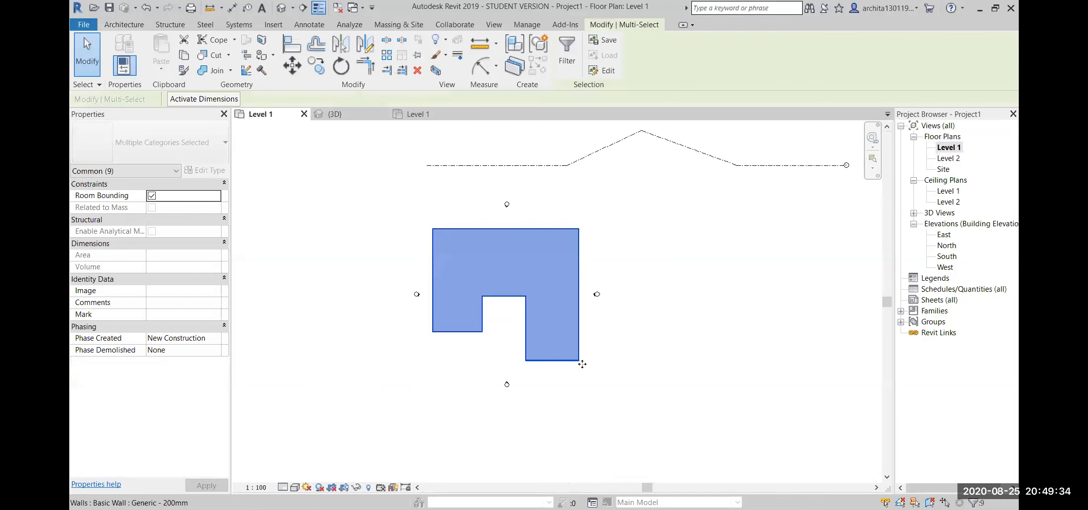
key(Escape)
click(611, 140)
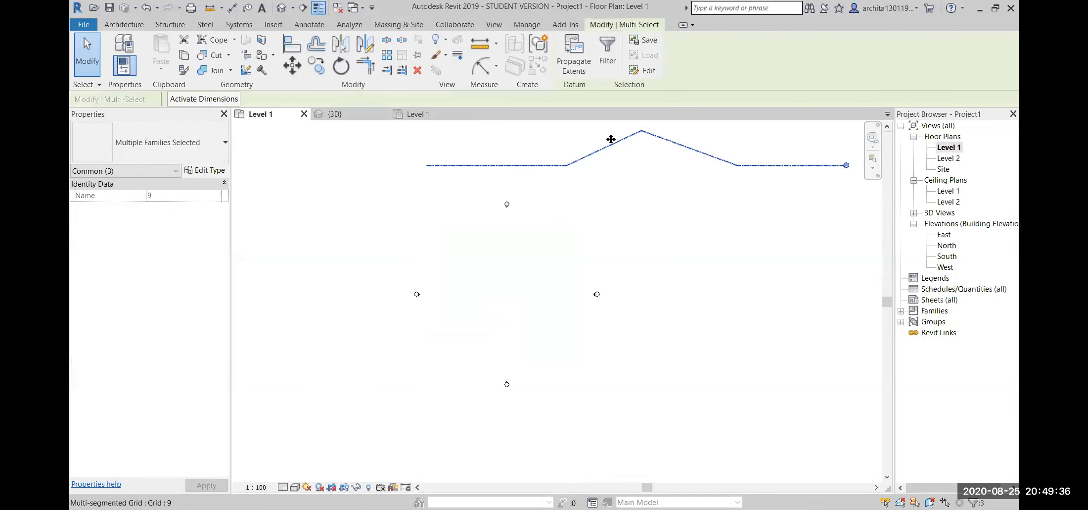
key(Delete)
scroll(643, 250, down, 3)
scroll(699, 253, up, 2)
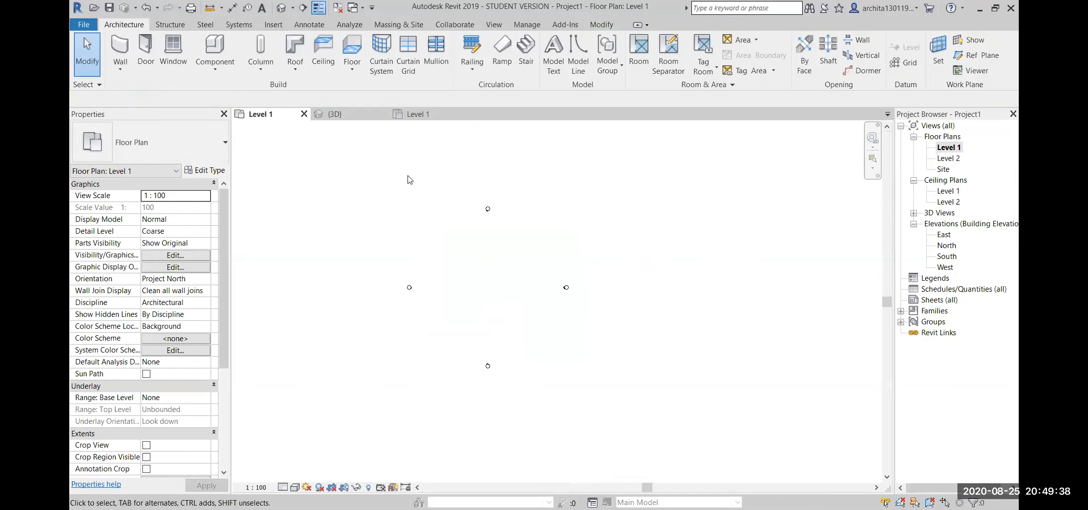
Step: Turn off the section box in the 3D view and delete the remaining model geometry, keeping the levels
click(335, 114)
mouse_move(593, 341)
shift+middle_down()
mouse_move(590, 333)
mouse_move(581, 345)
mouse_move(591, 346)
shift+middle_up()
click(146, 398)
drag(662, 397, 547, 335)
key(Delete)
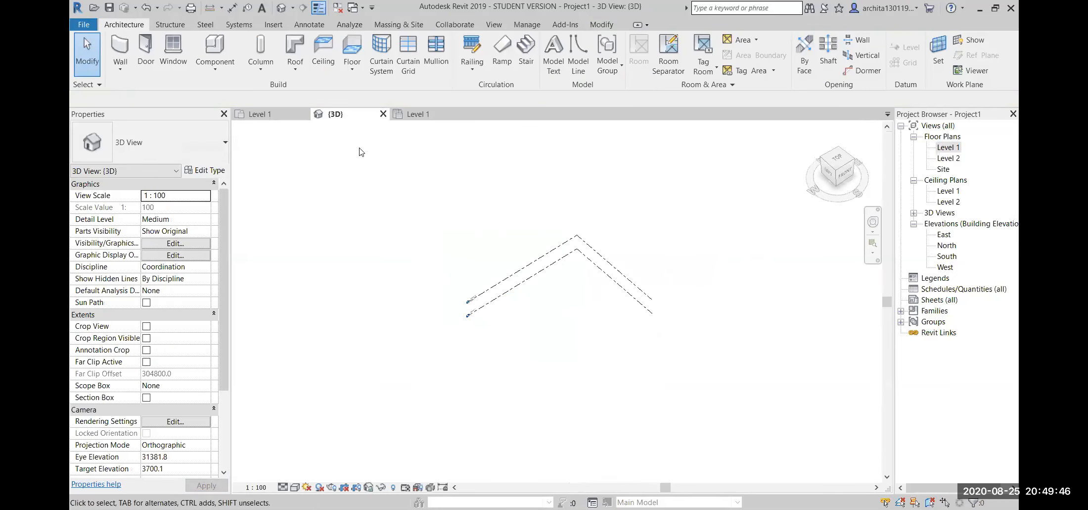
Step: Close the Level 1 ceiling plan view and return to the Level 1 floor plan
click(418, 114)
click(462, 114)
click(291, 115)
middle_drag(469, 287, 485, 296)
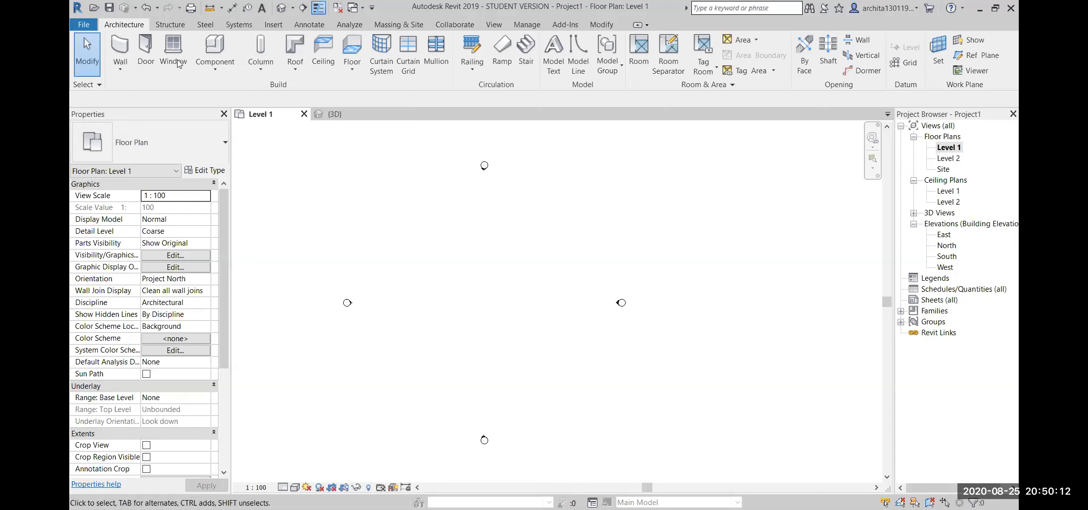
Step: Start a CAD import and choose Cottages NEW.dwg from the LOMOS > Teaching Material folder on the DATA (E:) drive
click(84, 27)
click(478, 223)
click(272, 25)
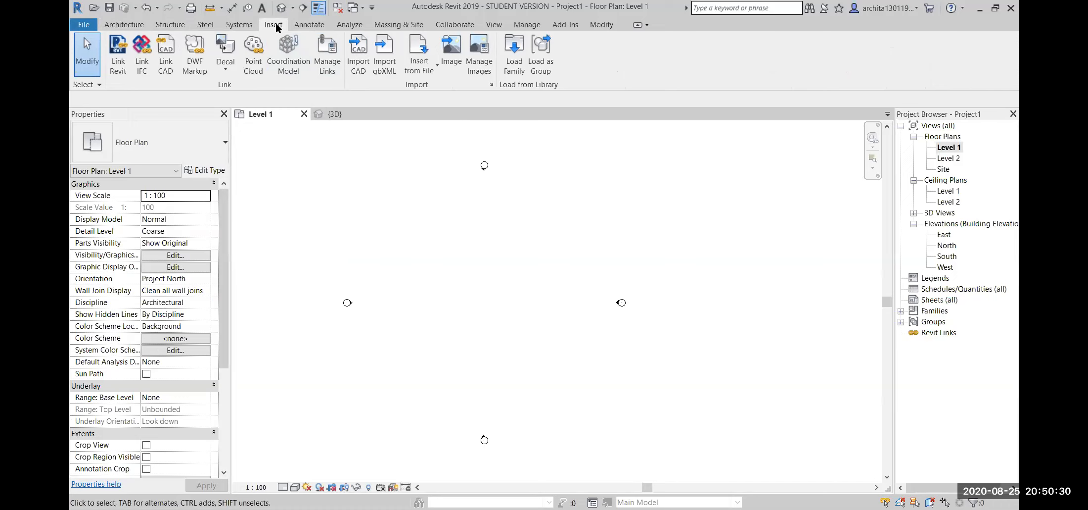
click(357, 49)
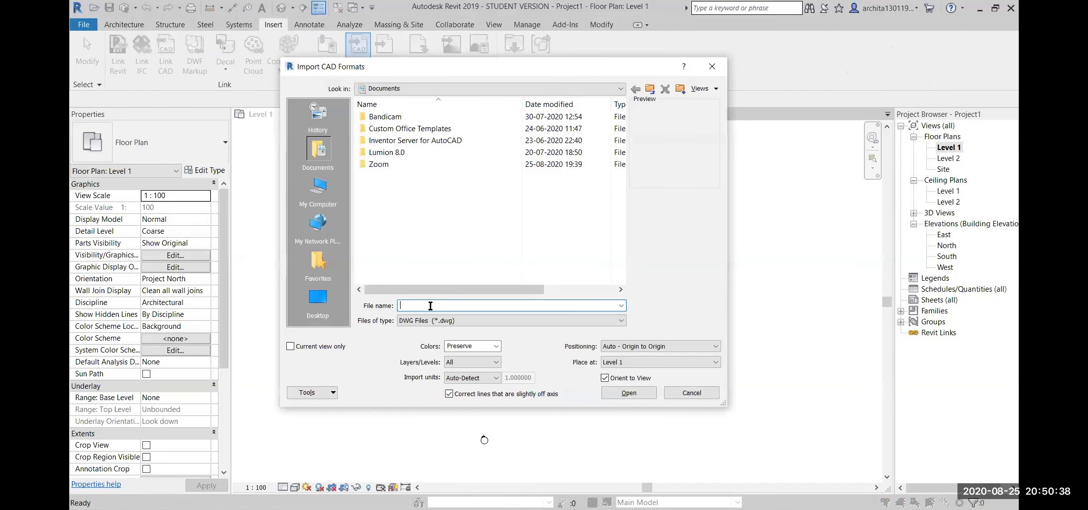
click(574, 89)
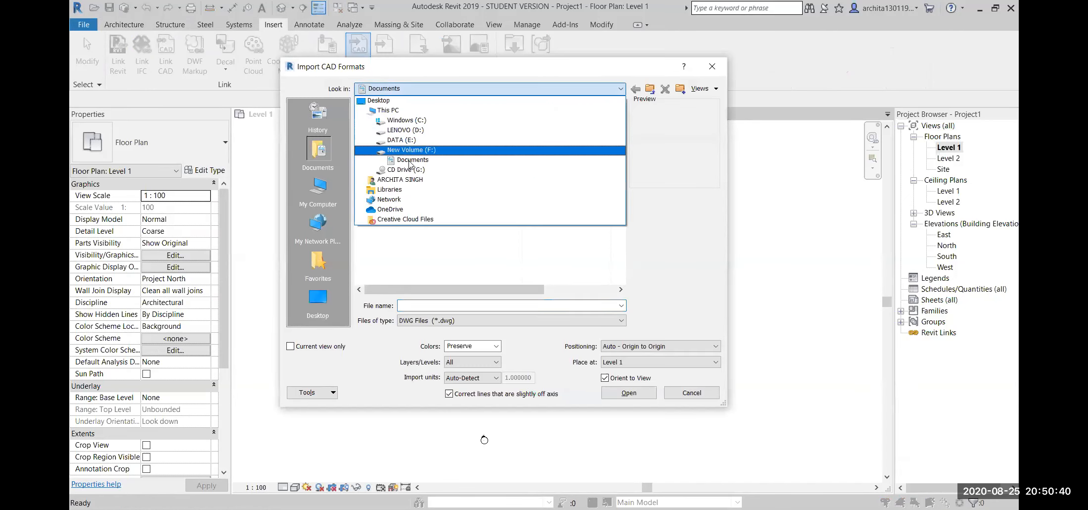
click(412, 141)
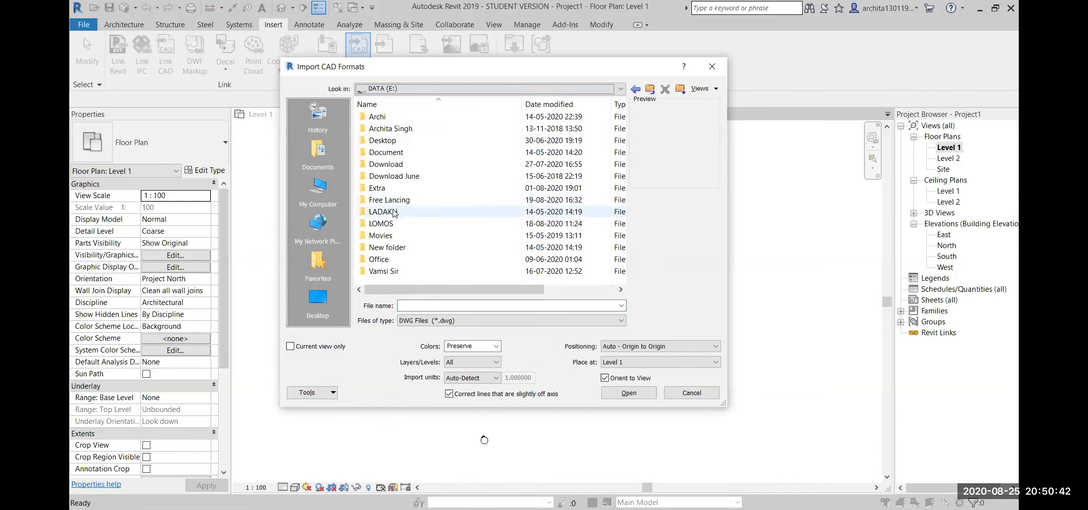
double_click(418, 224)
scroll(434, 196, down, 1)
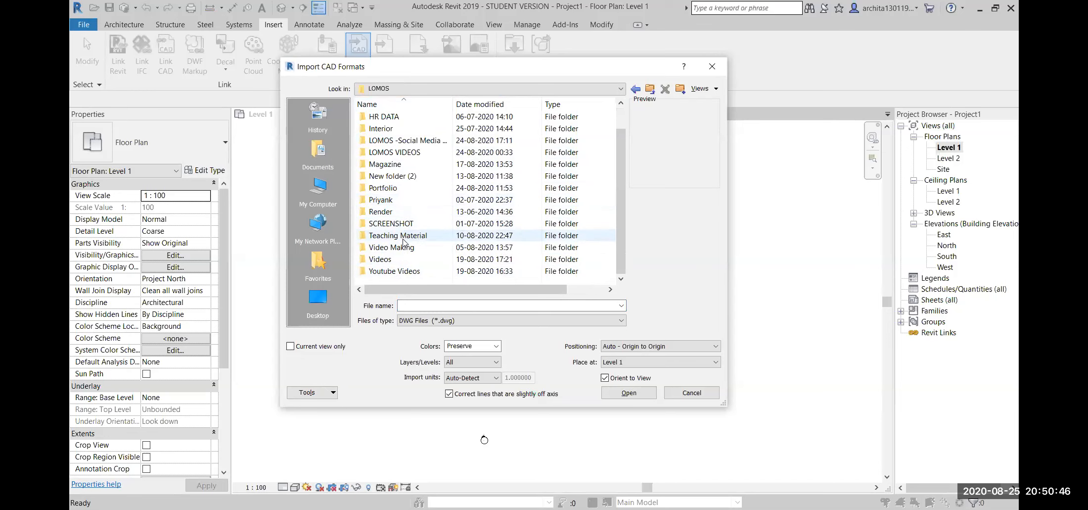
double_click(418, 235)
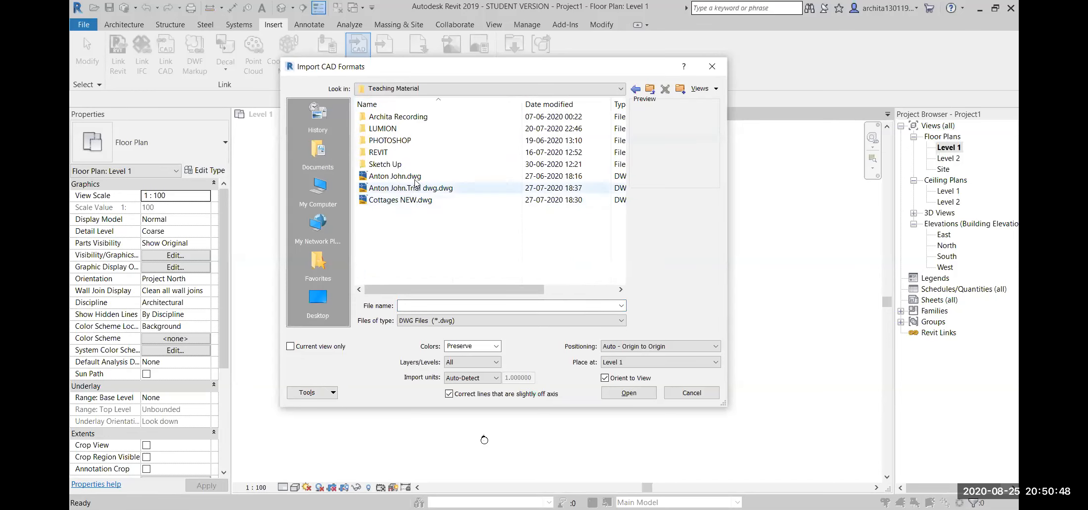
click(411, 200)
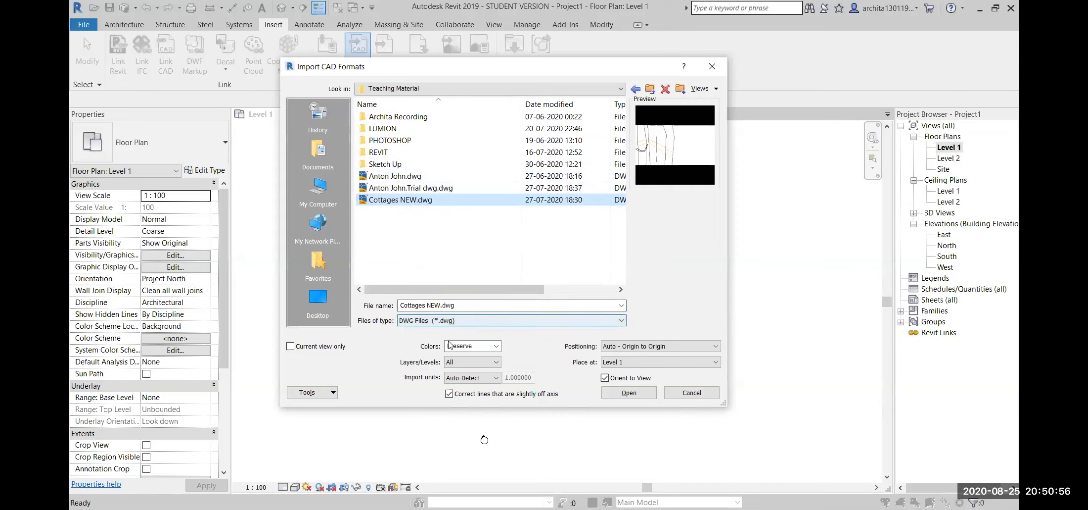
Step: Import the drawing with preserved colors, all layers and origin-to-origin positioning at Level 1, and fit it in the view
click(496, 346)
click(497, 346)
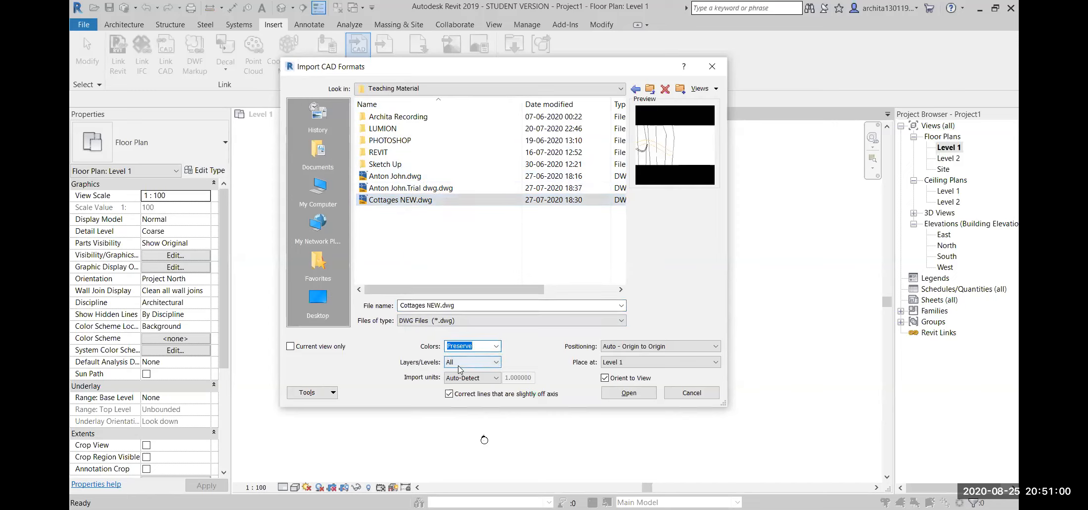
click(495, 362)
click(496, 362)
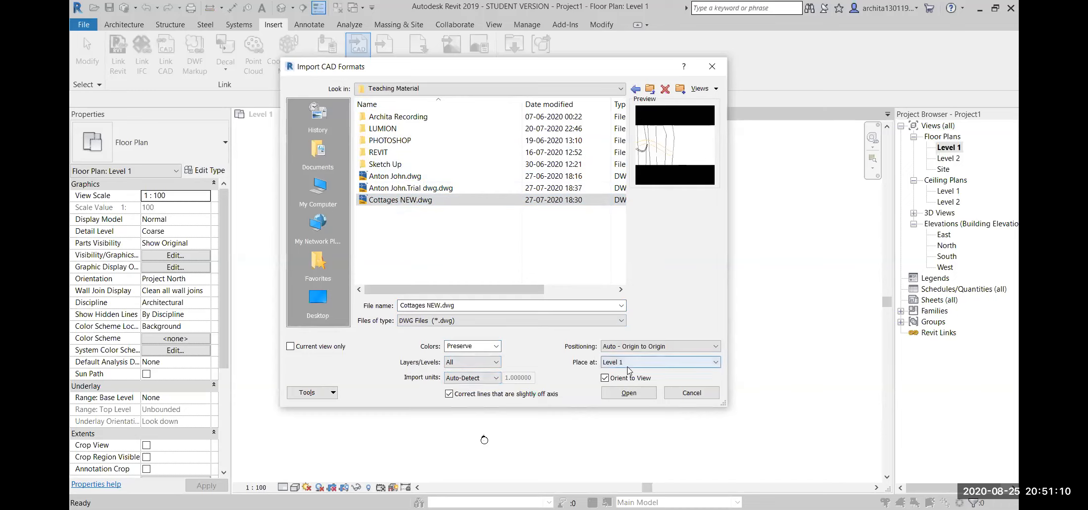
click(633, 391)
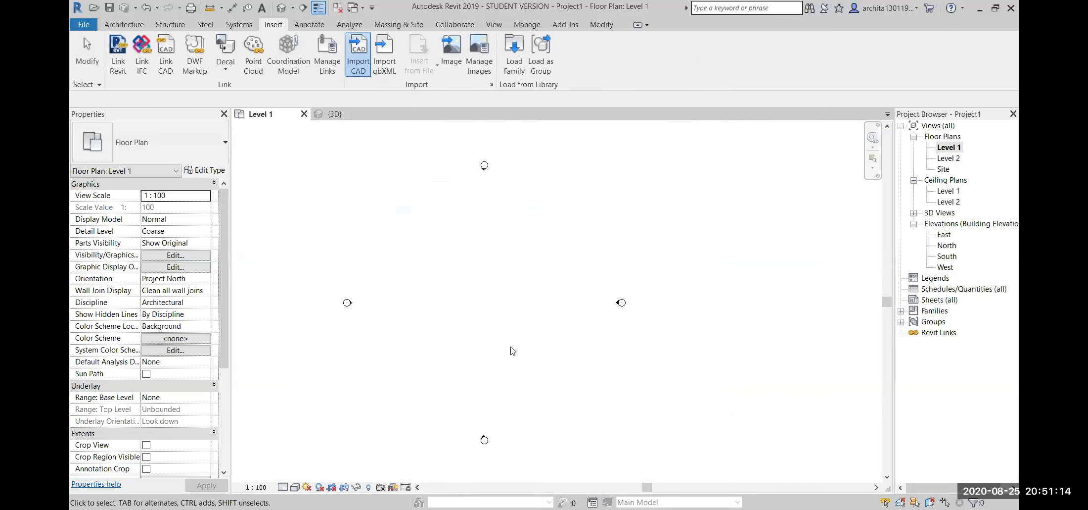
scroll(511, 341, down, 8)
scroll(511, 345, up, 1)
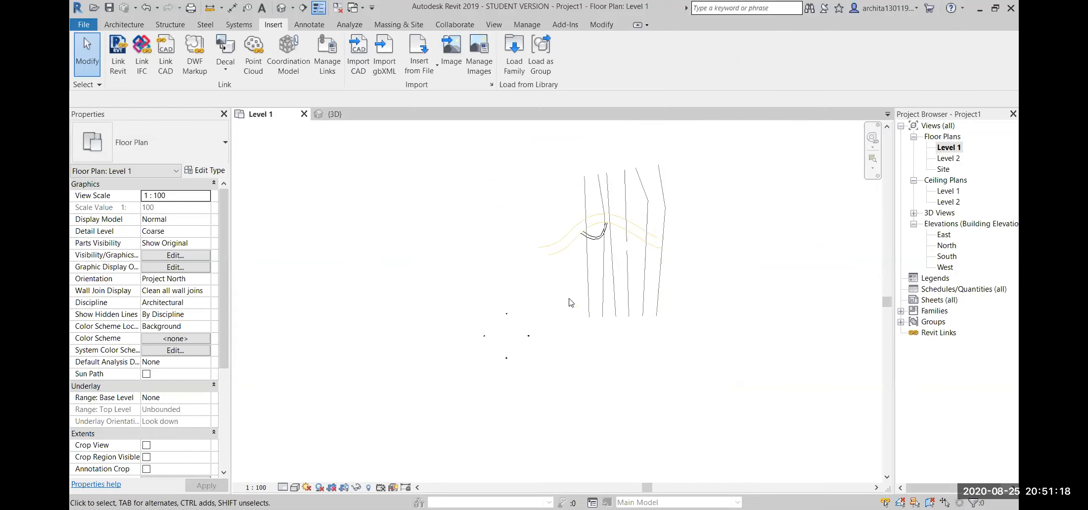
right_click(713, 281)
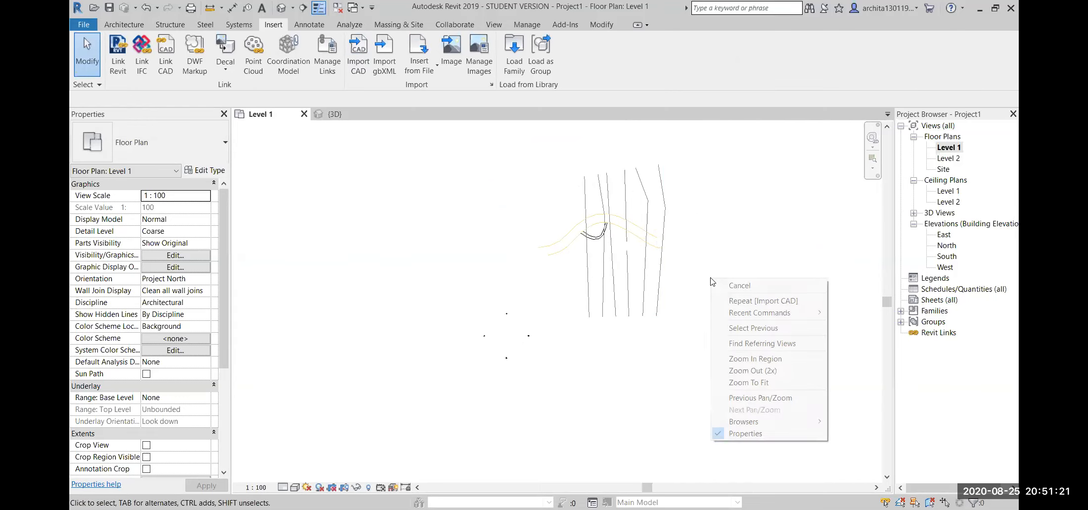
click(762, 383)
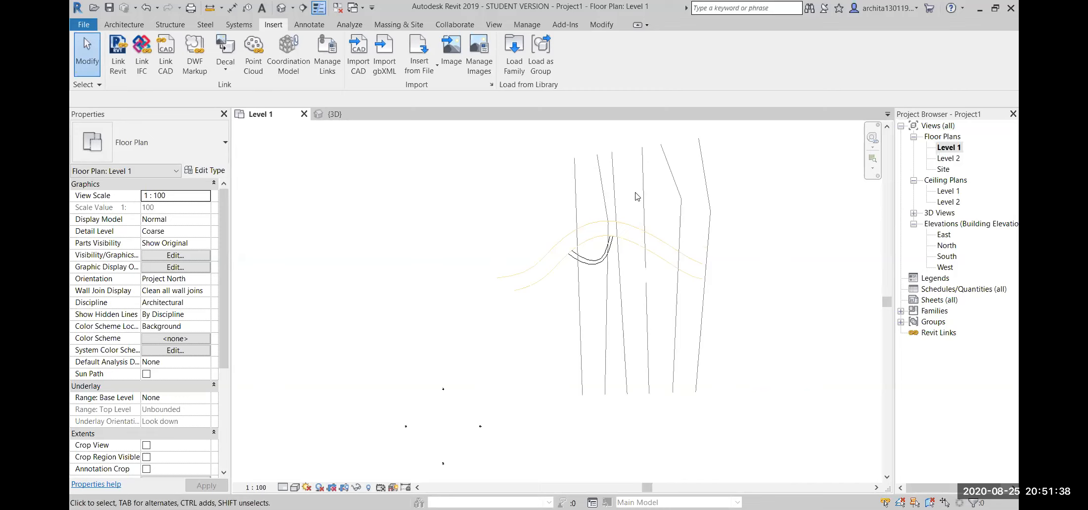
Step: Select the imported drawing to examine how its lines behave as one object, and clear the selection
click(605, 250)
click(776, 346)
scroll(645, 282, down, 1)
scroll(707, 298, up, 1)
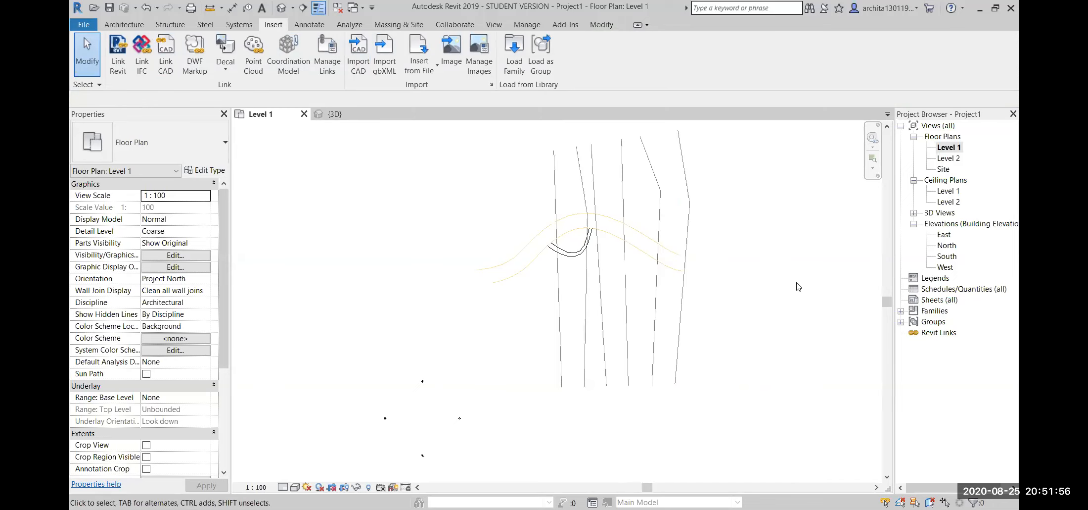
click(577, 213)
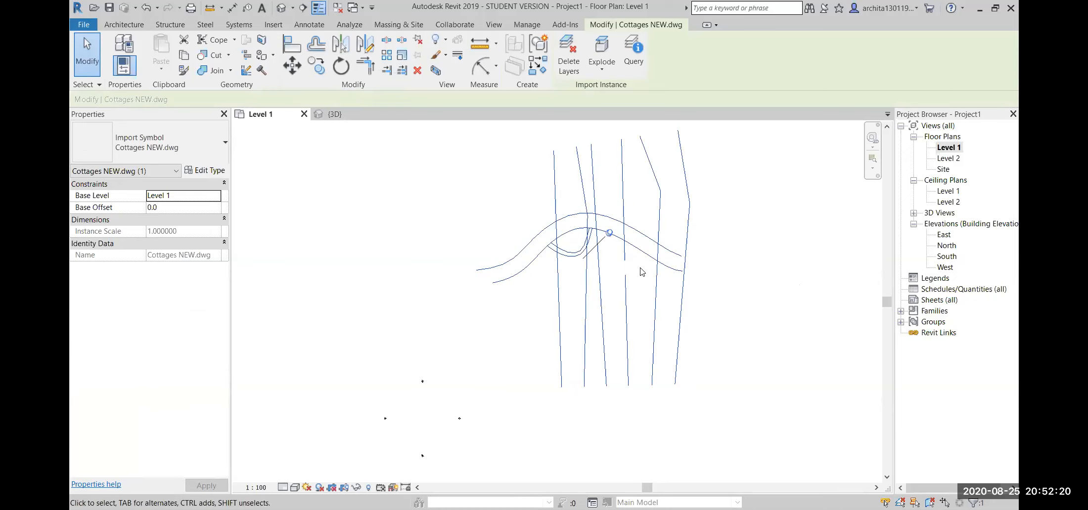
click(749, 300)
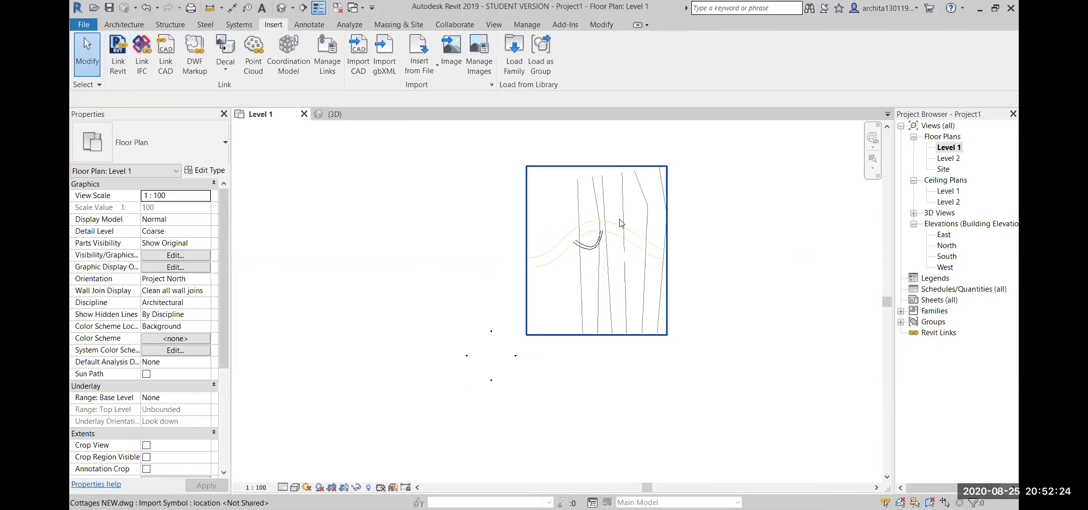
scroll(621, 223, up, 2)
click(160, 55)
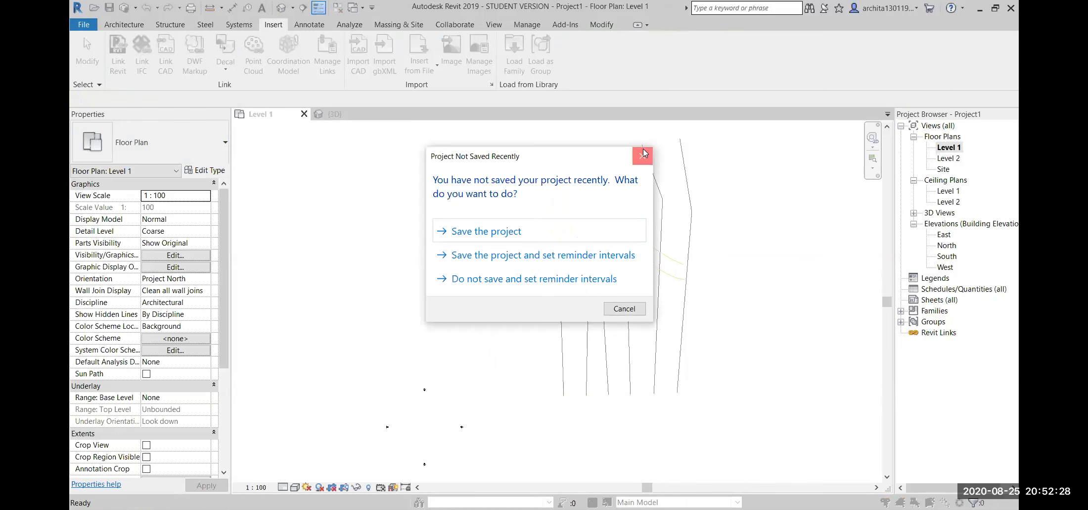
click(643, 151)
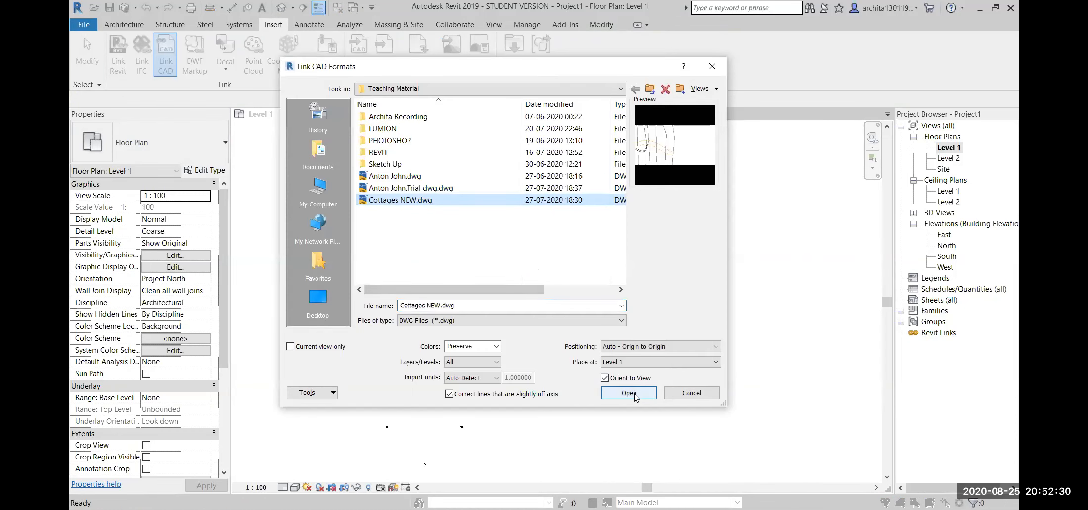
click(710, 71)
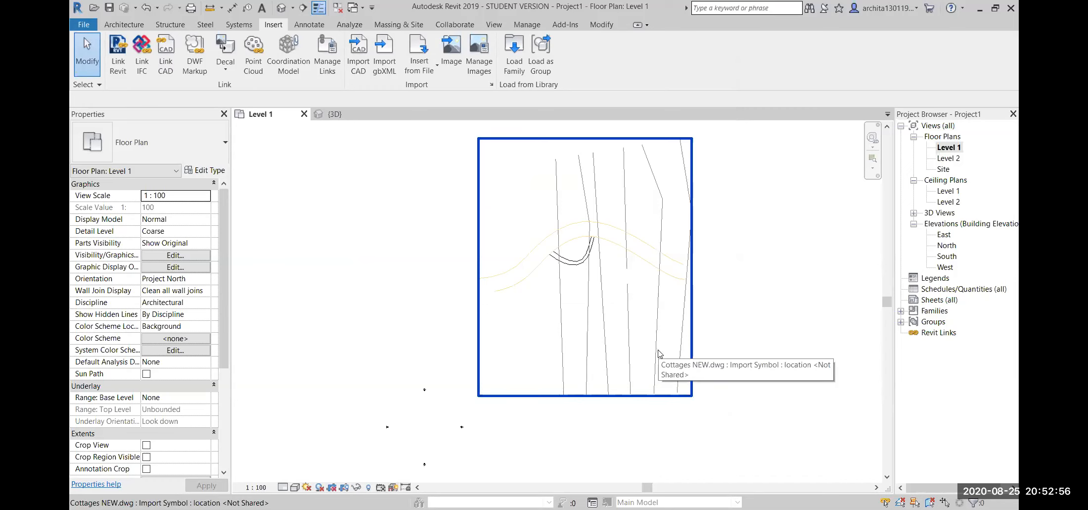
Step: Unpin the imported drawing and move it down in the plan, right beside the elevation markers
click(617, 322)
scroll(616, 322, down, 2)
middle_drag(616, 305, 574, 311)
scroll(608, 294, up, 4)
scroll(671, 330, down, 3)
middle_drag(655, 310, 643, 261)
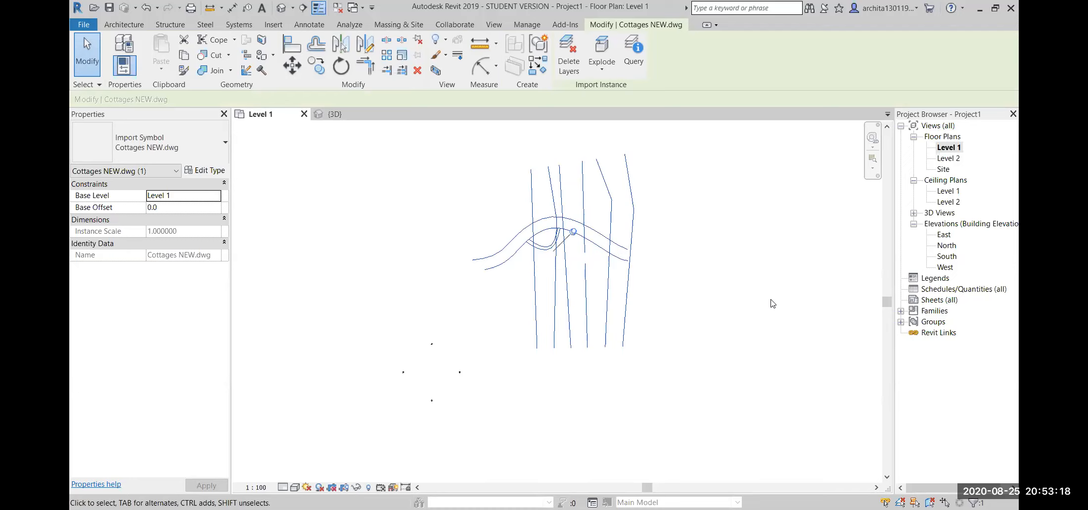
click(574, 231)
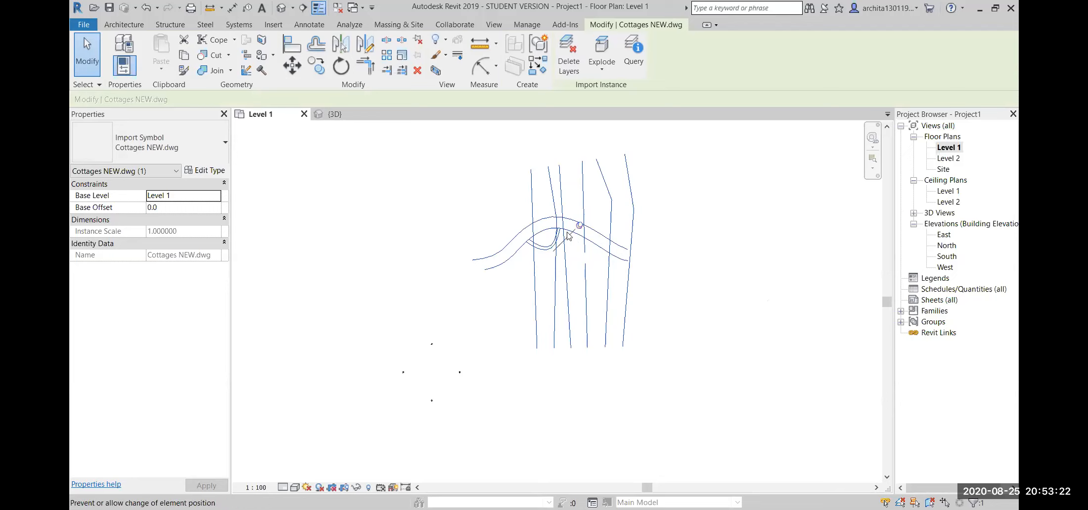
drag(544, 226, 533, 318)
click(668, 343)
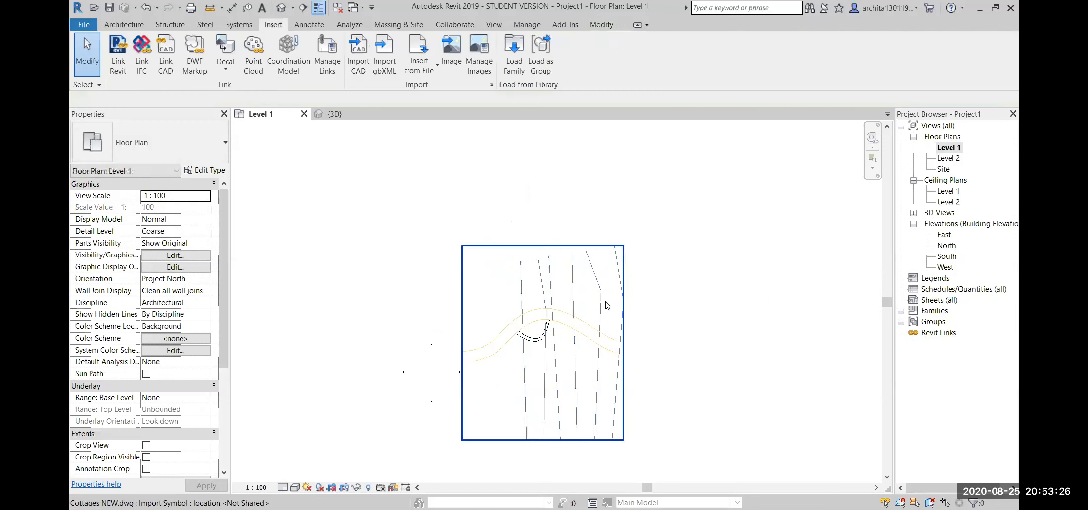
Step: Examine the import units and scale factor in the imported drawing's type properties
click(621, 316)
middle_drag(670, 395, 670, 395)
scroll(605, 383, up, 2)
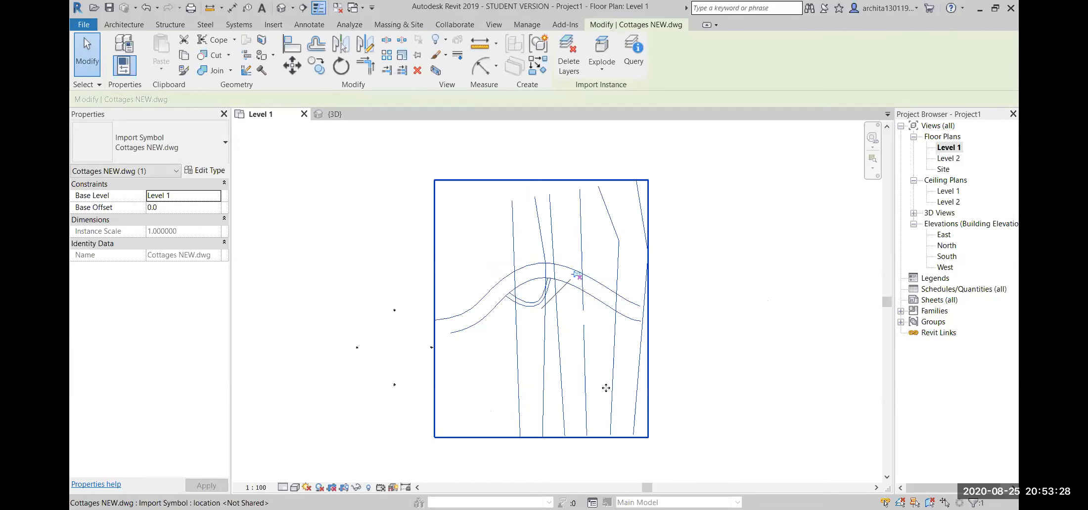
click(201, 173)
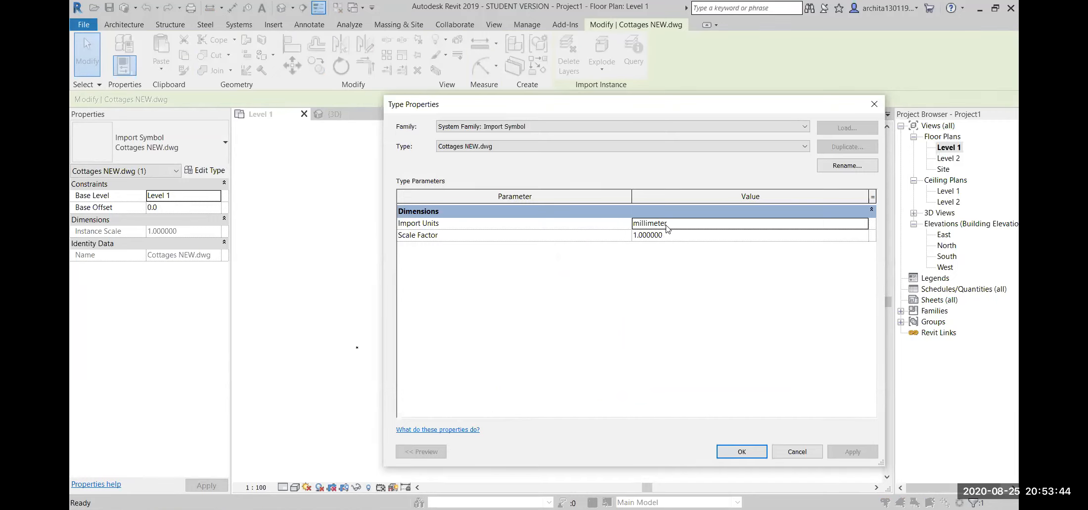
click(748, 452)
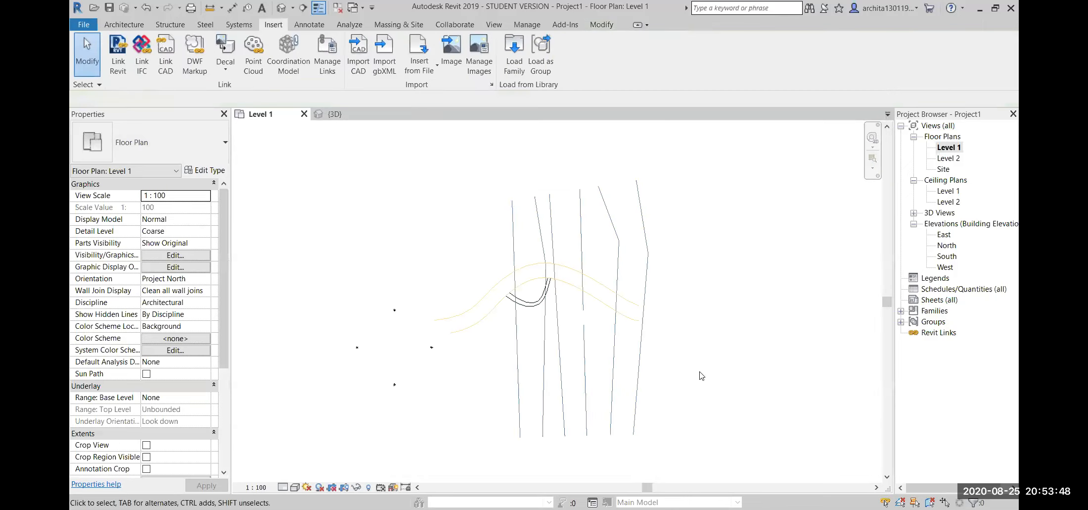
Step: Examine the imported drawing's constraints and the available base level options, leaving them as they are
click(576, 310)
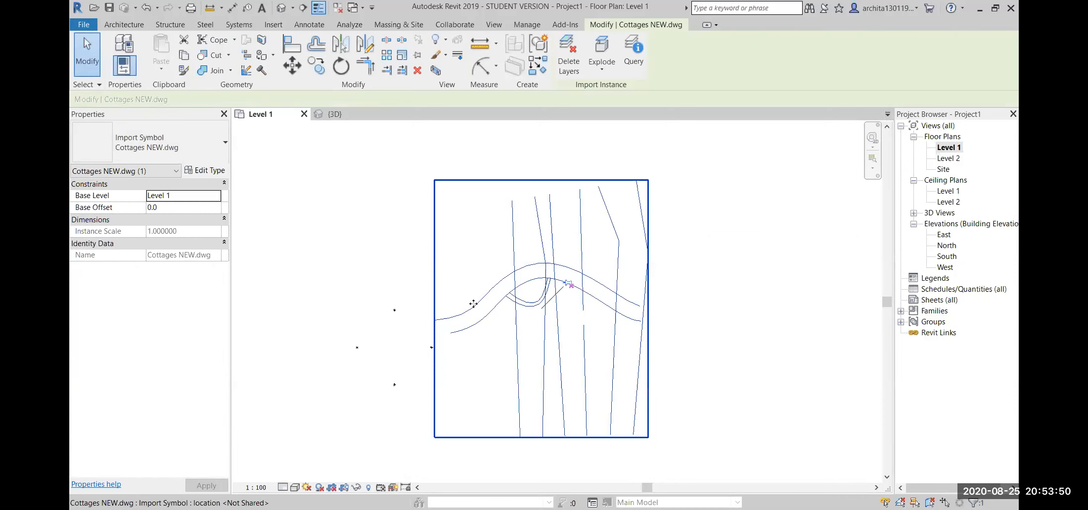
click(158, 189)
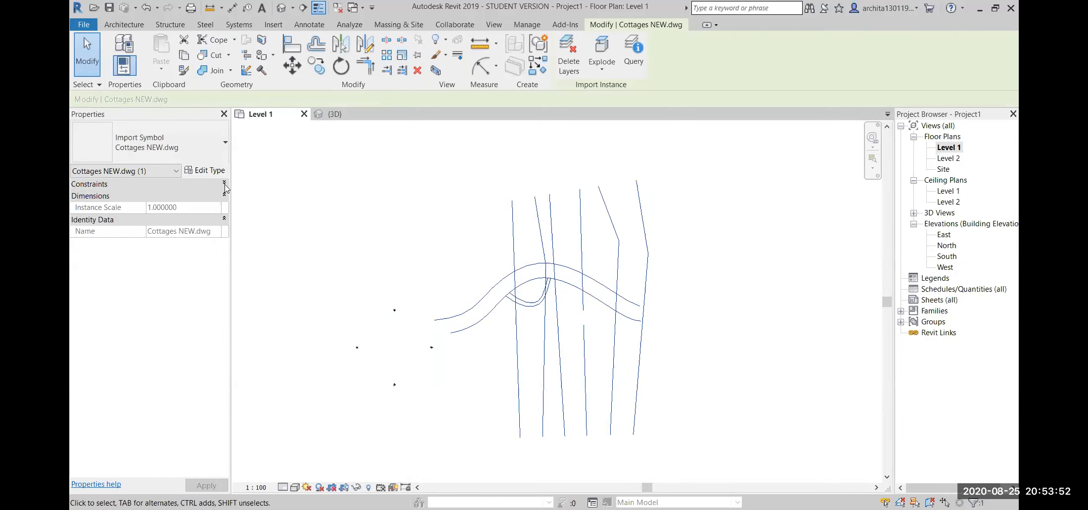
click(224, 184)
click(221, 196)
click(216, 195)
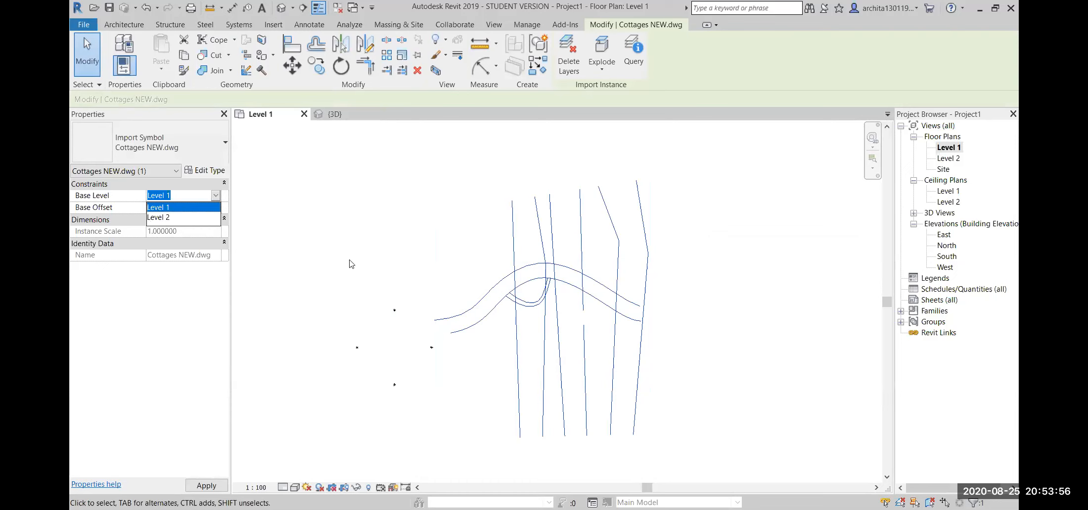
click(702, 329)
Step: Create Generic - 200mm walls, 8000 high, by picking the three leftmost imported lines, using the upper segment of the bent one
scroll(595, 243, up, 2)
scroll(574, 267, up, 1)
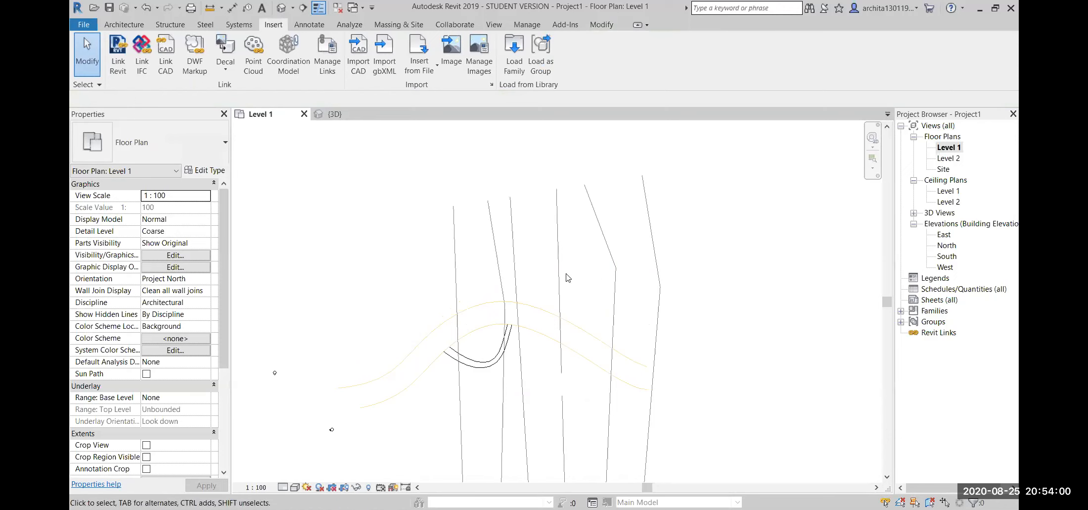
scroll(661, 296, up, 2)
scroll(360, 243, up, 1)
scroll(360, 328, up, 1)
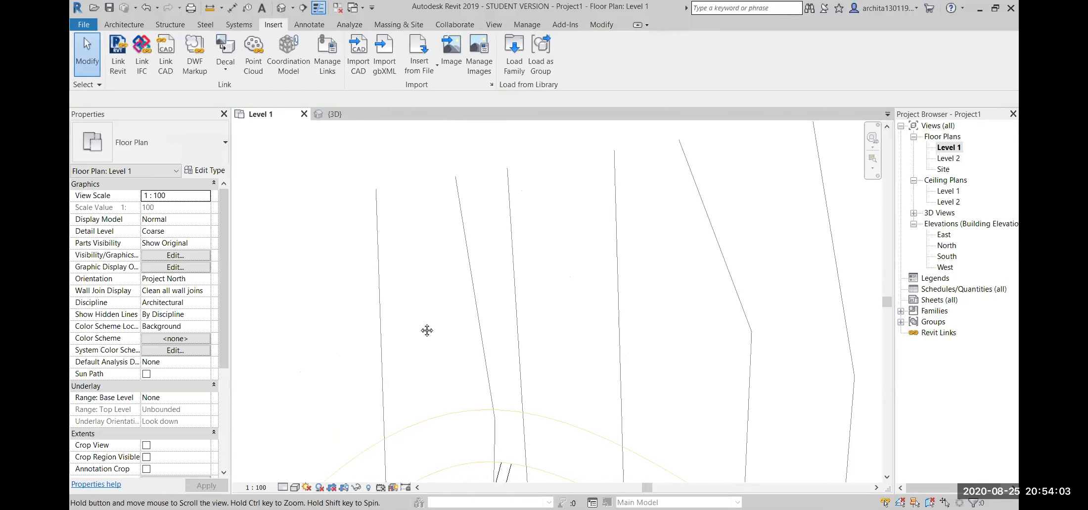
click(122, 25)
click(120, 69)
click(133, 90)
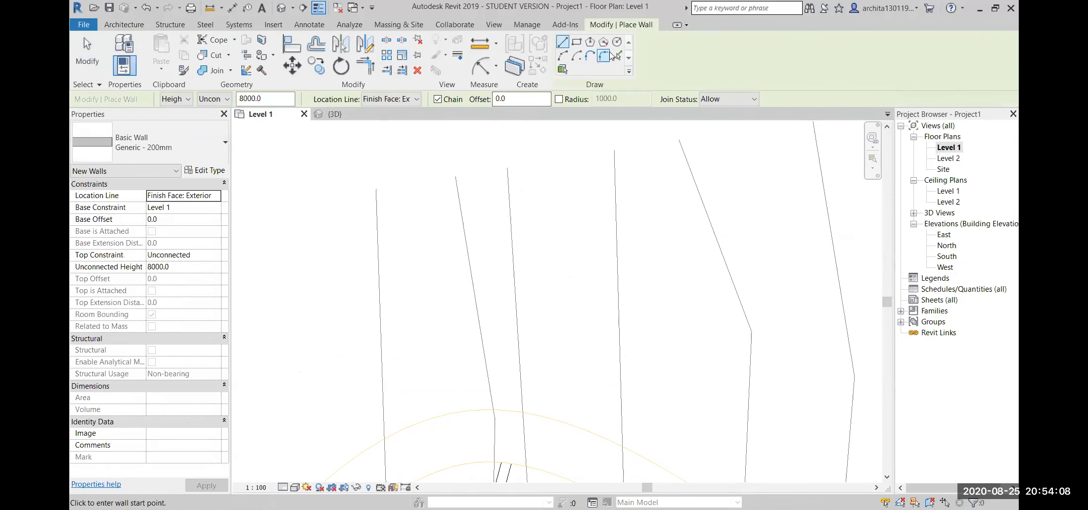
click(617, 56)
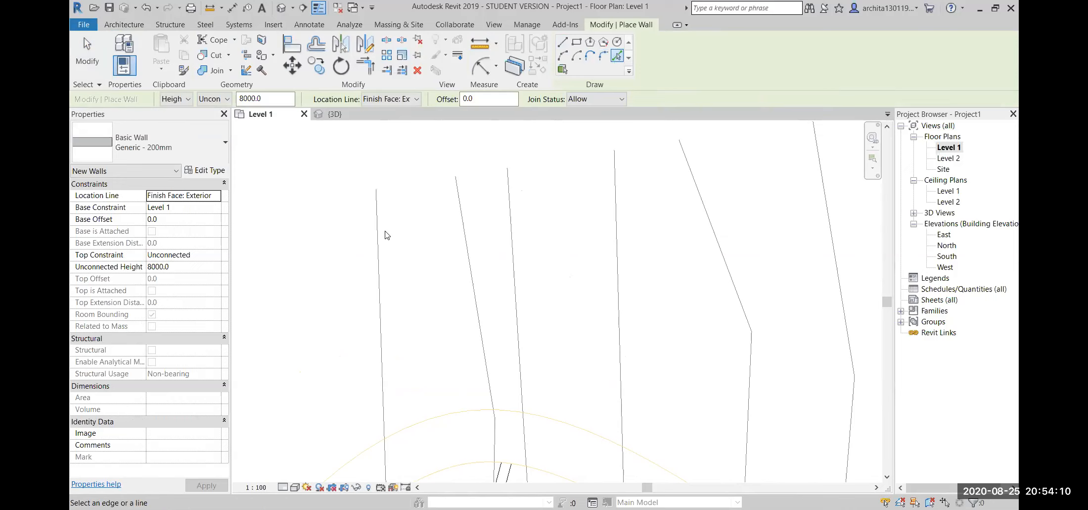
click(393, 245)
click(471, 269)
click(521, 347)
Step: Add a wall along the lower segment of the bent second line from the left
scroll(505, 293, down, 3)
middle_drag(524, 311, 493, 236)
scroll(437, 222, up, 4)
scroll(408, 259, up, 3)
middle_drag(409, 261, 467, 314)
scroll(425, 394, down, 2)
scroll(437, 364, down, 2)
middle_drag(440, 359, 476, 287)
scroll(435, 209, up, 3)
scroll(433, 204, down, 3)
scroll(503, 209, down, 2)
key(Escape)
Step: Create walls by picking the remaining imported lines: the broken fourth line and both segments of the two bent lines on the right
middle_drag(573, 146, 561, 227)
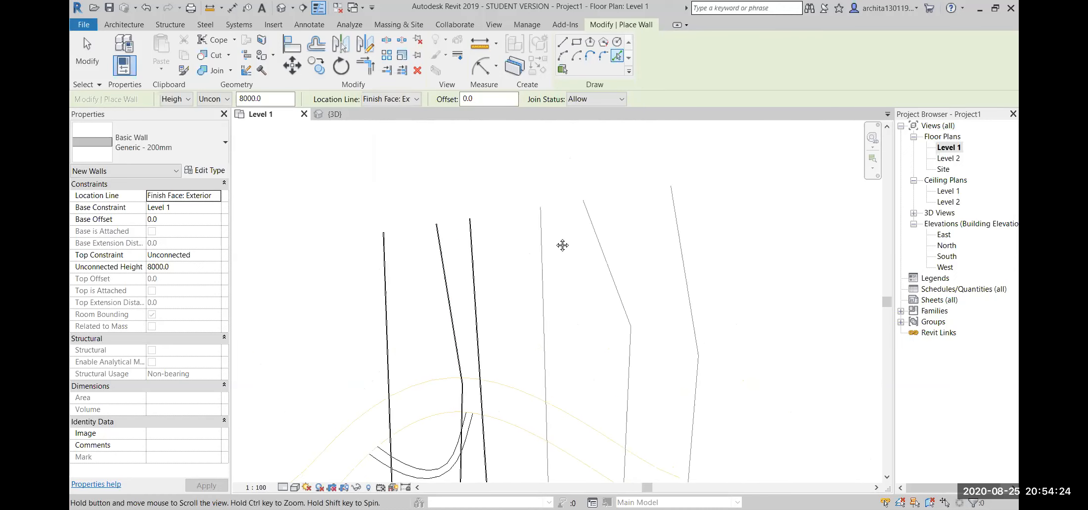
click(597, 237)
middle_drag(632, 347, 538, 166)
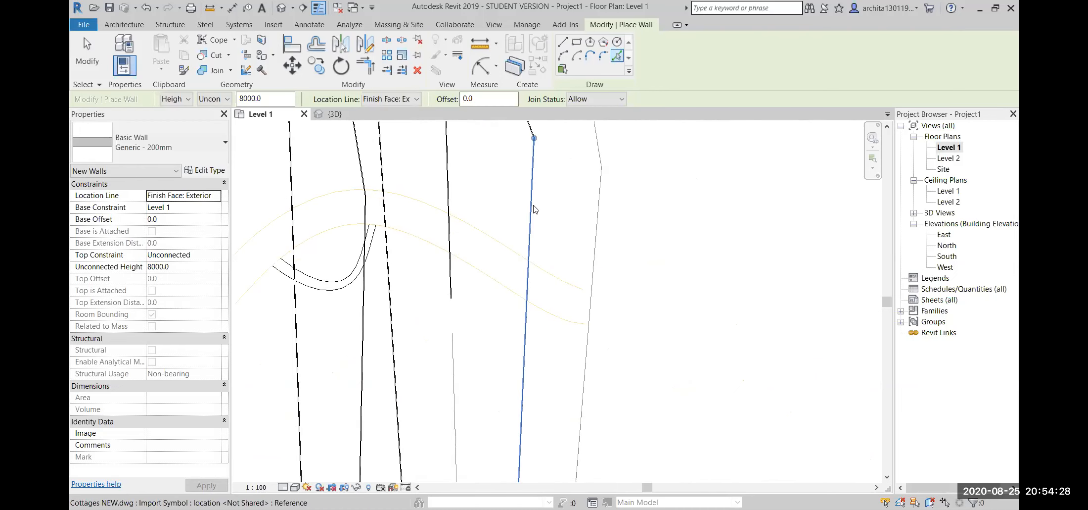
click(531, 224)
middle_drag(579, 233, 579, 390)
click(595, 295)
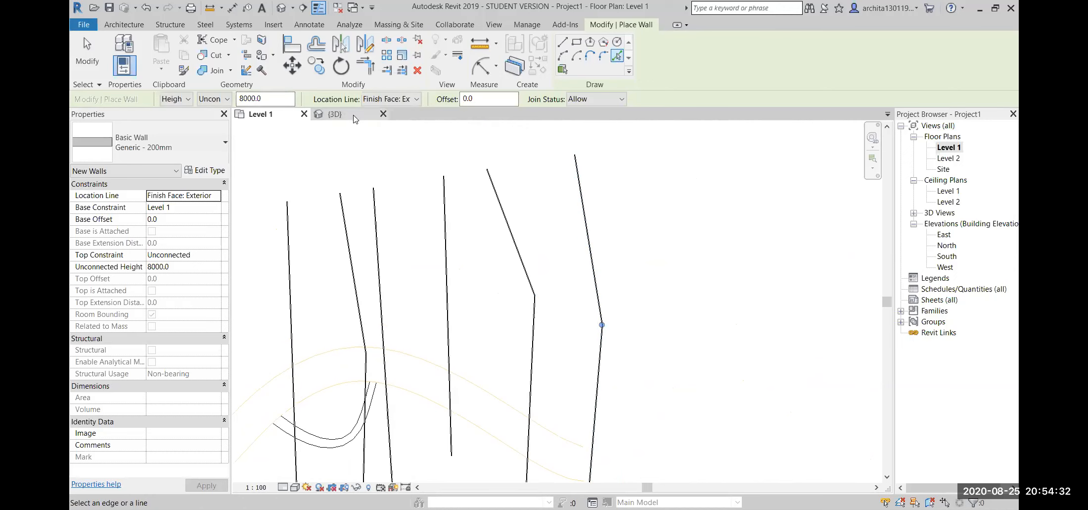
Step: Examine the walls created on the imported lines in the 3D view from several angles
click(336, 114)
scroll(638, 257, down, 4)
shift+middle_drag(638, 257, 610, 411)
scroll(642, 394, down, 4)
scroll(609, 412, up, 4)
shift+middle_drag(504, 172, 527, 235)
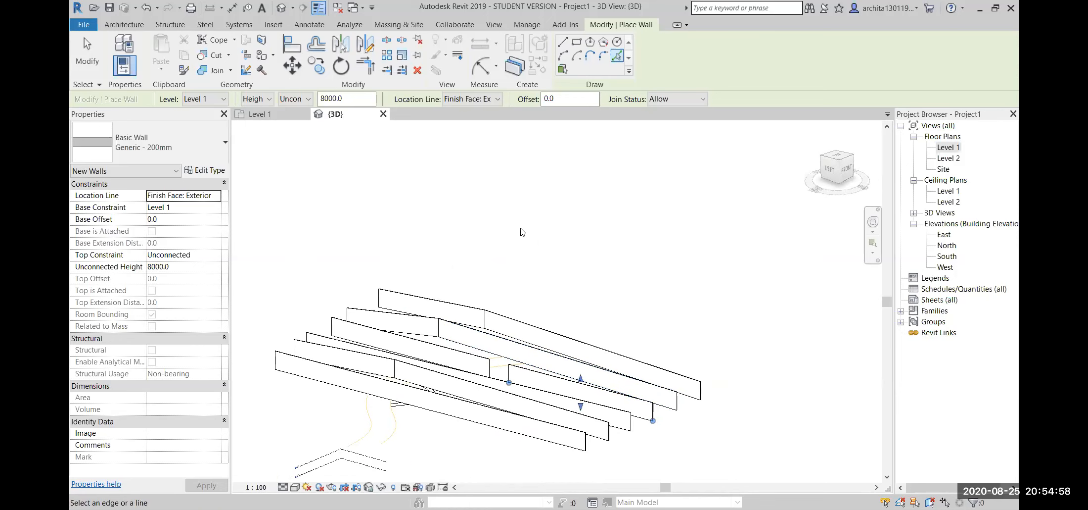